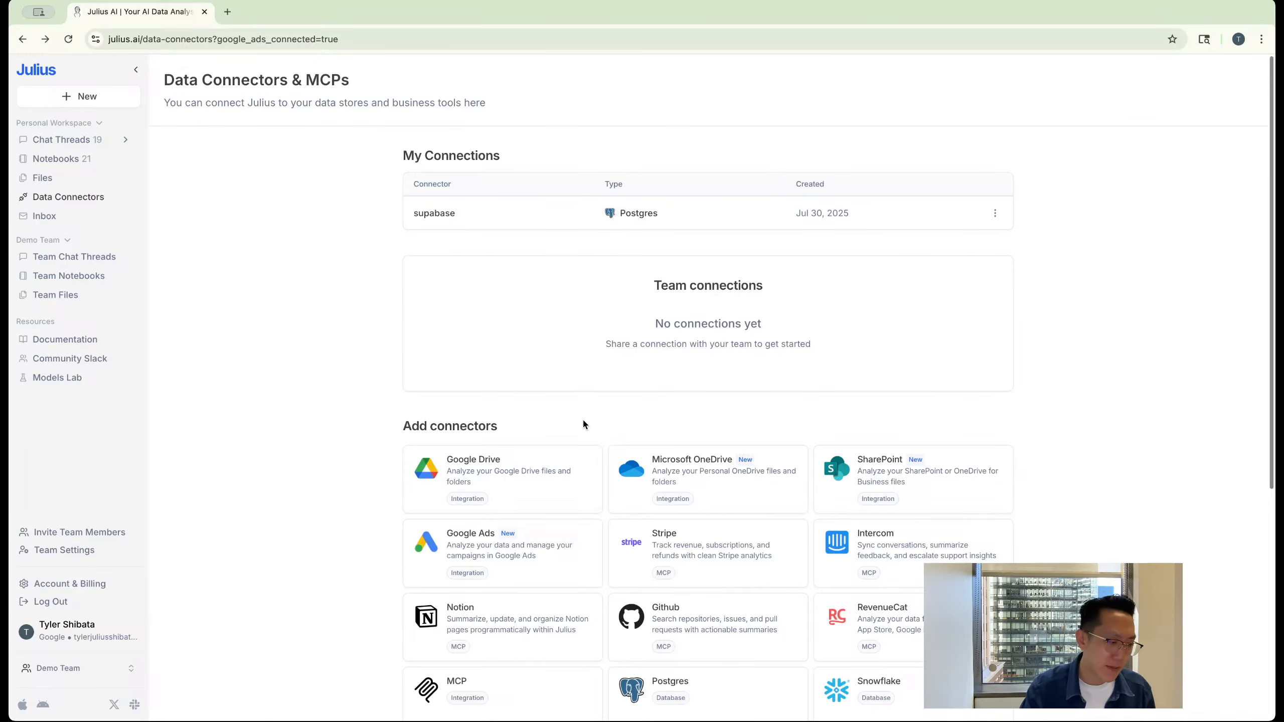
Step: Return to the new-chat start page and open the Data Connectors page
scroll(566, 521, "down", 5)
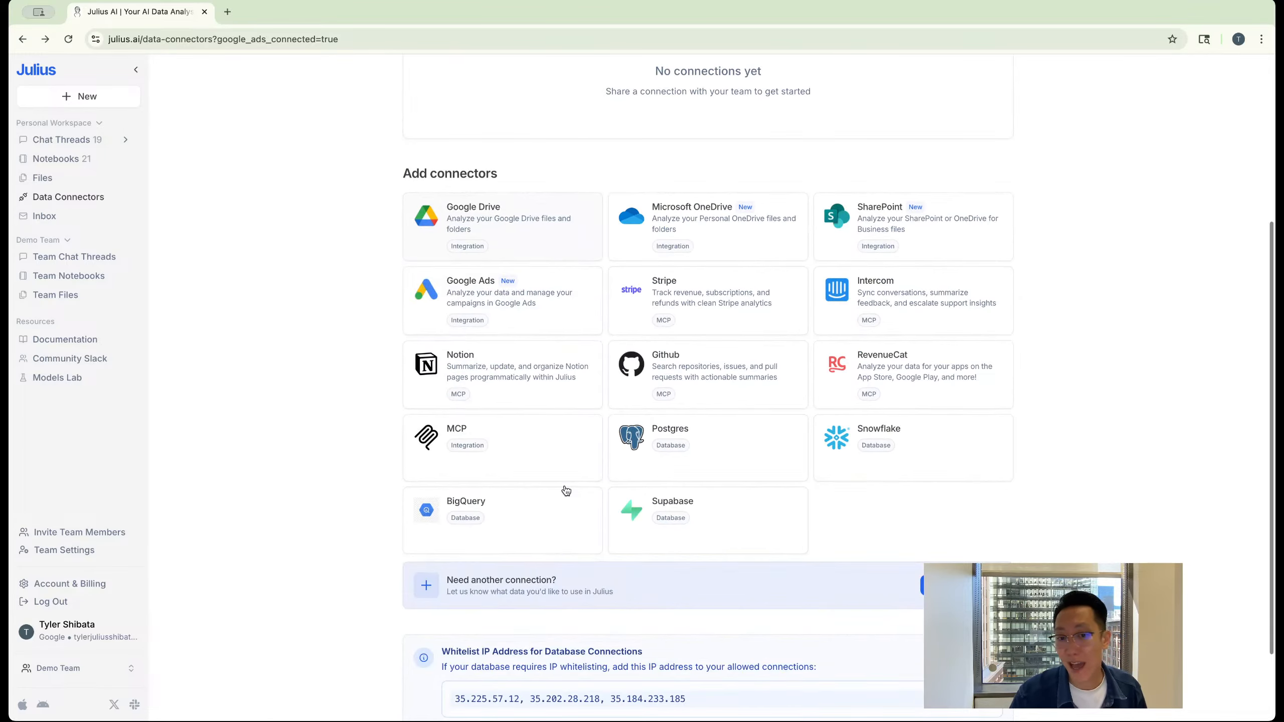
scroll(560, 484, "up", 2)
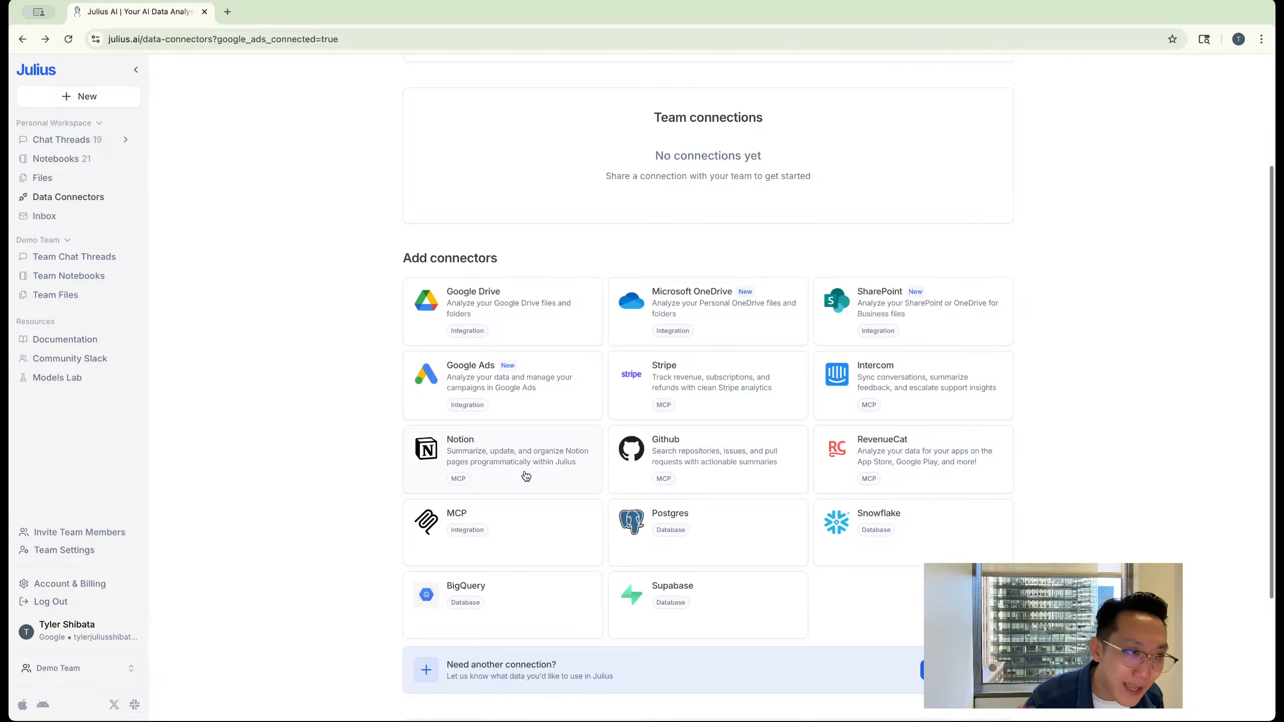
left_click(22, 39)
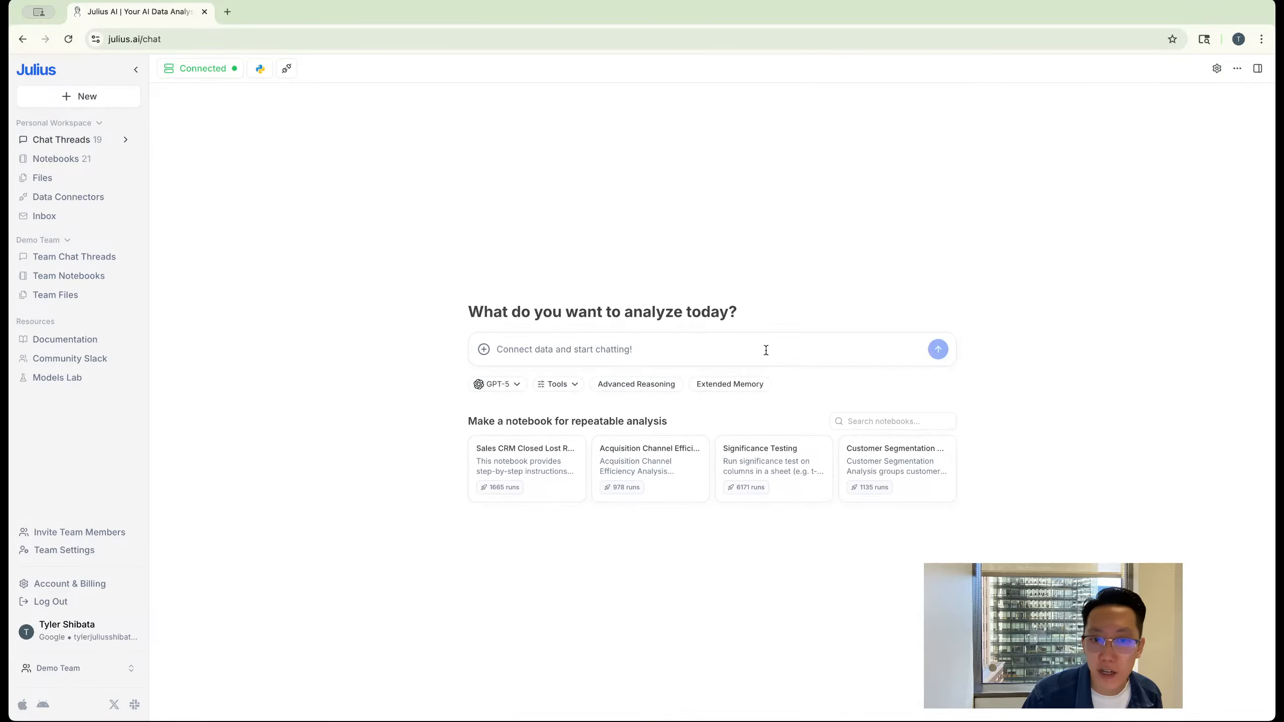
left_click(57, 197)
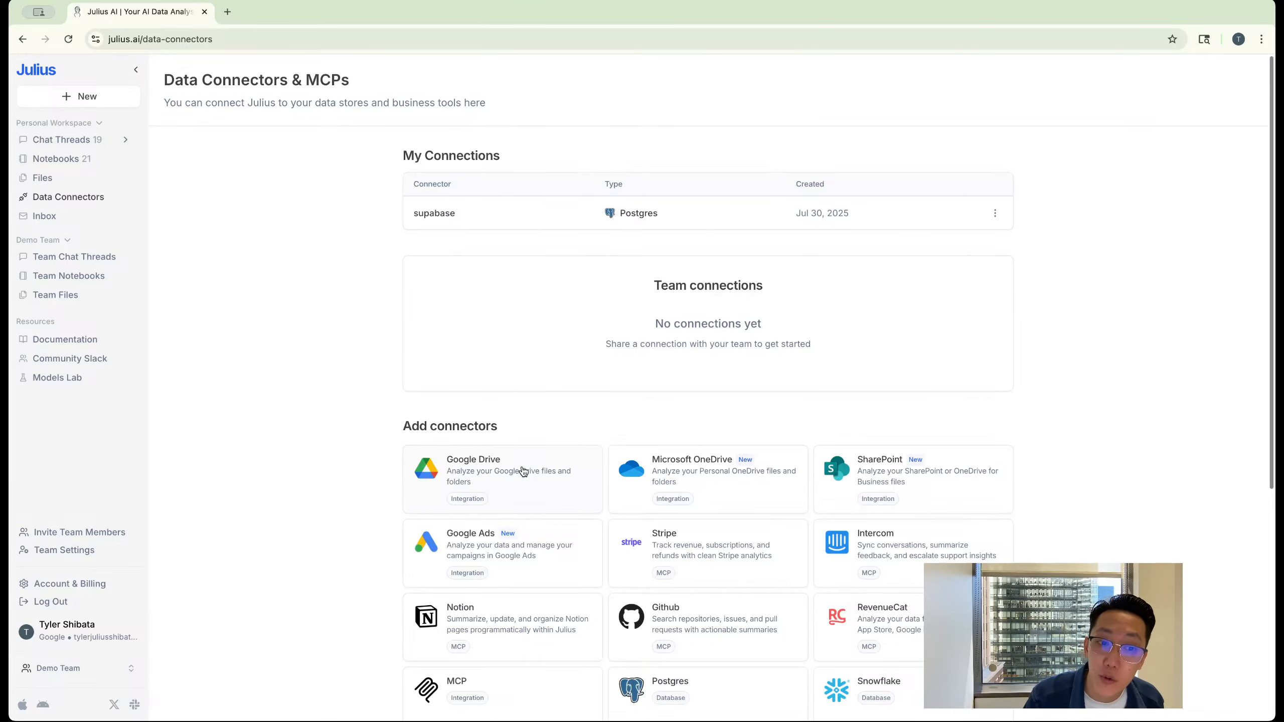
Step: Connect Google Drive with your Google account, allowing access to Drive files used with Julius
left_click(525, 488)
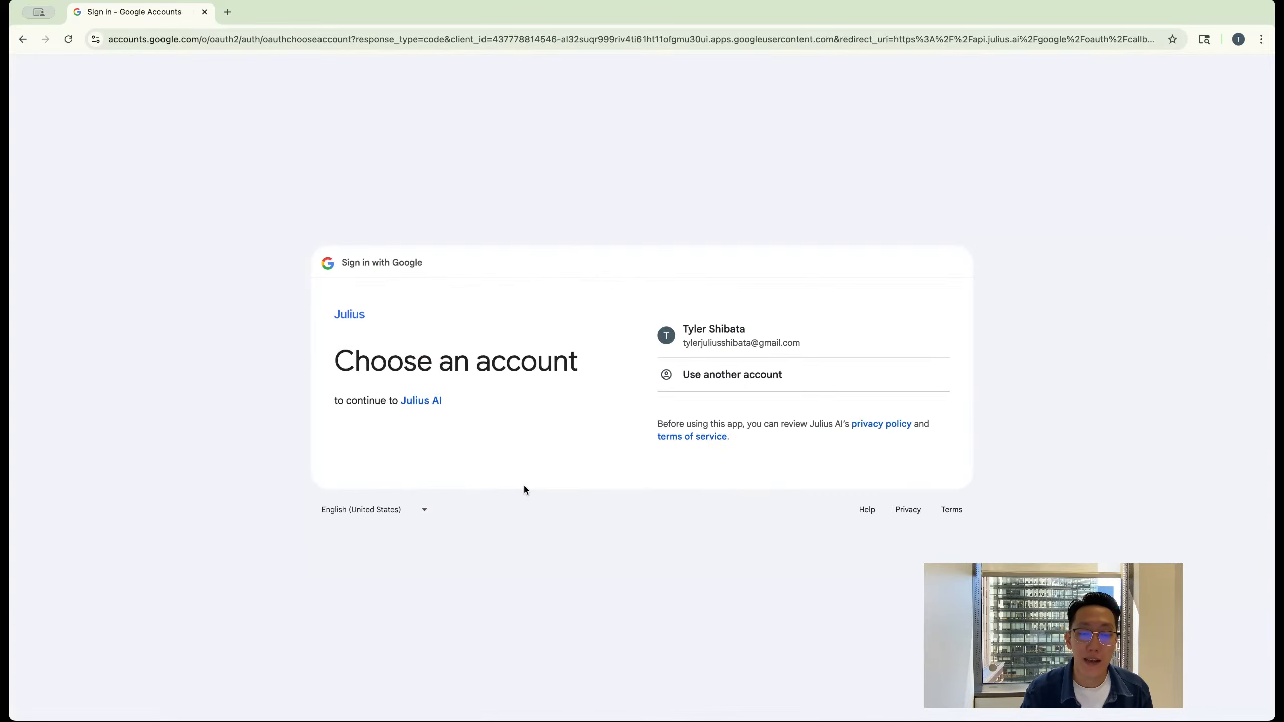
left_click(731, 339)
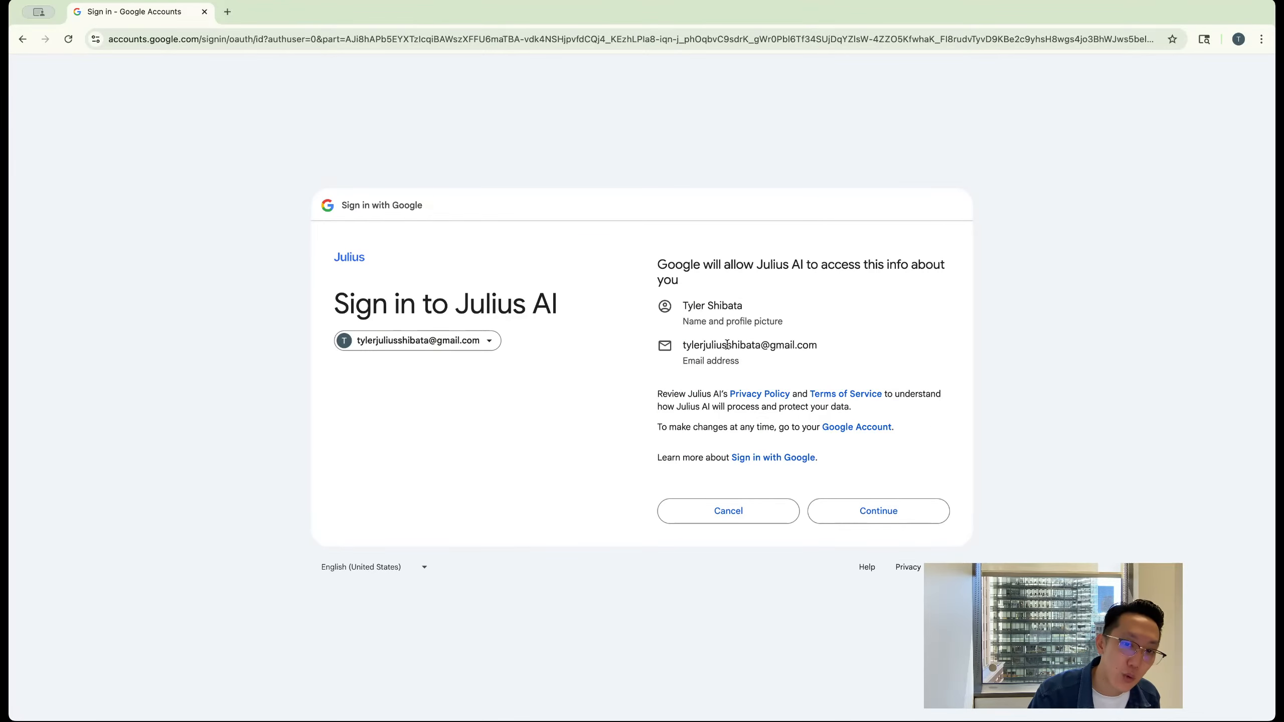
left_click(905, 521)
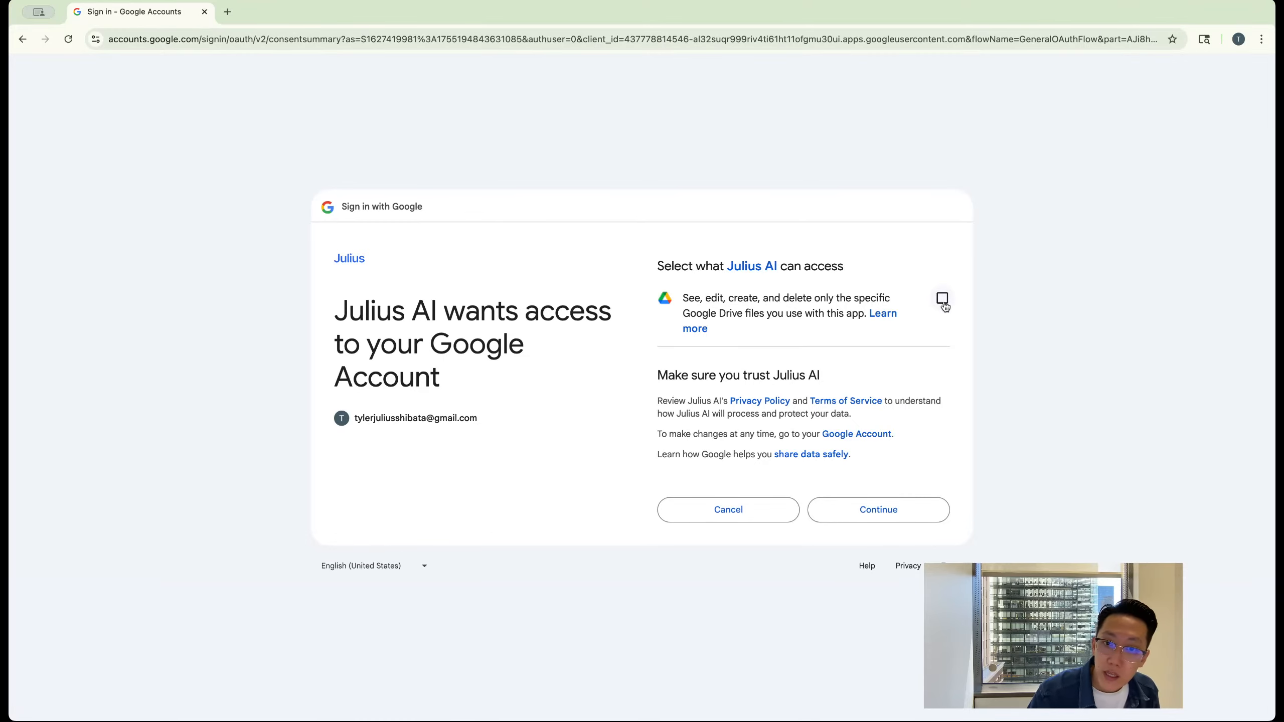
left_click(942, 299)
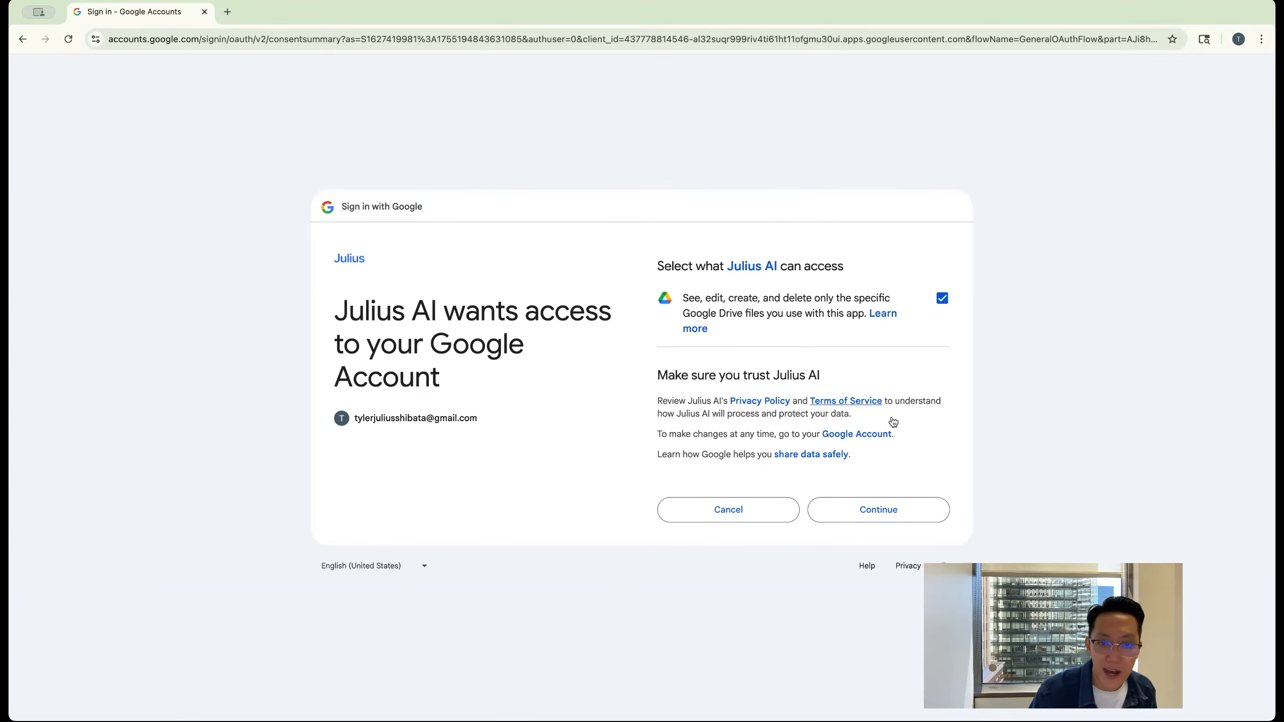
left_click(908, 509)
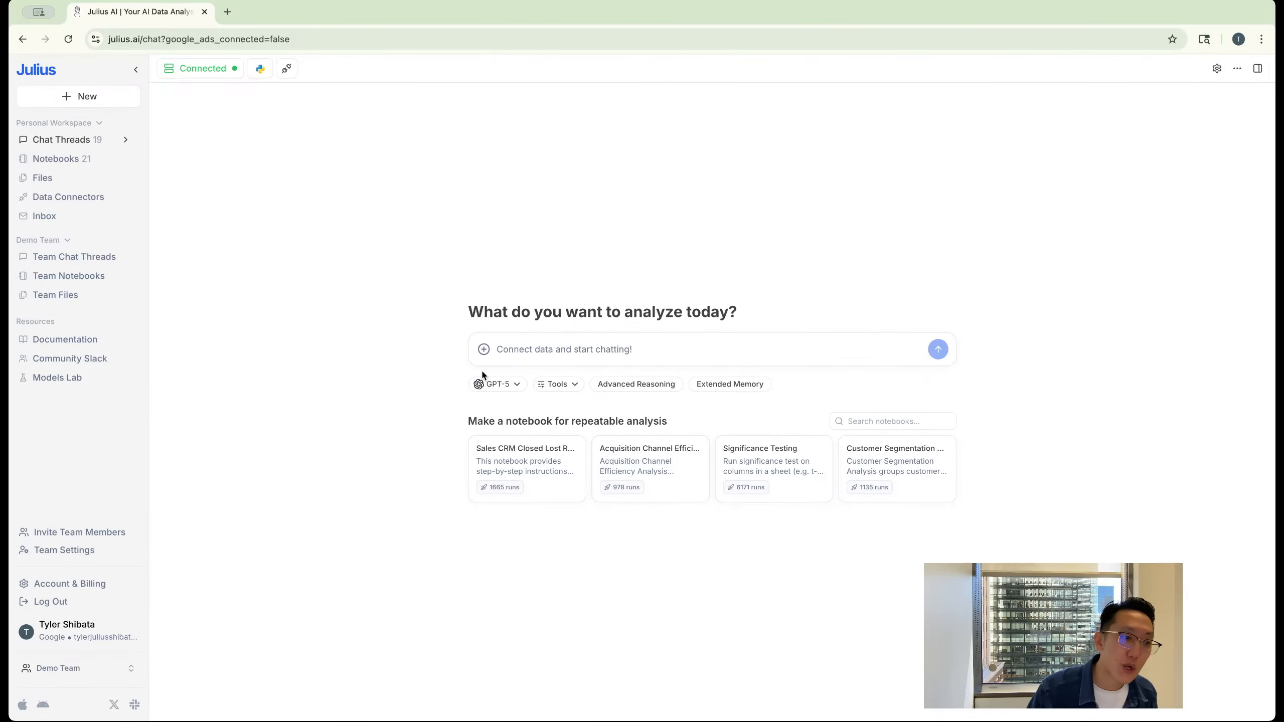
Step: Attach the dropshipping store metrics spreadsheet from Drive's My Very Important Files folder to the chat
left_click(484, 350)
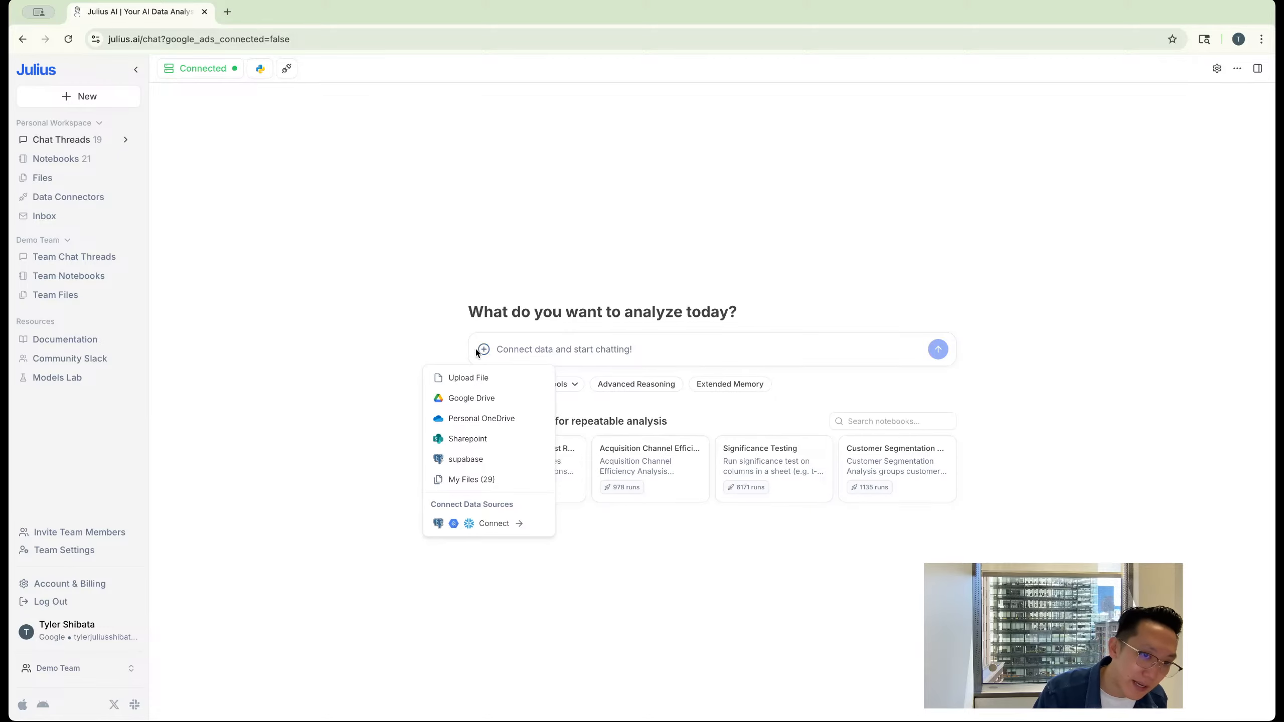
left_click(480, 401)
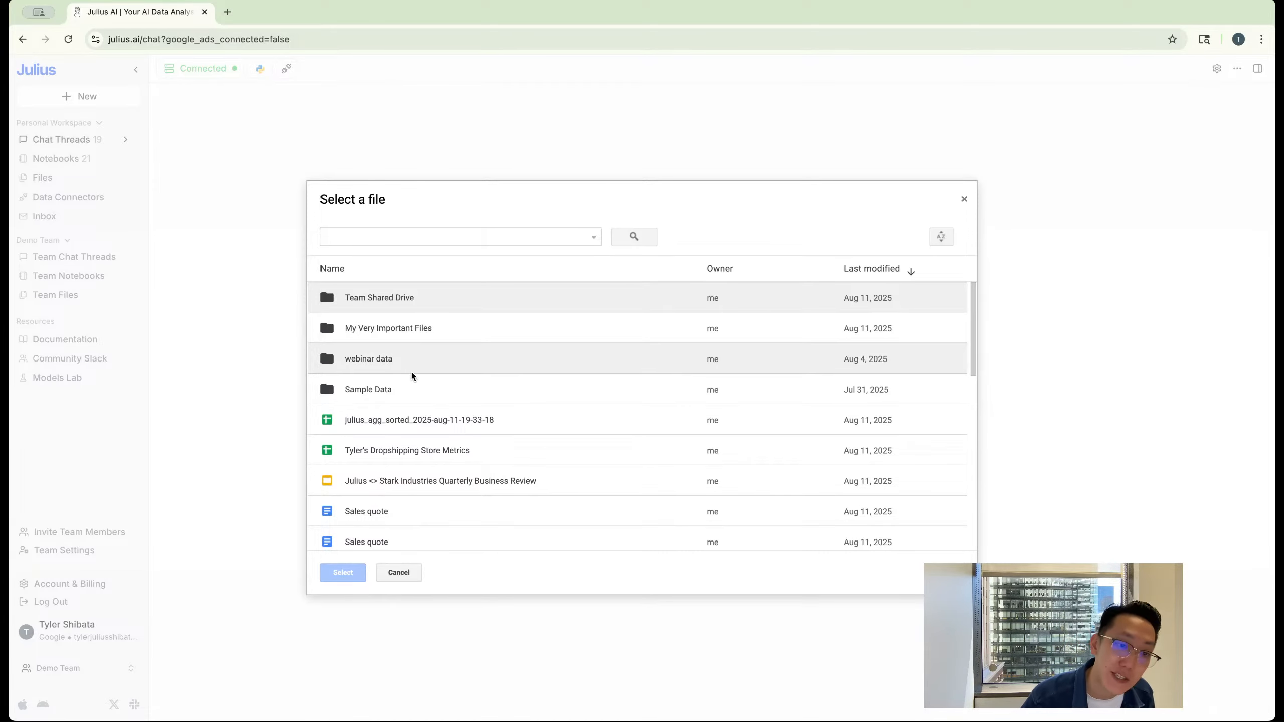
scroll(409, 372, "down", 1)
scroll(408, 370, "up", 1)
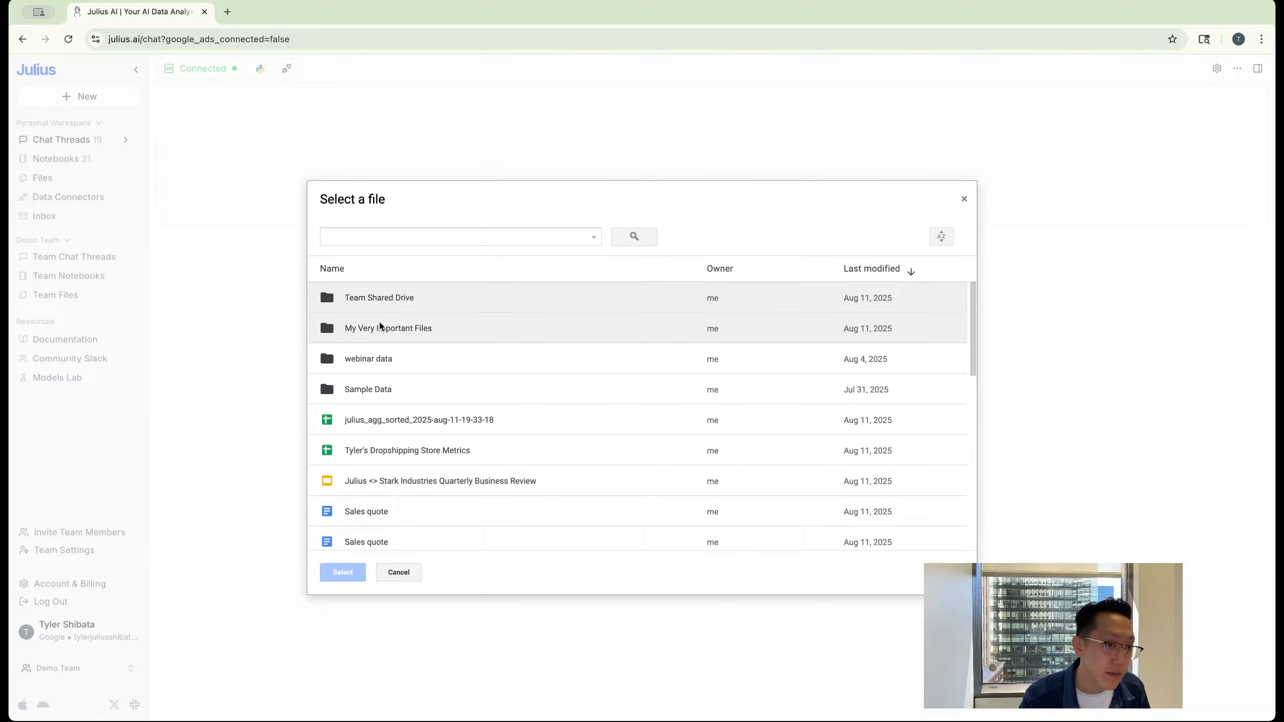
double_click(397, 328)
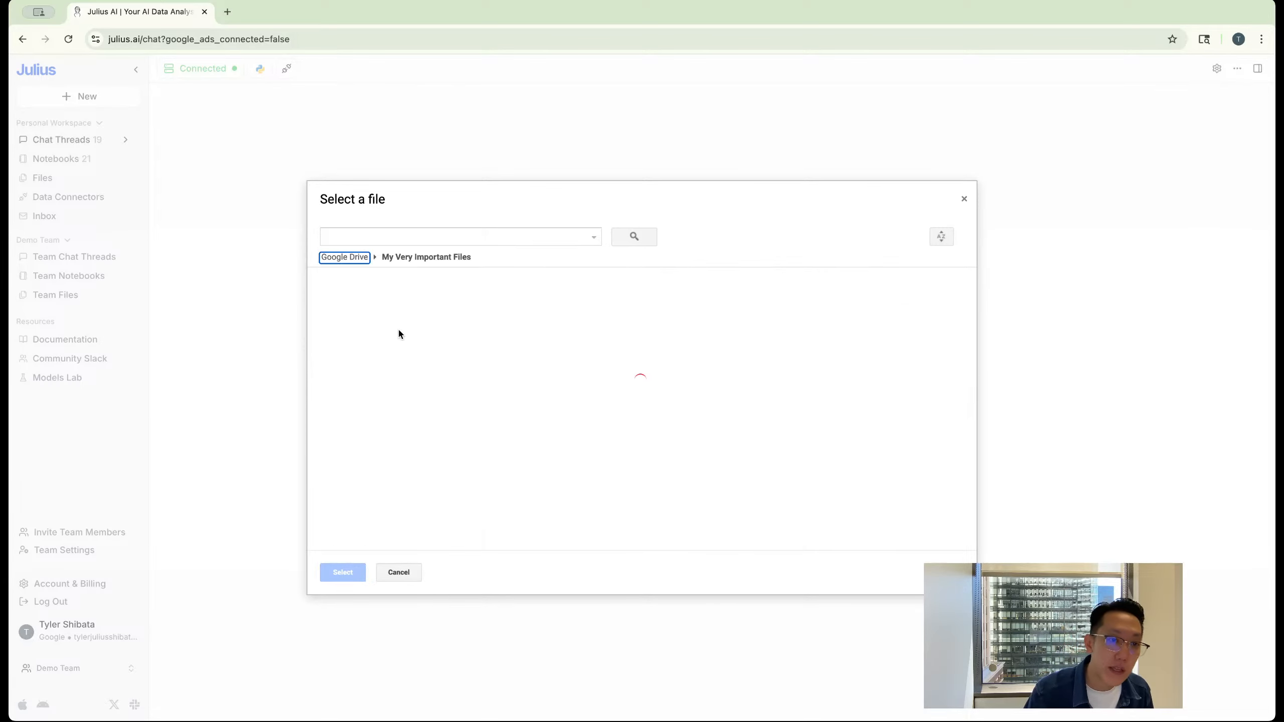
double_click(397, 311)
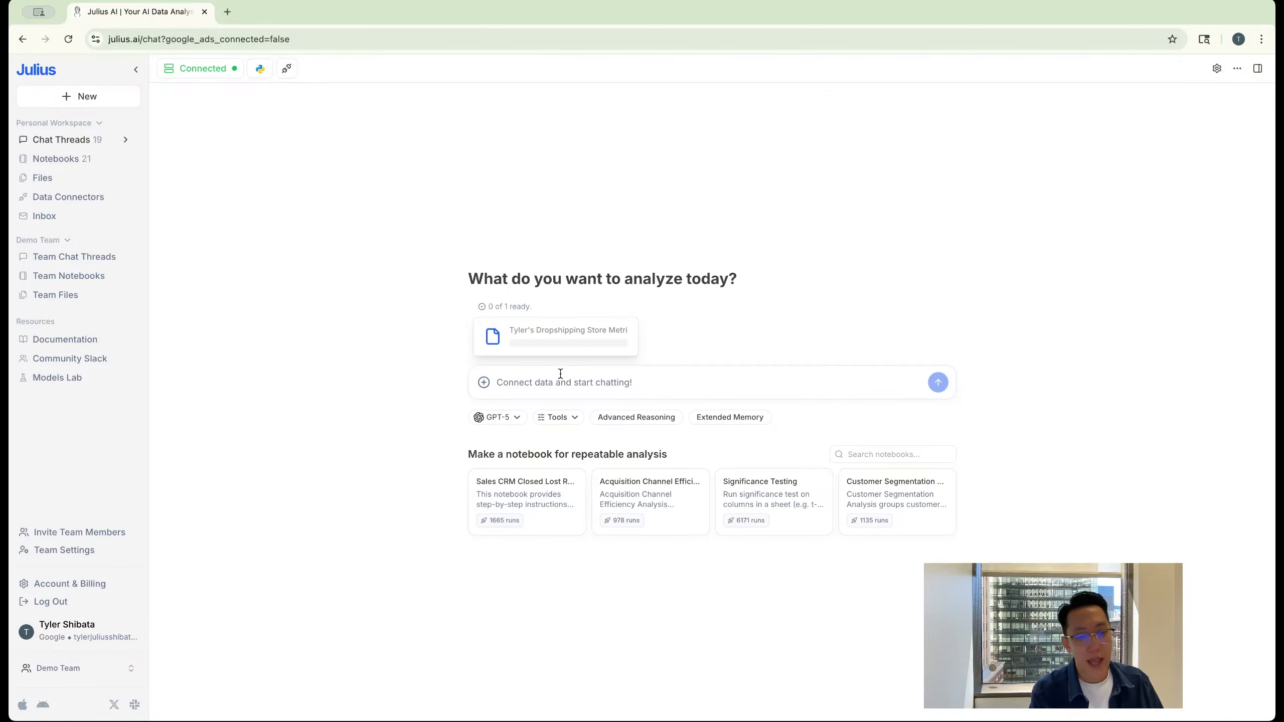
Step: Send 'Load and preview the data', then open and widen the Data Explorer side panel
type("Load and pre")
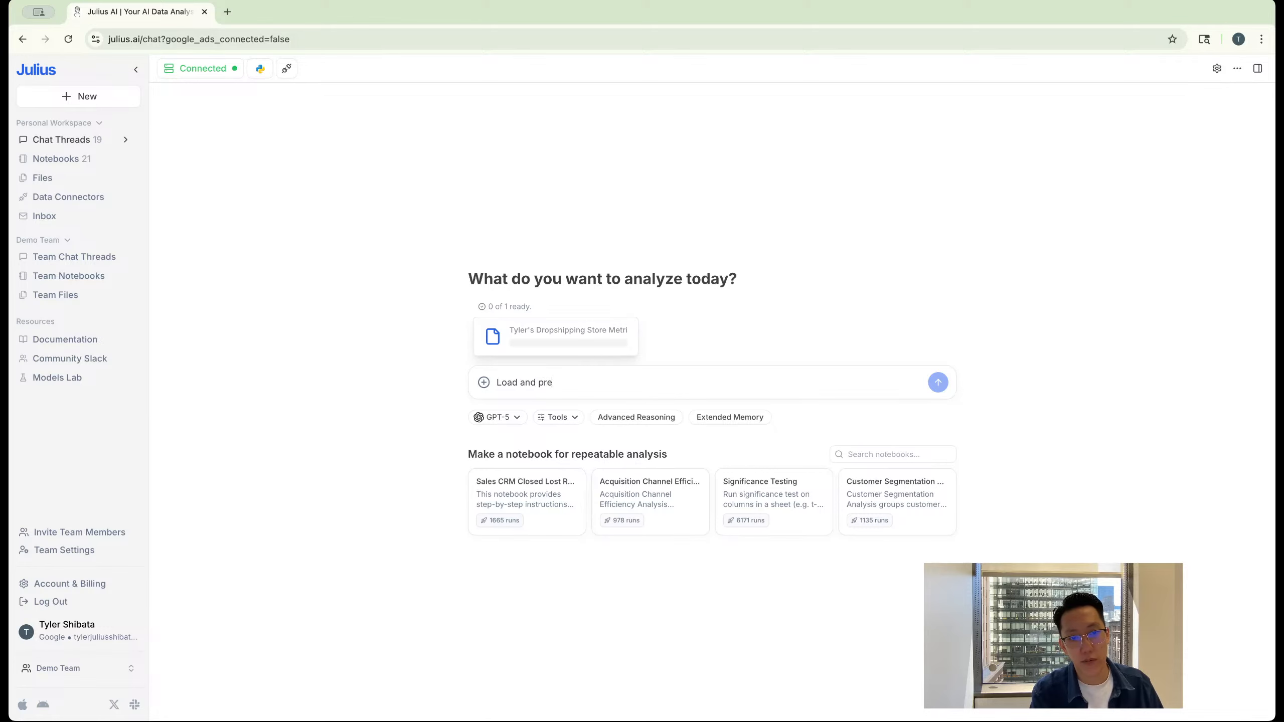
type("view the data")
key("Return")
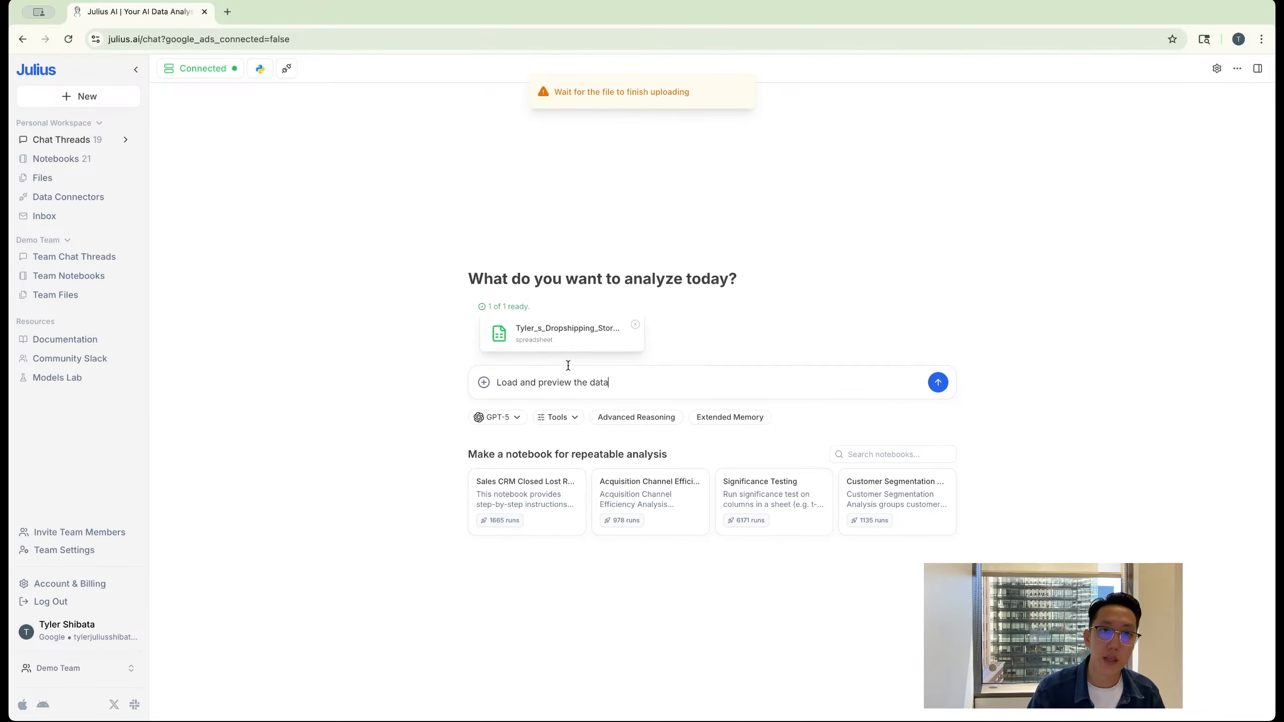
left_click(938, 381)
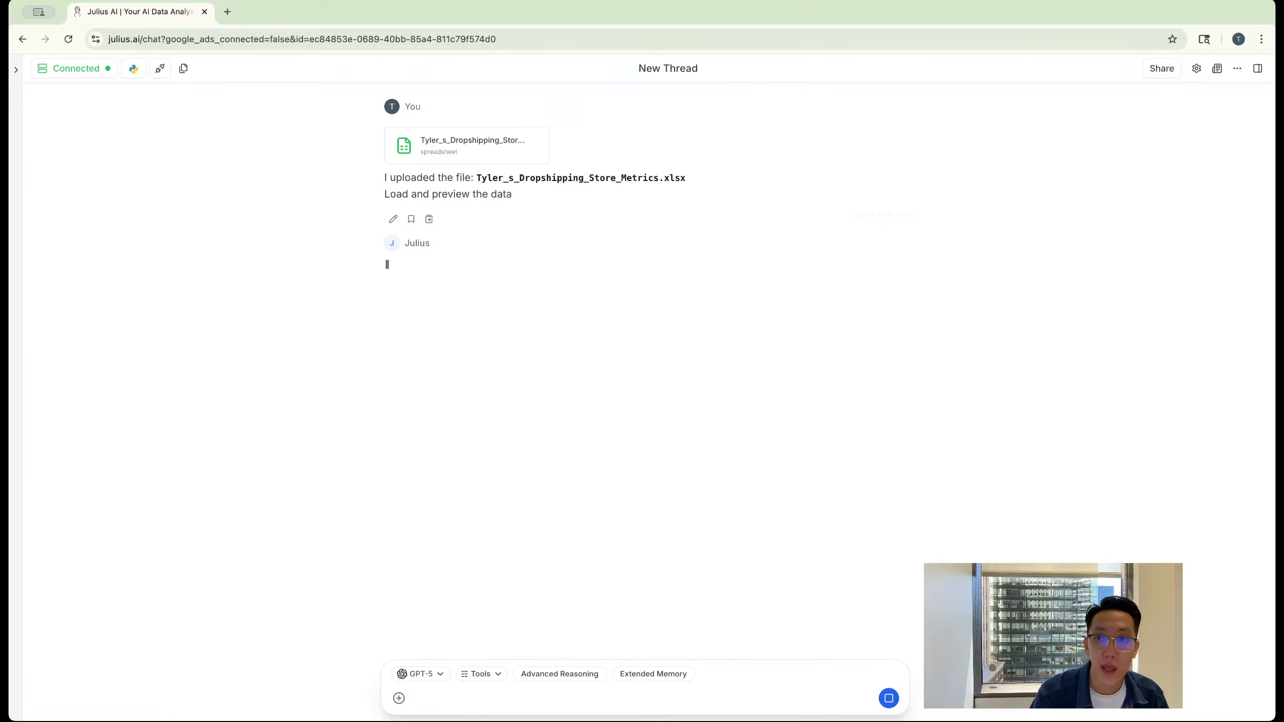
left_click(1257, 68)
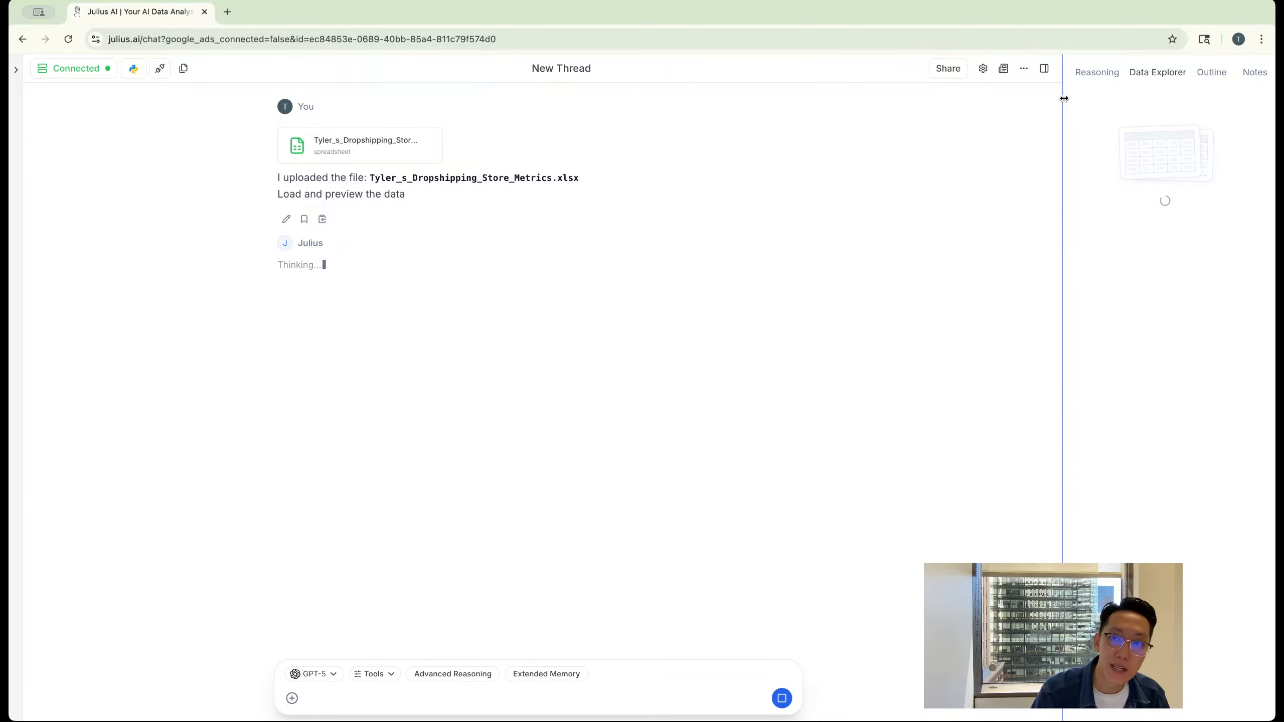
left_click_drag(1061, 104, 803, 104)
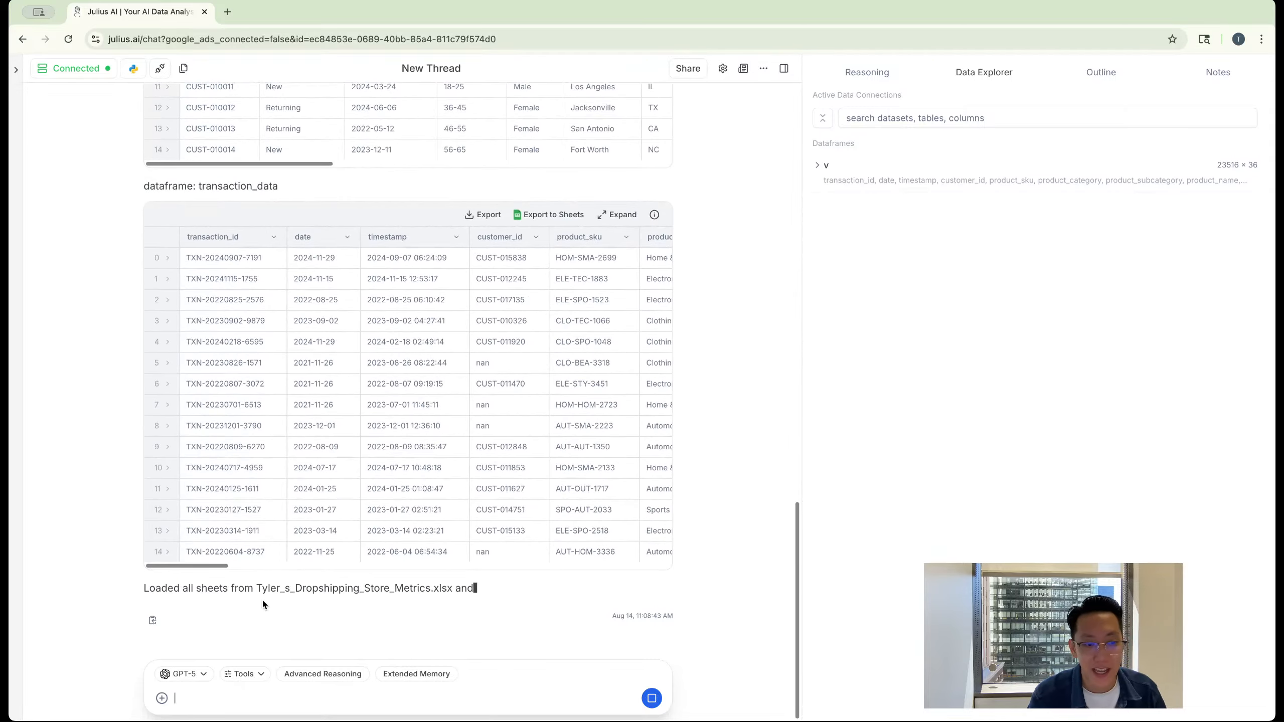
Step: Review the sheet preview tables and try exporting the transaction_data table to Google Sheets
scroll(504, 487, "up", 5)
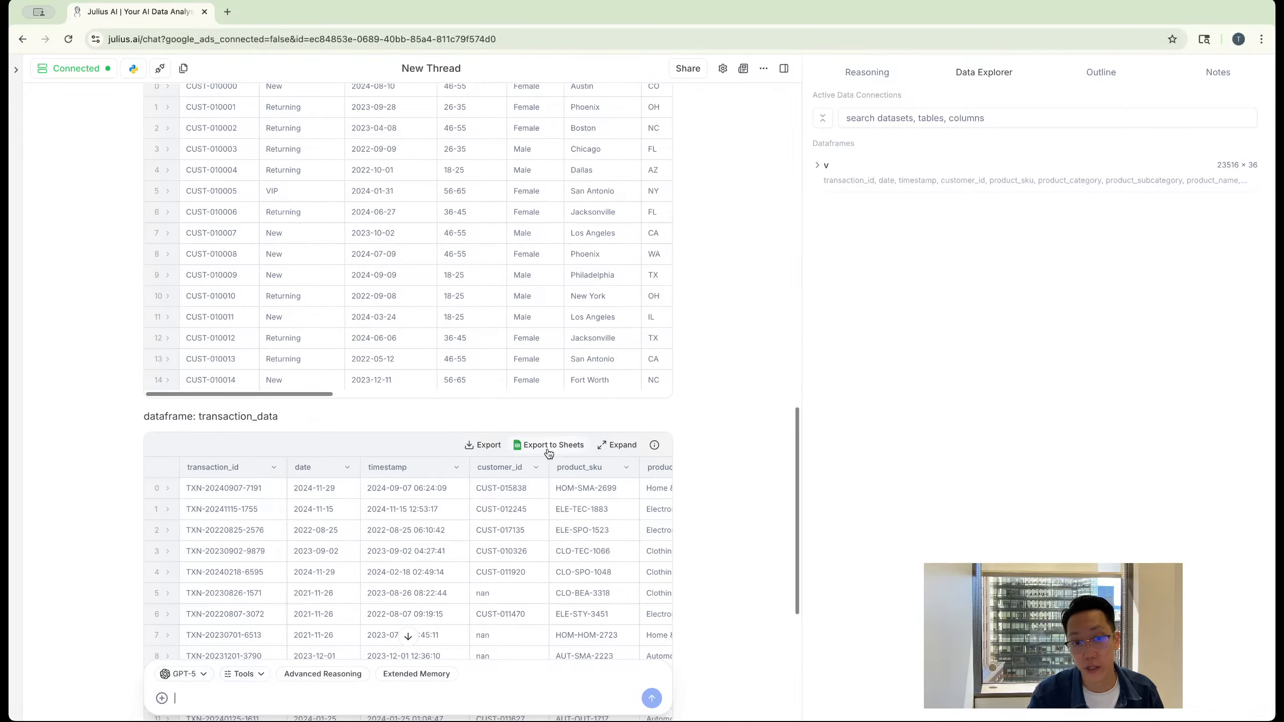
scroll(526, 461, "up", 10)
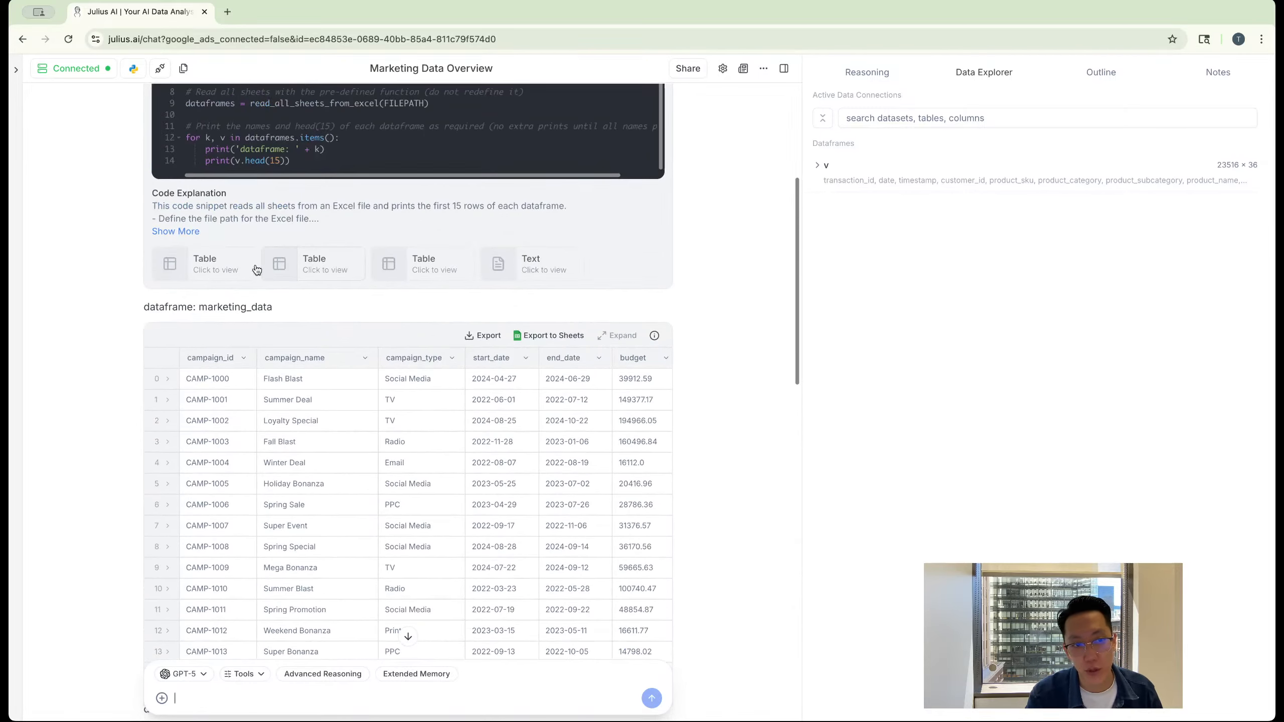
scroll(176, 297, "down", 9)
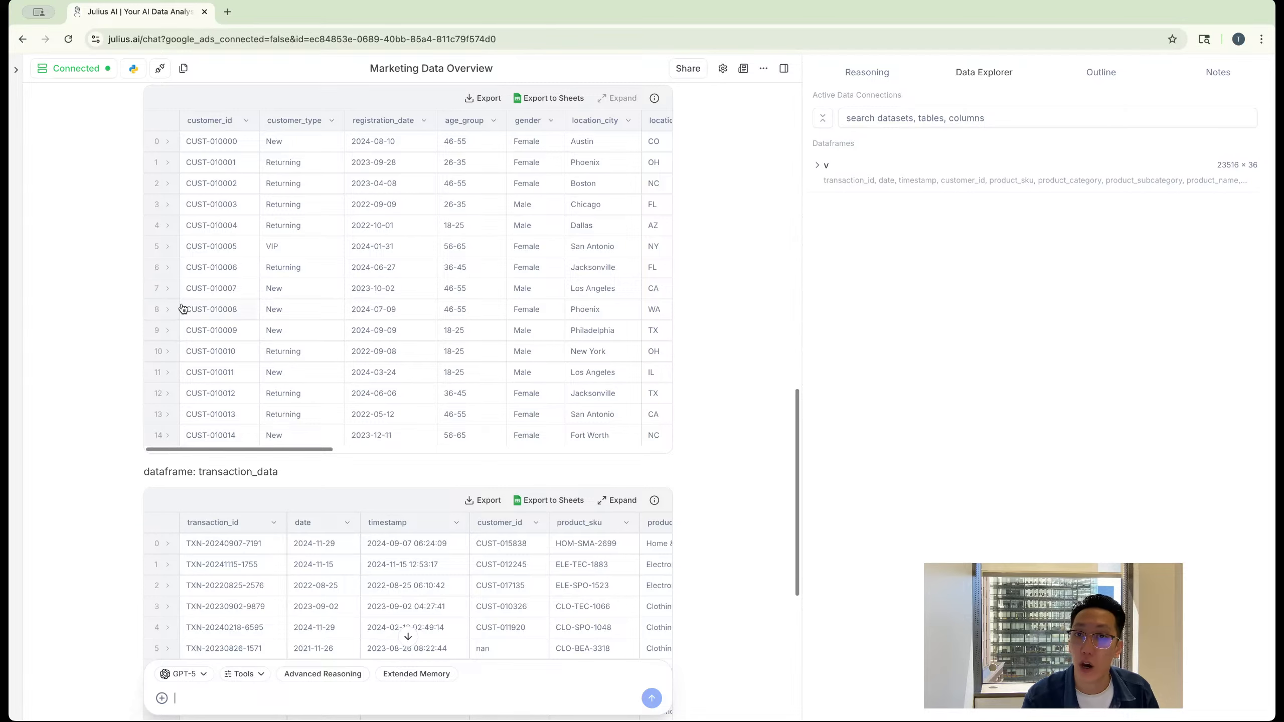
scroll(192, 293, "down", 7)
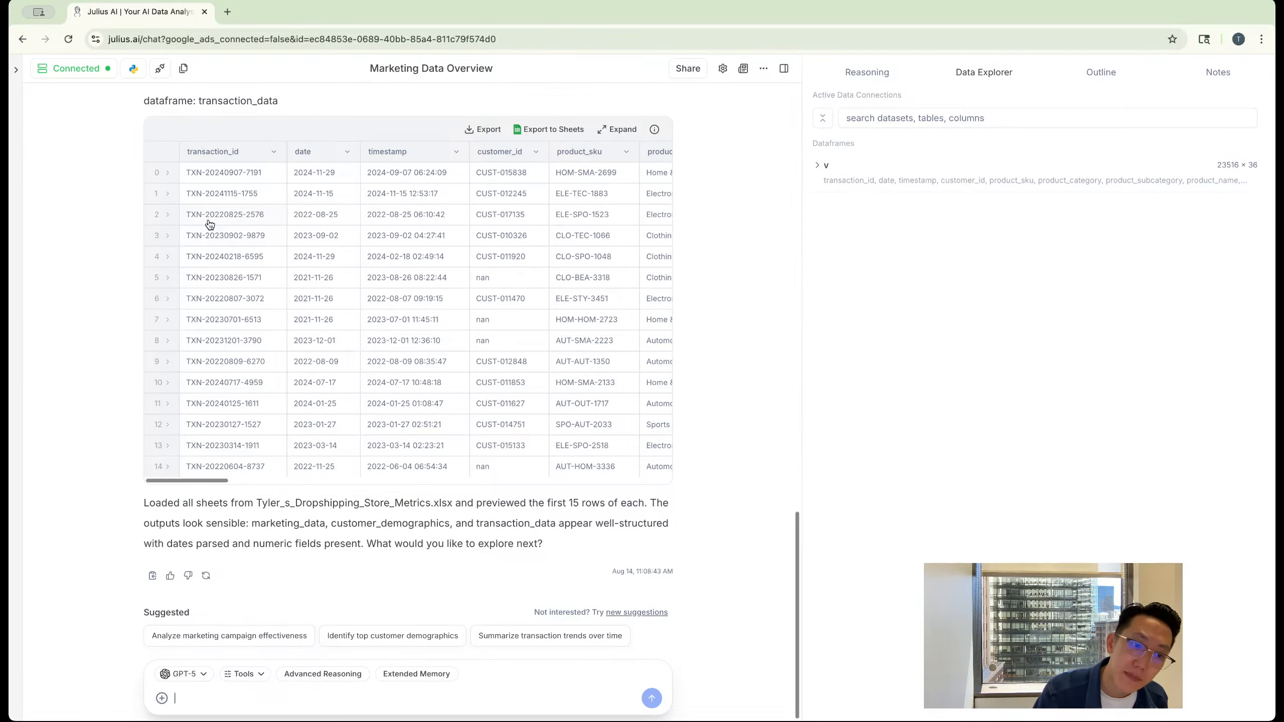
scroll(206, 224, "up", 7)
scroll(416, 318, "up", 1)
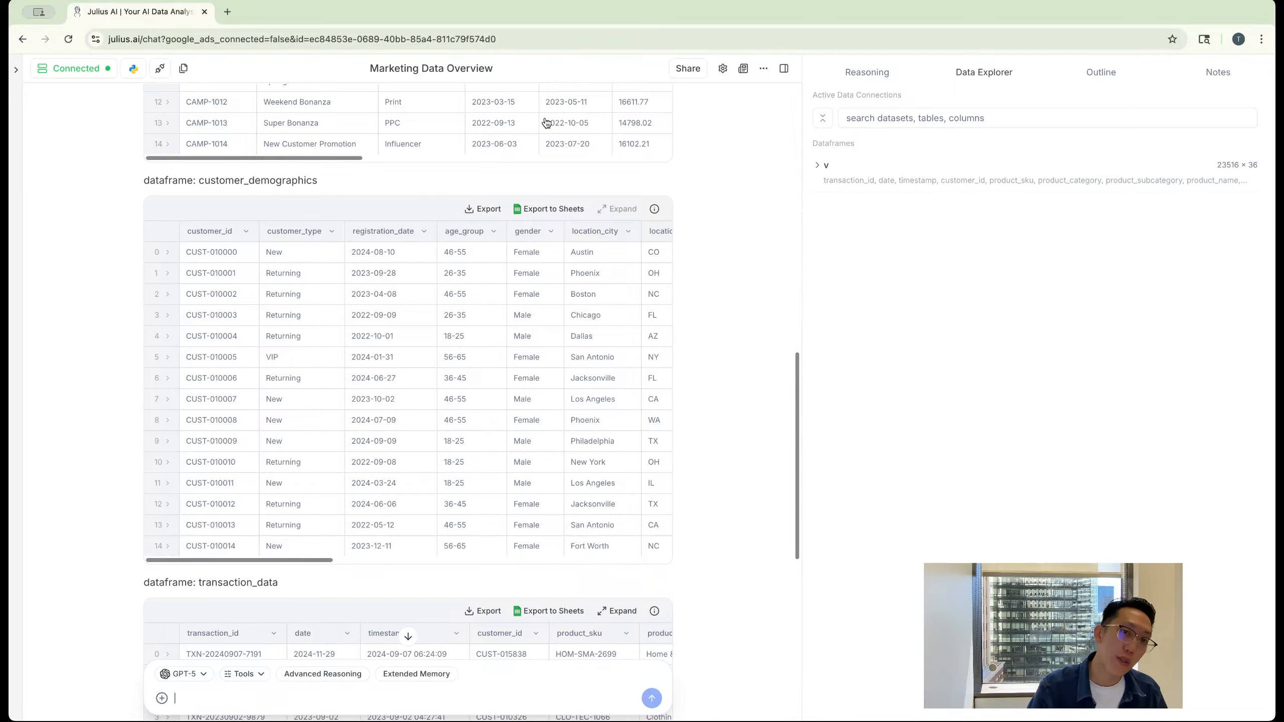
left_click(556, 212)
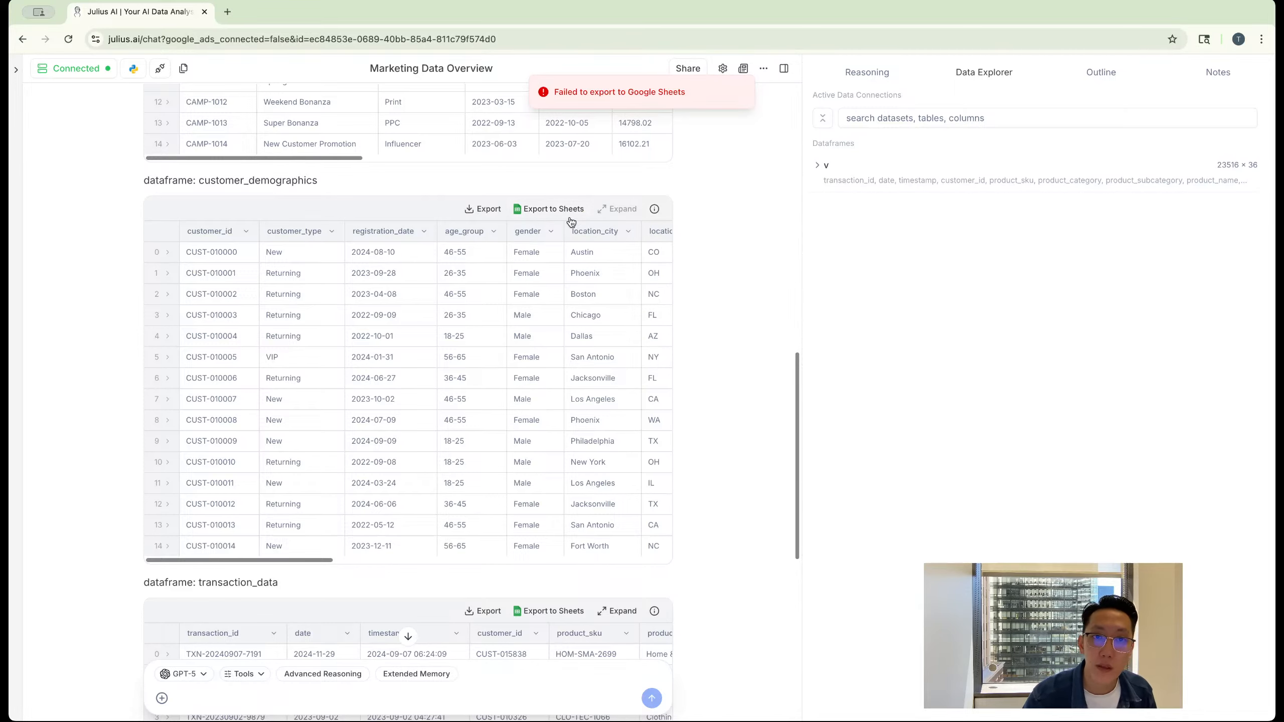
left_click(544, 611)
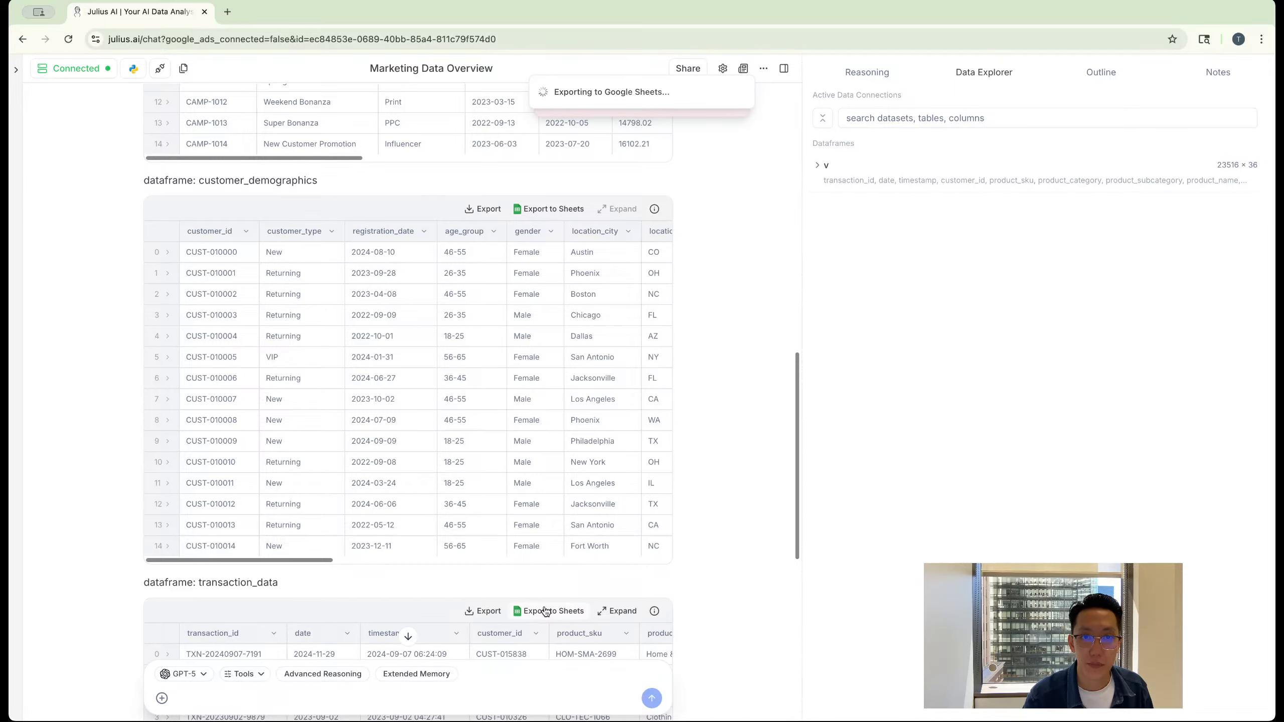
Step: Expand dataframe v's preview and export the transaction_data table to Google Sheets again
scroll(716, 223, "down", 10)
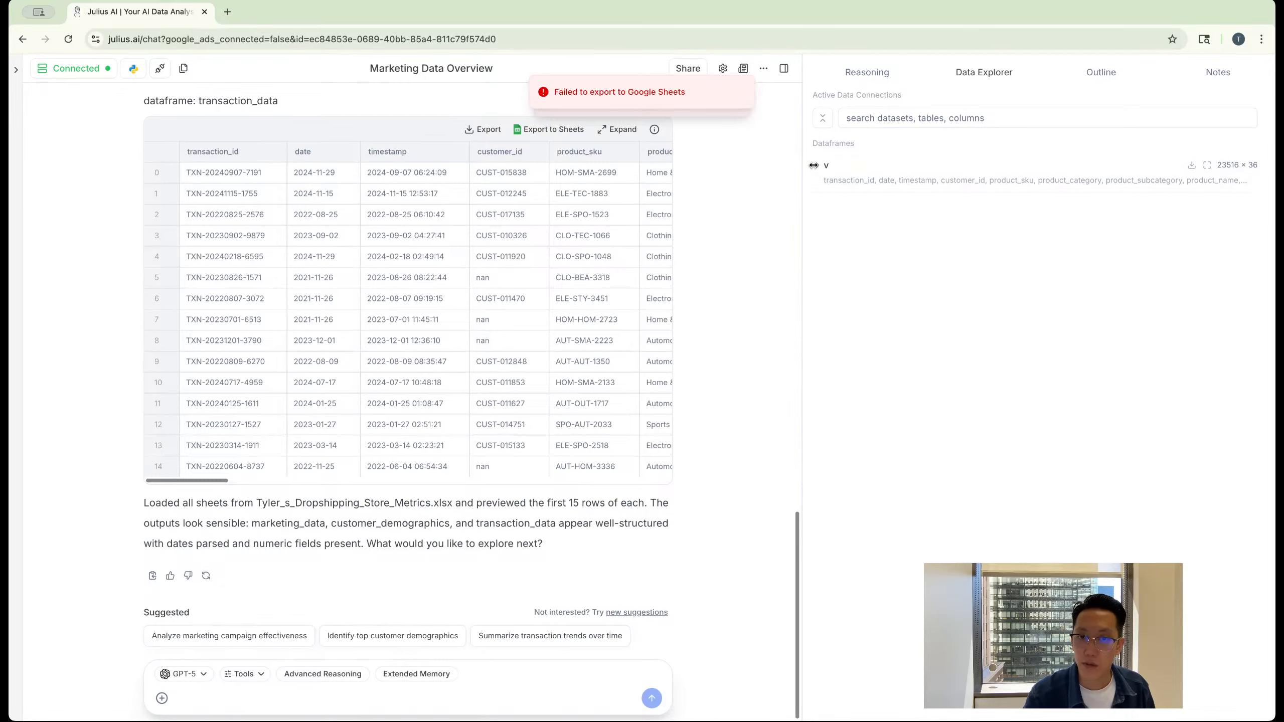
left_click(815, 167)
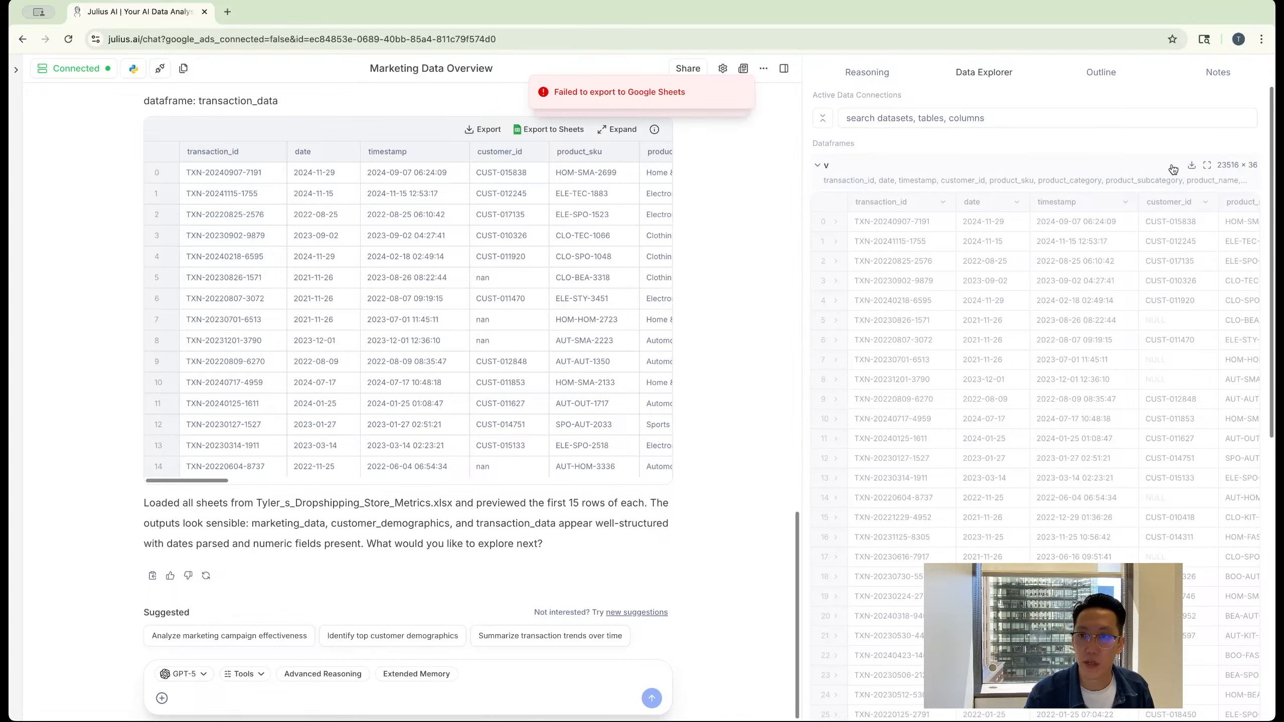
scroll(529, 502, "up", 5)
left_click(546, 349)
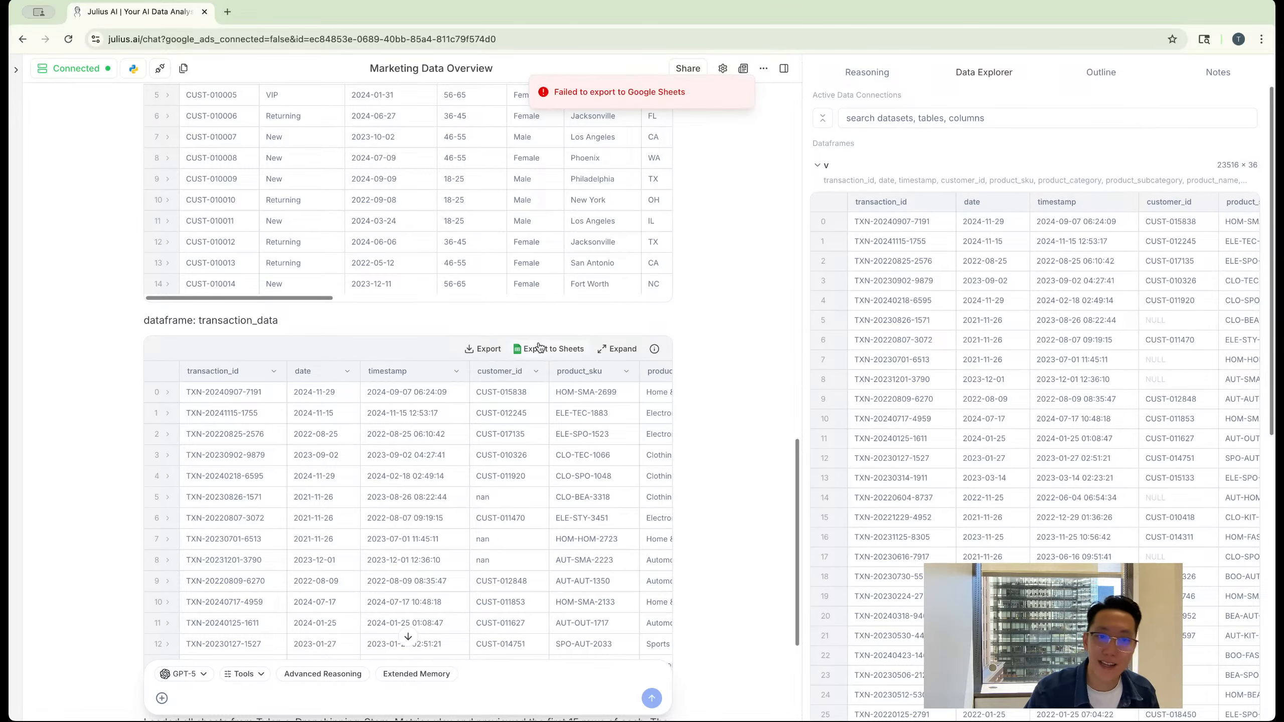
scroll(550, 353, "down", 4)
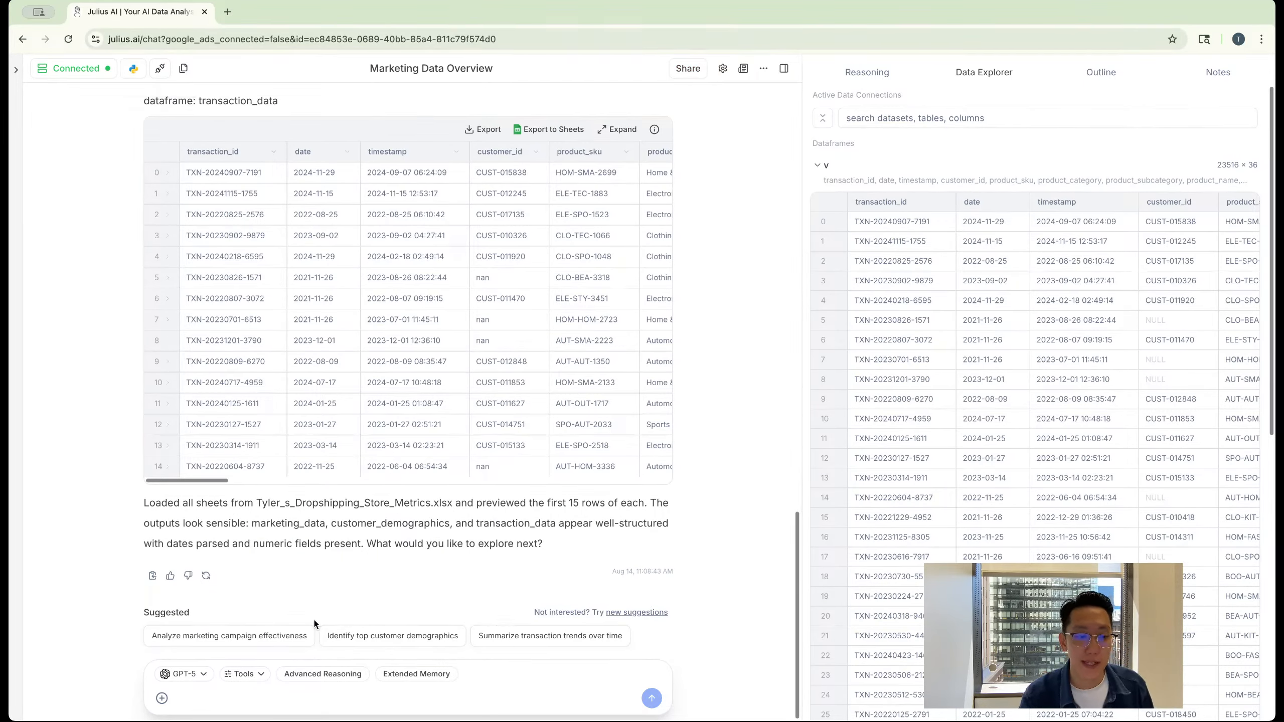
left_click(207, 698)
Step: Ask Julius to identify top customer demographics and export the top_by_age_group table to Google Sheets
left_click(376, 639)
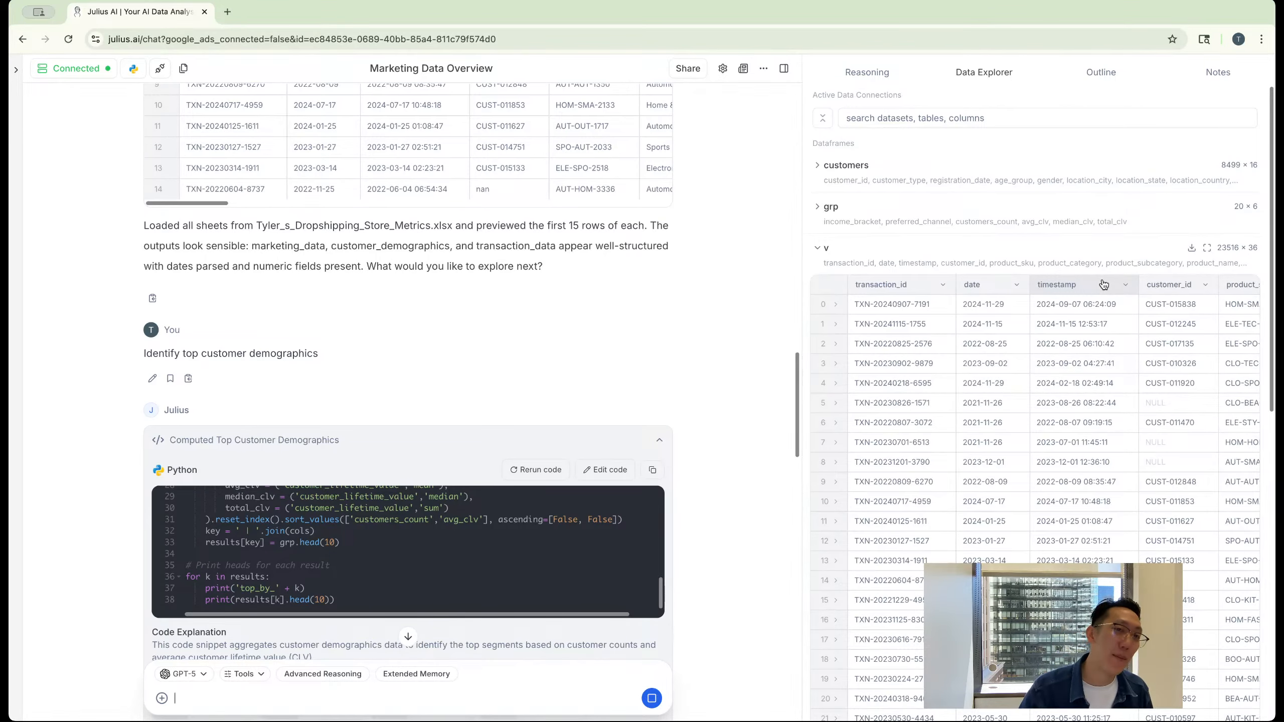
scroll(982, 279, "down", 2)
scroll(982, 280, "down", 4)
scroll(731, 302, "down", 10)
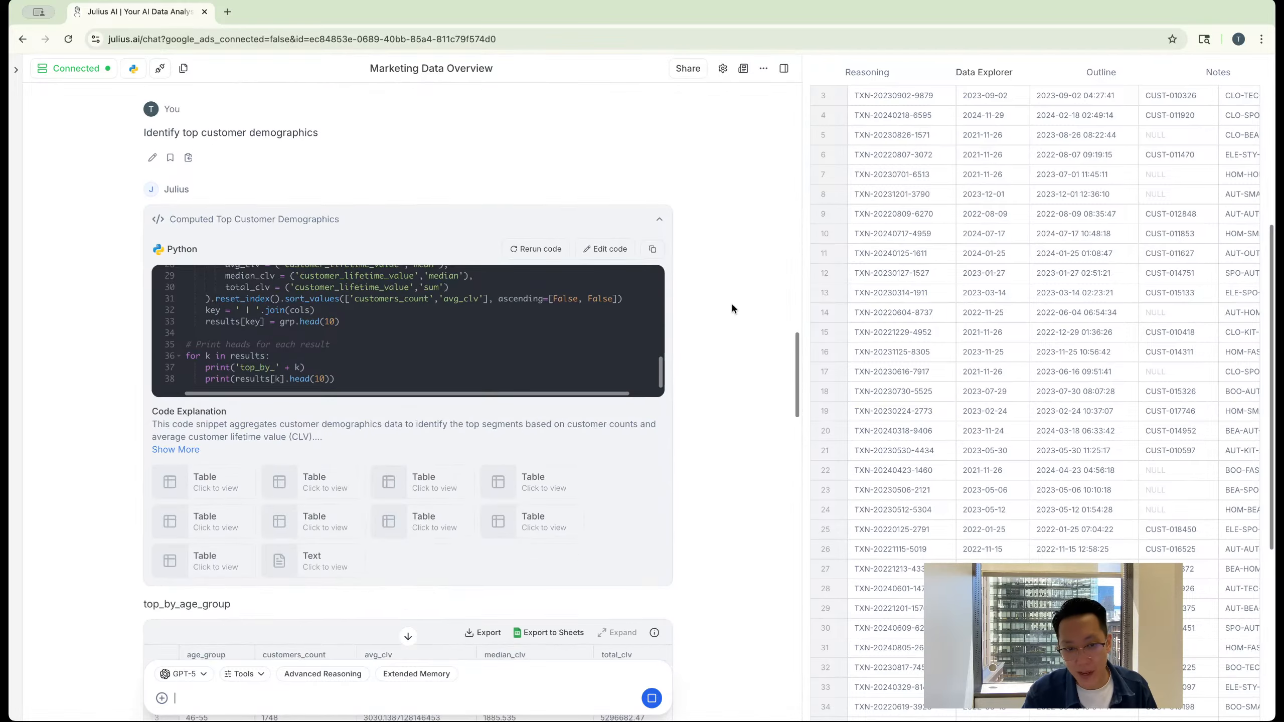
left_click(559, 343)
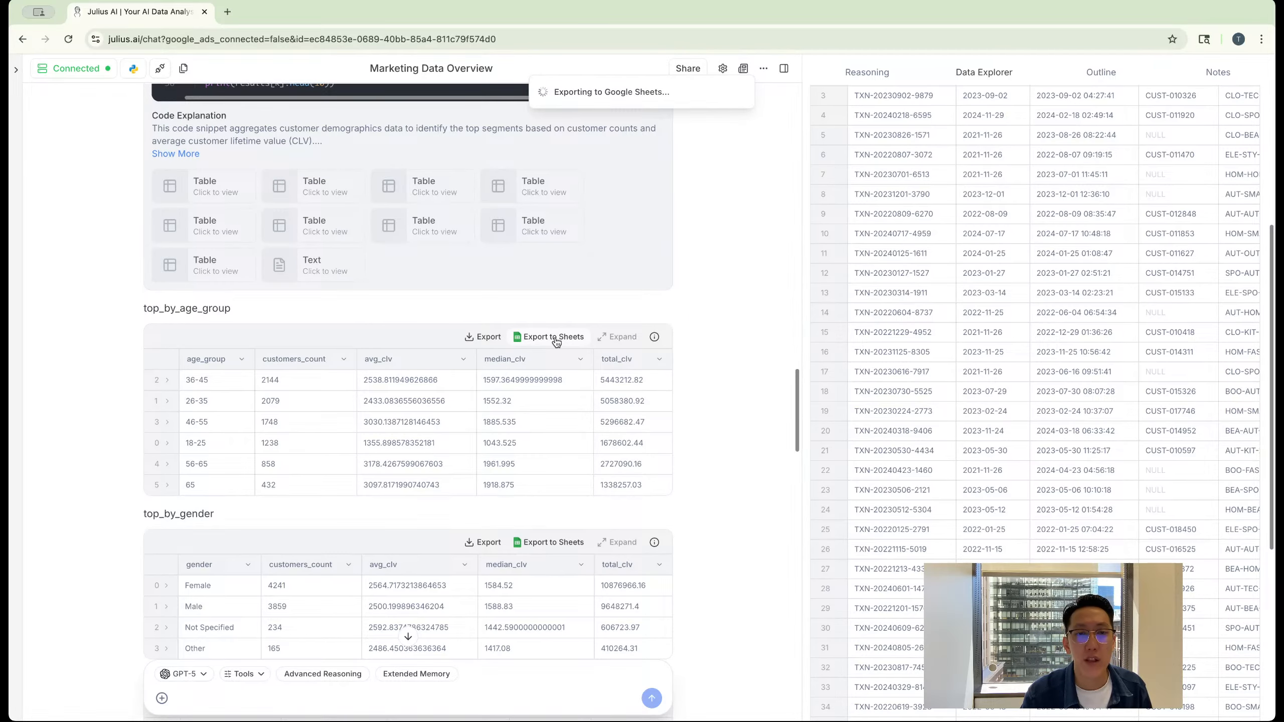
scroll(443, 351, "up", 15)
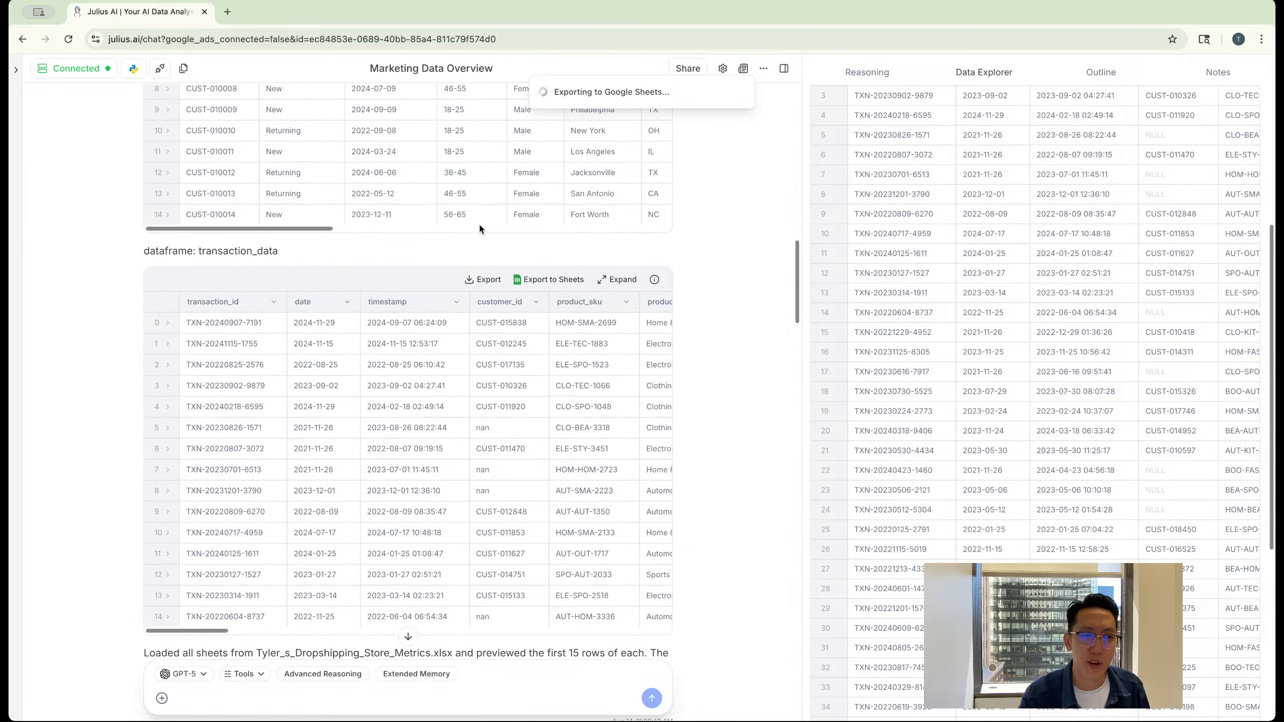
scroll(416, 334, "down", 15)
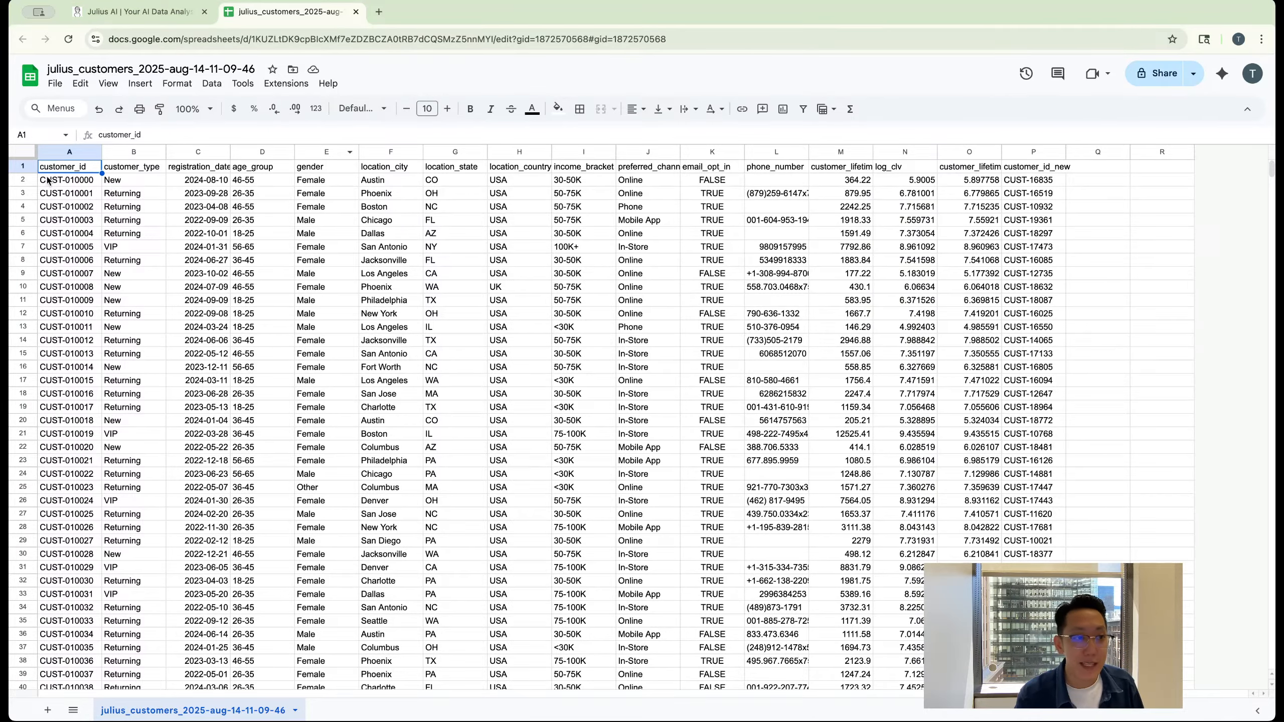
Step: Scroll through the exported customers sheet, dismiss the move-file dialog, and return to the Julius chat
scroll(961, 193, "down", 20)
scroll(961, 192, "down", 20)
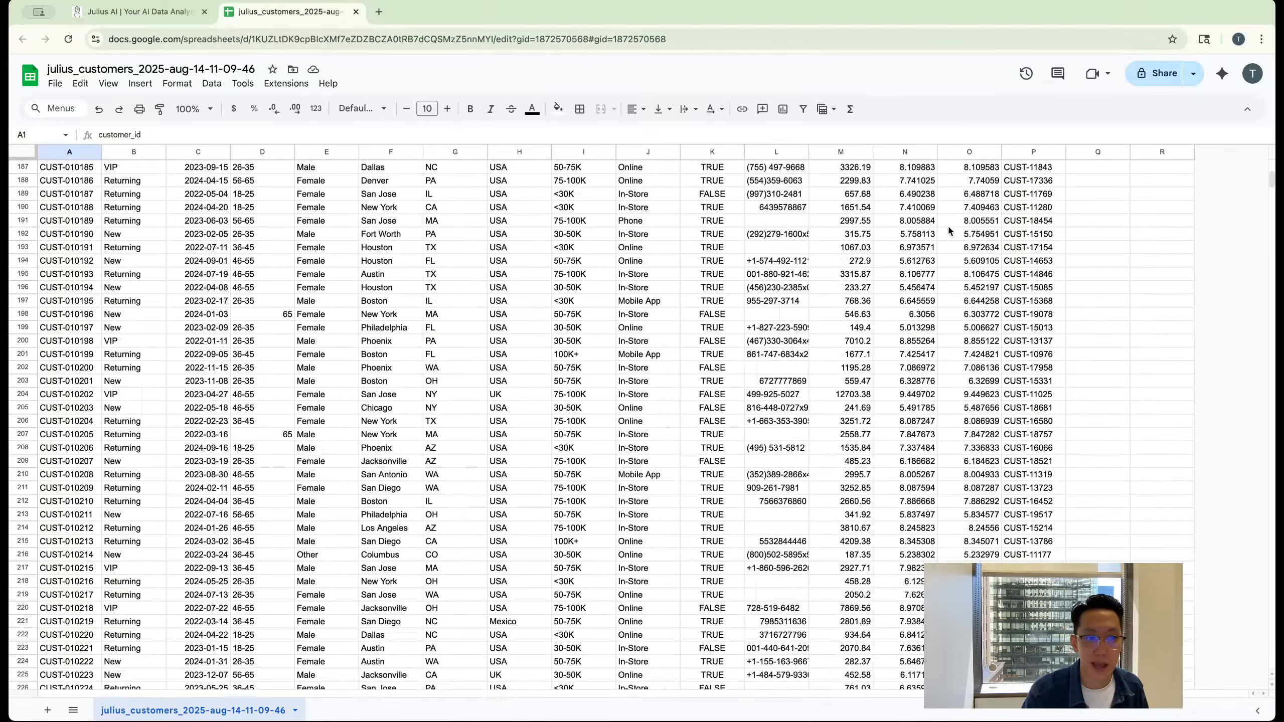
scroll(709, 494, "up", 20)
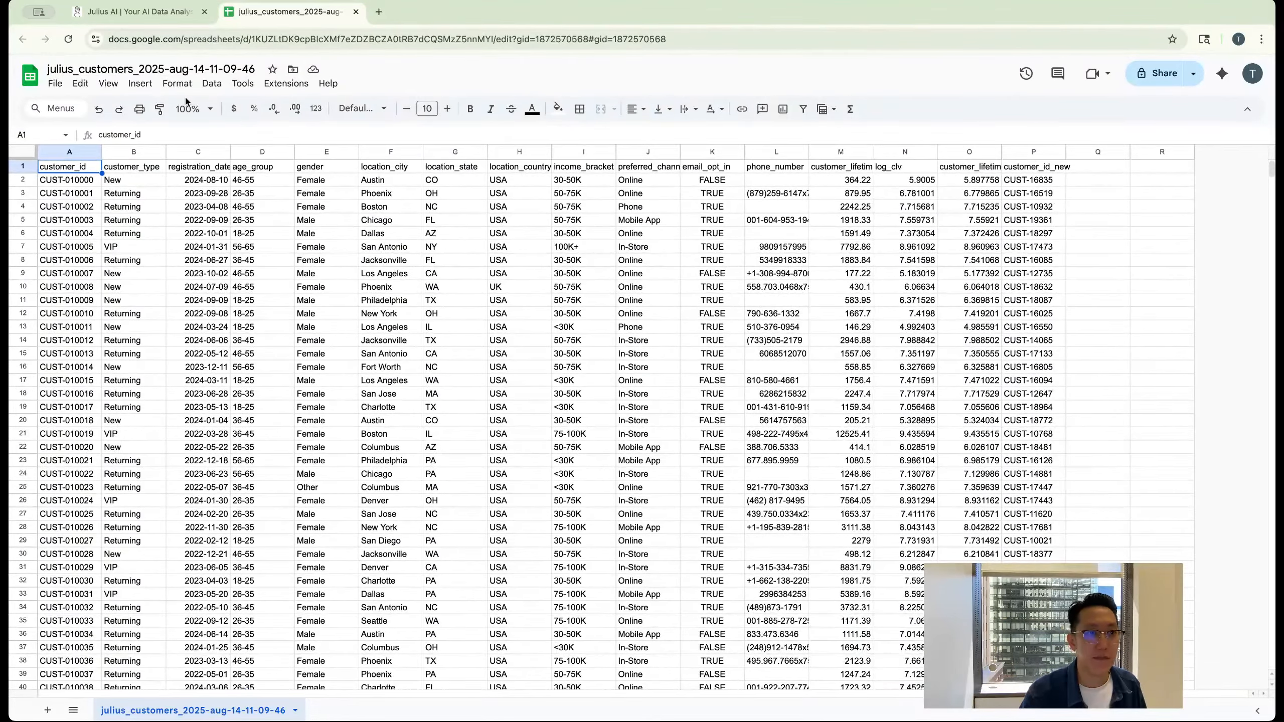
left_click(294, 70)
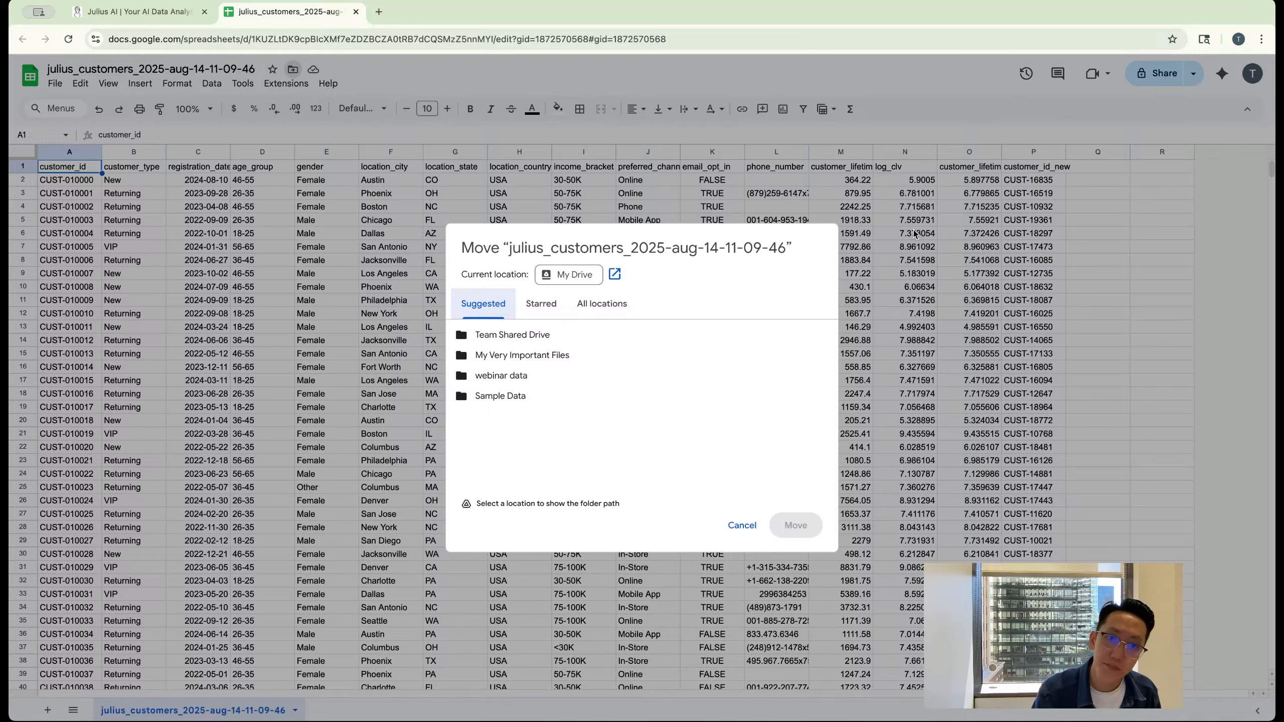
key("Escape")
left_click(139, 11)
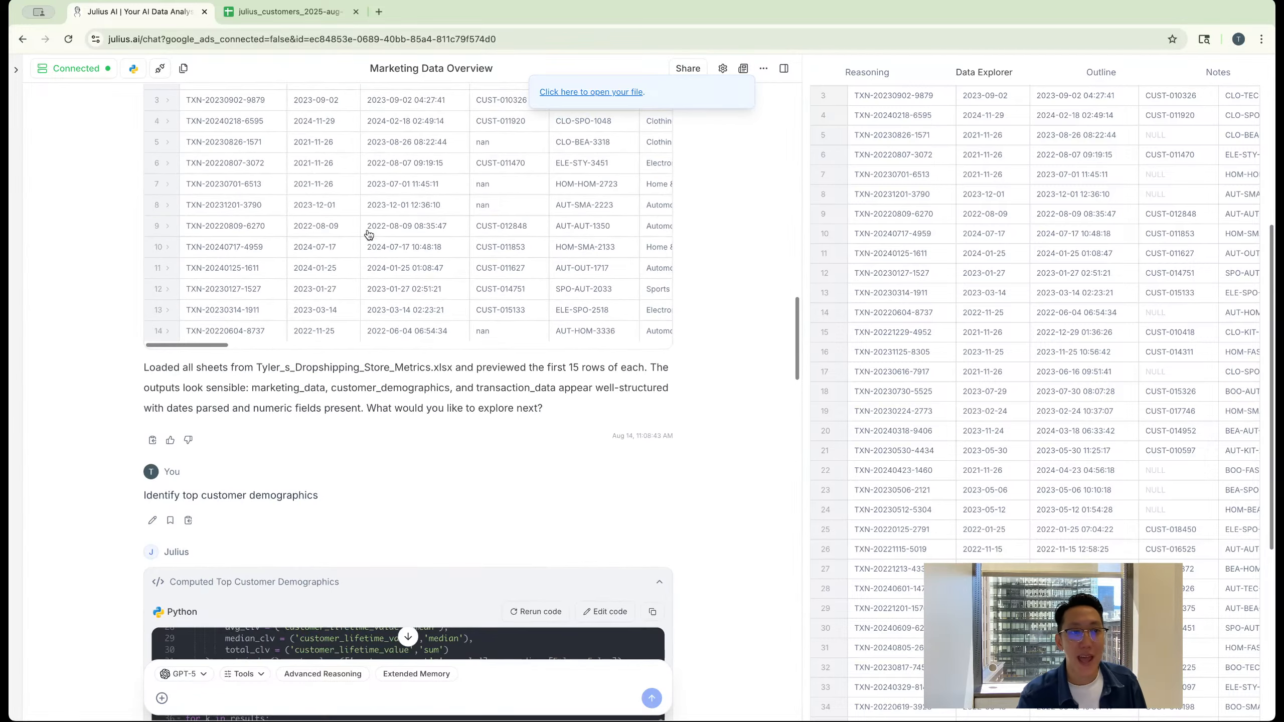
Step: Check the attachable data sources, then go to the Data Connectors & MCPs page
left_click(161, 698)
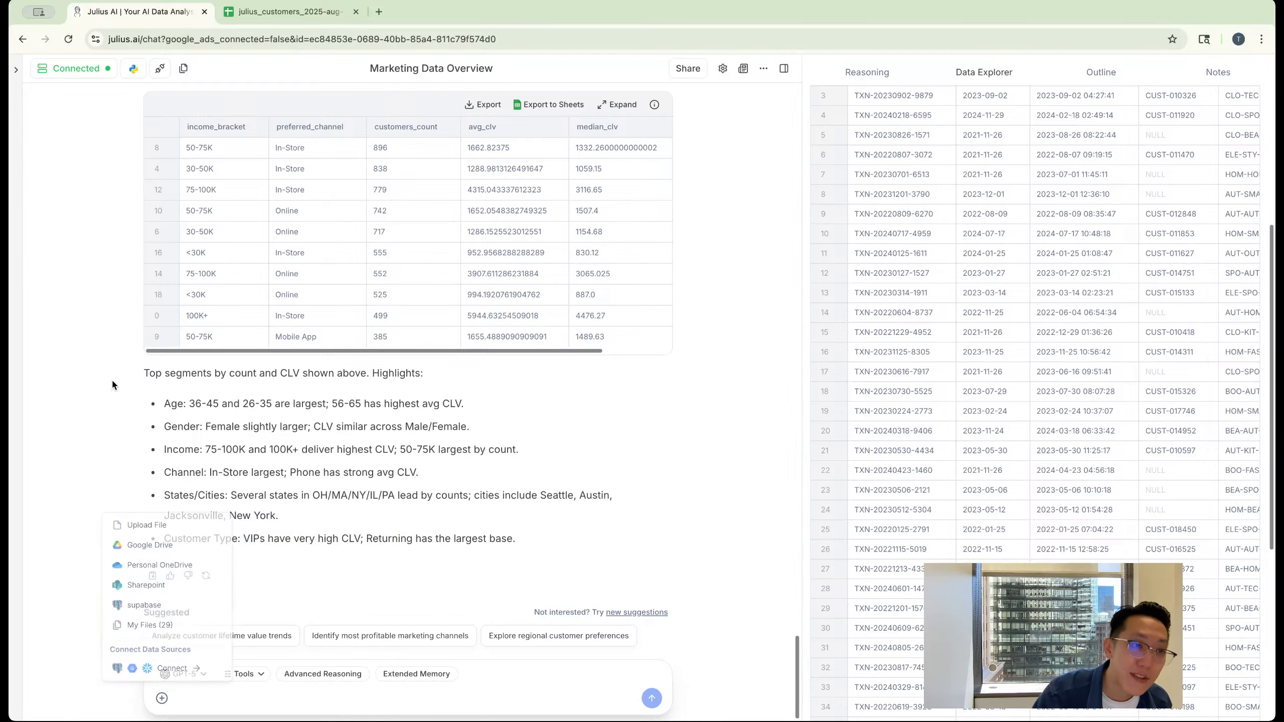
mouse_move(22, 70)
left_click(69, 198)
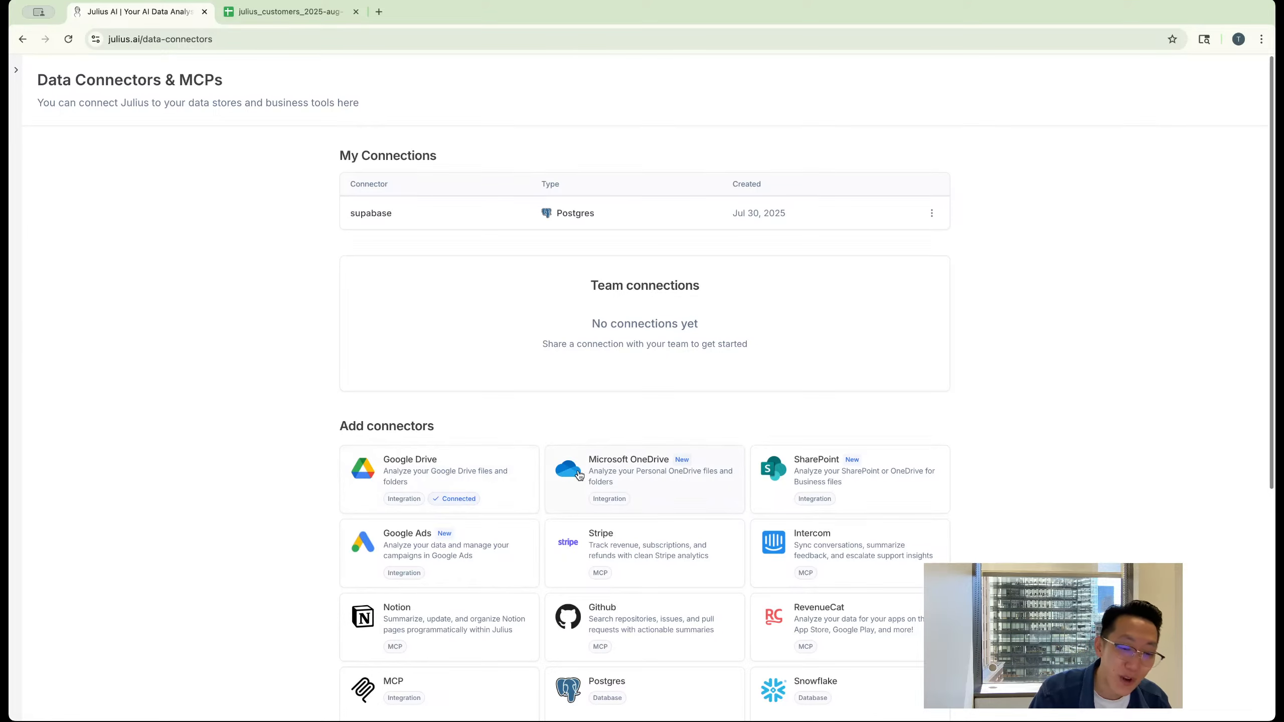
left_click(627, 475)
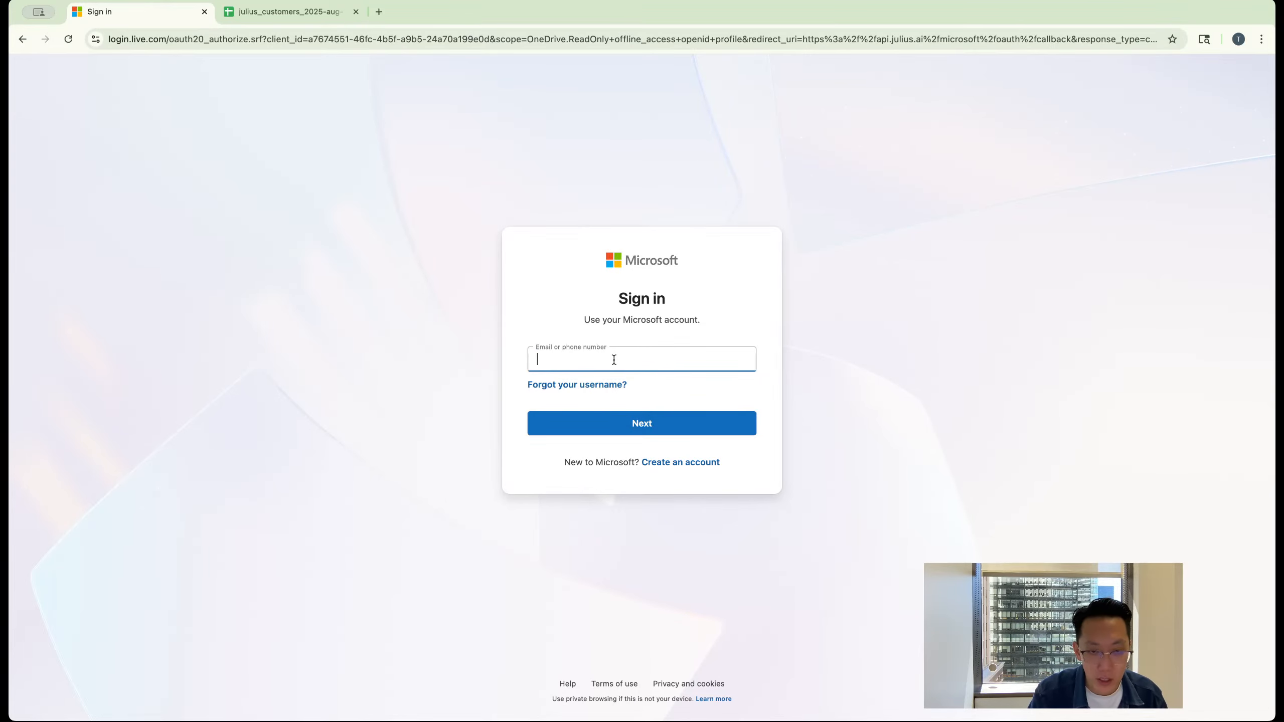
key("super+bracketleft")
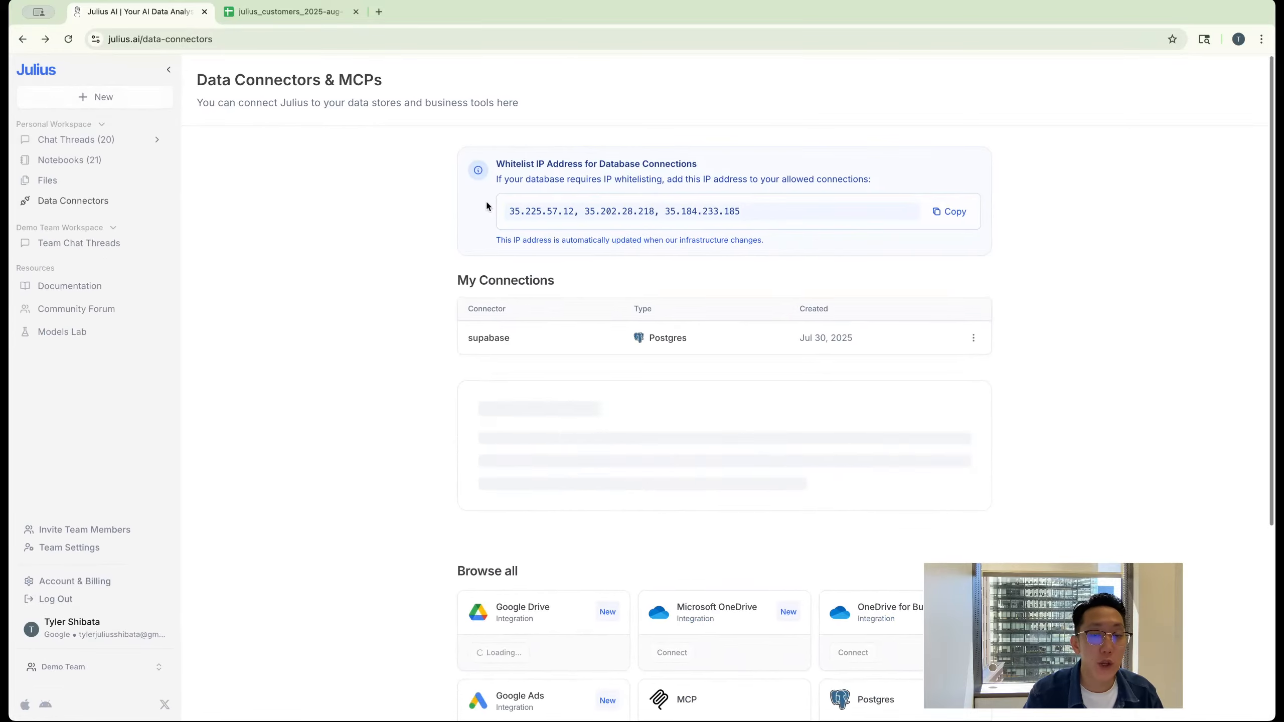
scroll(883, 472, "down", 5)
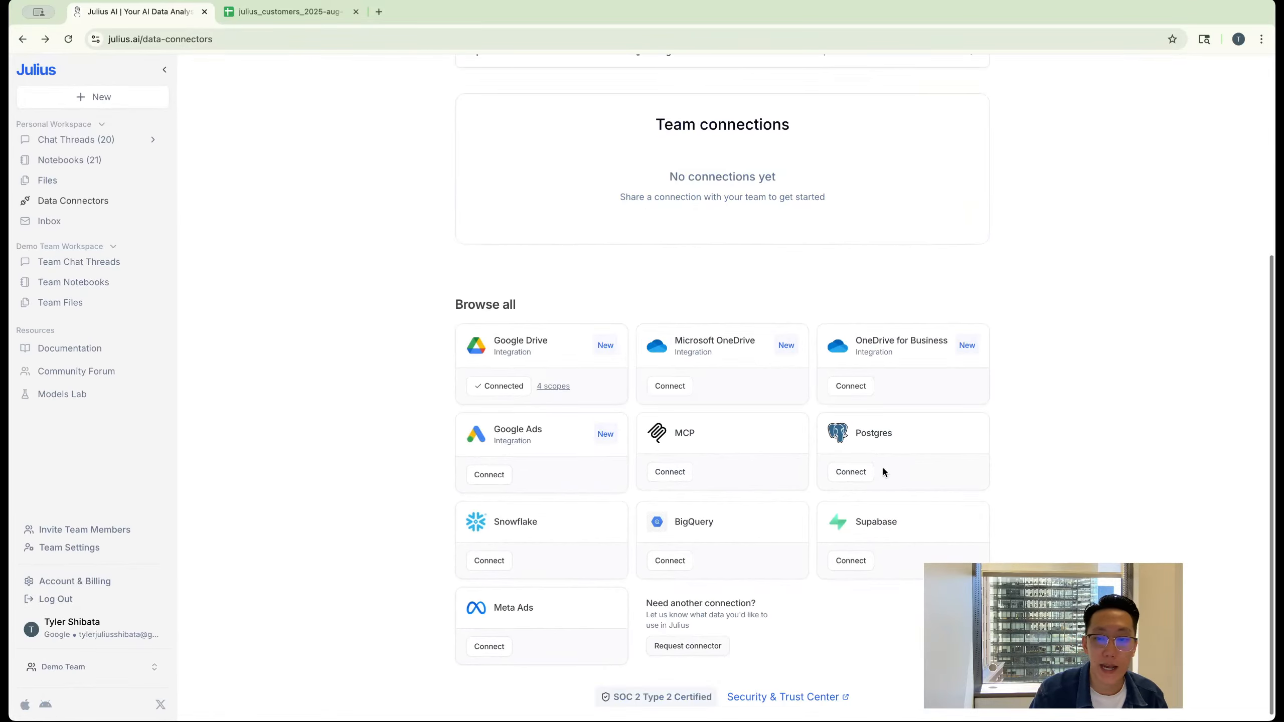
left_click(851, 392)
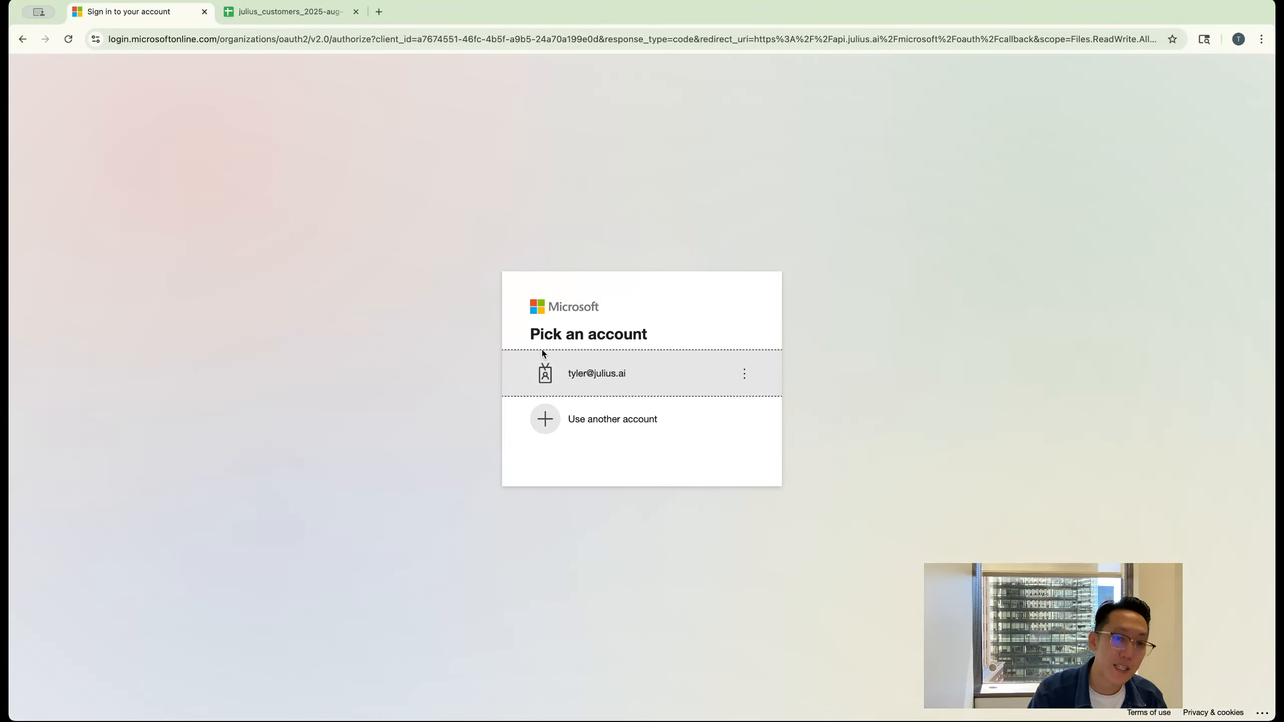
left_click(543, 354)
scroll(414, 347, "down", 5)
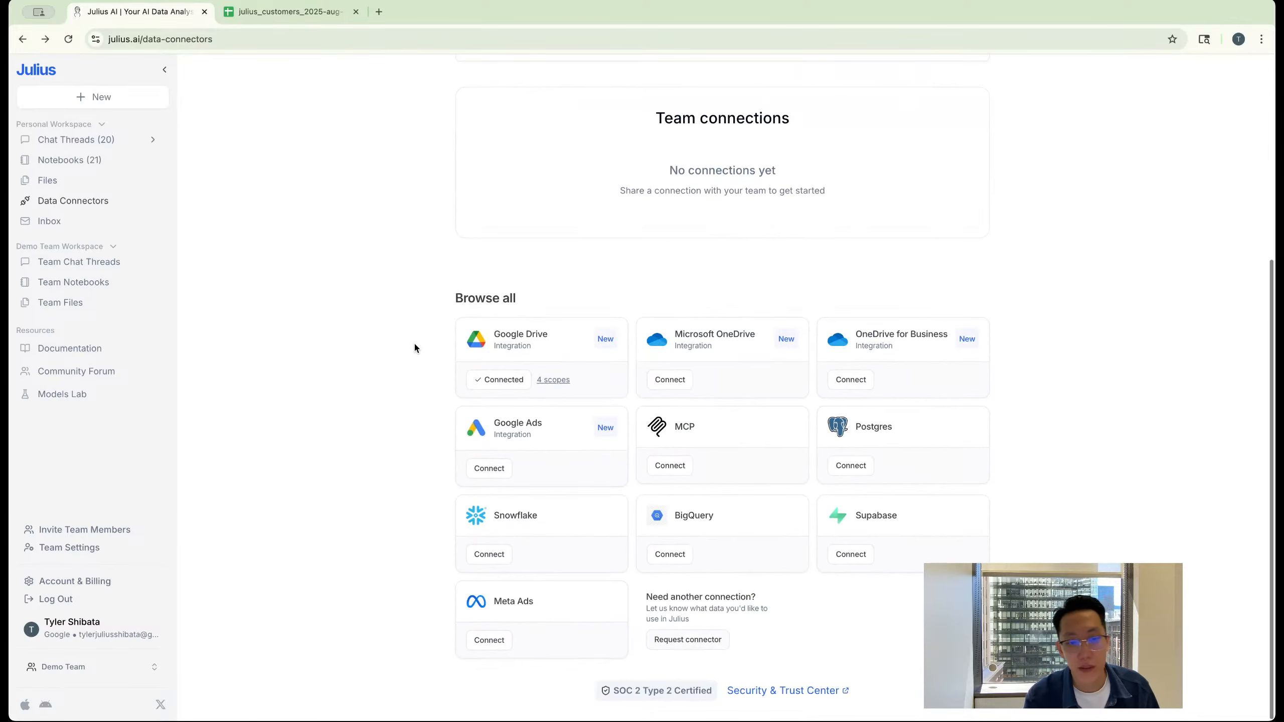
Step: Create a new chat thread, glance at its data sources, and switch to the Julius Internal window
left_click(81, 97)
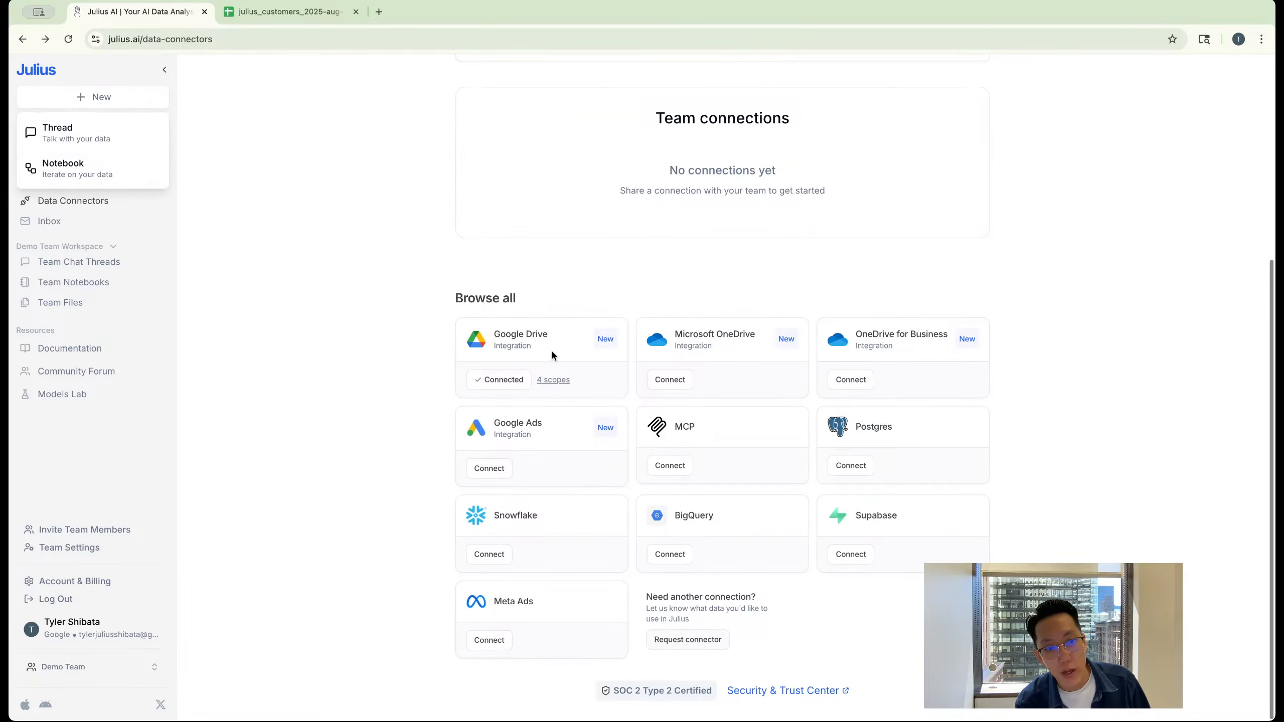
left_click(55, 130)
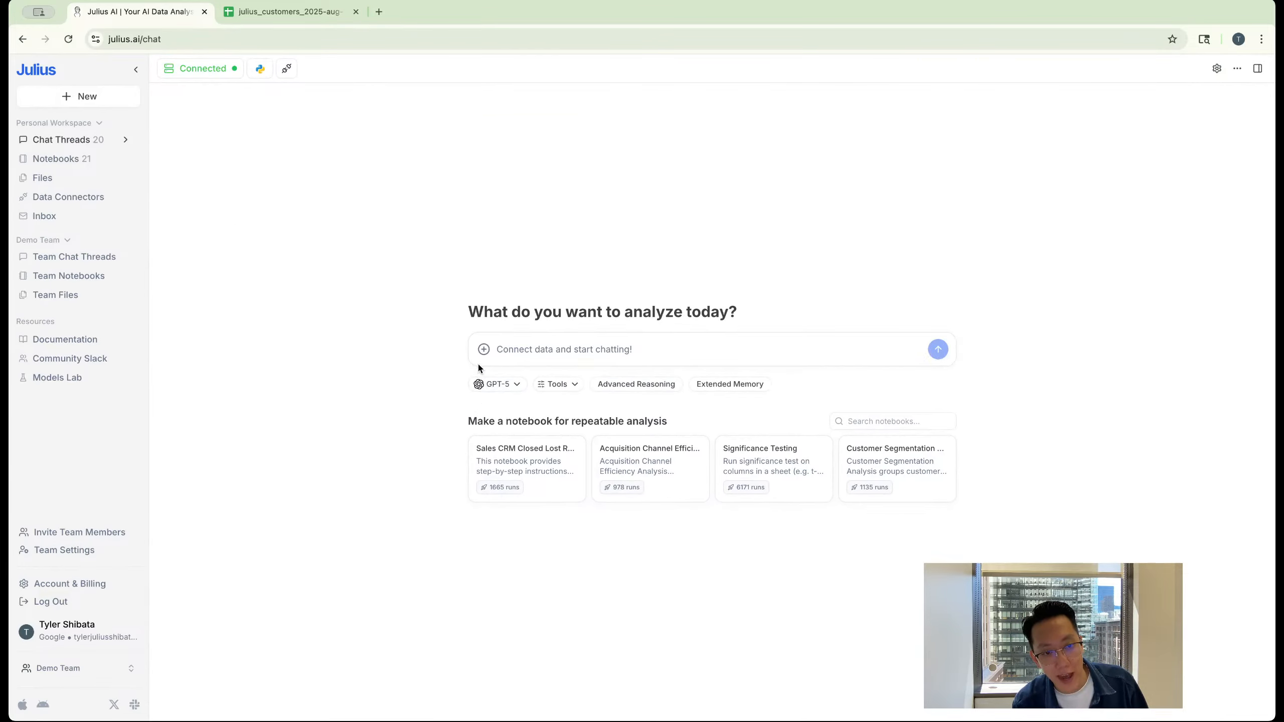
left_click(483, 349)
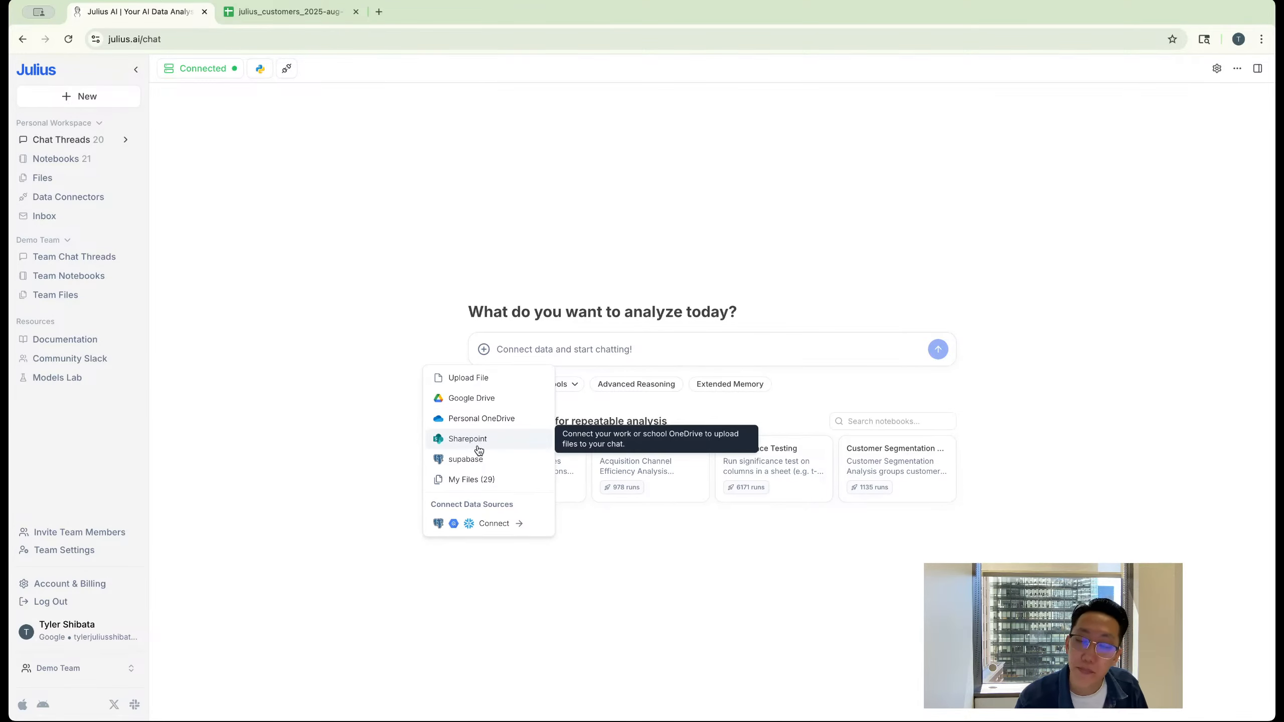
left_click(296, 277)
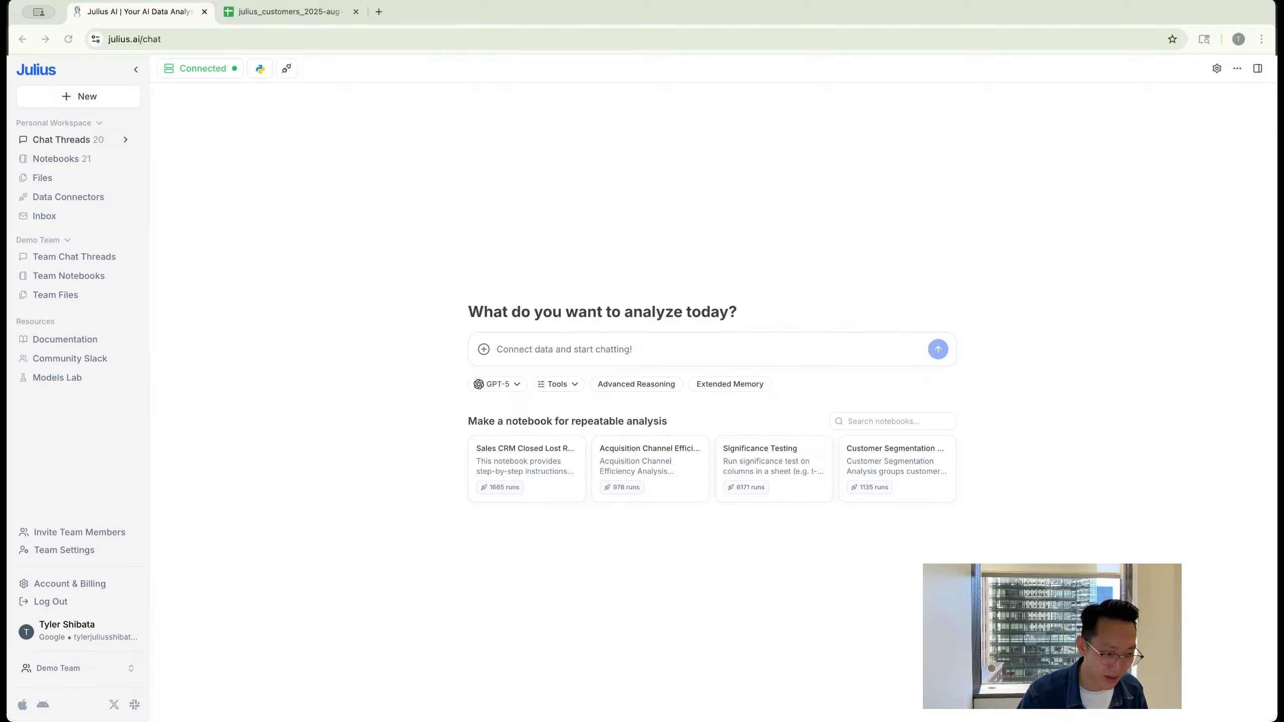
key("super+grave")
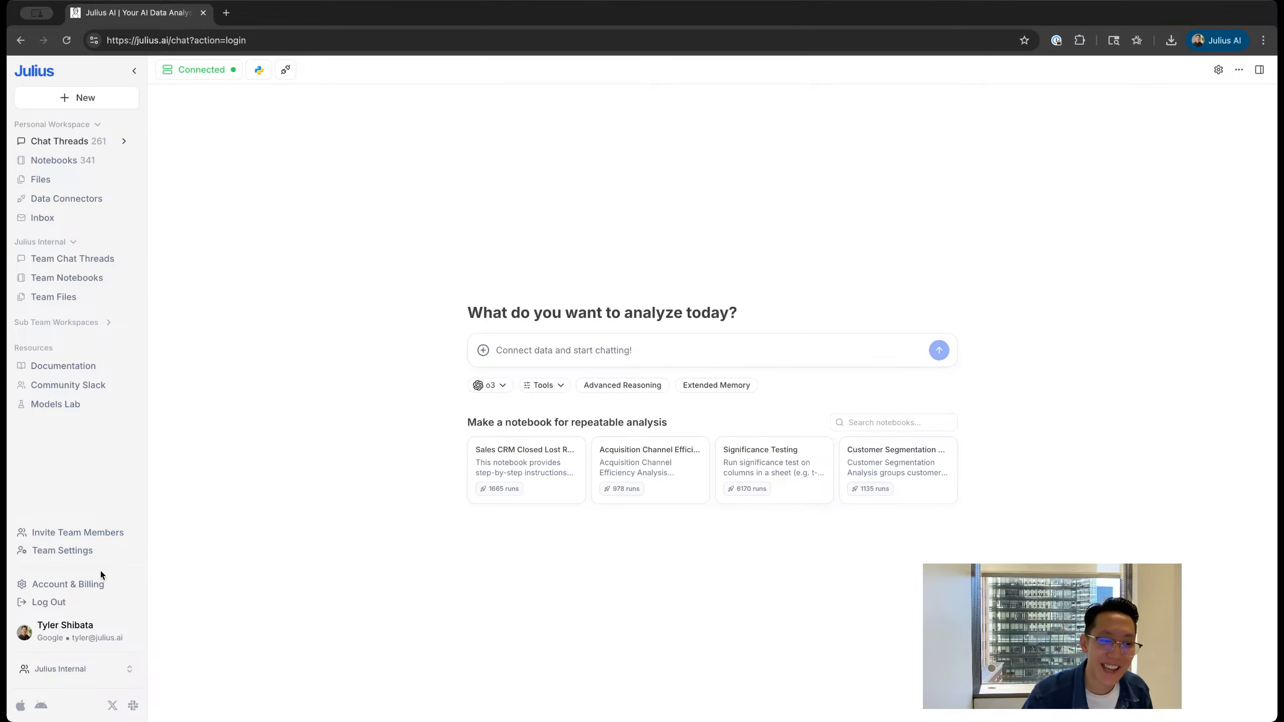
Step: Disconnect the Google Ads connector on Data Connectors and start reconnecting it
left_click(67, 200)
scroll(646, 311, "down", 10)
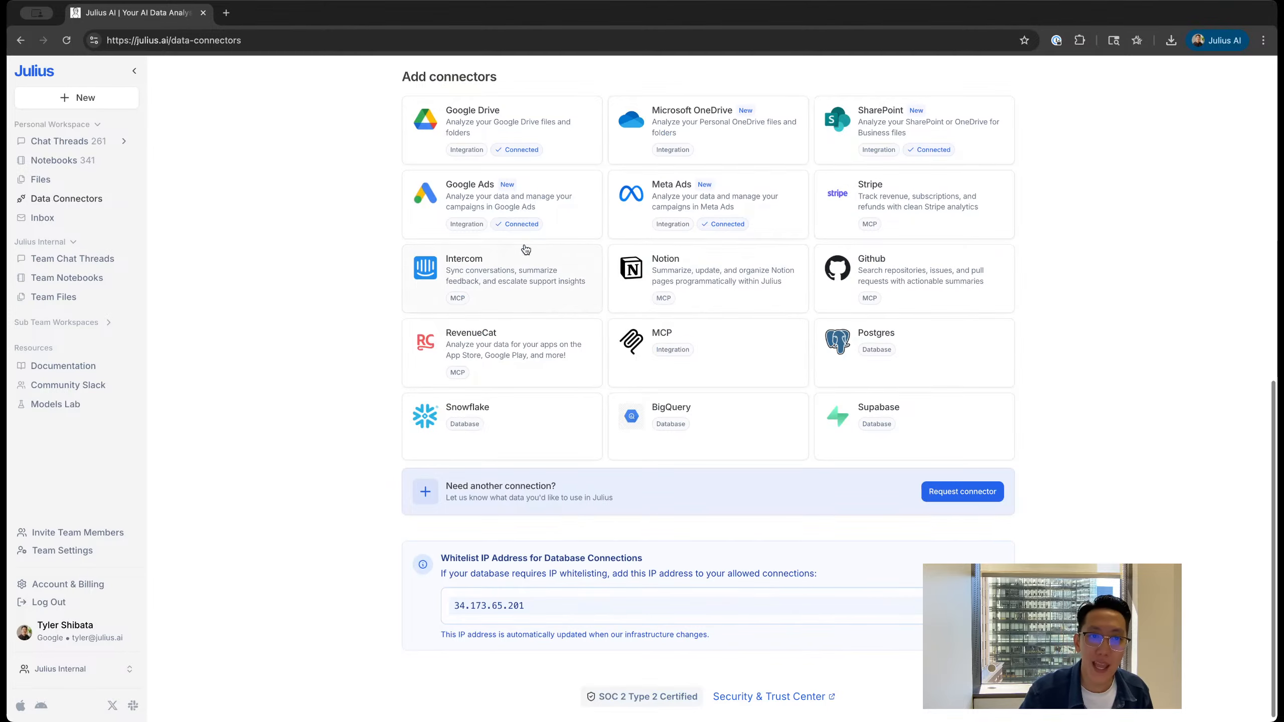
left_click(512, 230)
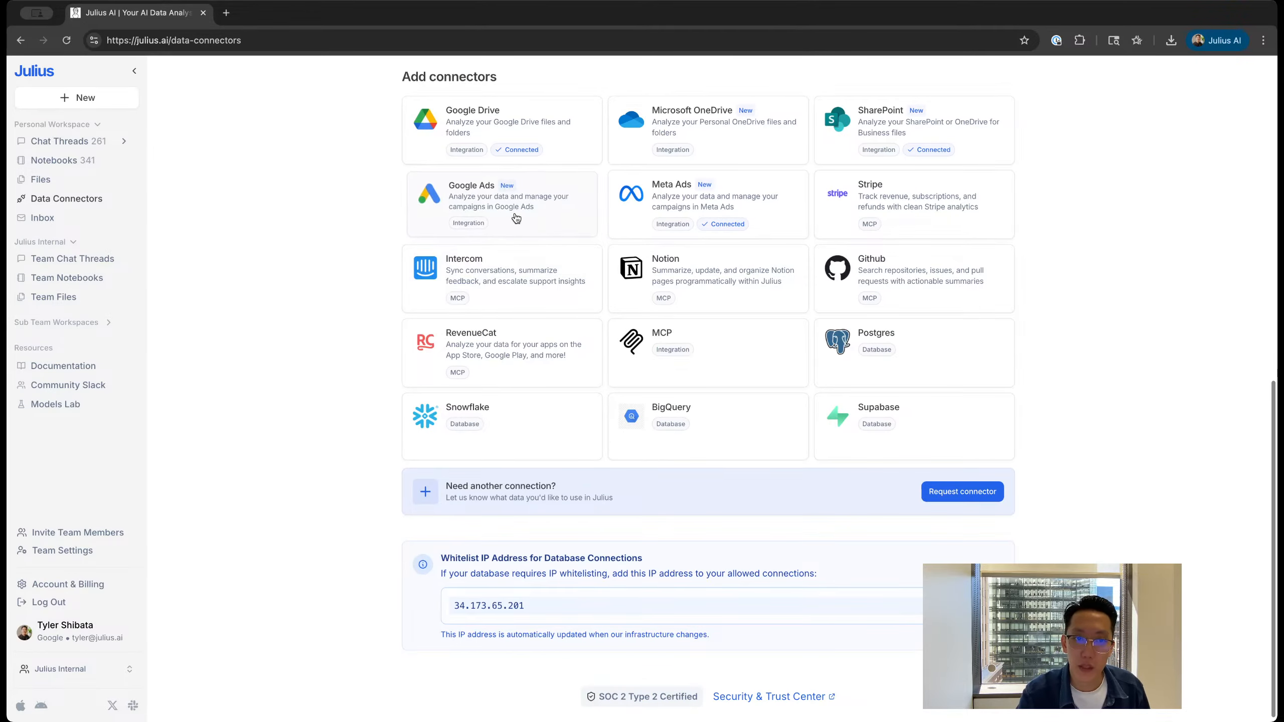
left_click(515, 218)
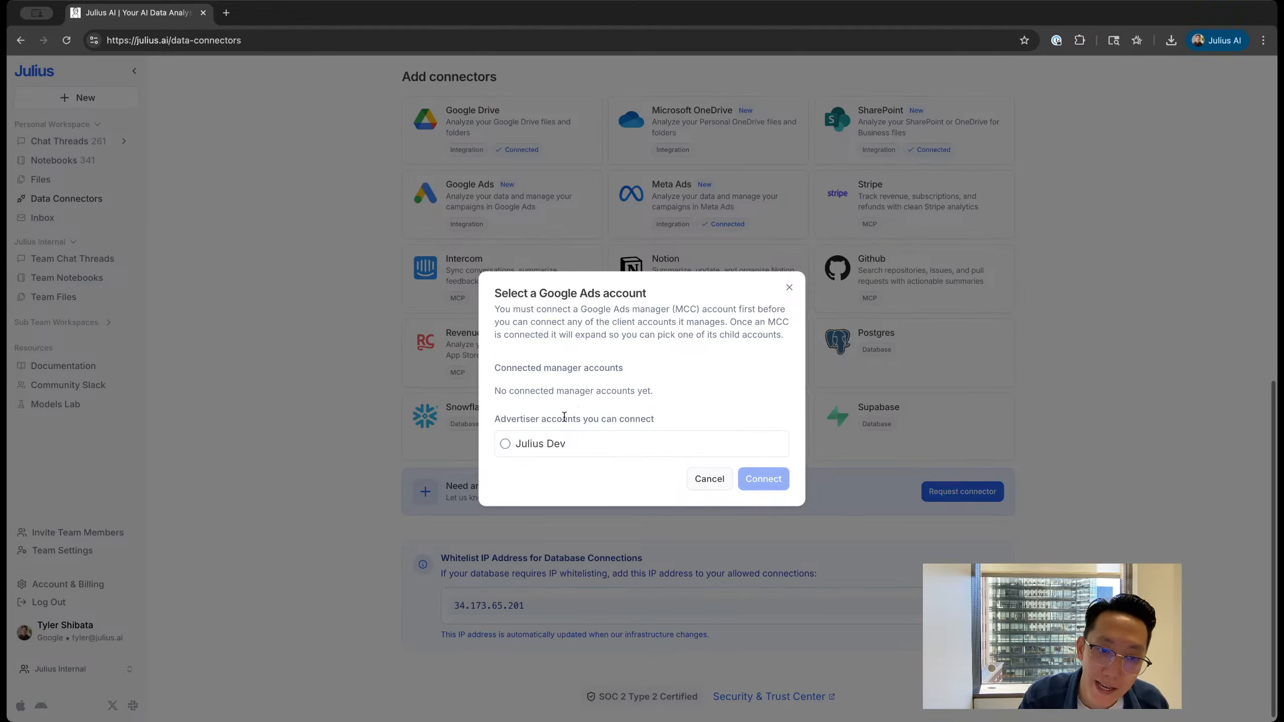
Step: Try connecting the Julius Dev account, then reopen the Google Ads account picker
left_click(505, 444)
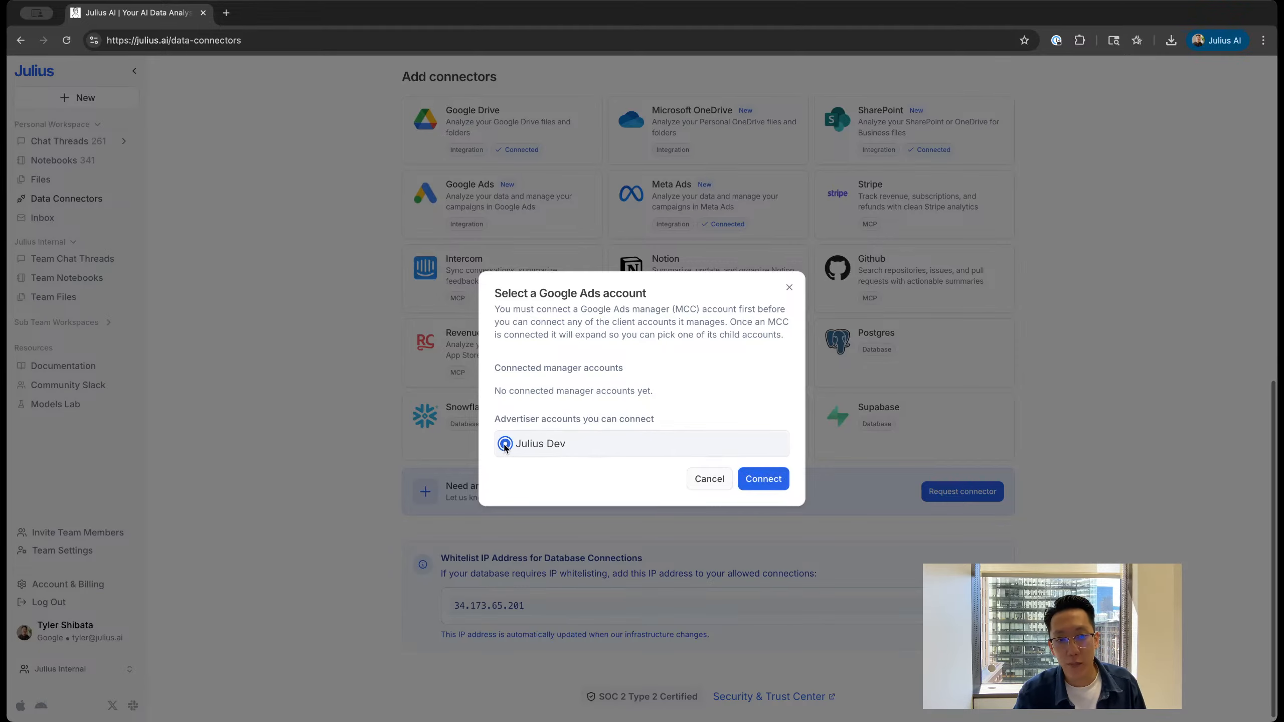
left_click(762, 479)
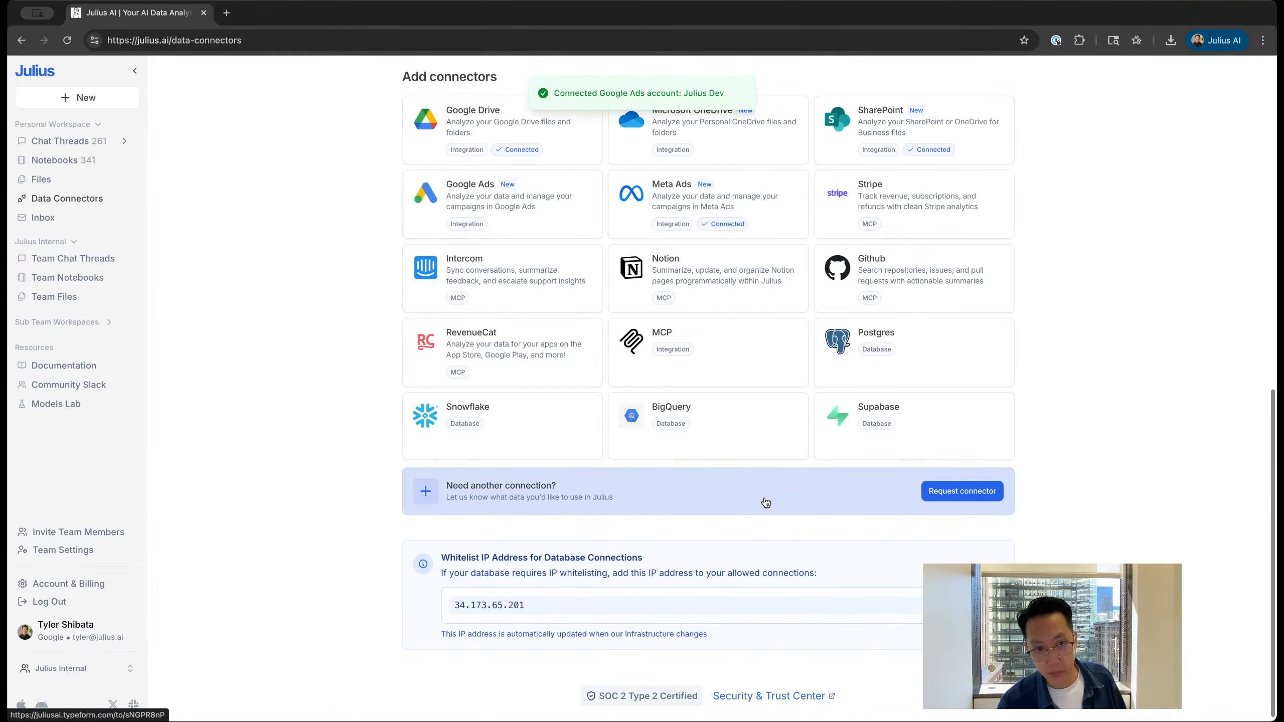
left_click(523, 199)
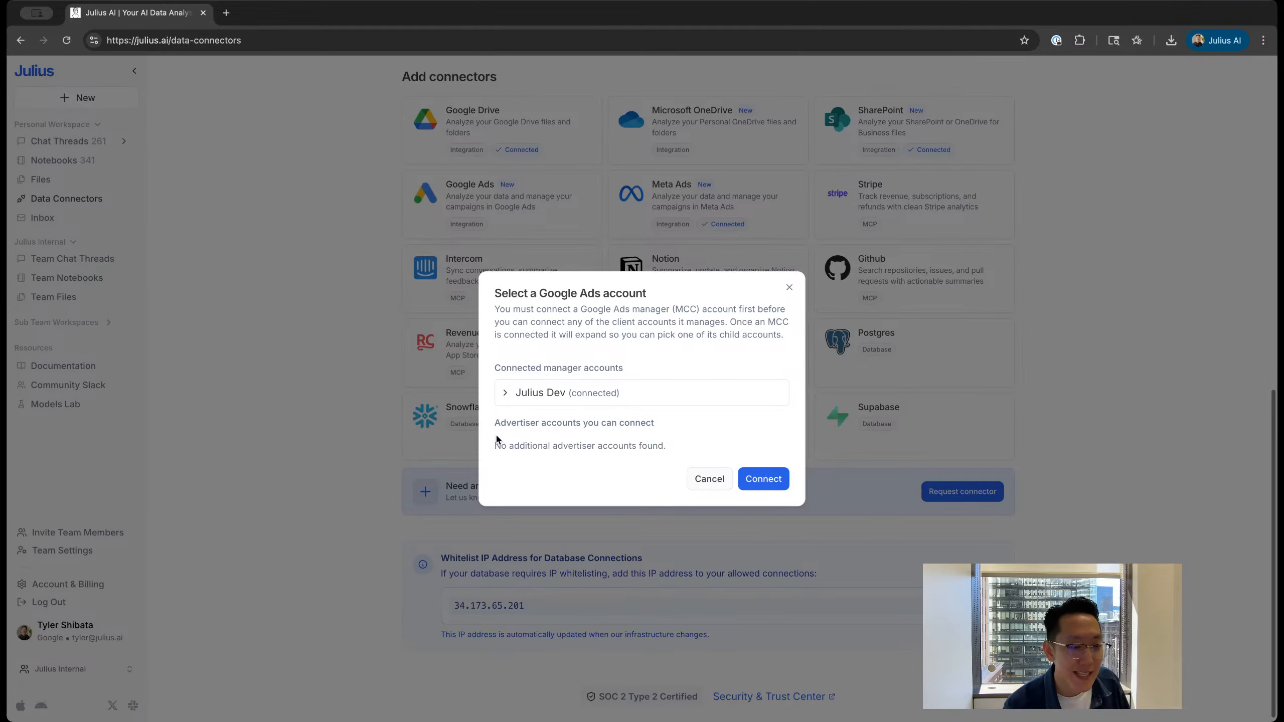
Step: Expand Julius Dev's child accounts and connect the Google Ads client account listed under it
left_click(504, 395)
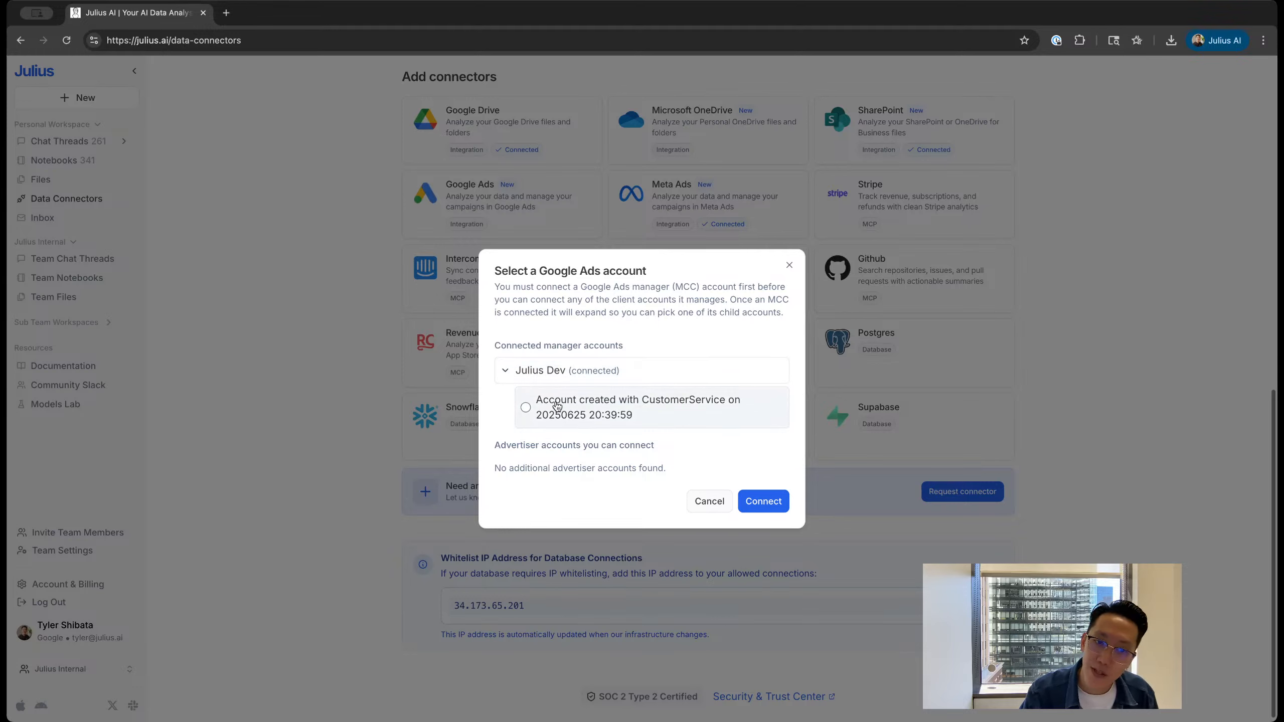
left_click(515, 370)
left_click(514, 379)
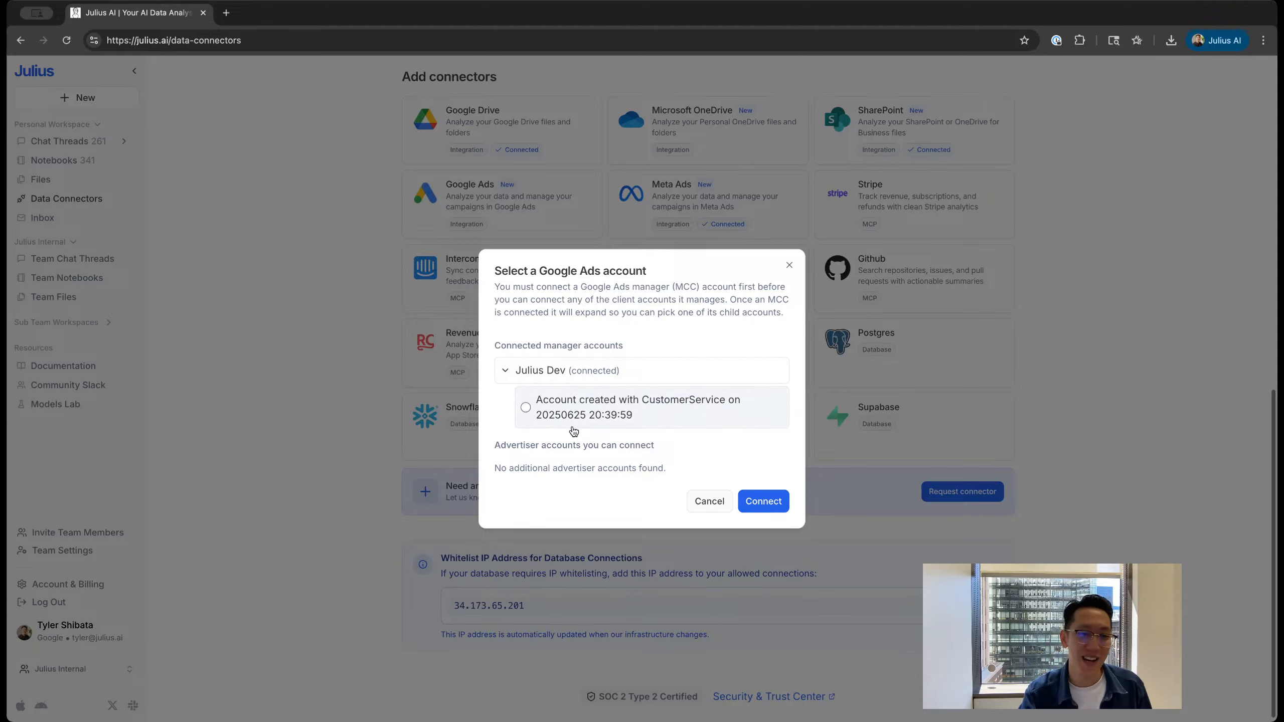
left_click(529, 371)
left_click(529, 392)
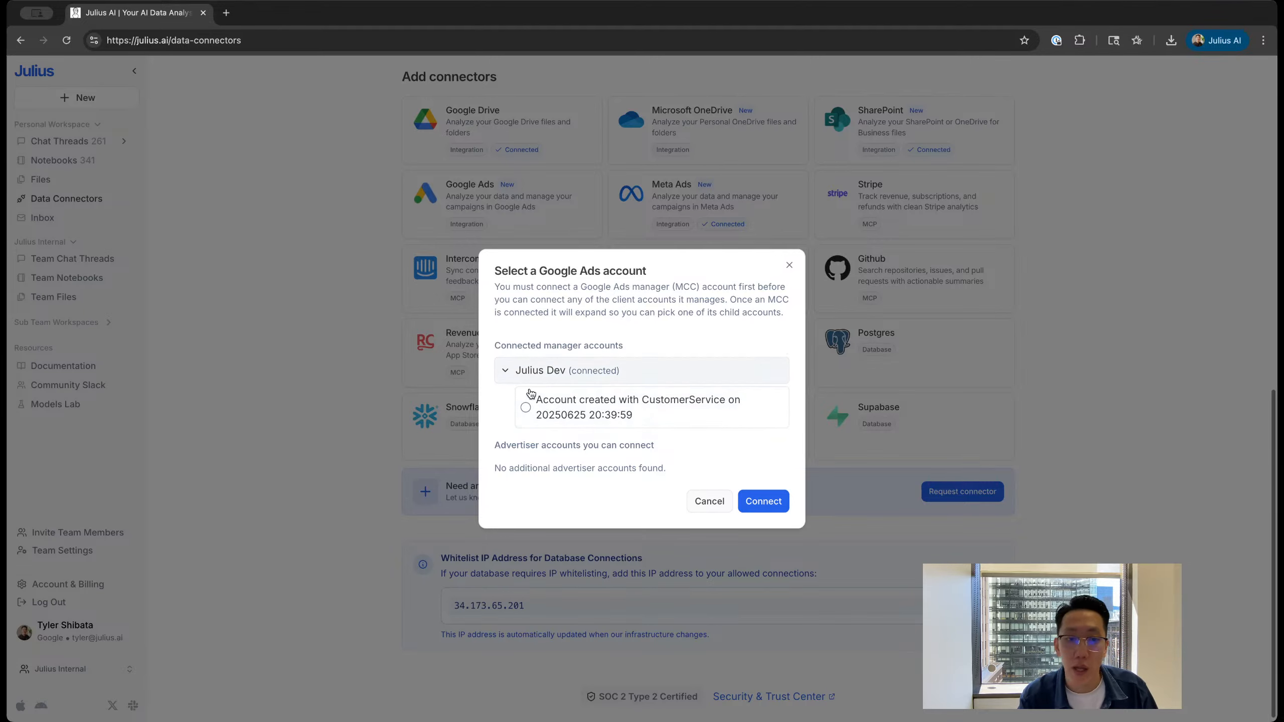
left_click(513, 371)
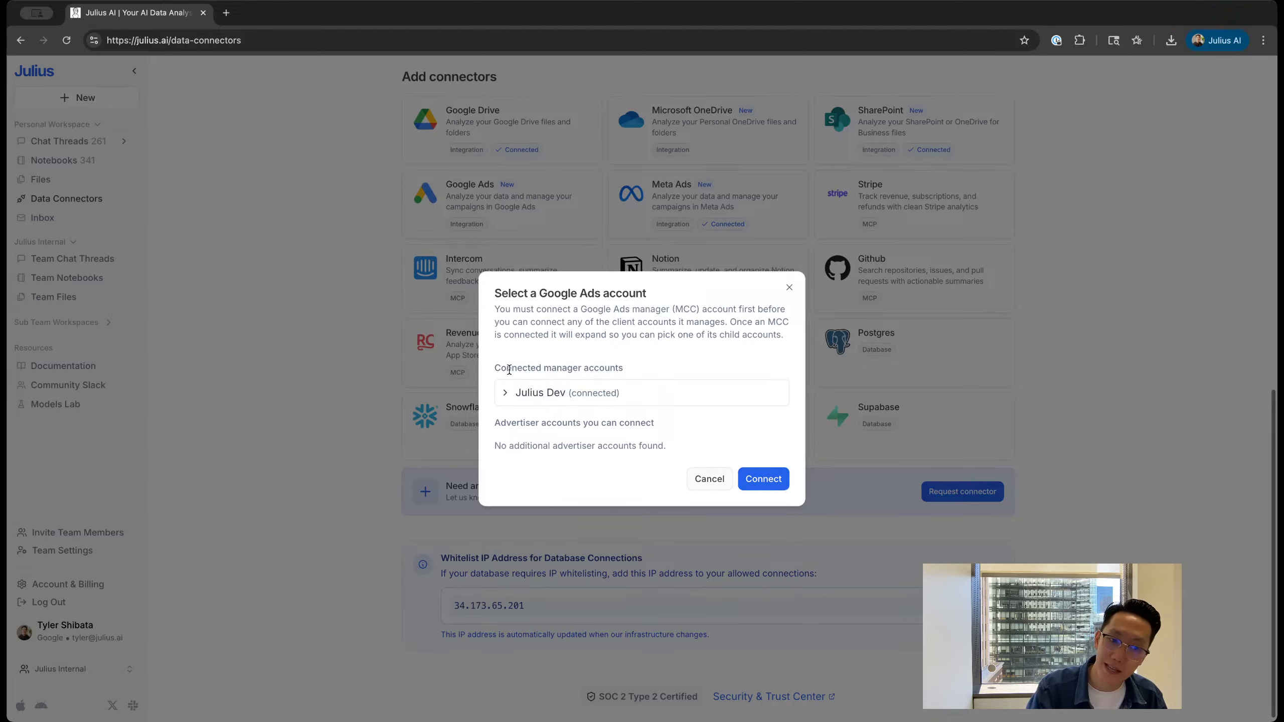
left_click(515, 390)
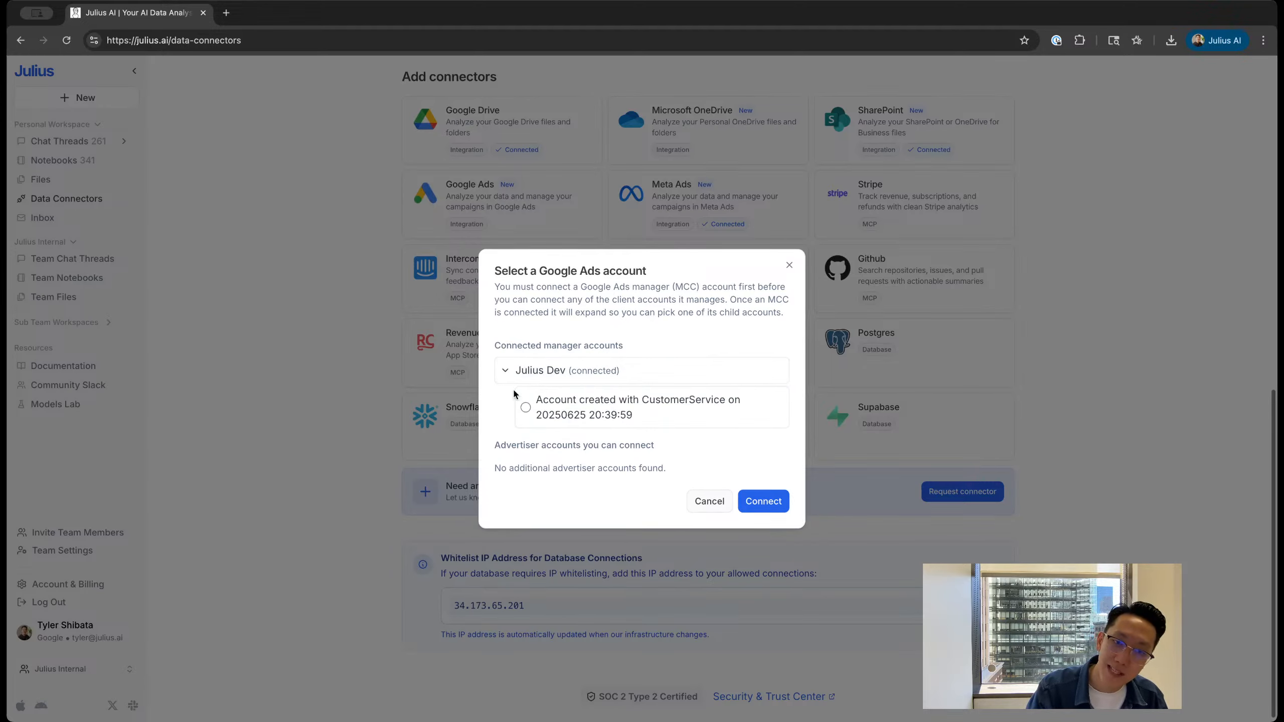
left_click(552, 424)
left_click(758, 500)
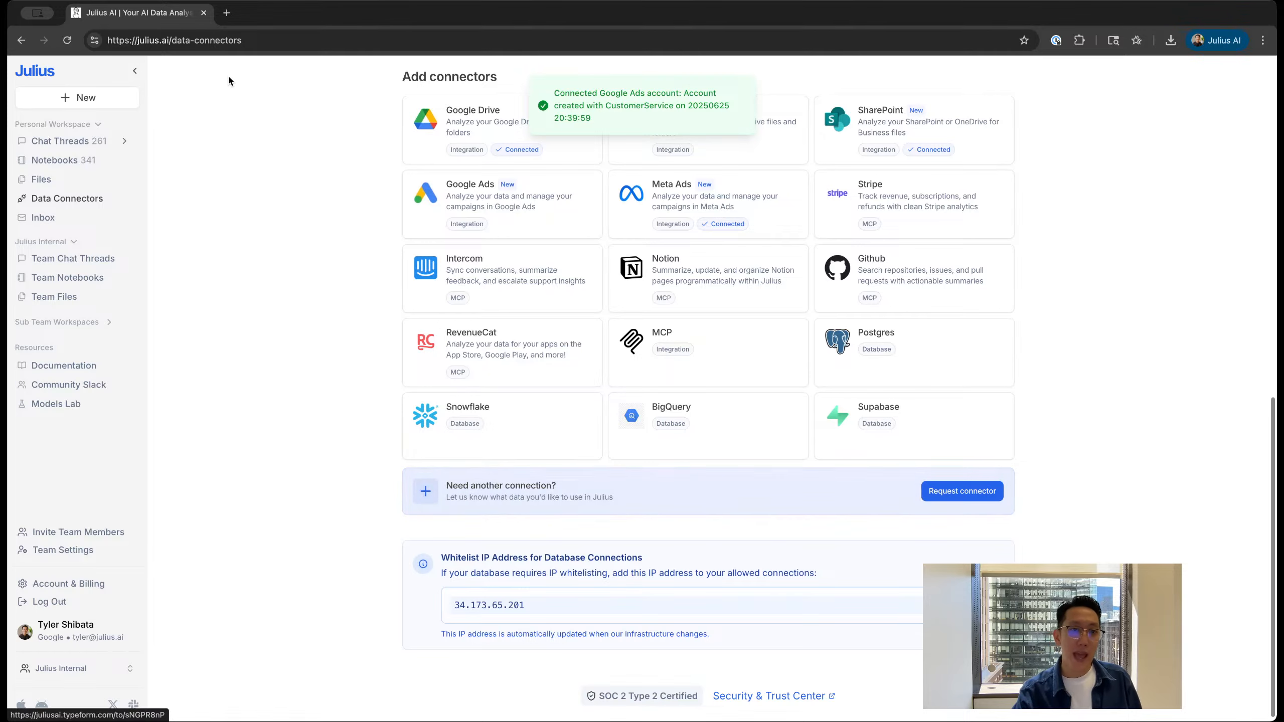
left_click(81, 99)
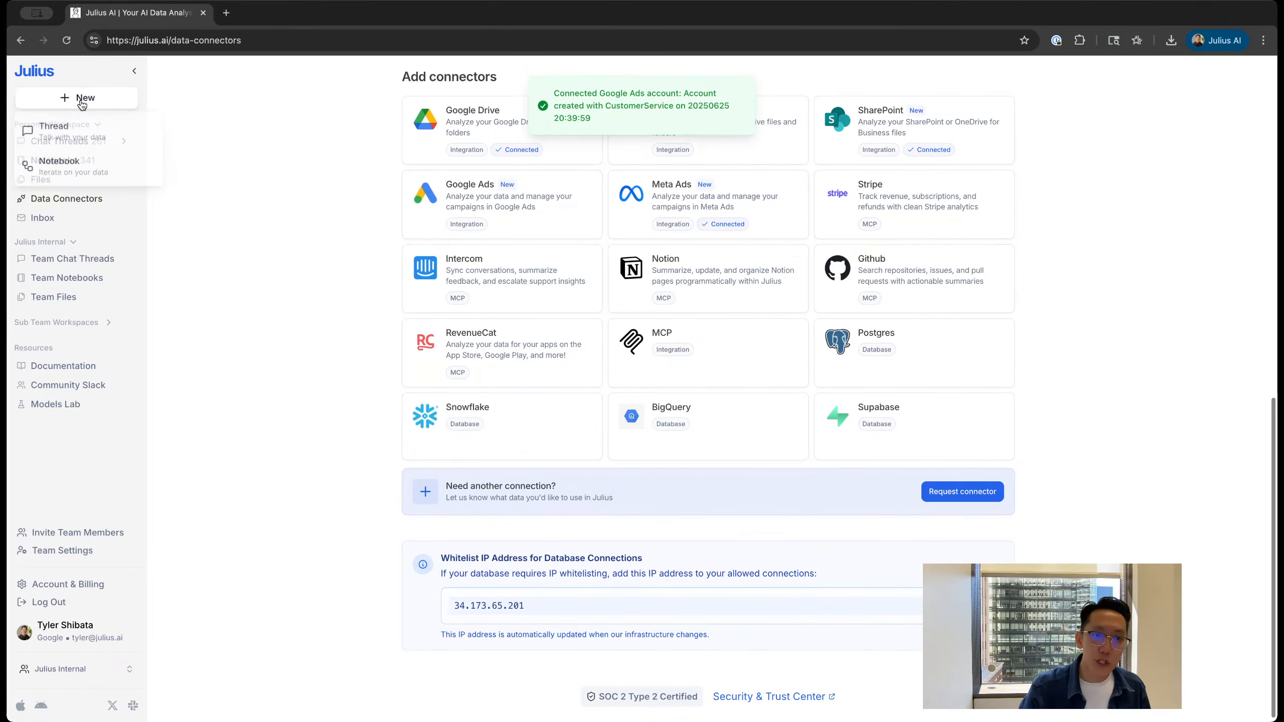
Step: Open a new thread and attach the Julius Dev Google Ads connection as its data source
left_click(76, 131)
left_click(484, 350)
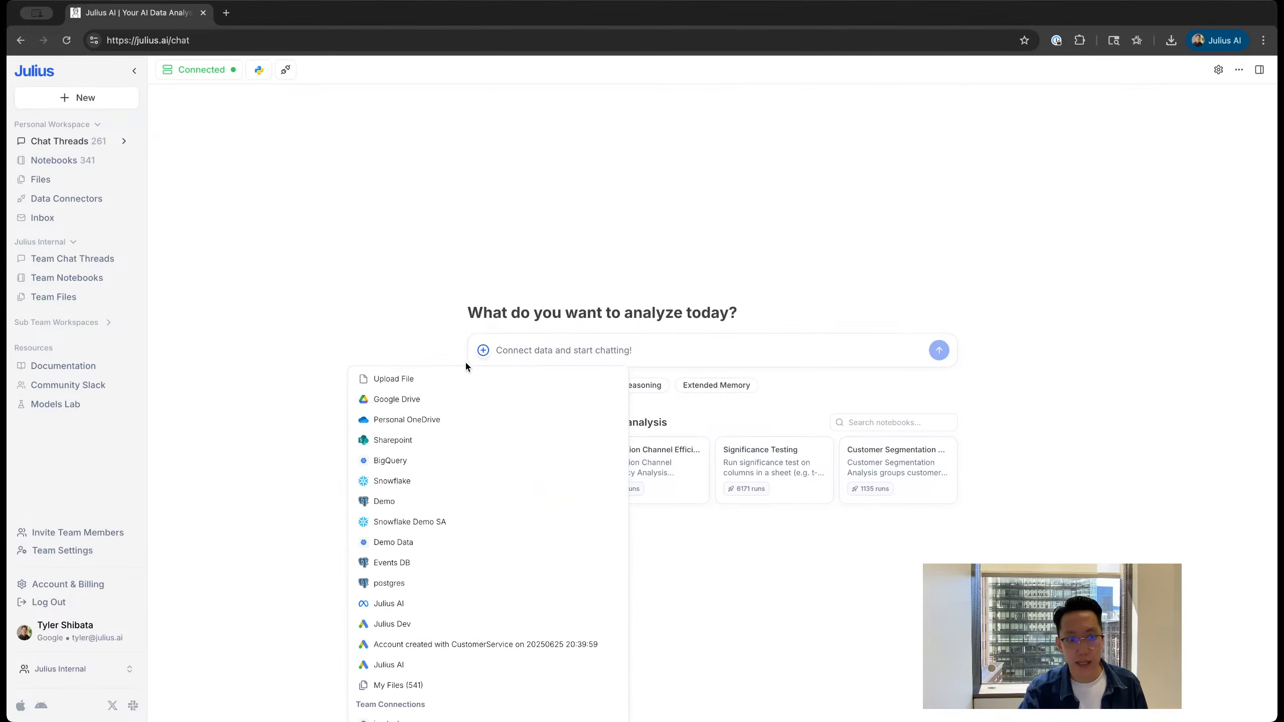
left_click(405, 625)
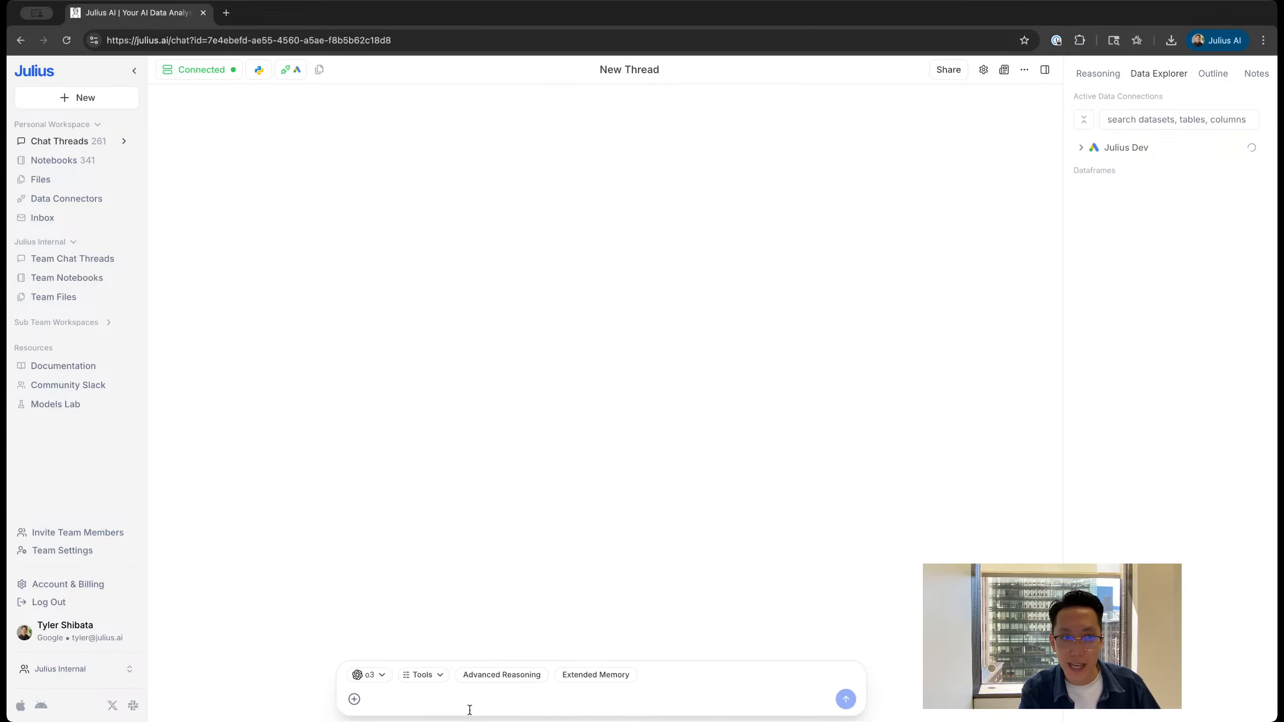
Step: Show the Julius Dev tables, send 'Take a look at my campaigns I'm running currently', and view the tables consulted
left_click(1083, 153)
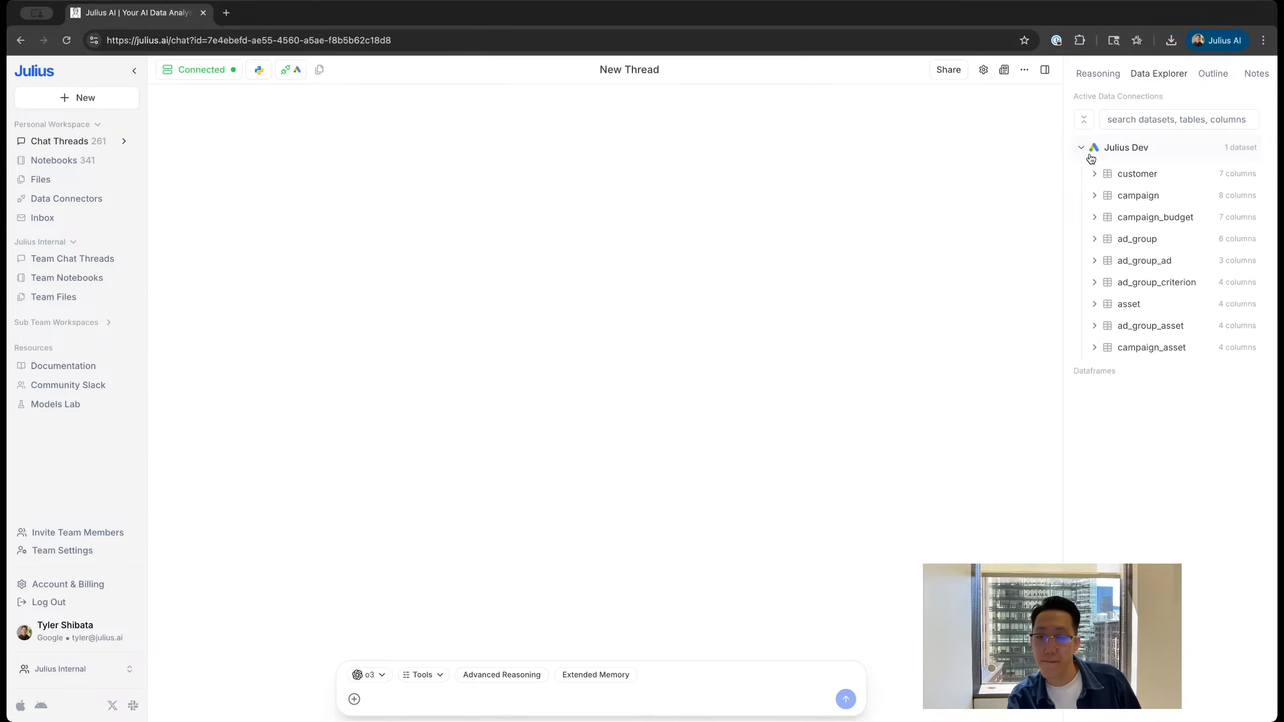
left_click(364, 706)
type("Tak")
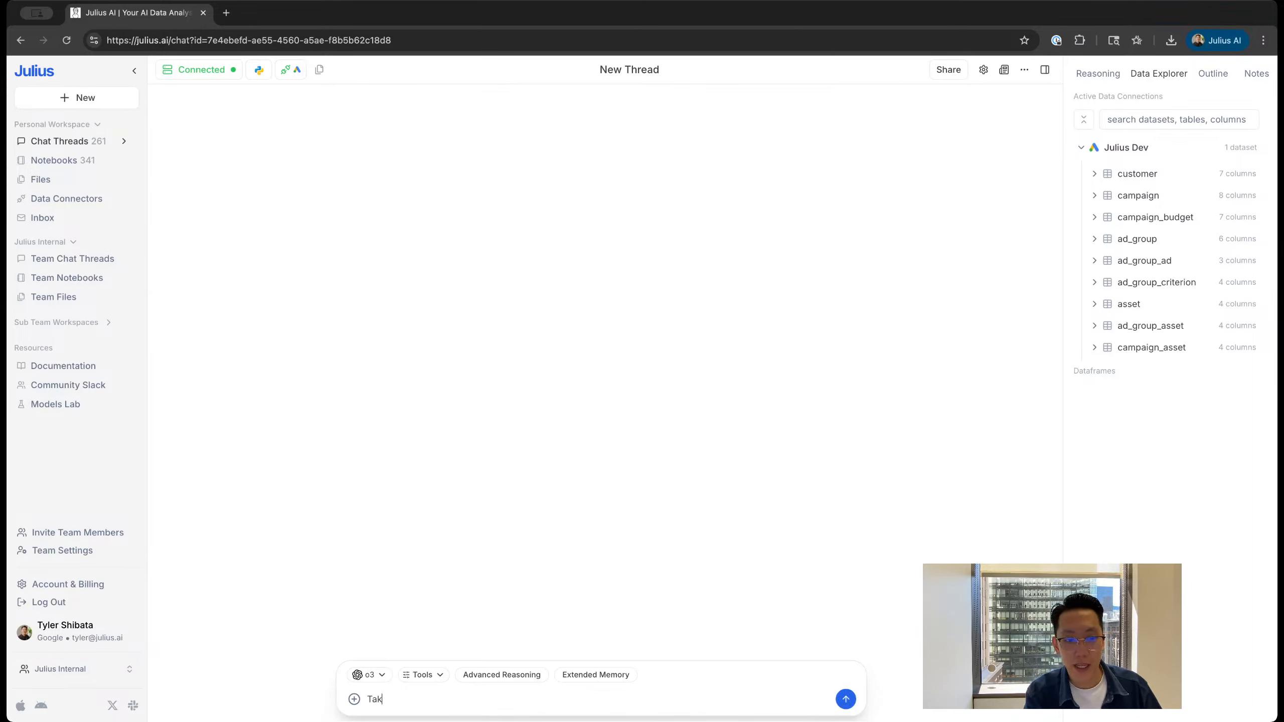
type("e a look at my ca")
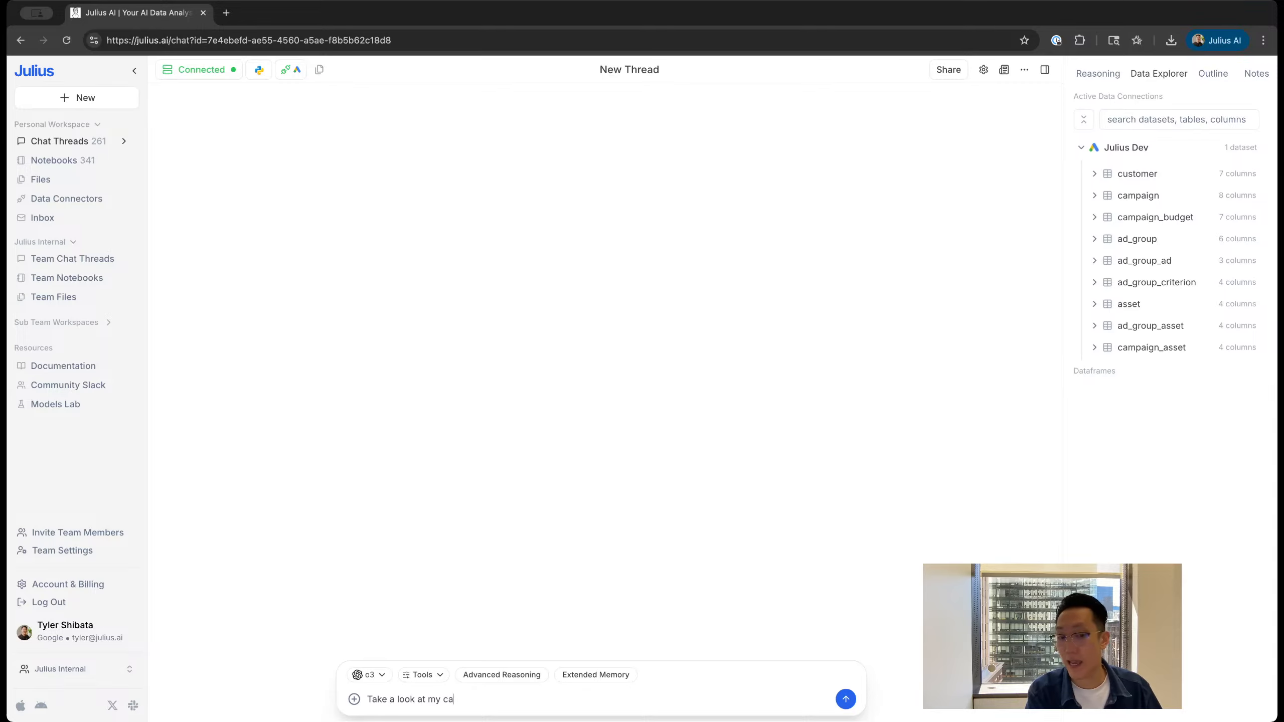
type("mpaigns I'm runni")
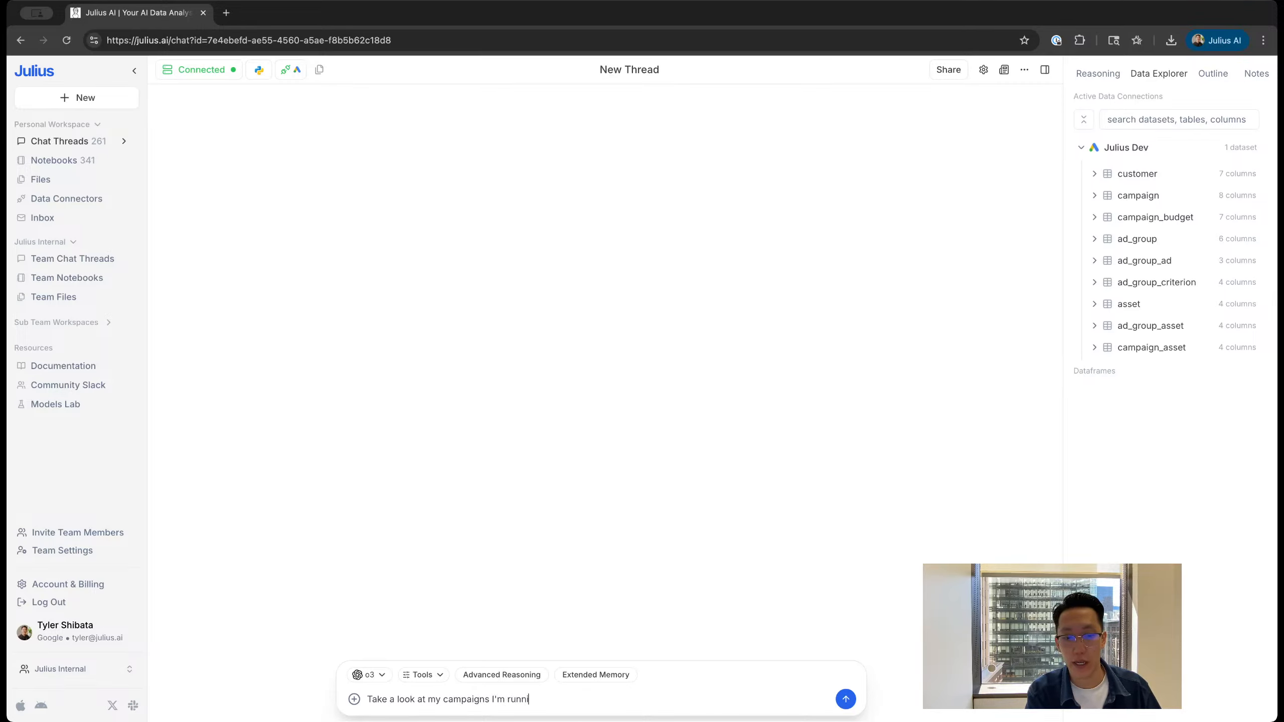
type("ng currently")
key("Return")
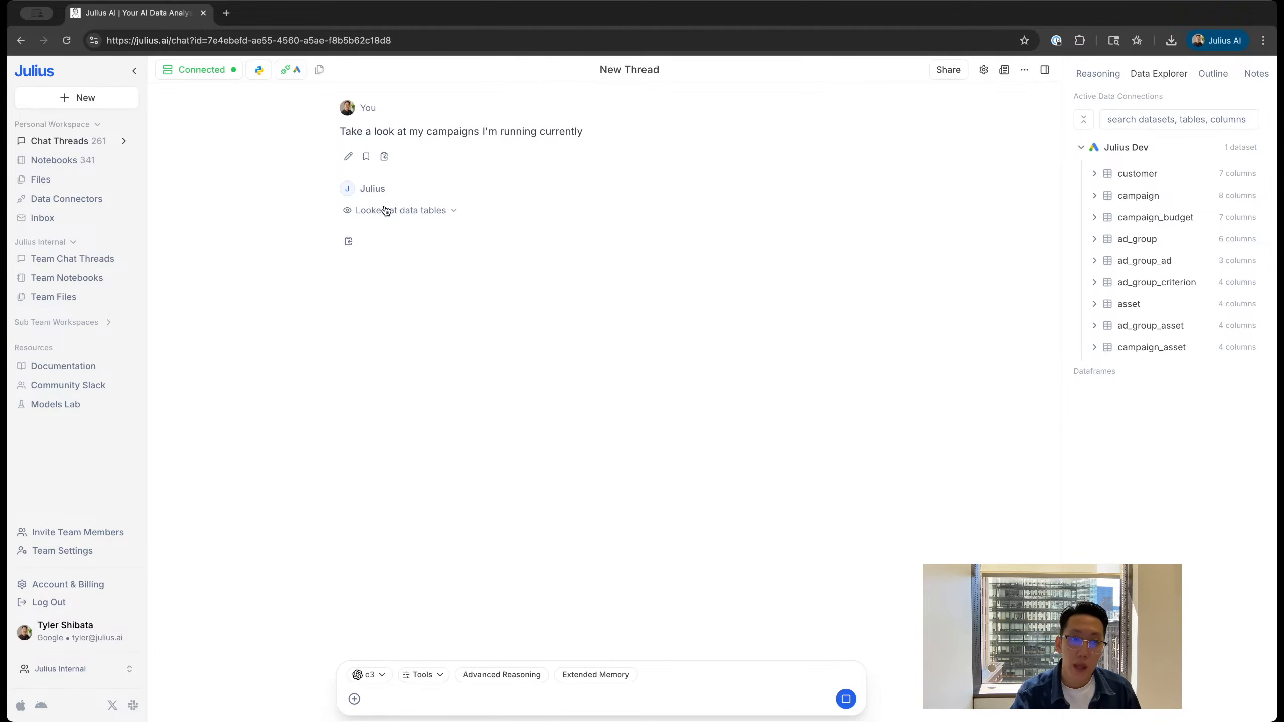
left_click(424, 211)
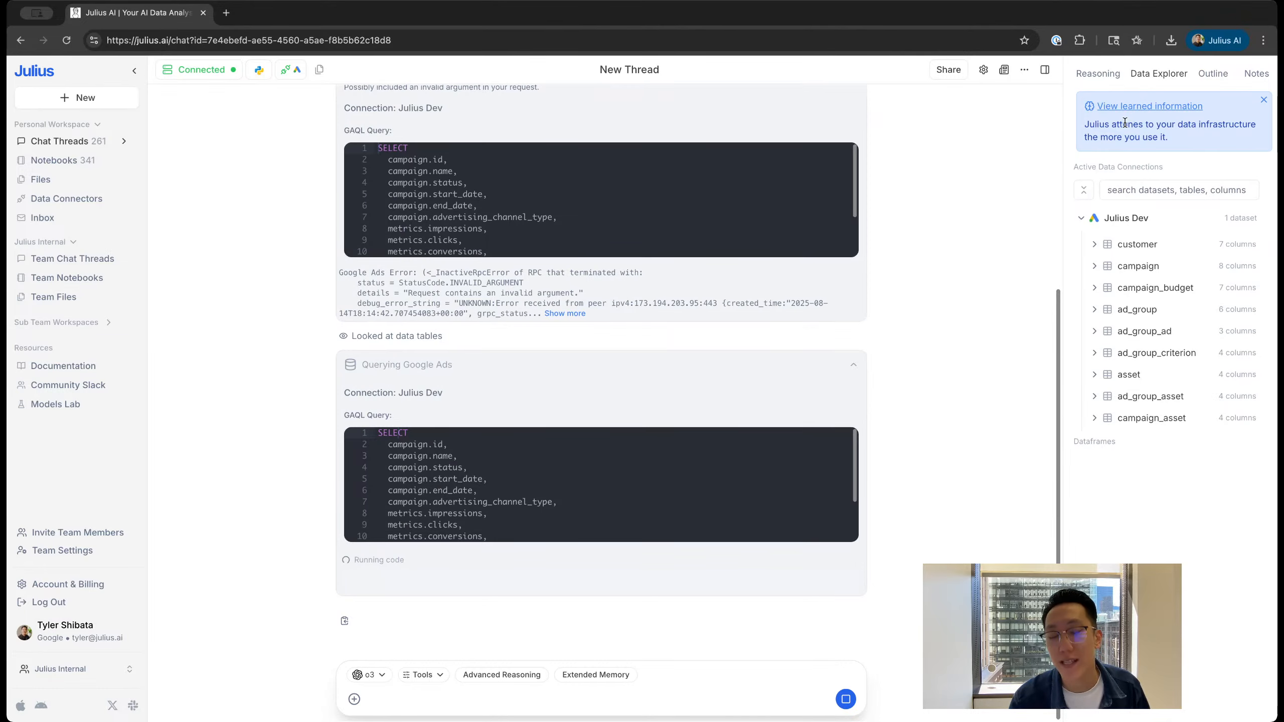
scroll(797, 344, "up", 5)
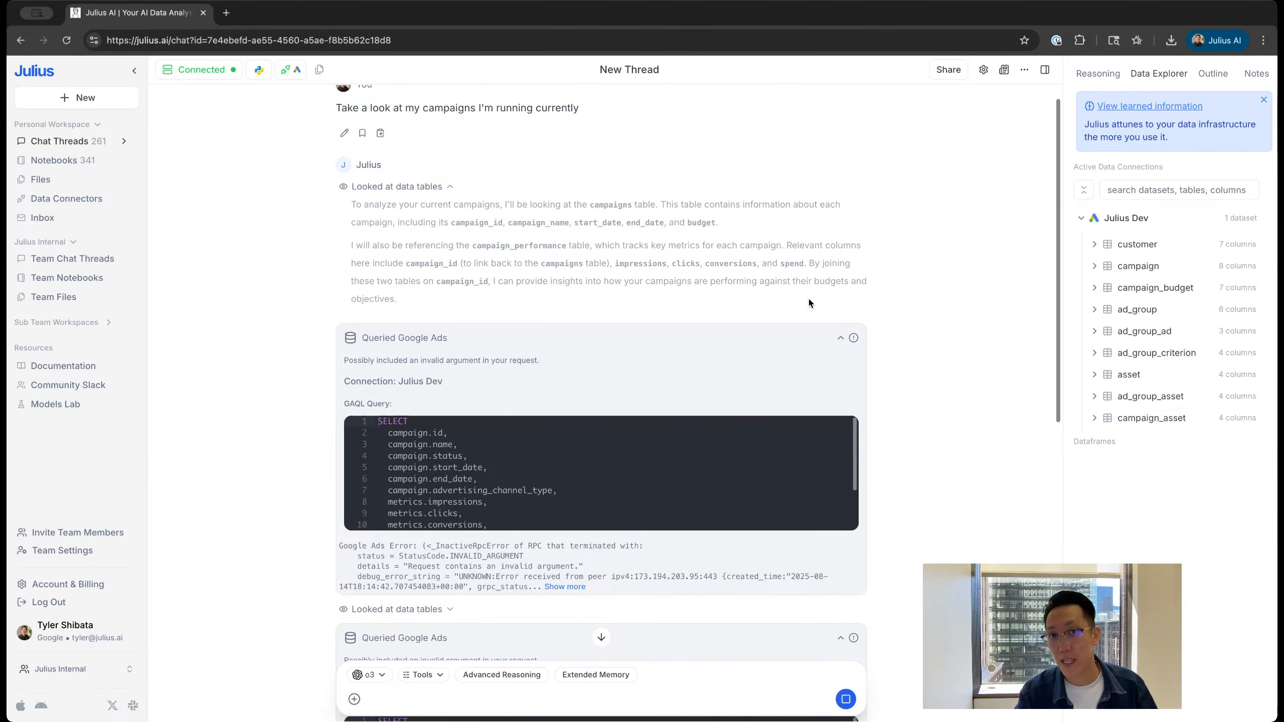
scroll(464, 395, "down", 3)
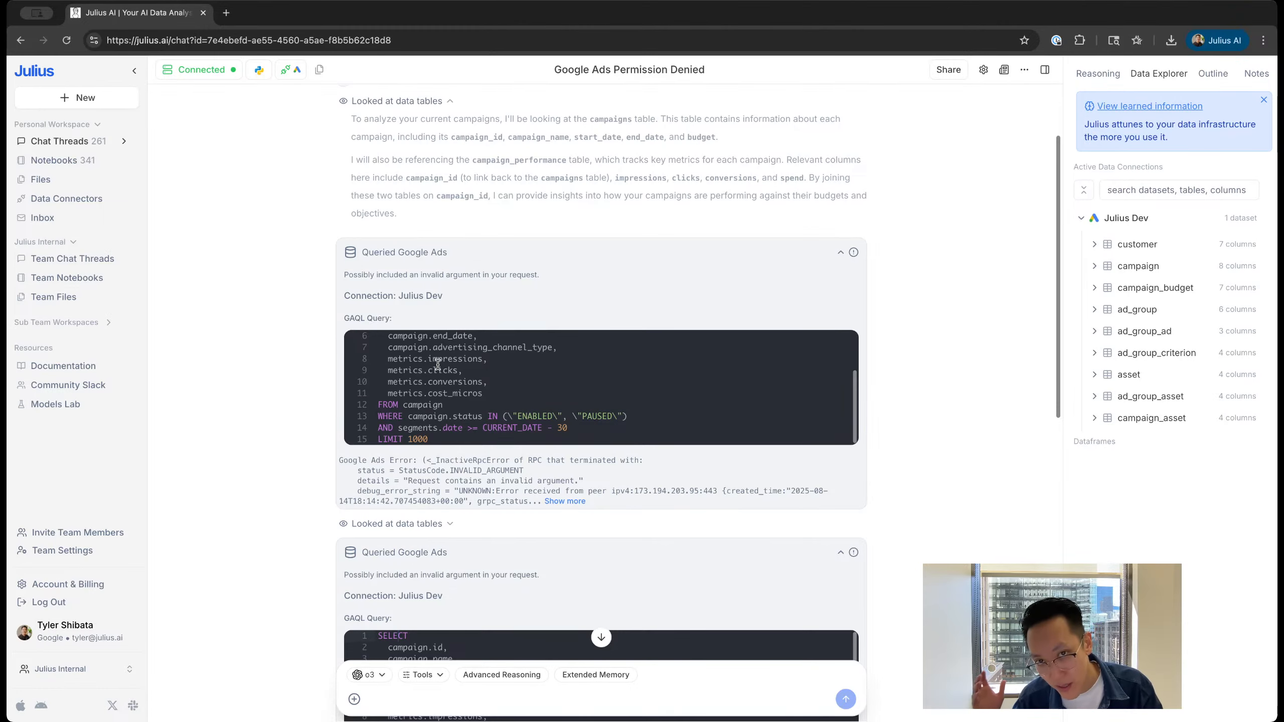
scroll(440, 167, "up", 1)
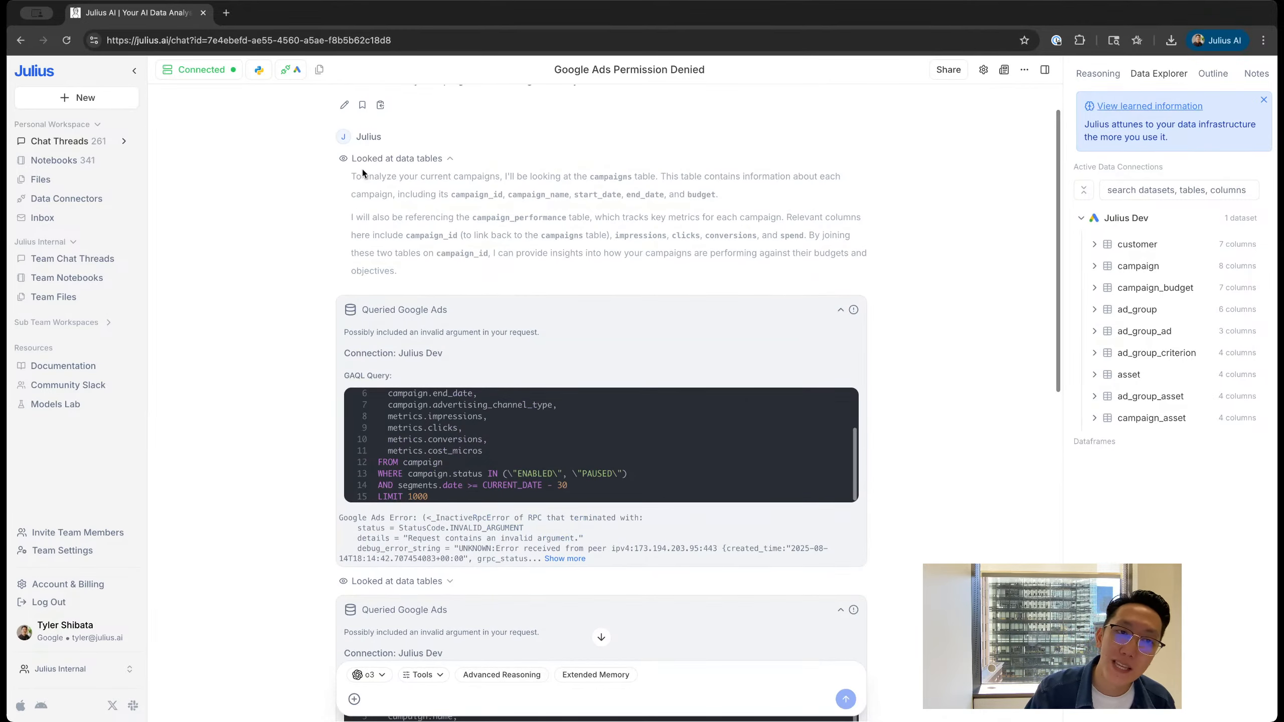
left_click_drag(352, 176, 417, 180)
left_click(467, 192)
triple_click(420, 177)
left_click(448, 177)
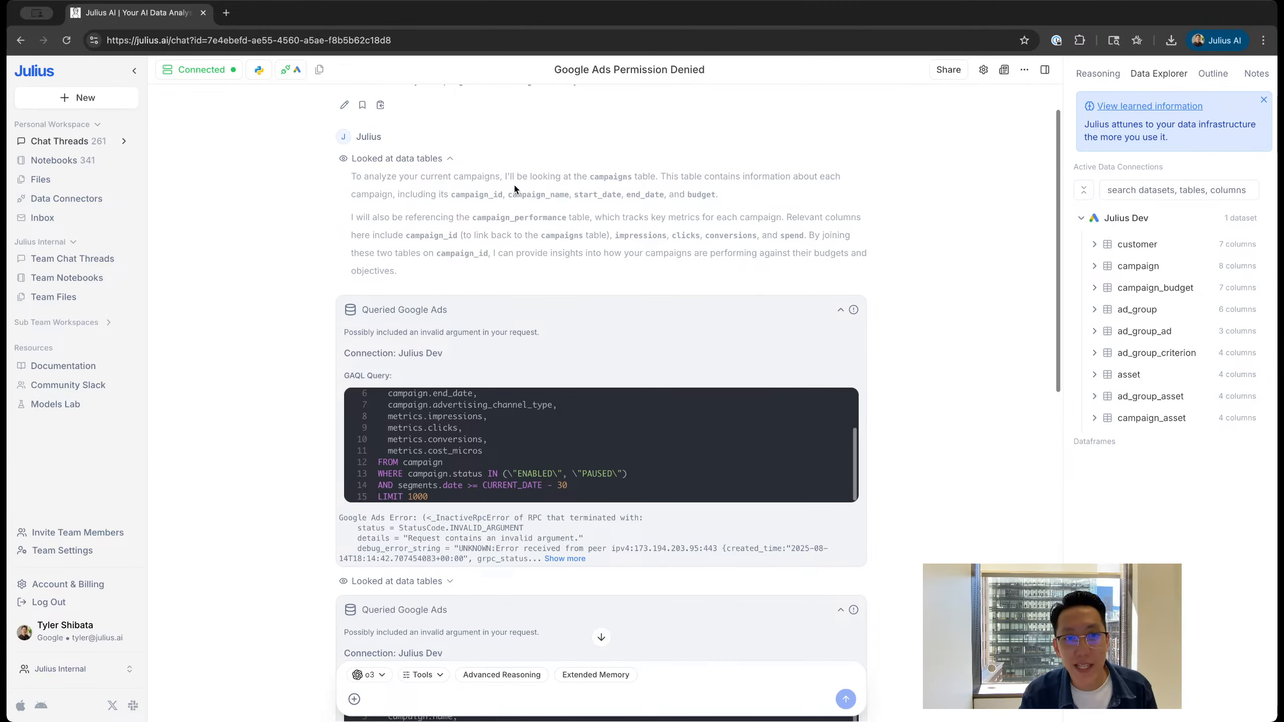
left_click_drag(658, 176, 619, 198)
left_click(620, 197)
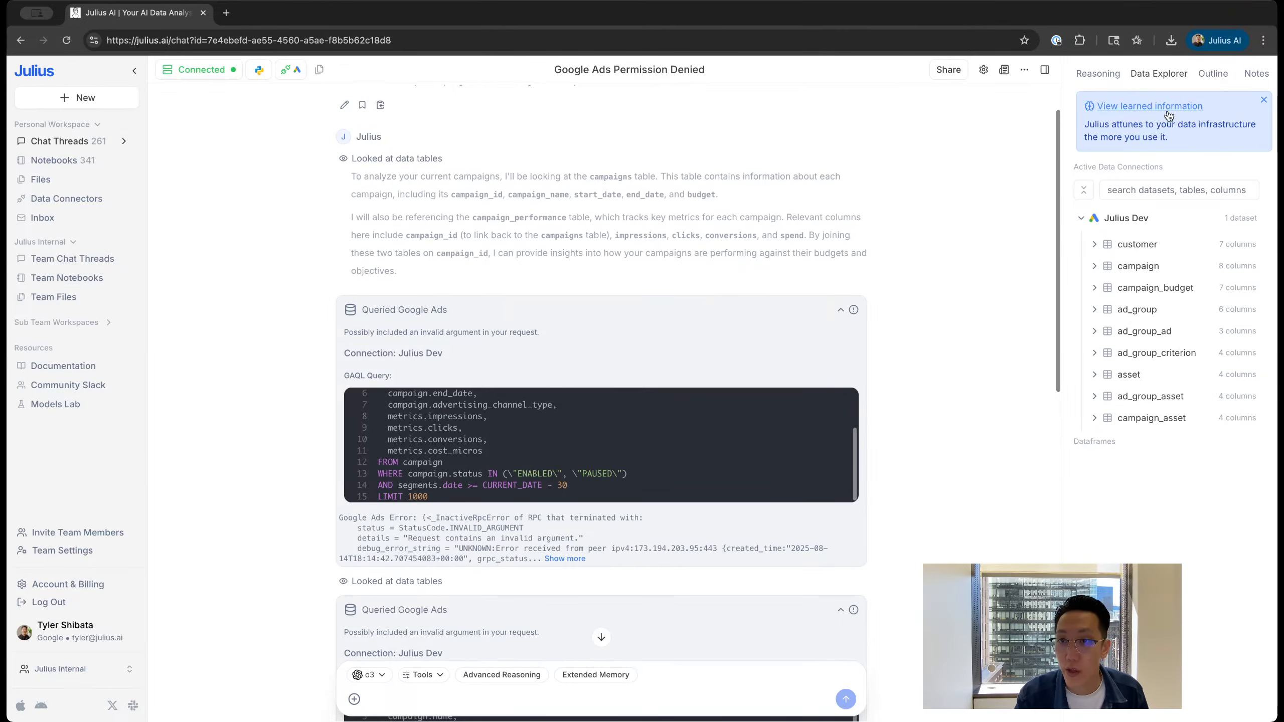
left_click(1146, 107)
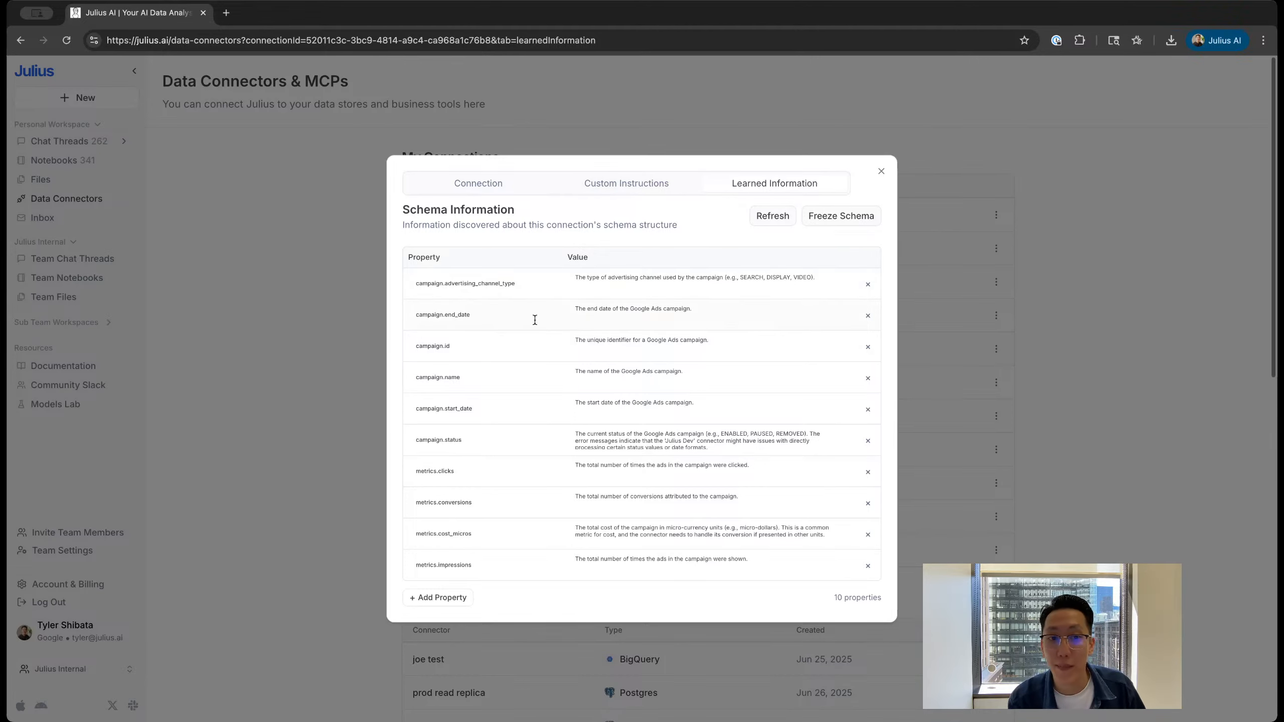
left_click(685, 310)
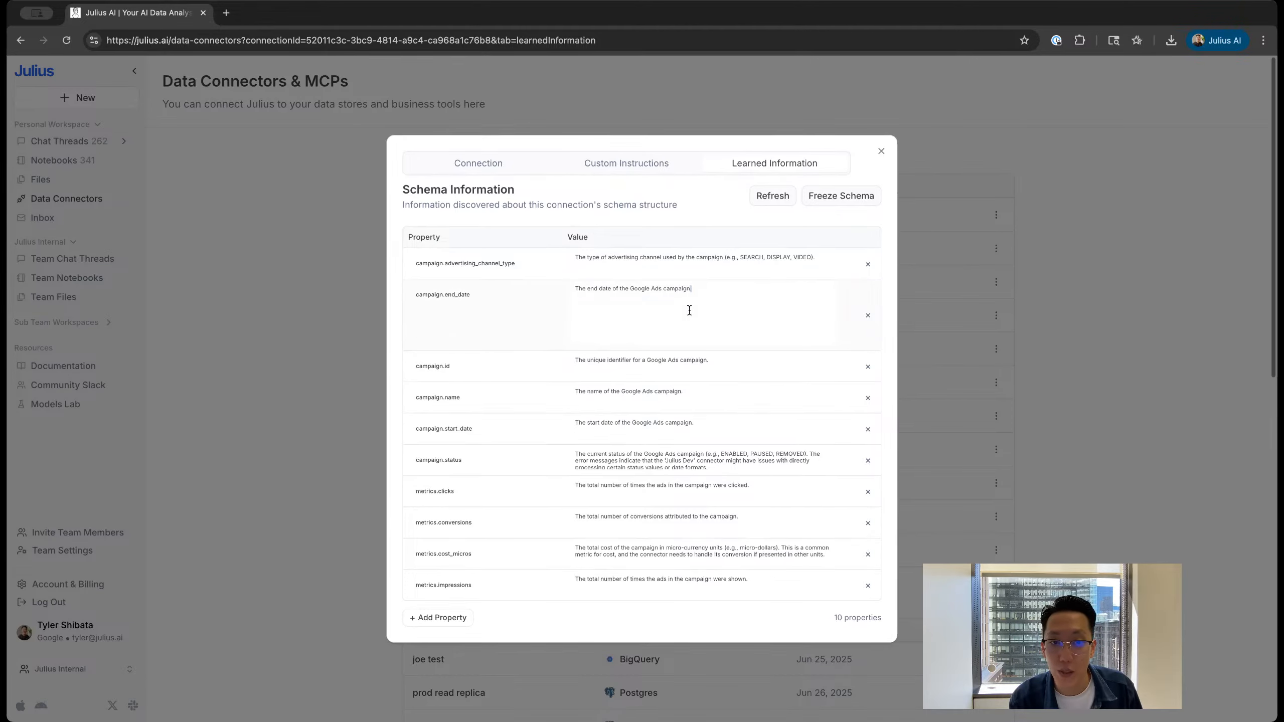
left_click(486, 309)
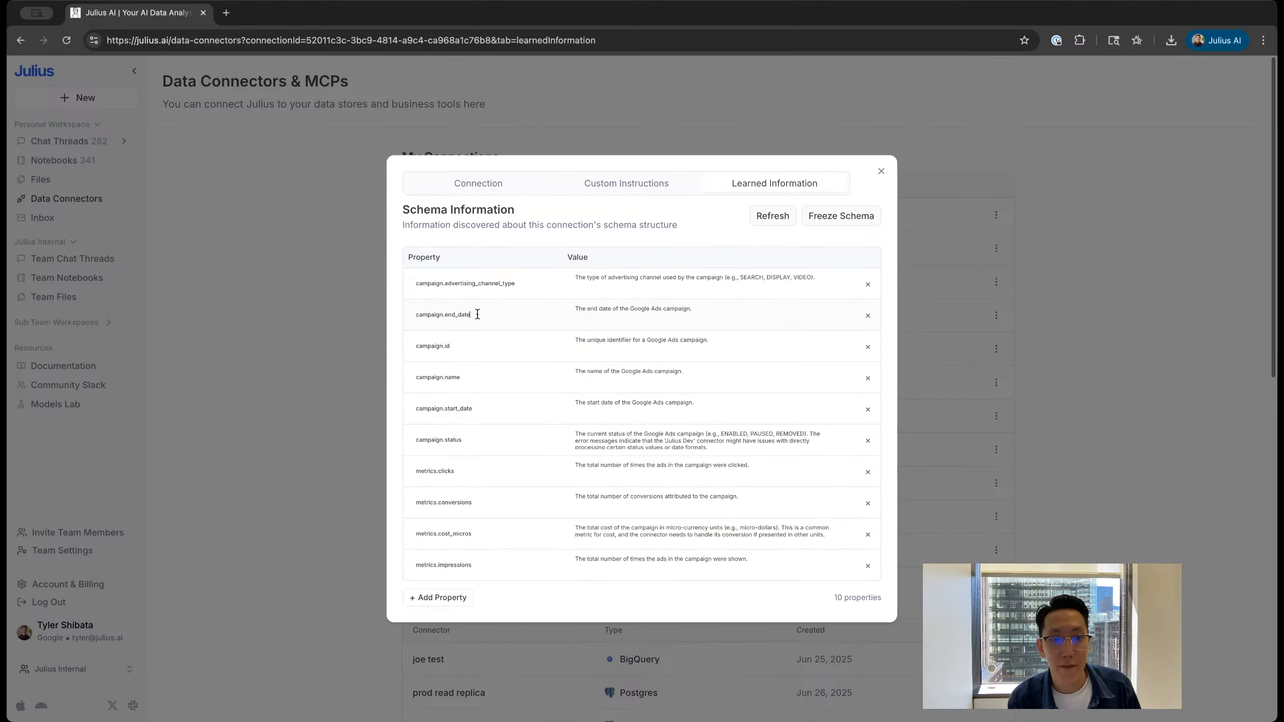
left_click(606, 309)
left_click(664, 370)
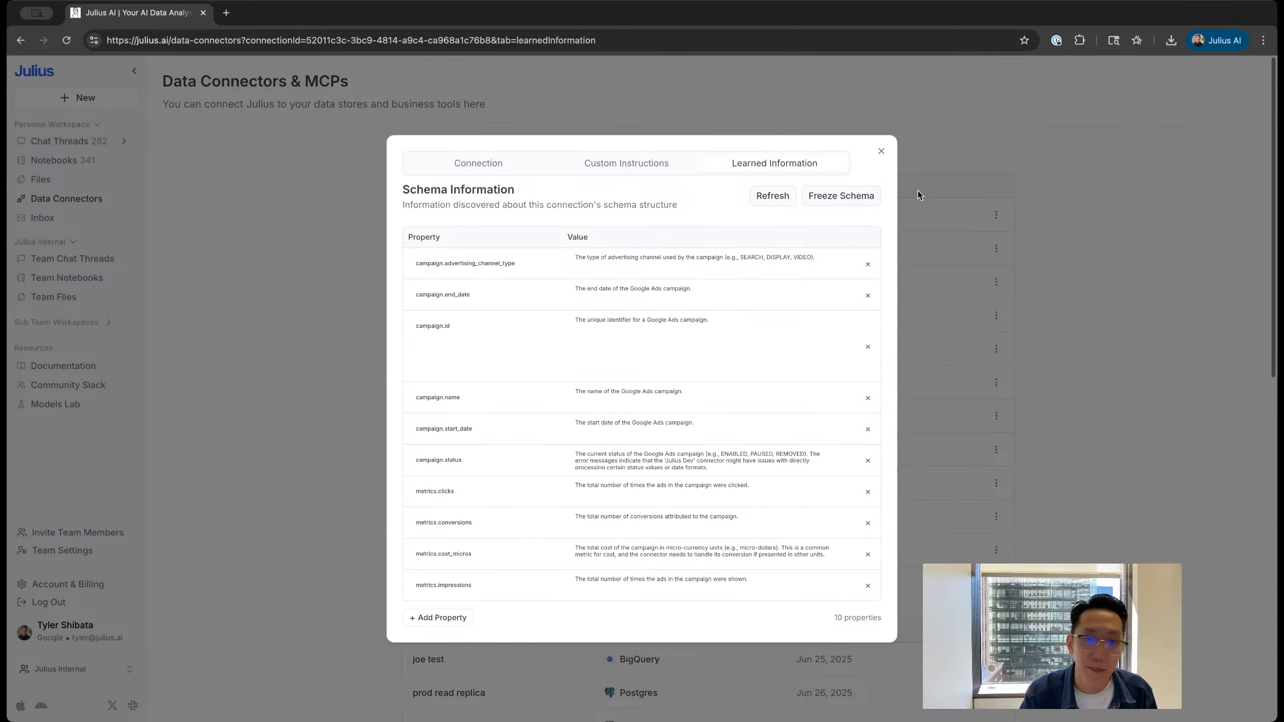
left_click(881, 153)
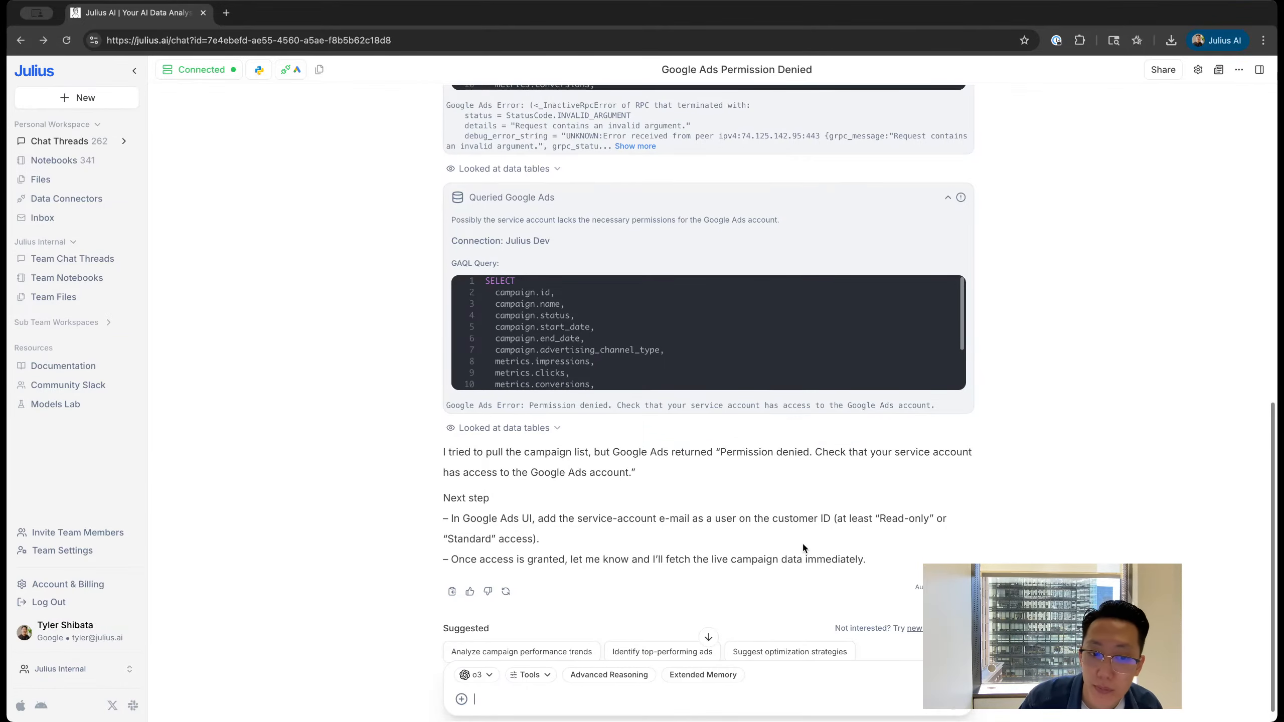
Step: Check the Data Connectors page, return to the thread, and bring up the attachable data sources
scroll(800, 544, "up", 5)
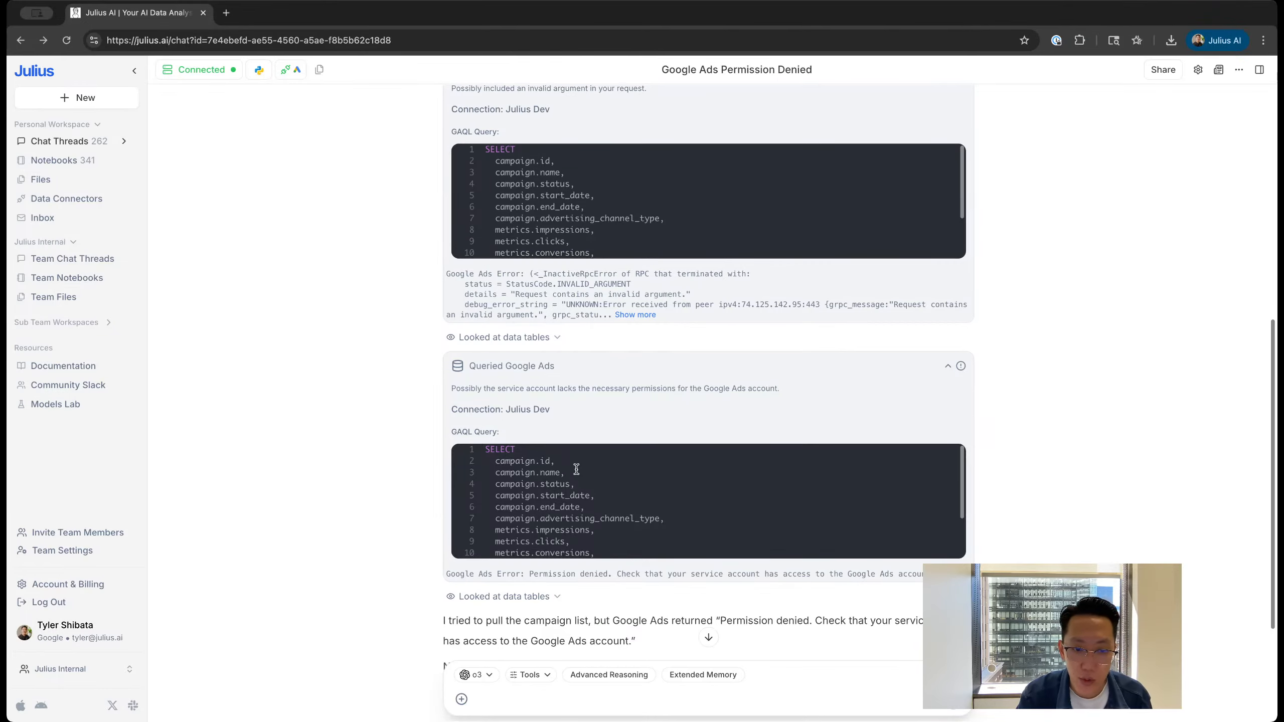
scroll(576, 467, "down", 6)
scroll(574, 508, "up", 10)
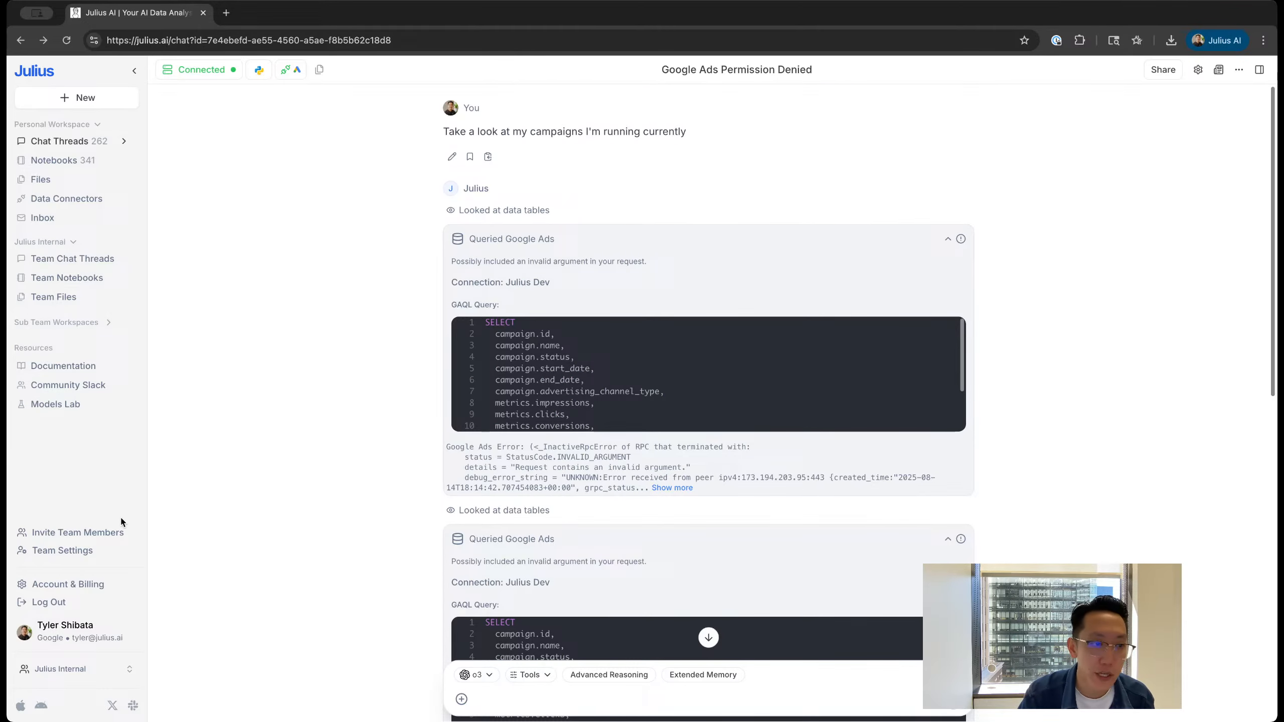
left_click(66, 198)
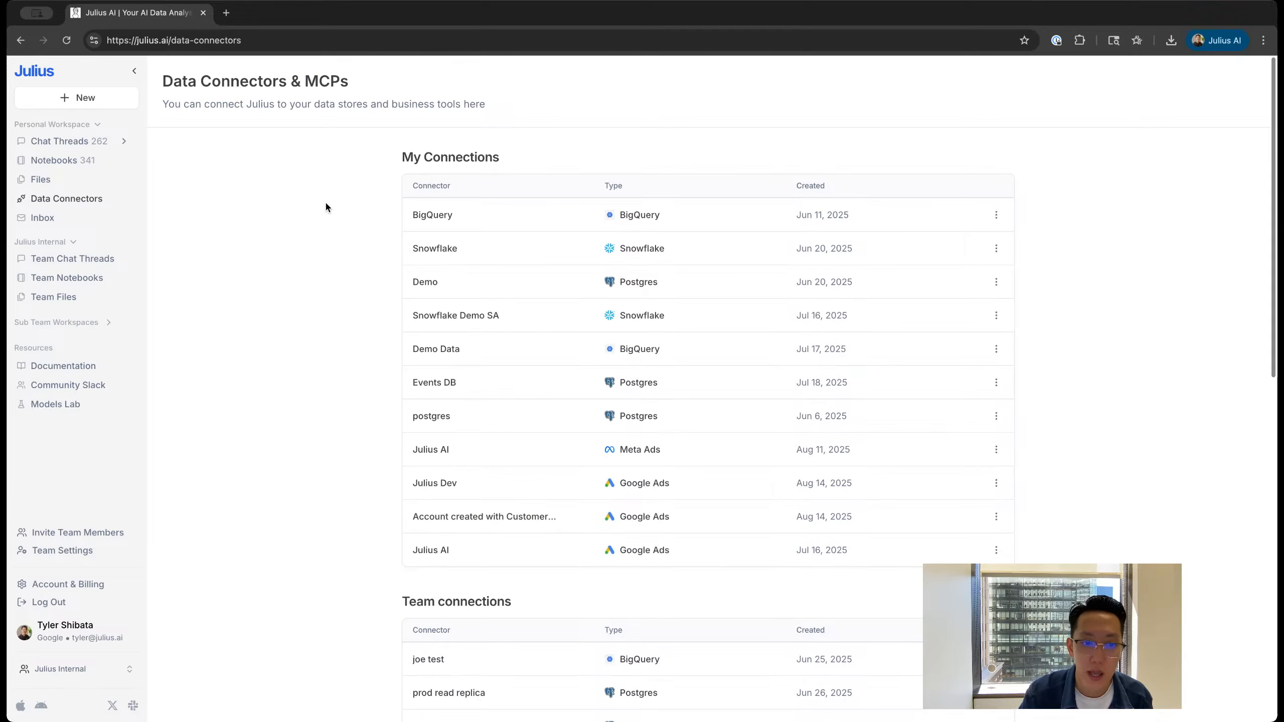
key("super+[")
left_click(461, 699)
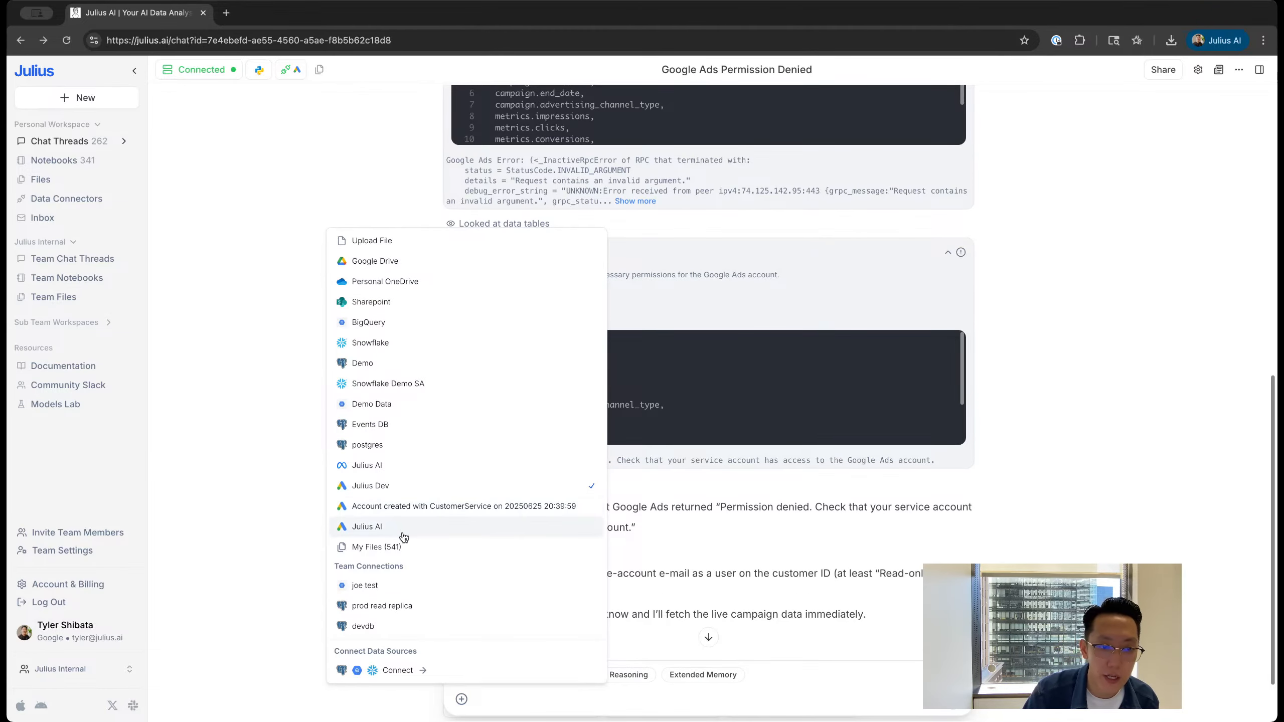
Step: Attach the Julius AI Google Ads connector and send 'Let's try the Julius AI connector'
left_click(367, 527)
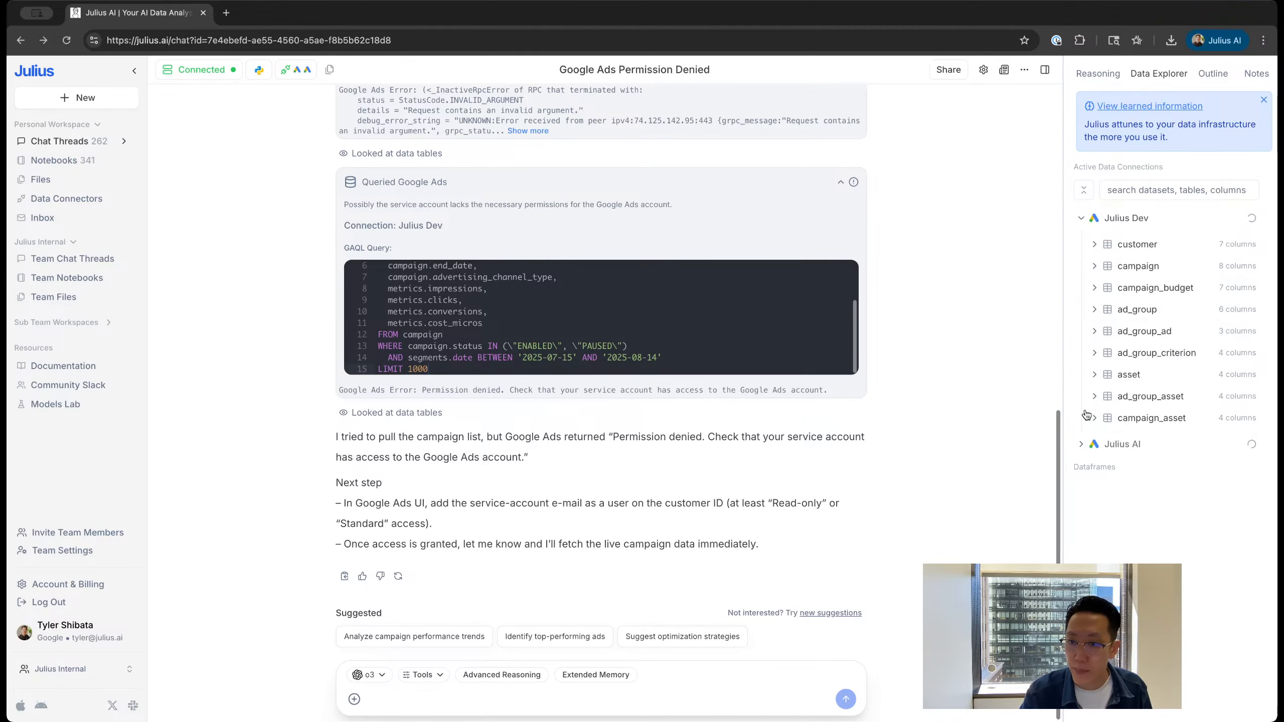
left_click(1080, 218)
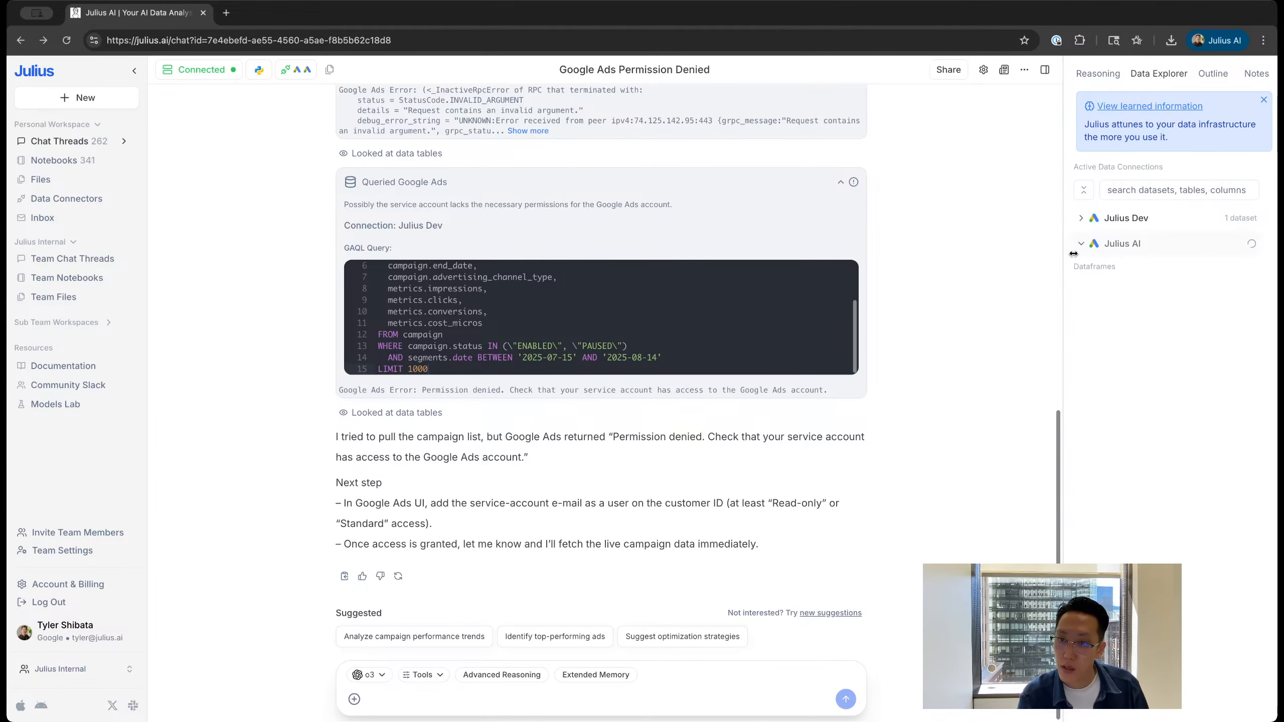
left_click(588, 704)
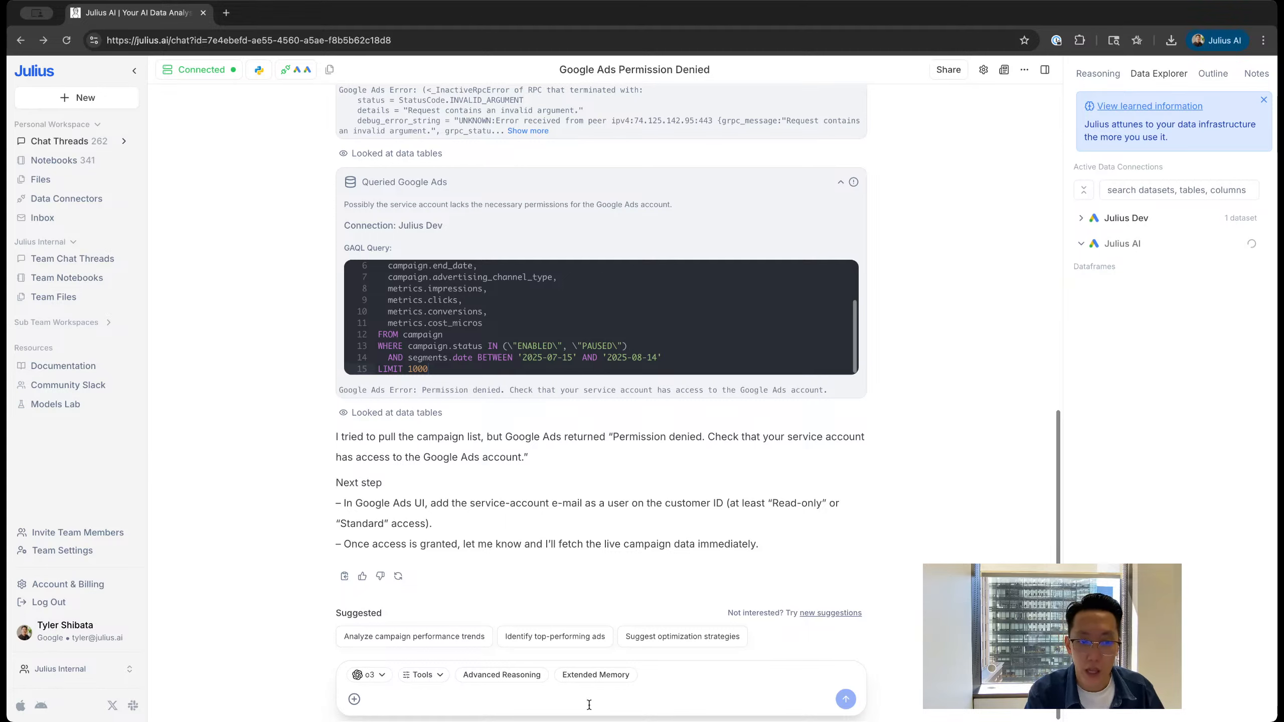
type("Let's try ")
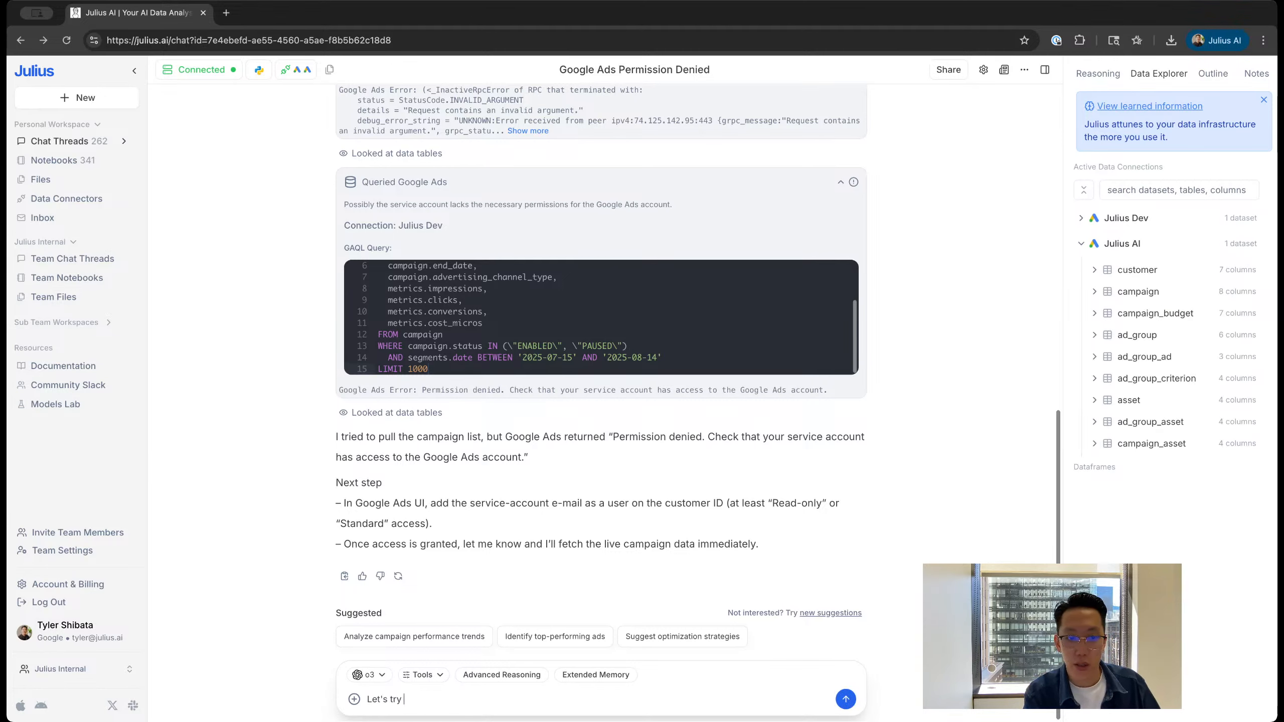
type("the j")
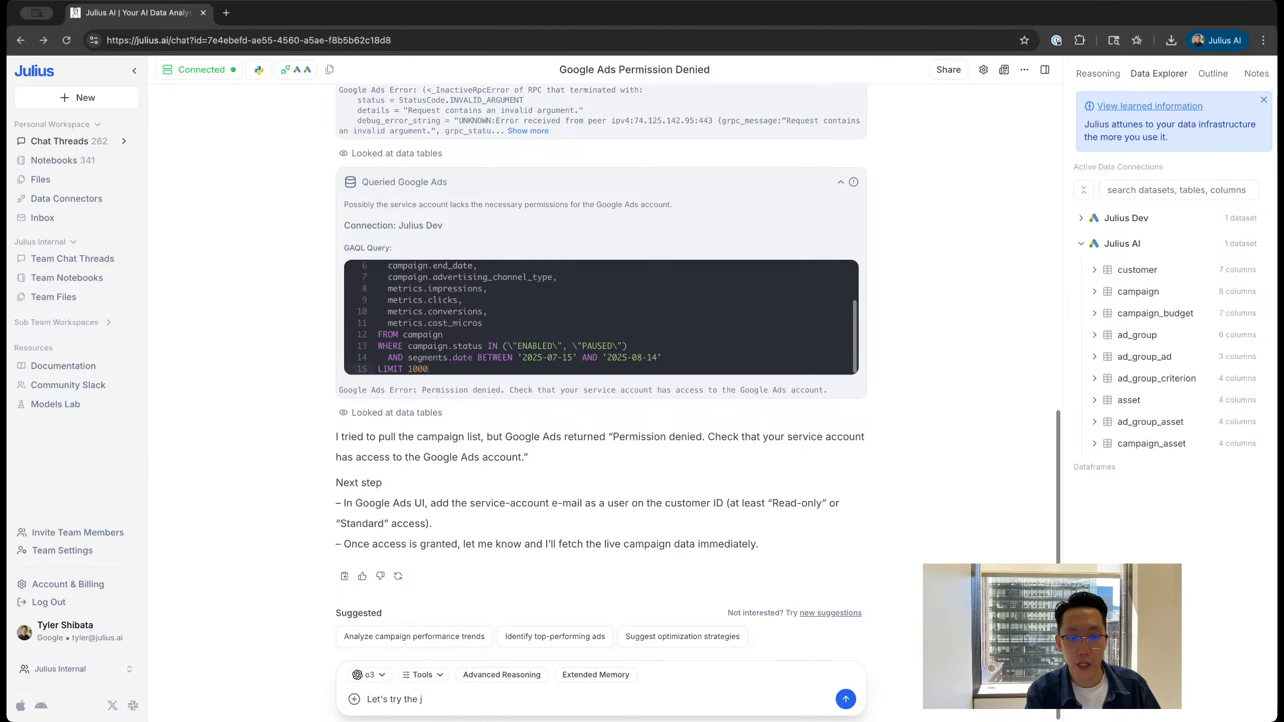
type("ulilius AI connector")
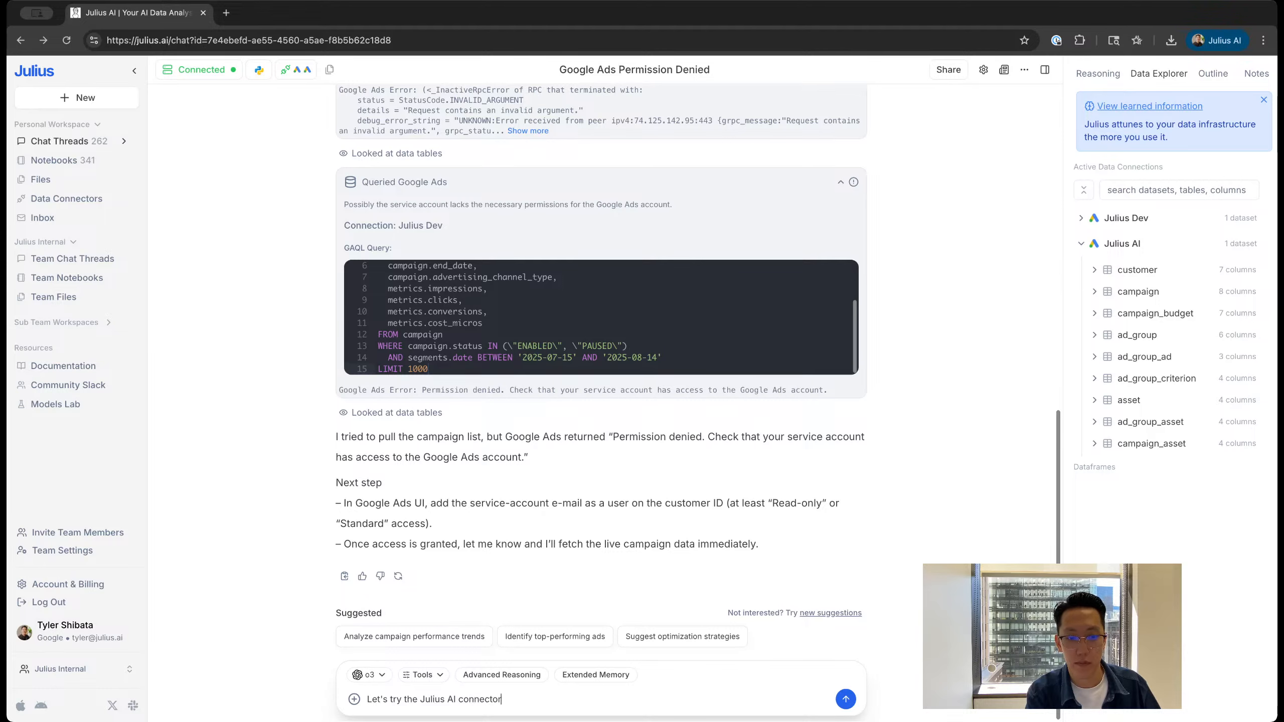
key("Return")
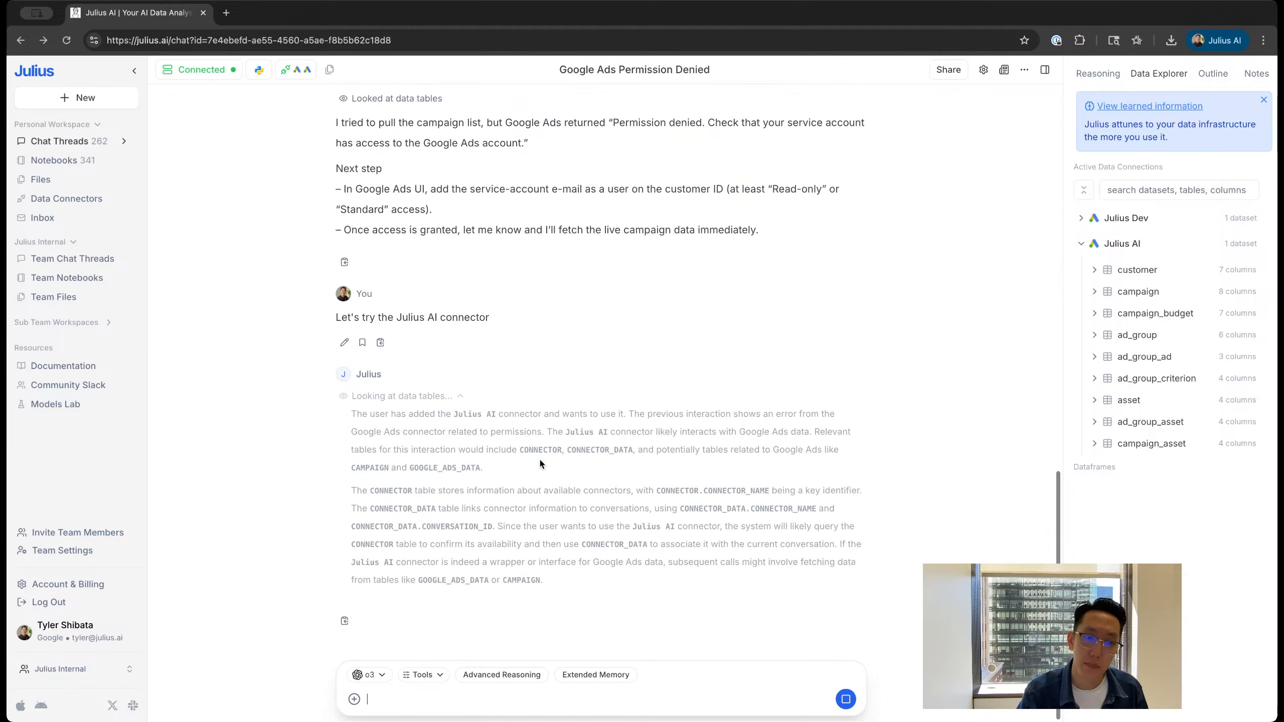
Step: Expand the data-table reasoning and scroll across the 37-campaign, past-30-days results table
left_click(387, 590)
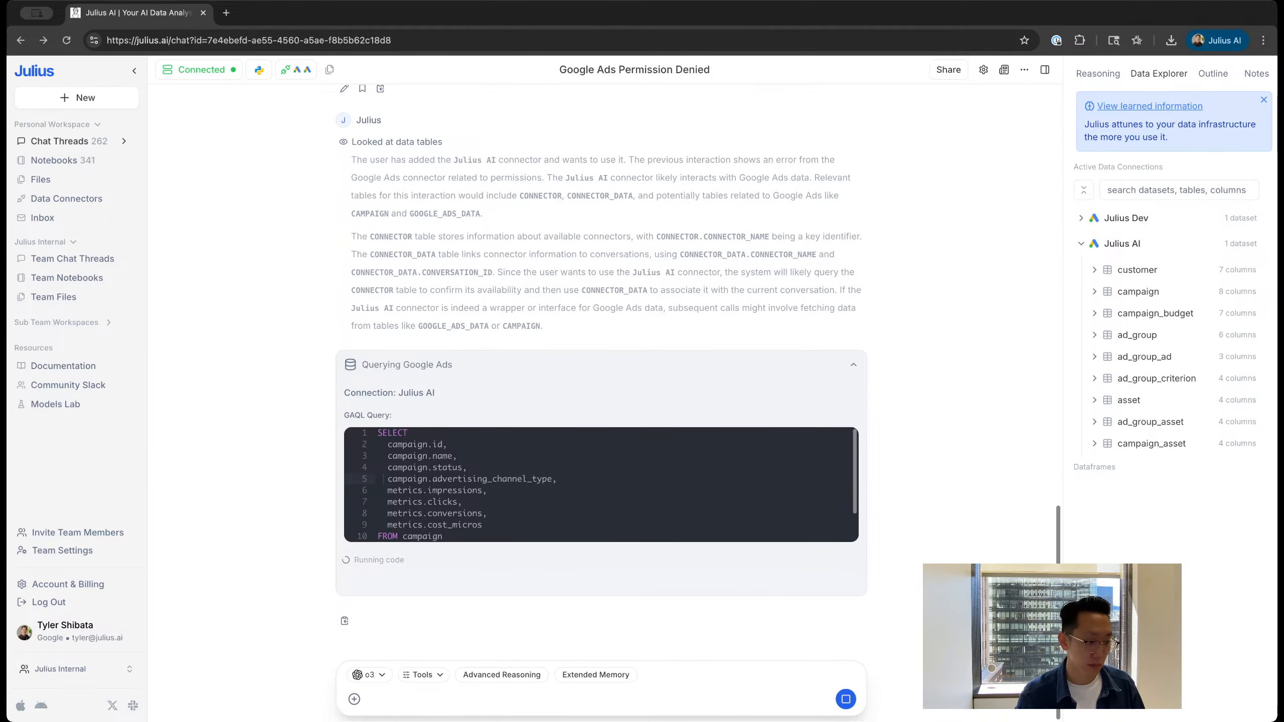
left_click(226, 13)
key("super+w")
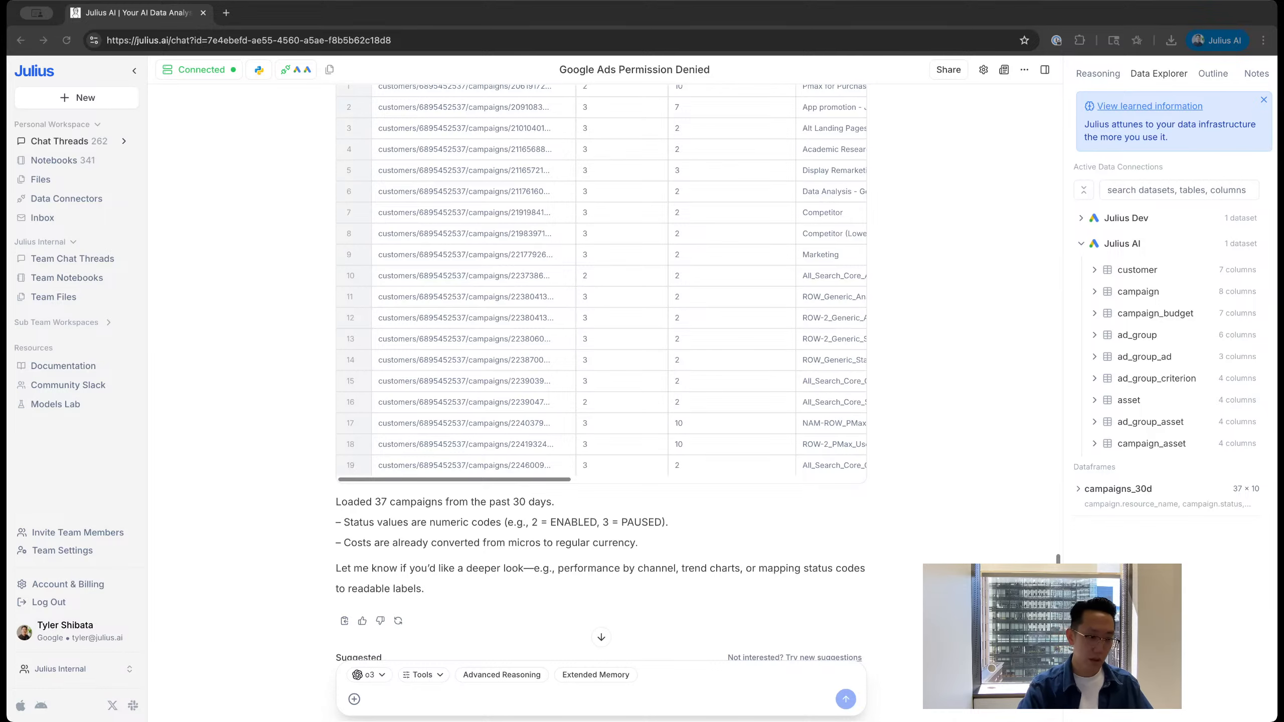
scroll(565, 422, "up", 3)
scroll(538, 405, "right", 3)
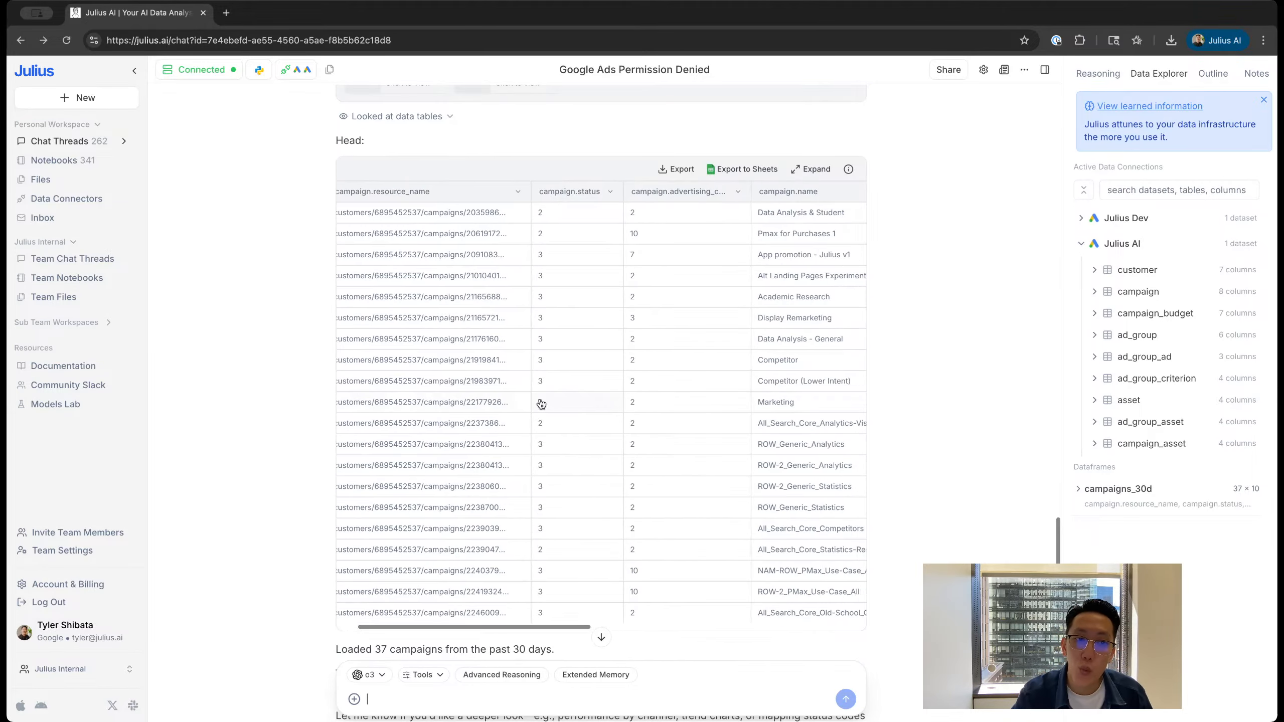
scroll(539, 400, "right", 6)
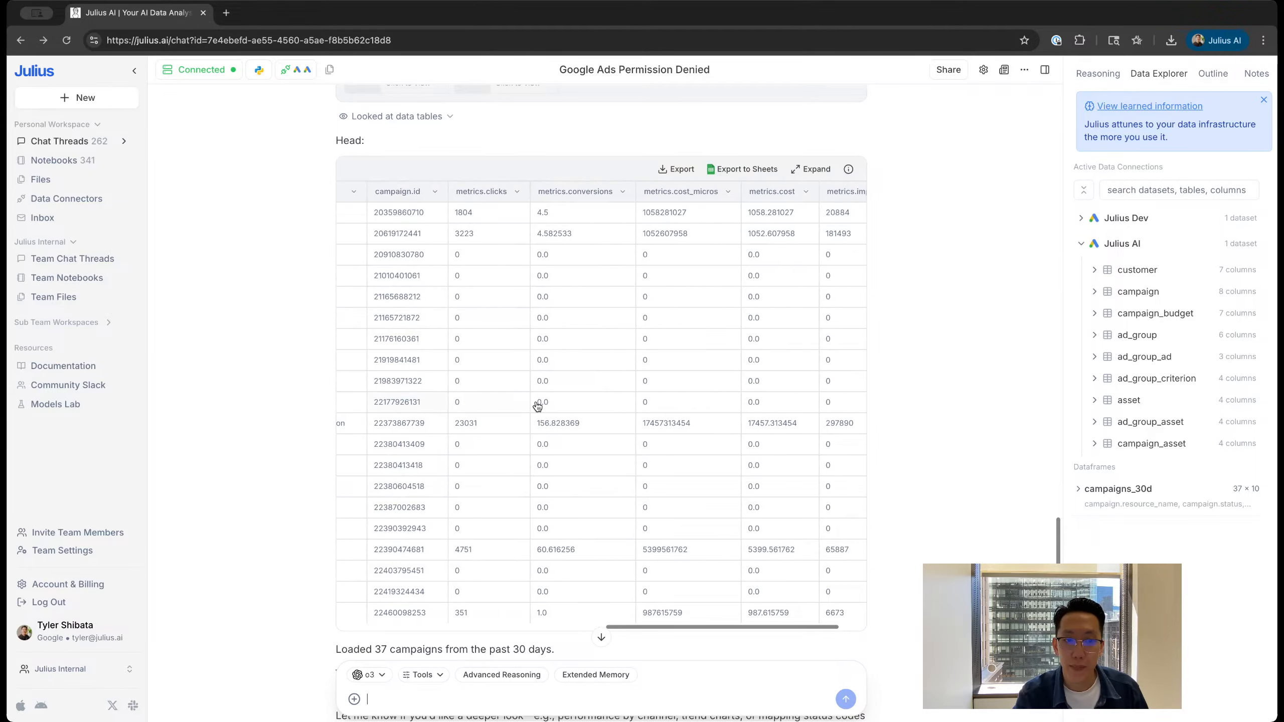
scroll(533, 407, "left", 3)
scroll(533, 407, "left", 3)
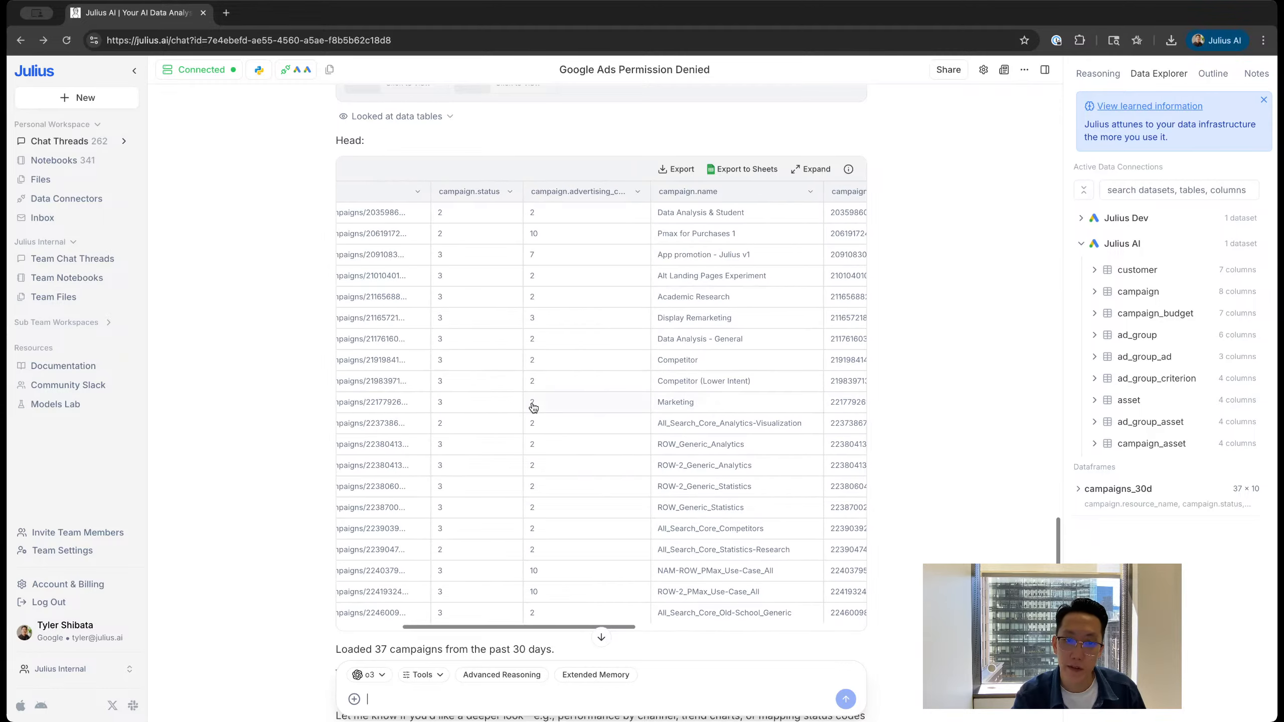
scroll(492, 645, "down", 4)
Step: Ask Julius to visualize these campaigns and report findings or insights about them
left_click(425, 693)
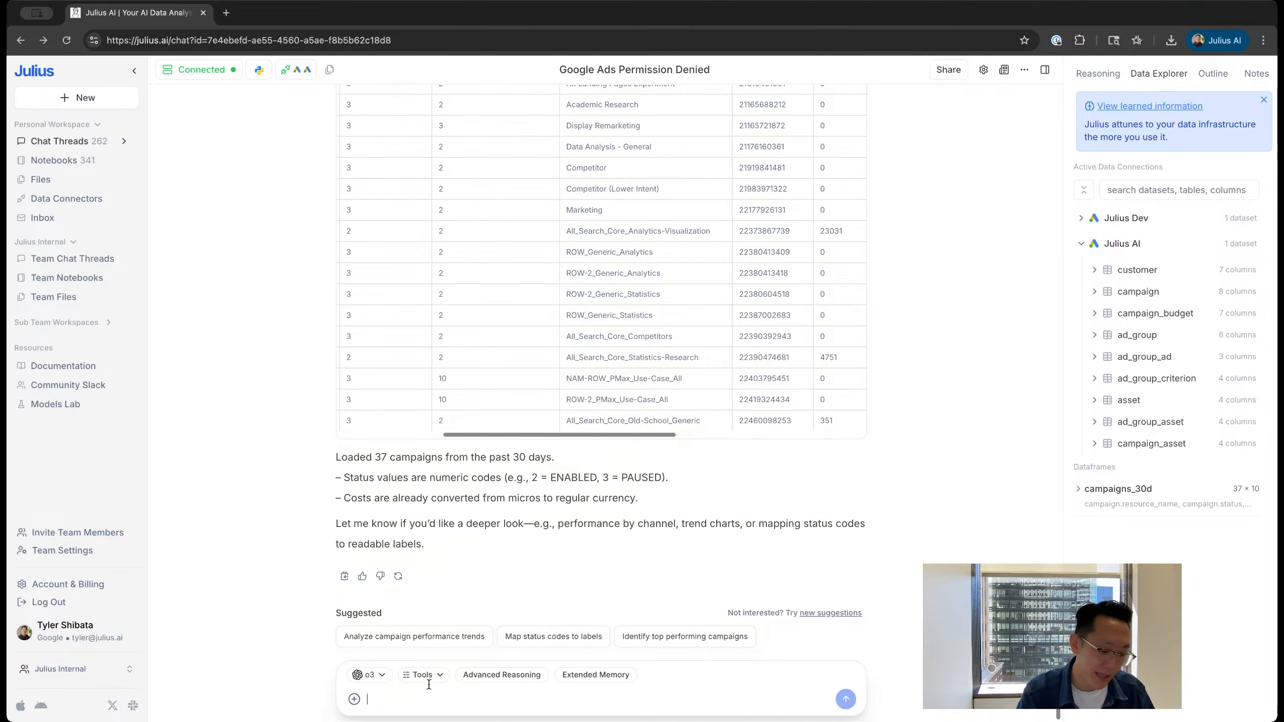
type("Let's visualize these cma")
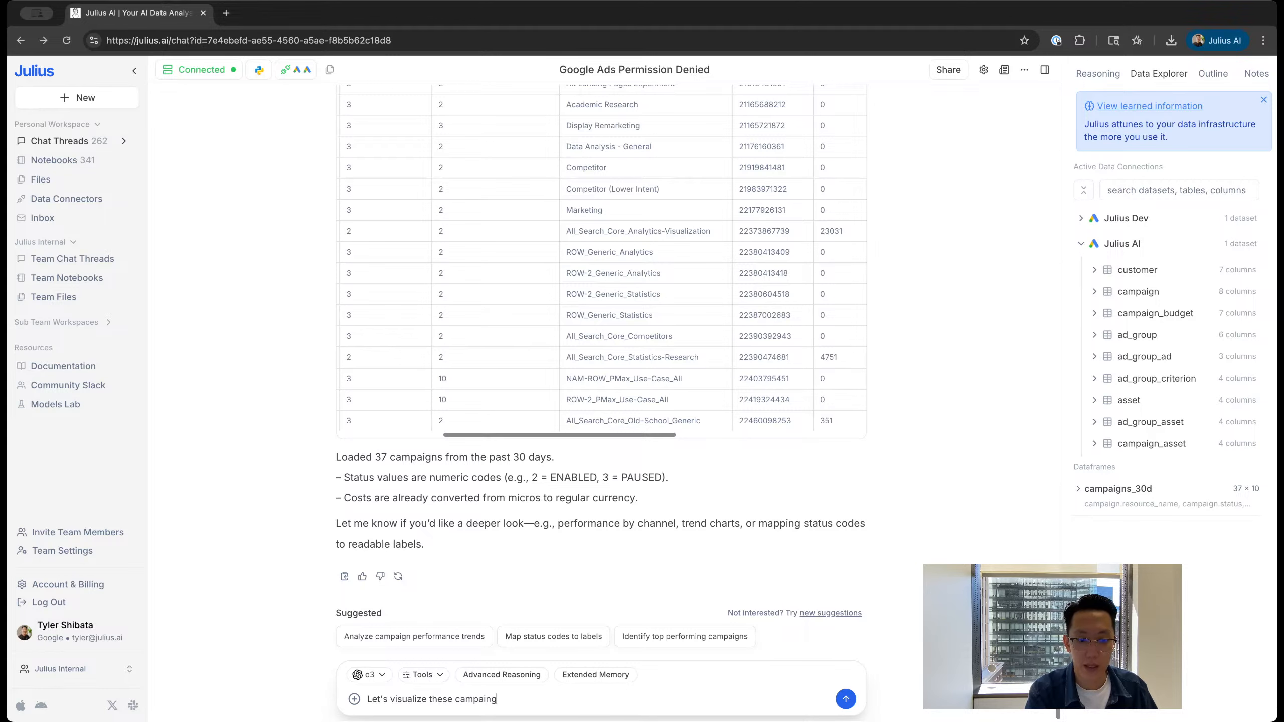
type("paigns, any finding")
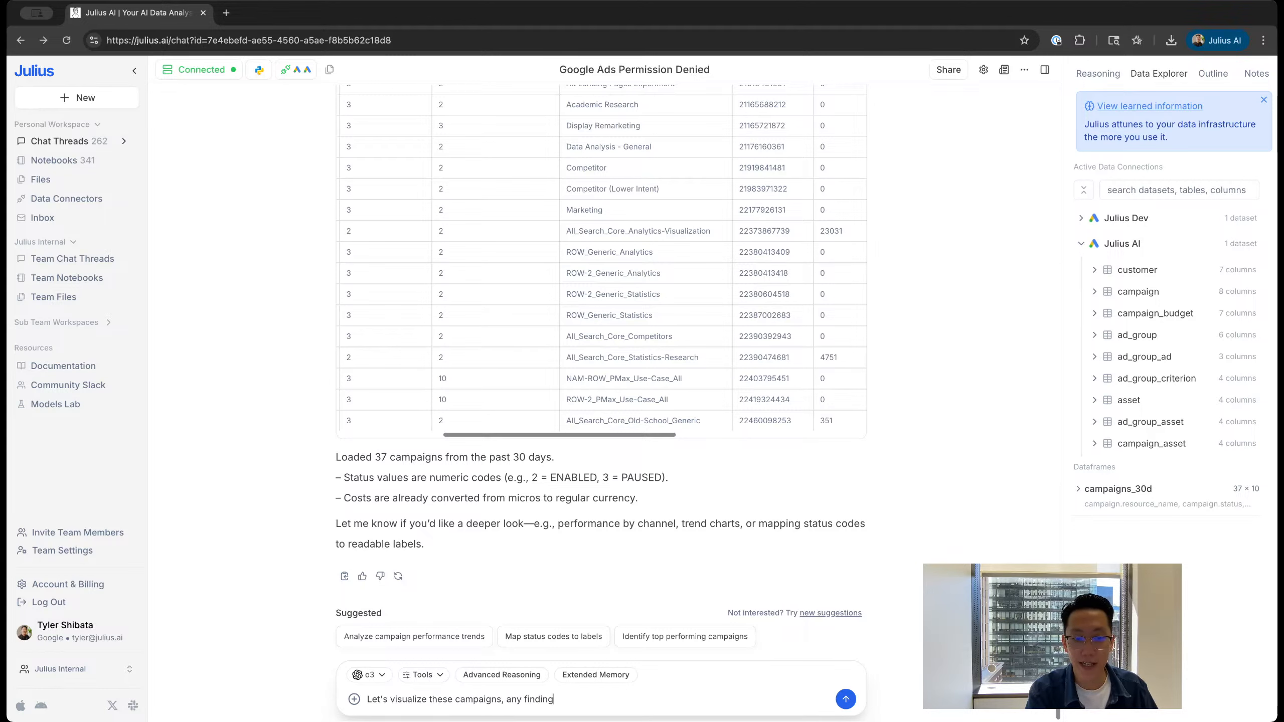
type("s or insights about the ")
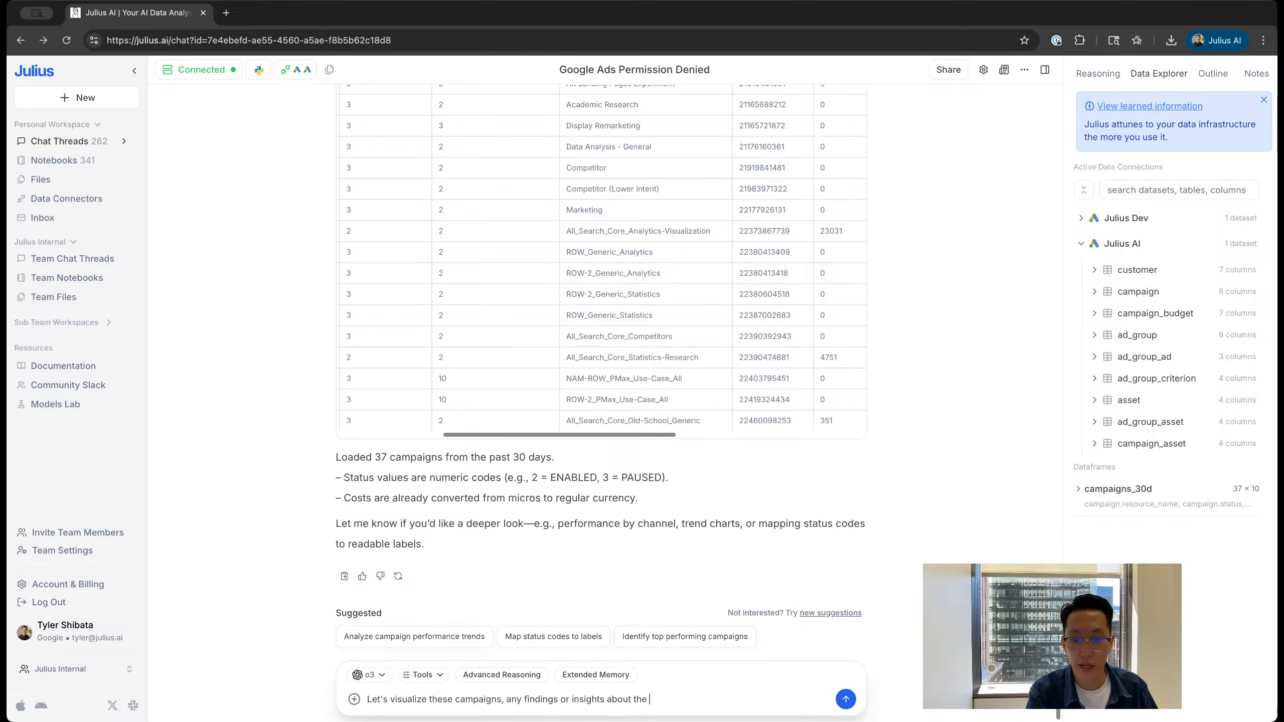
type("campaigns that we can ")
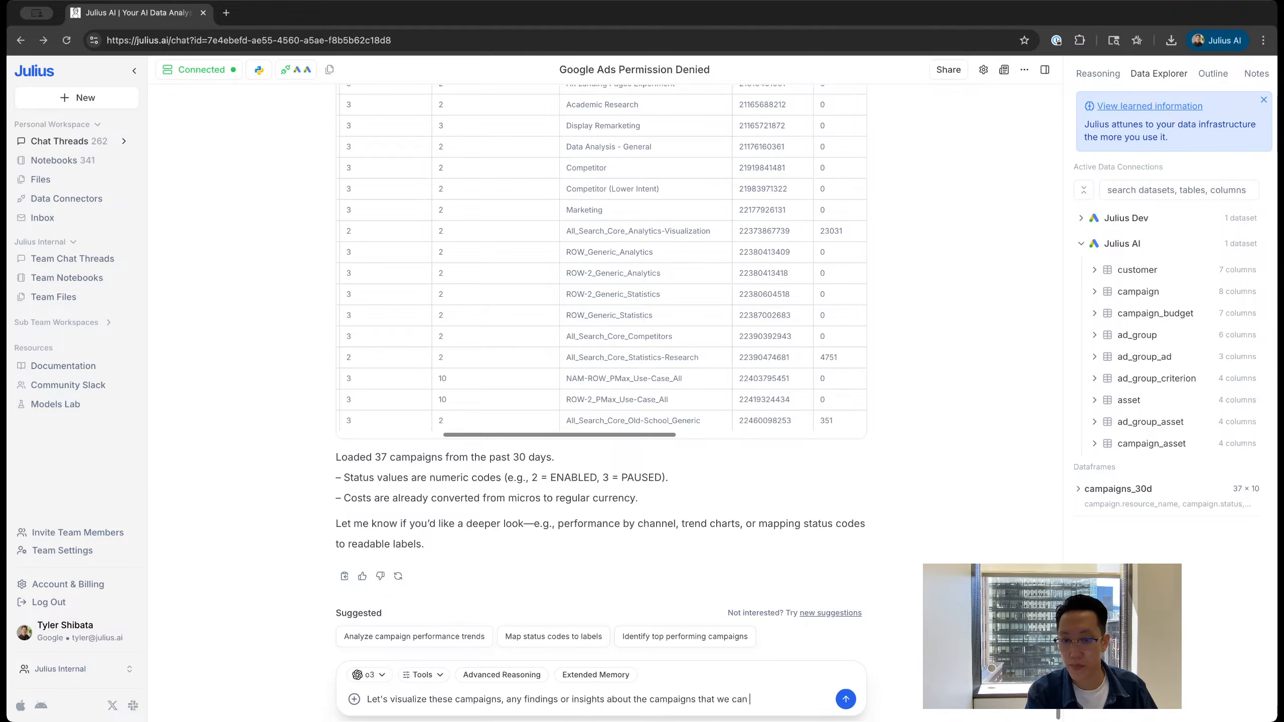
type("hoptimize for?")
key("Return")
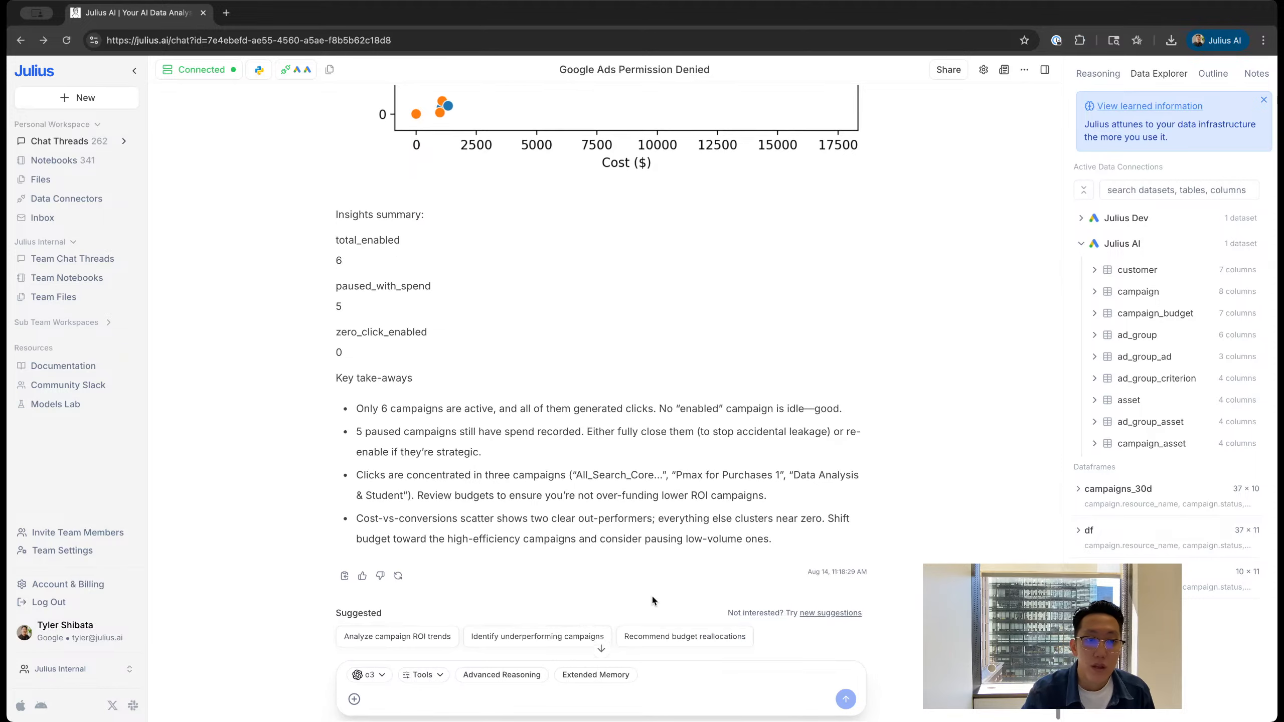
scroll(652, 592, "up", 5)
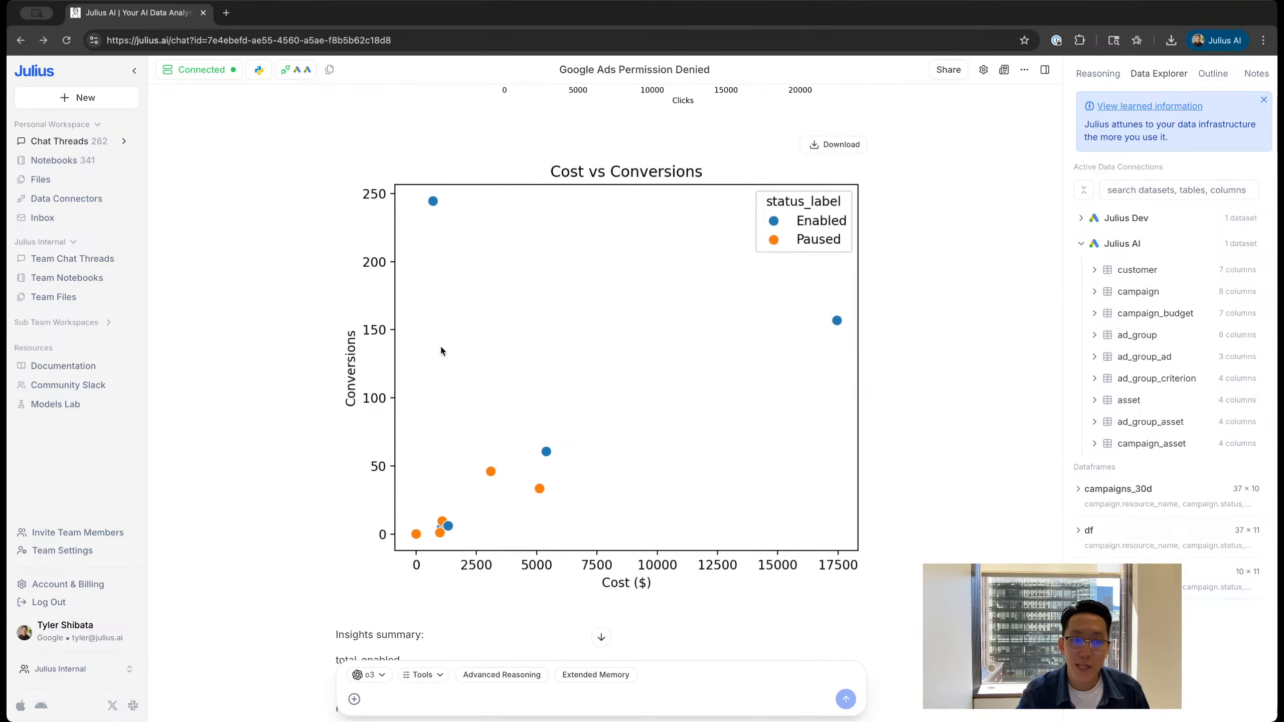
scroll(513, 493, "up", 8)
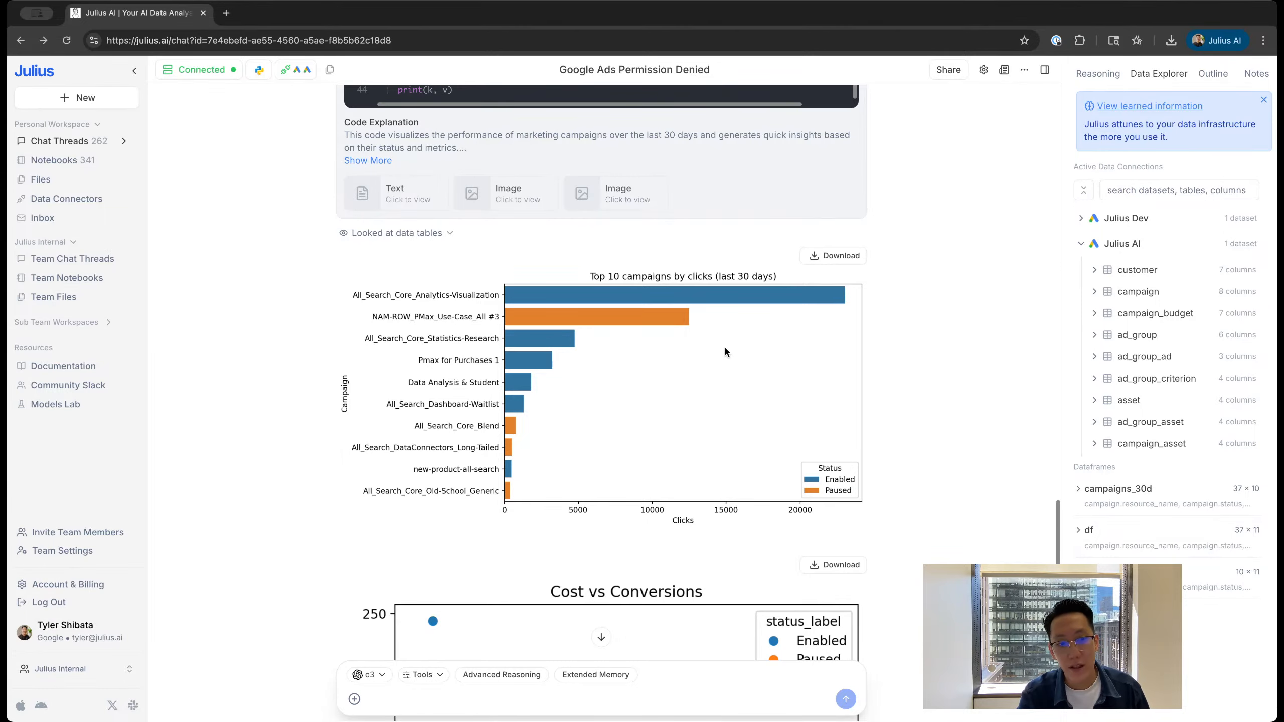
scroll(724, 347, "up", 10)
scroll(677, 427, "down", 12)
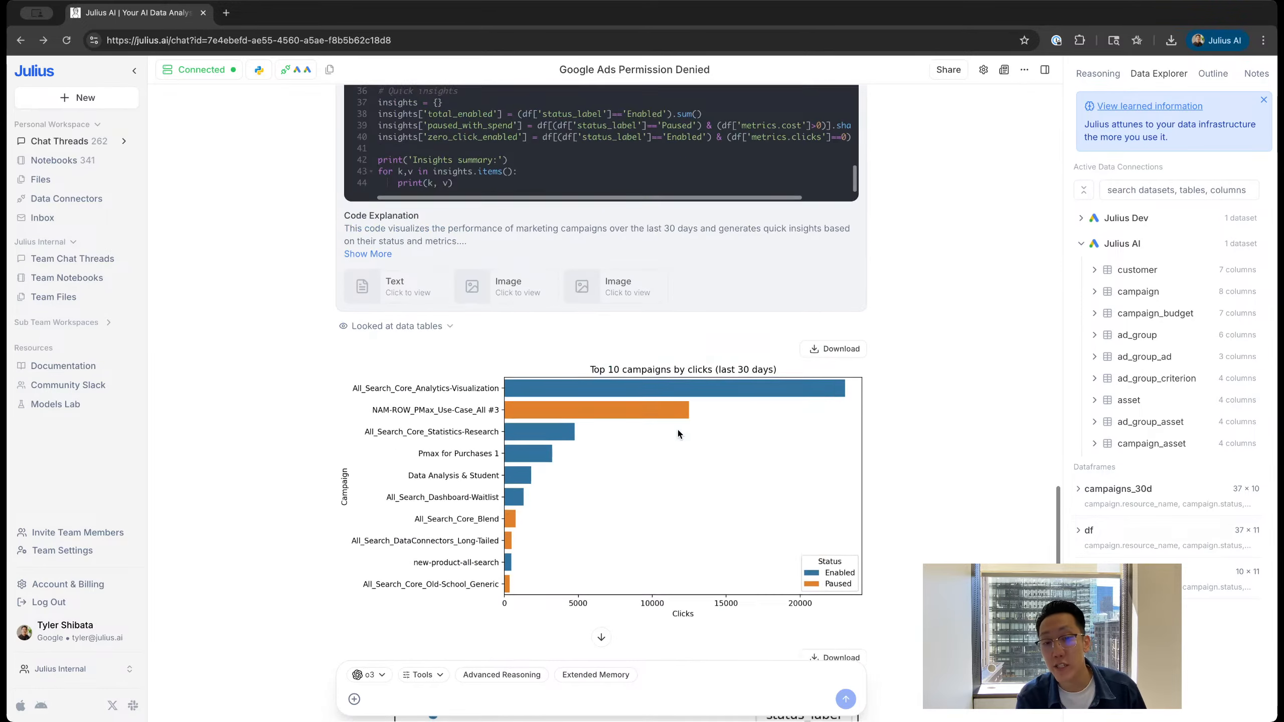
scroll(676, 430, "down", 12)
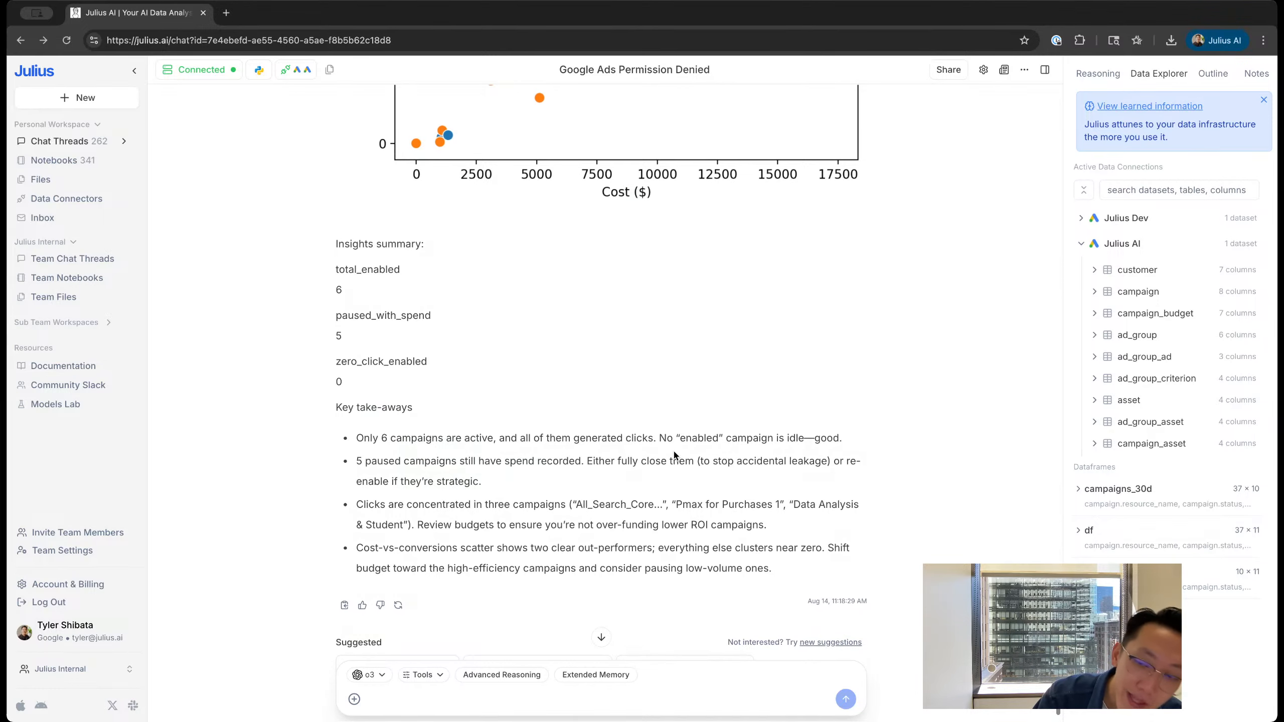
scroll(677, 455, "up", 1)
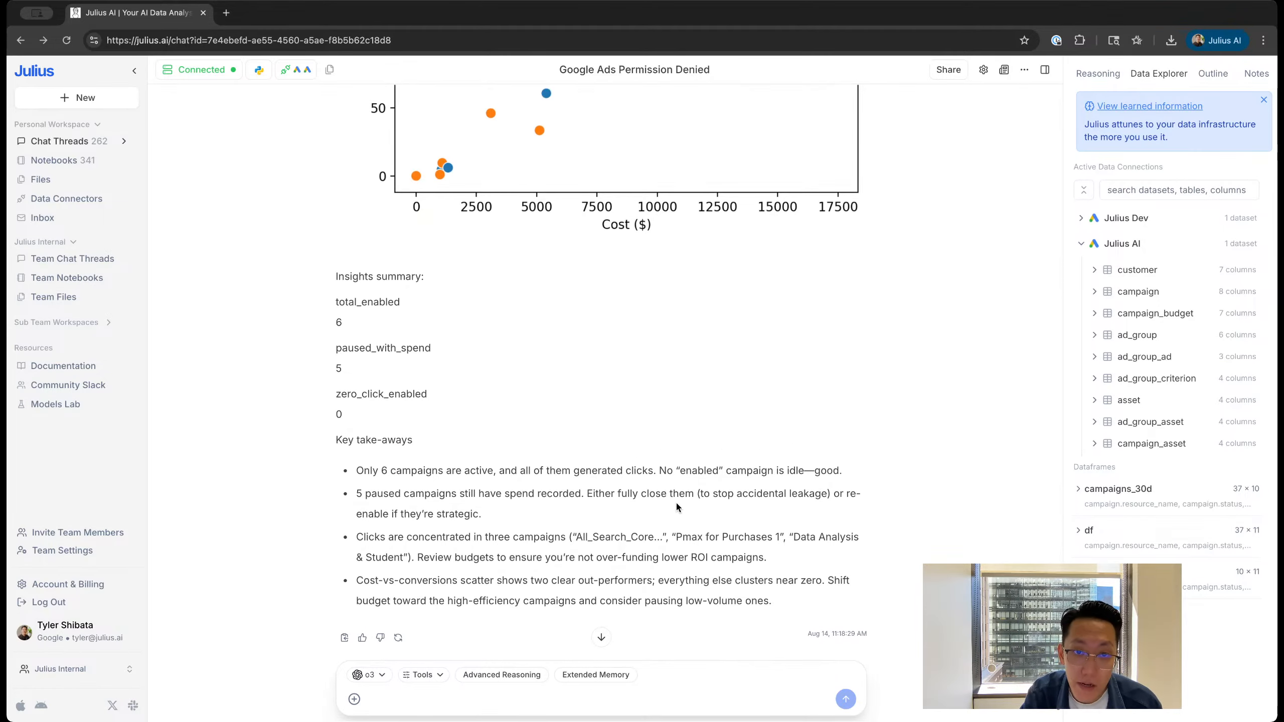
scroll(675, 505, "up", 3)
scroll(675, 514, "down", 5)
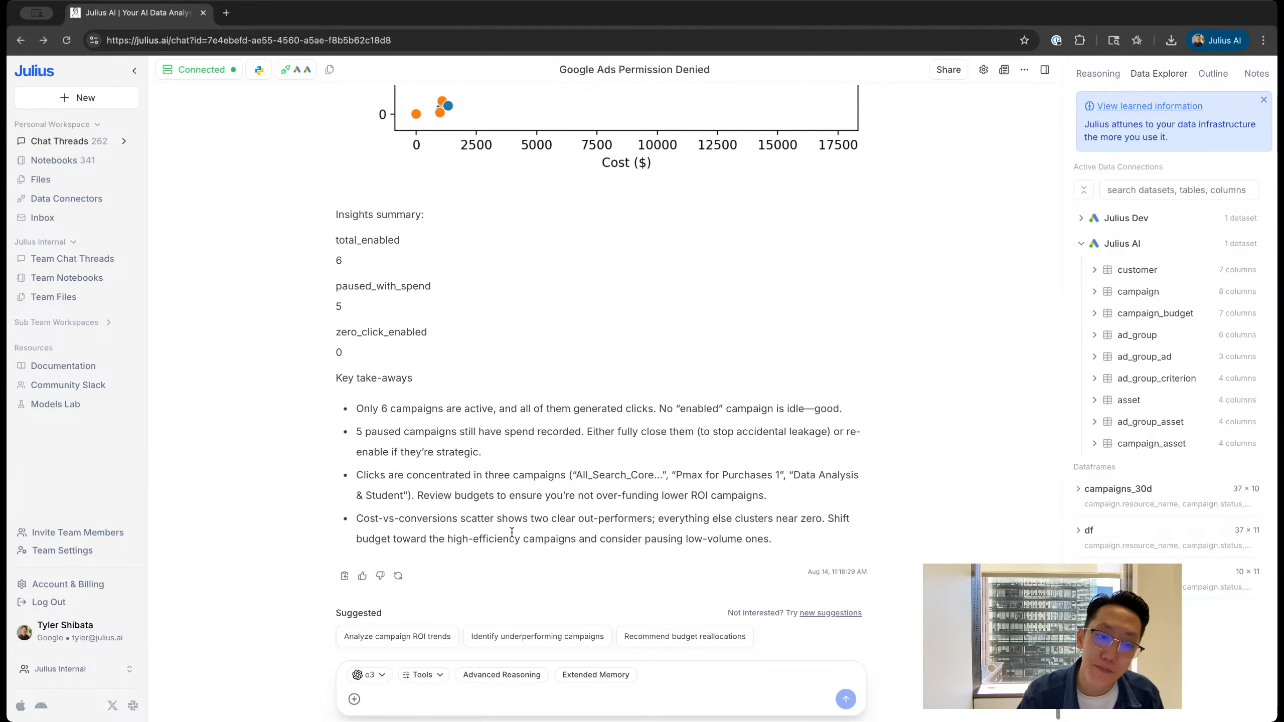
scroll(509, 534, "up", 3)
scroll(510, 531, "down", 3)
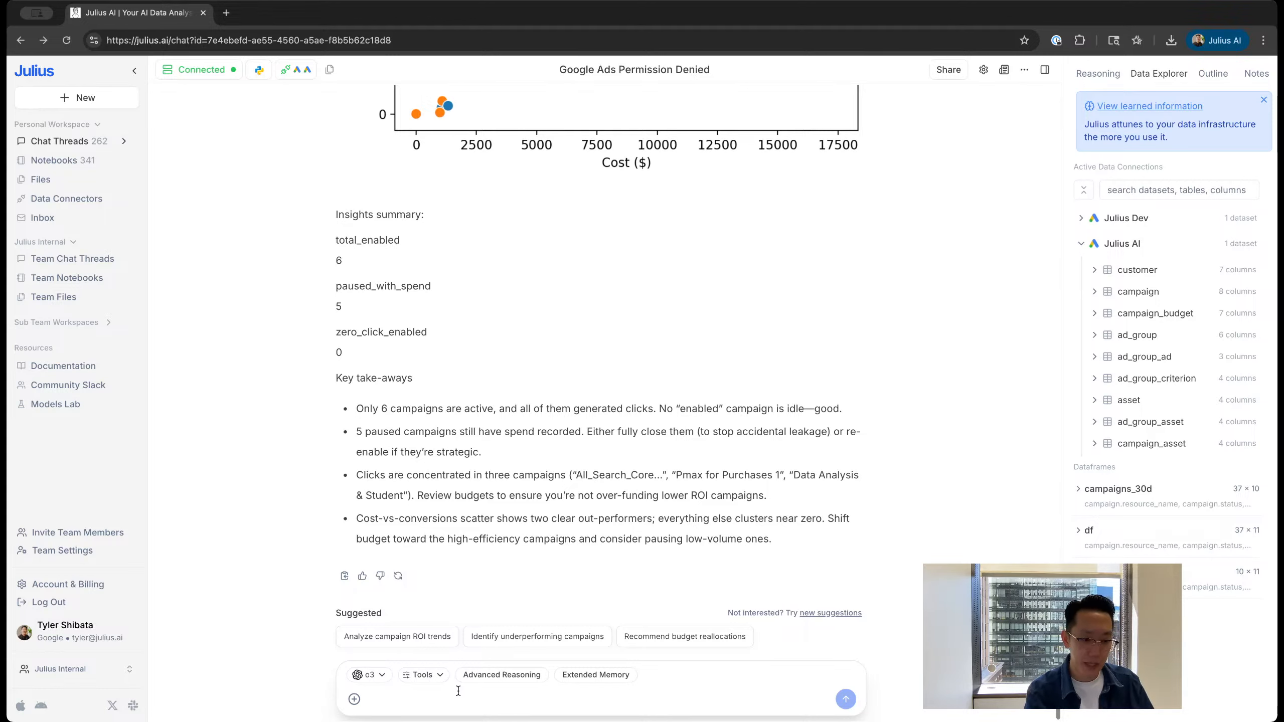
Step: Request Google Ads historical performance for keywords adsense, google ads and ai ads, then collapse the generated code
type("Can you show")
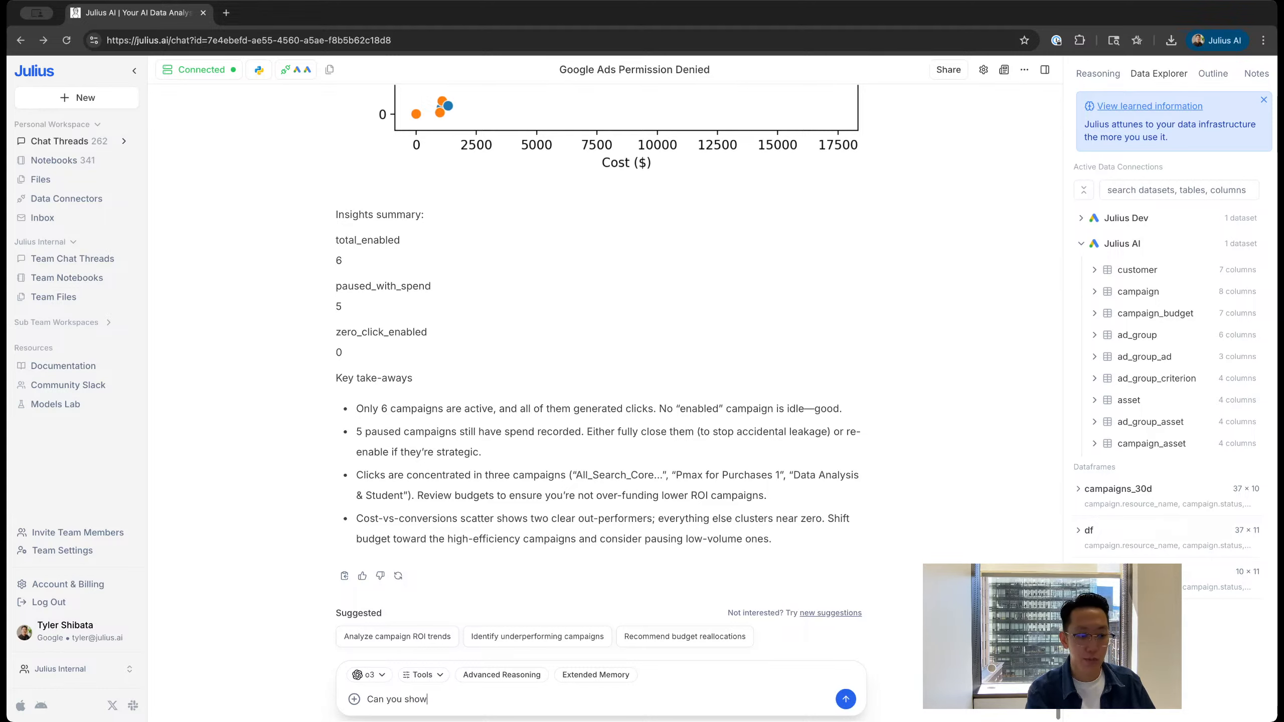
type(" me")
key("ctrl+a")
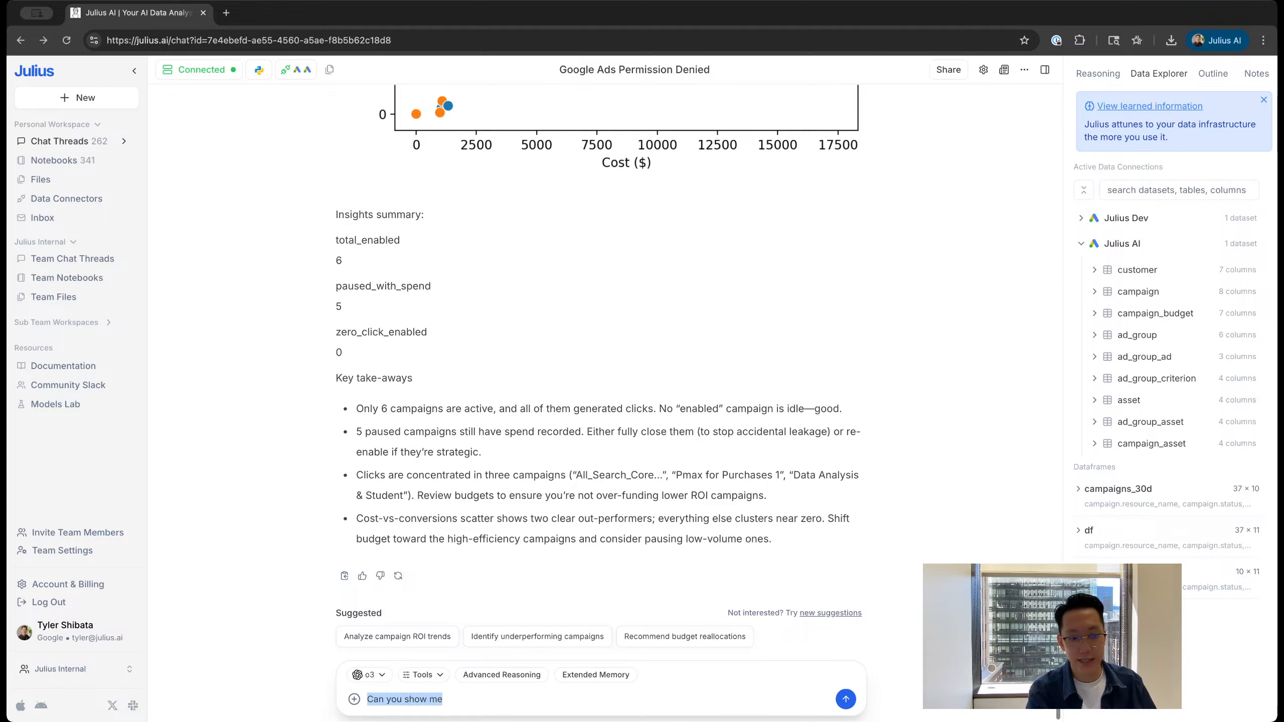
type("Let's use the google ")
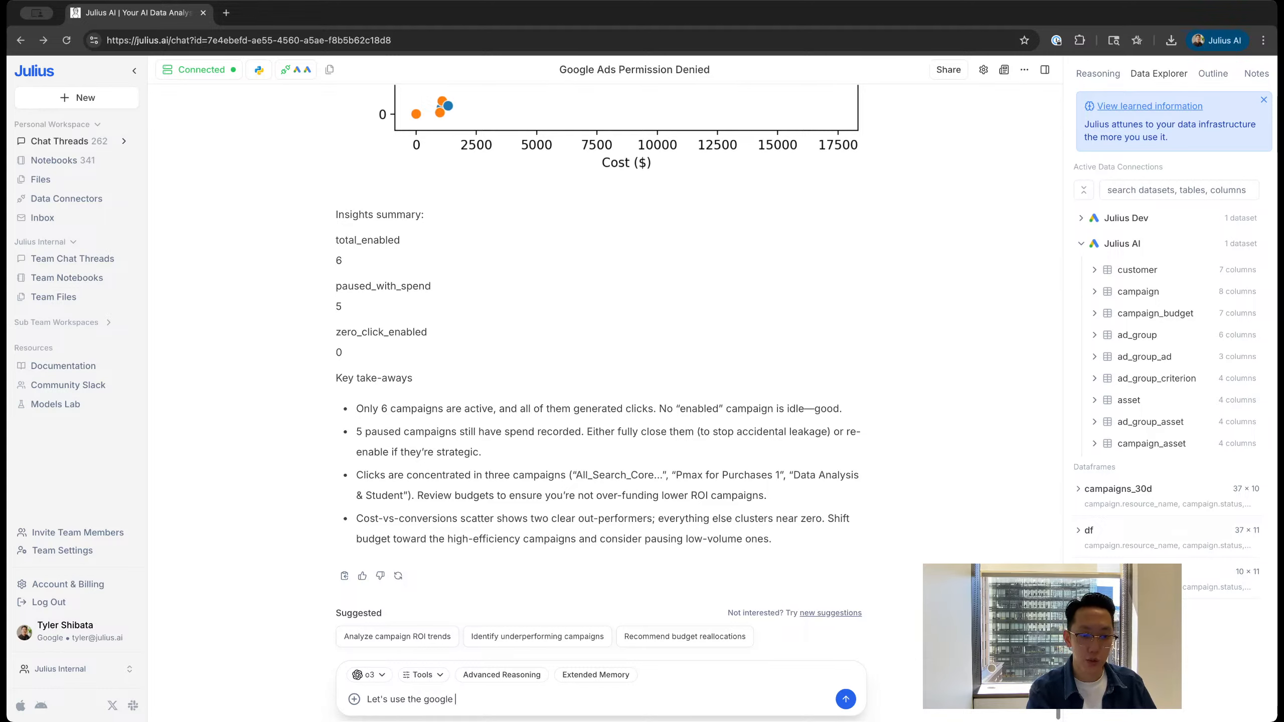
type("ads tool to get ")
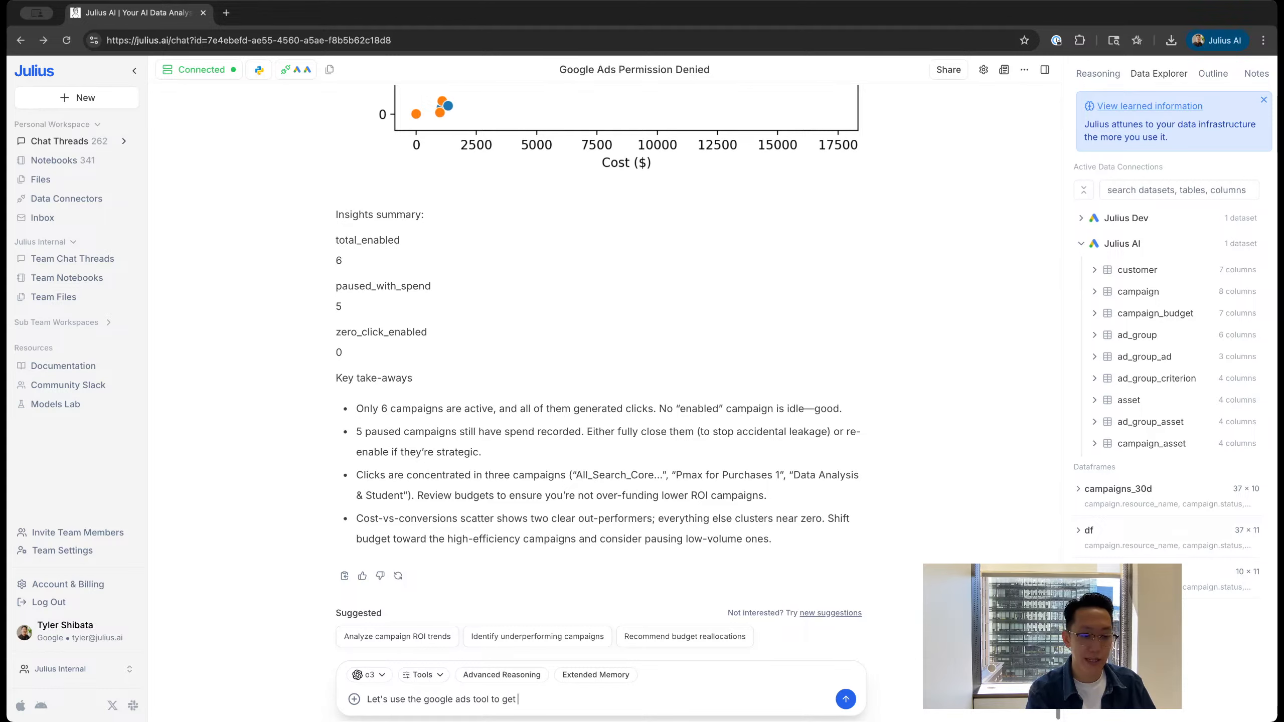
type("google keywo")
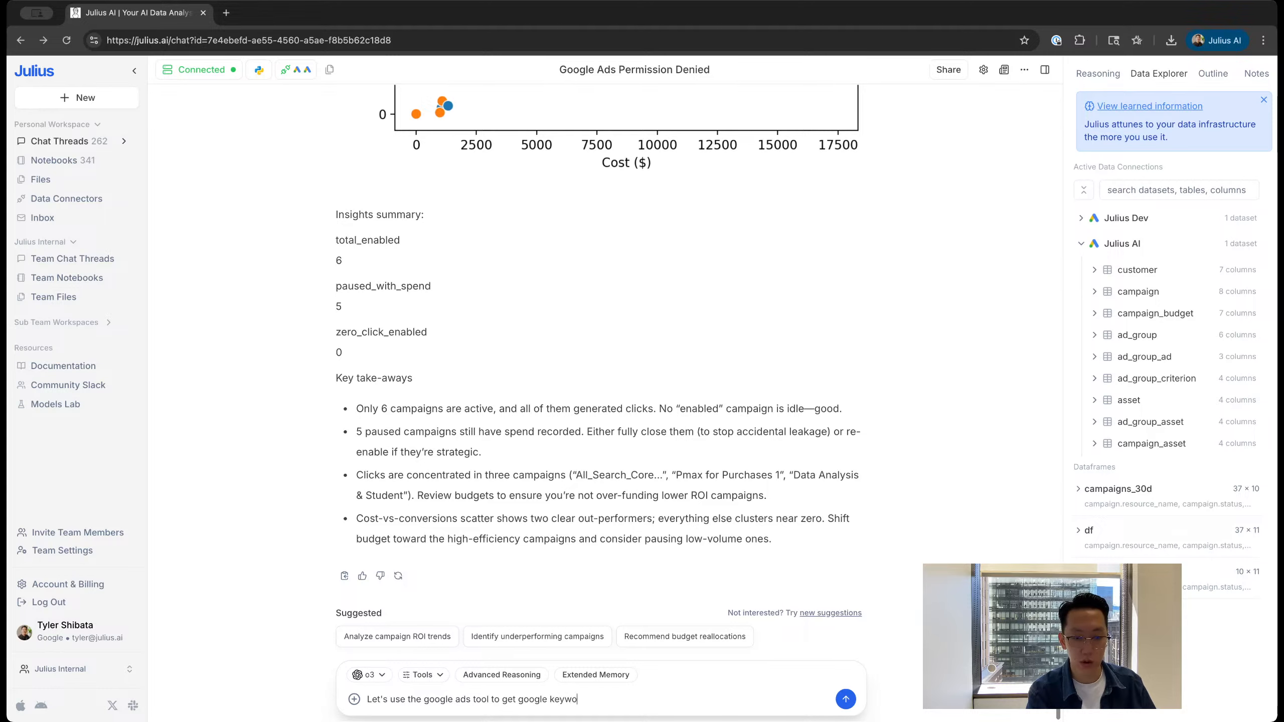
type("rd performan")
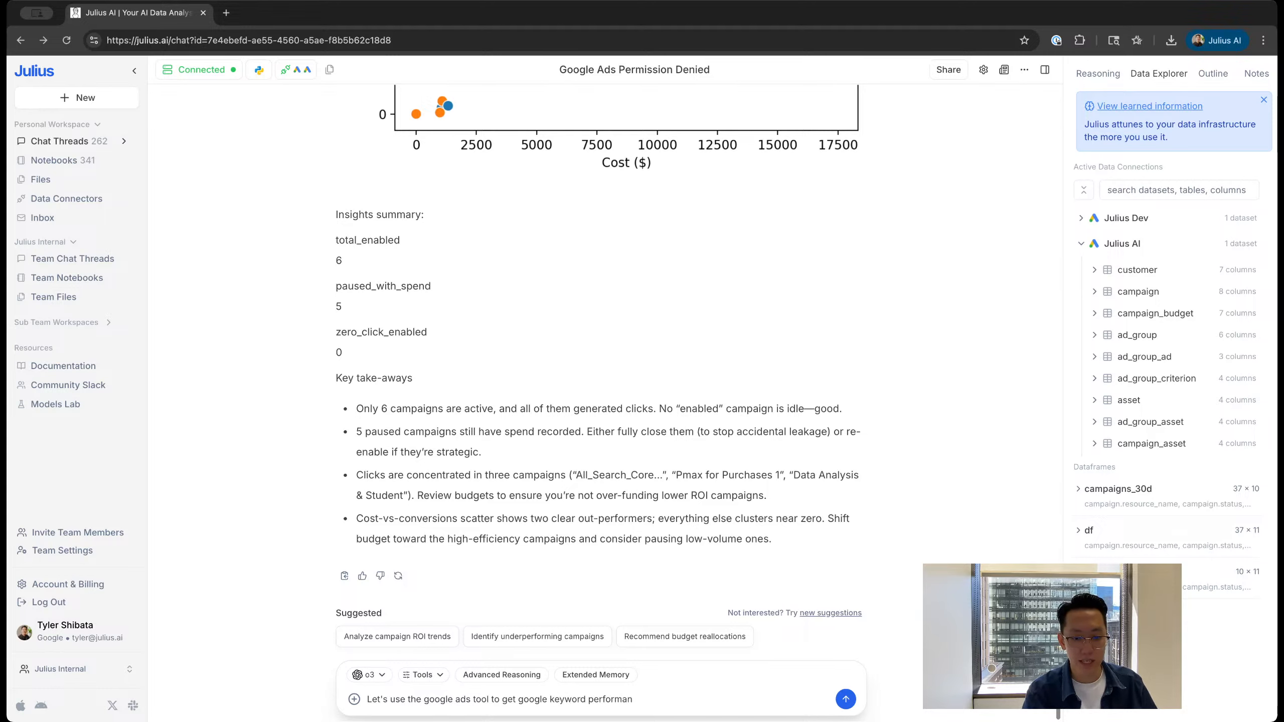
key("alt+BackSpace")
type("h")
type("istorical")
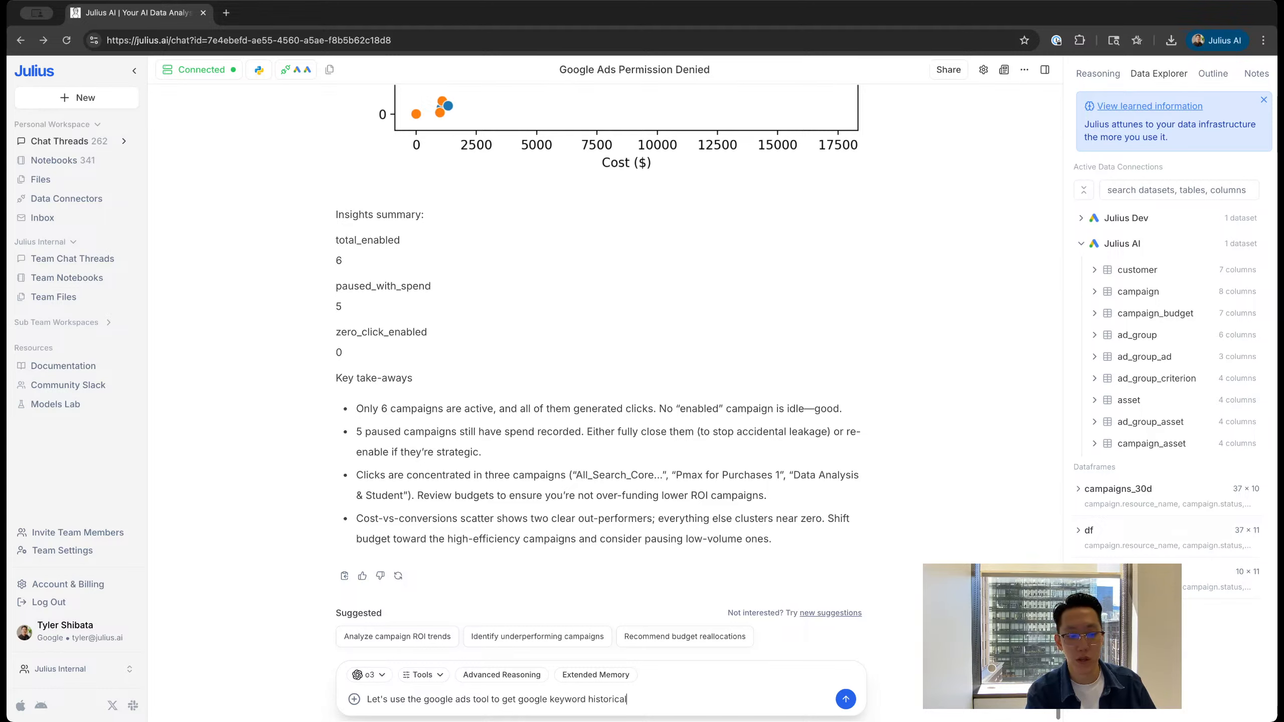
type(" performance for these ke")
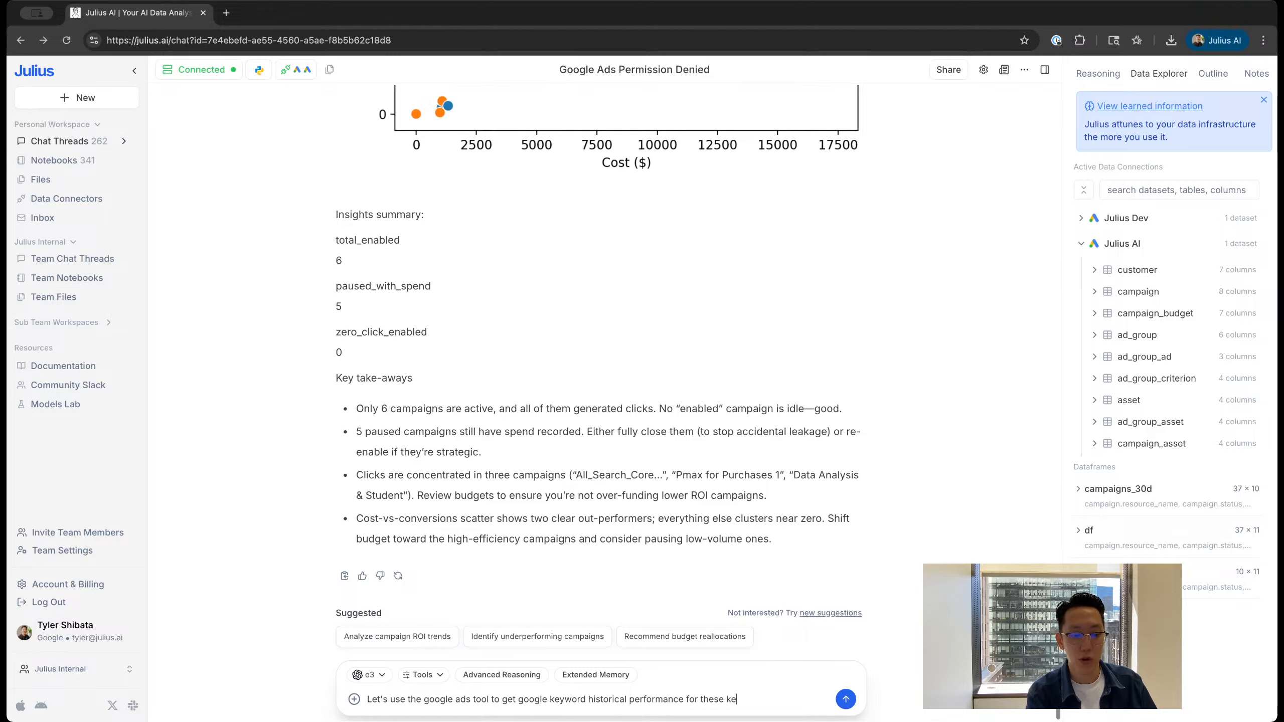
type("ywords:")
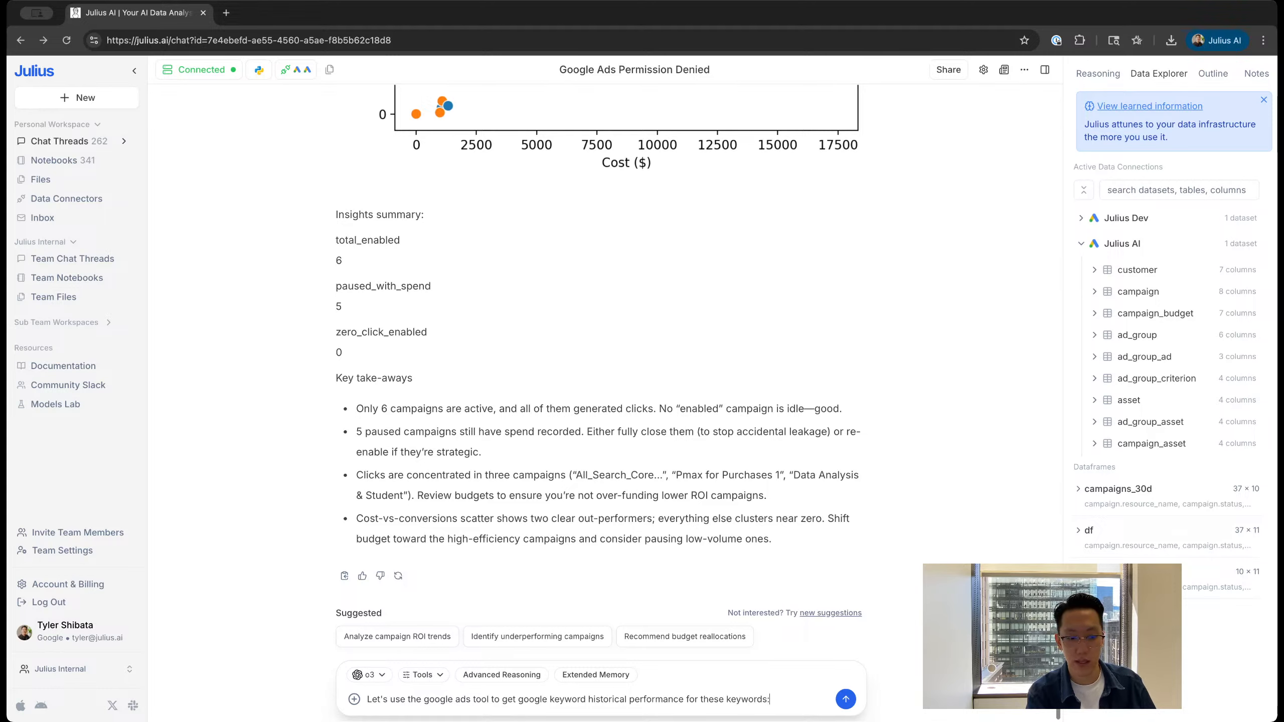
type(" adsense, google ads,")
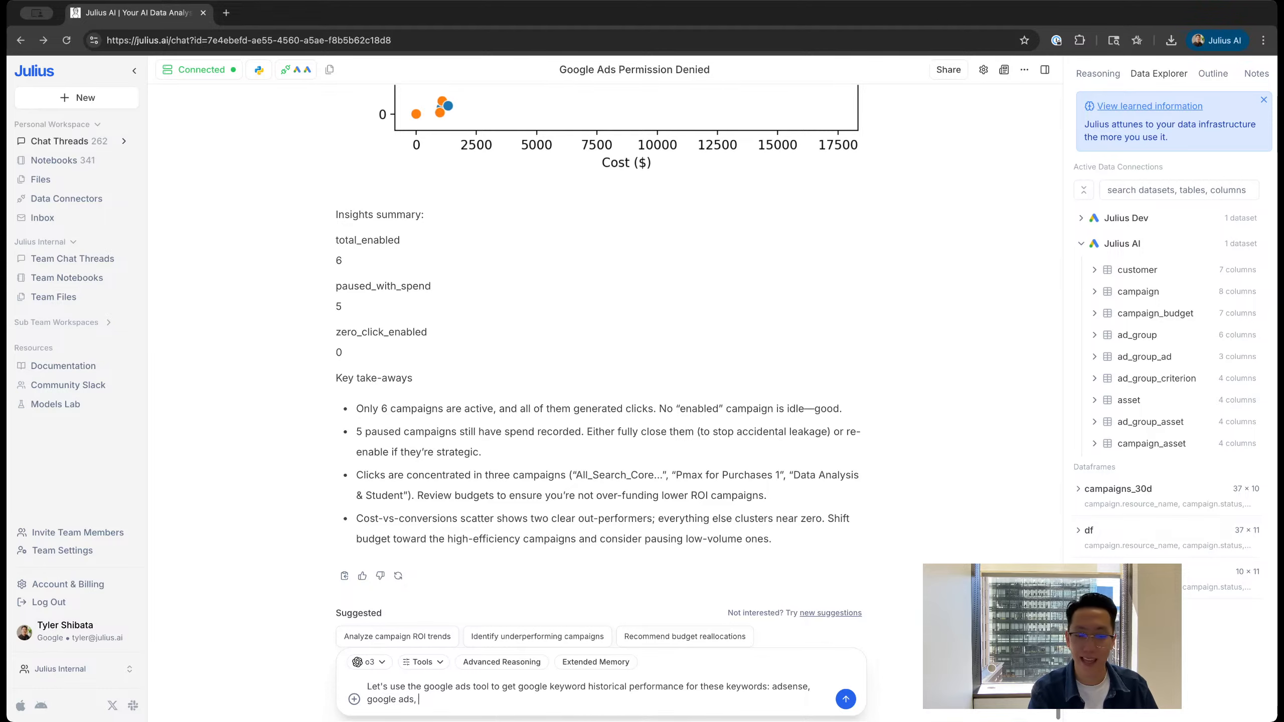
type(" ai ads")
key("Return")
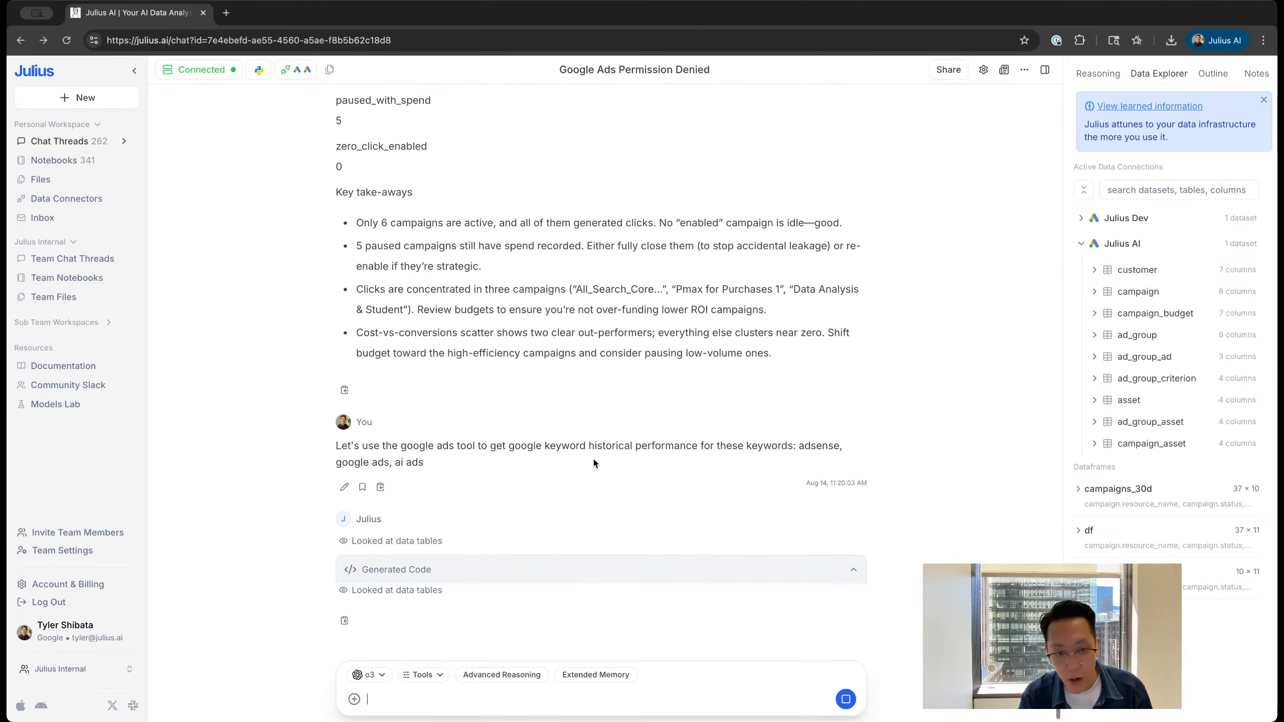
left_click(612, 577)
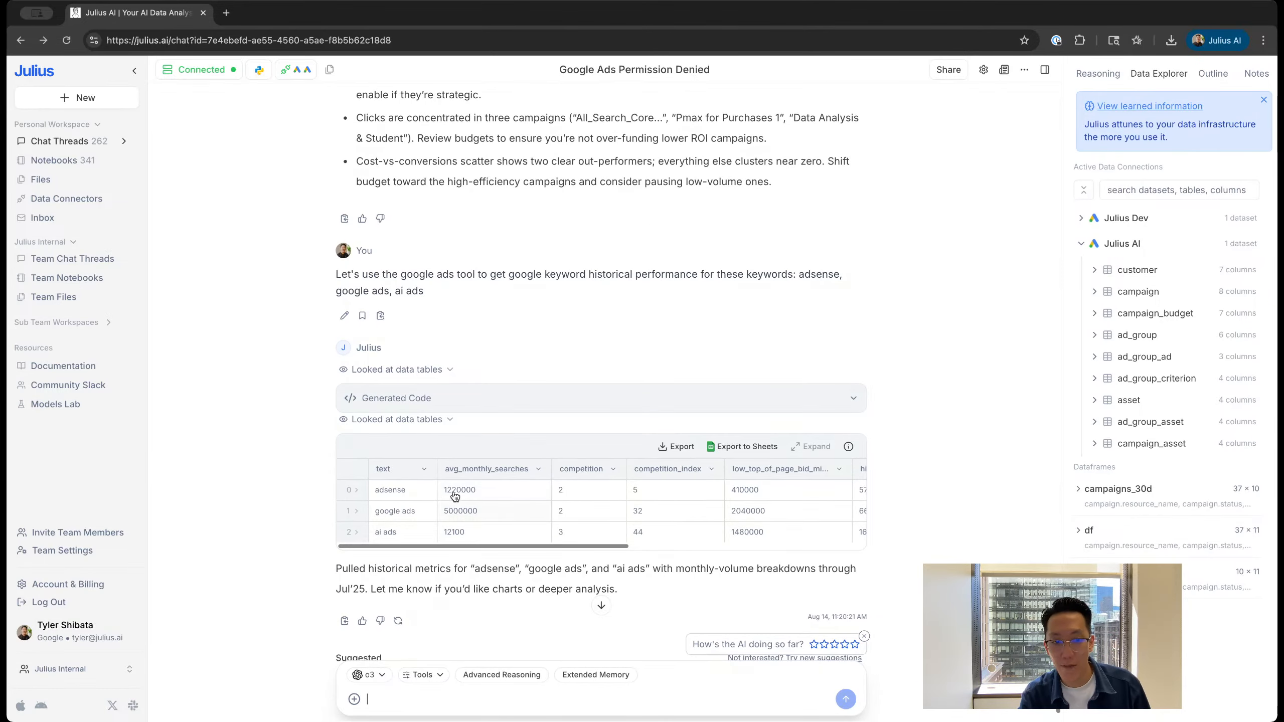
Step: Scroll the keyword metrics table right to the monthly search volumes, then back left
scroll(447, 547, "right", 3)
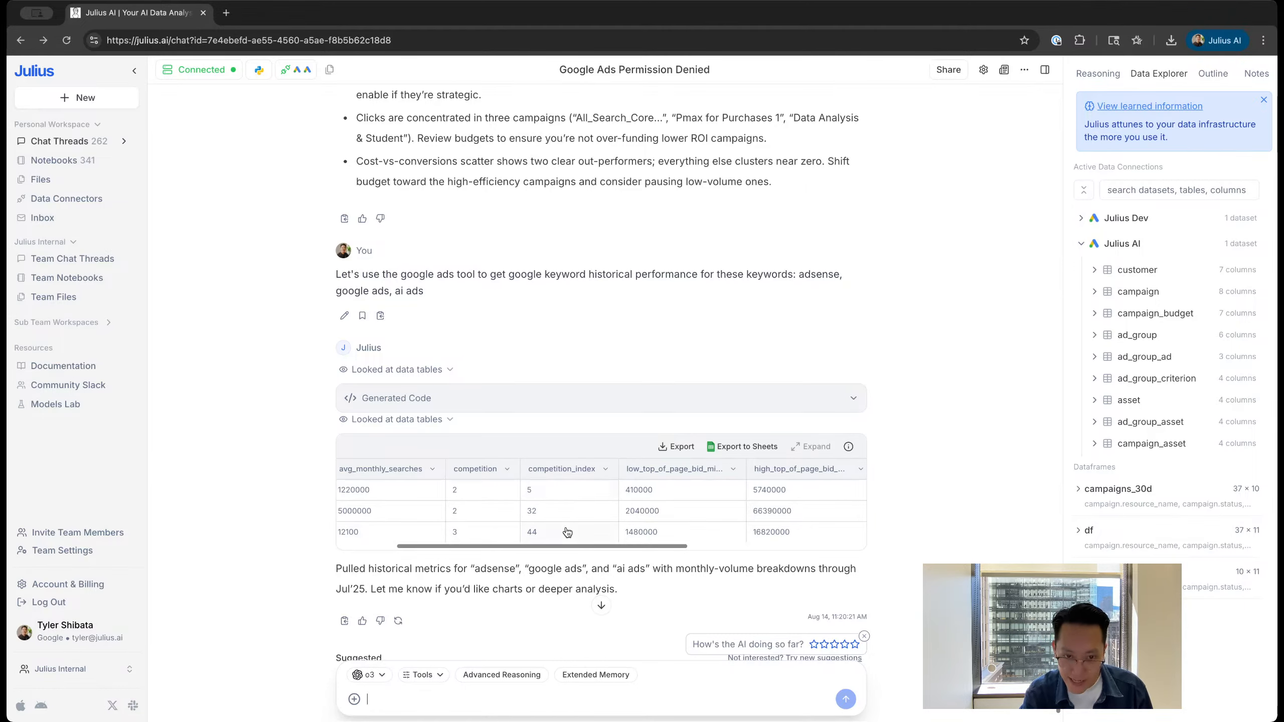
scroll(567, 531, "right", 2)
scroll(566, 531, "right", 4)
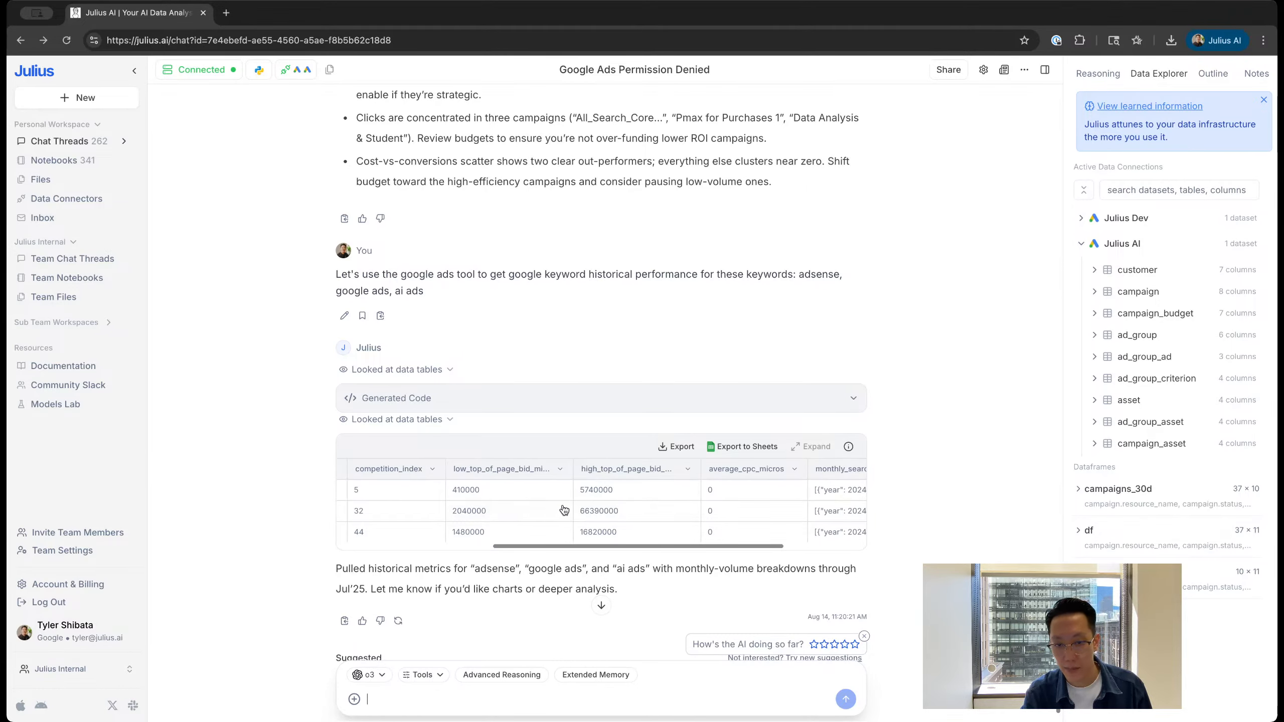
scroll(580, 513, "right", 2)
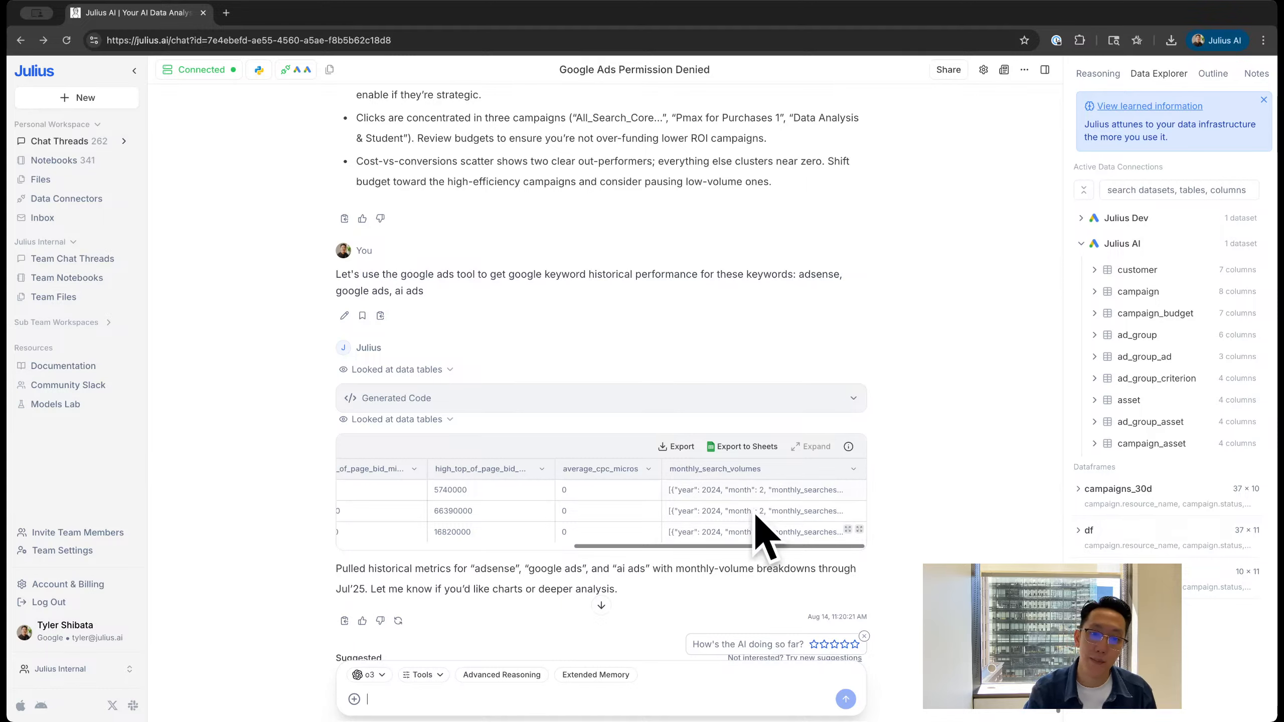
scroll(732, 487, "left", 8)
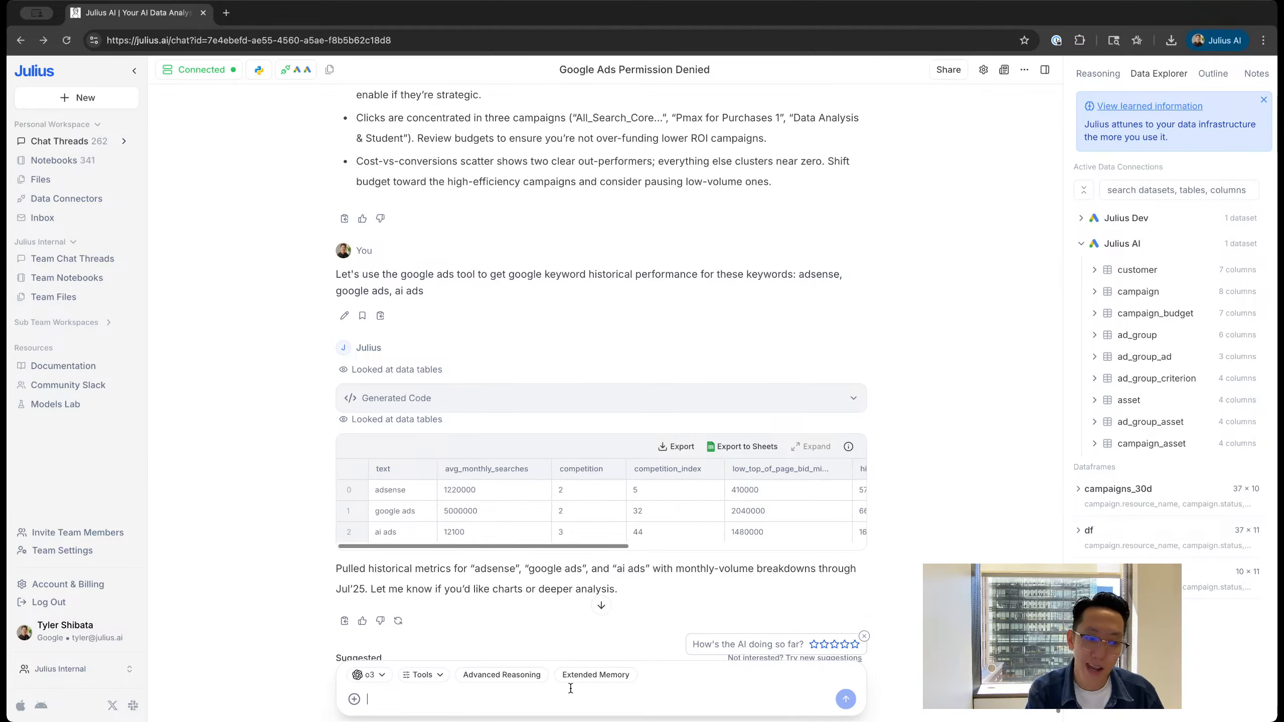
Step: Ask how to optimize the running campaigns and to forecast and visualize future keyword volume
type("Taki")
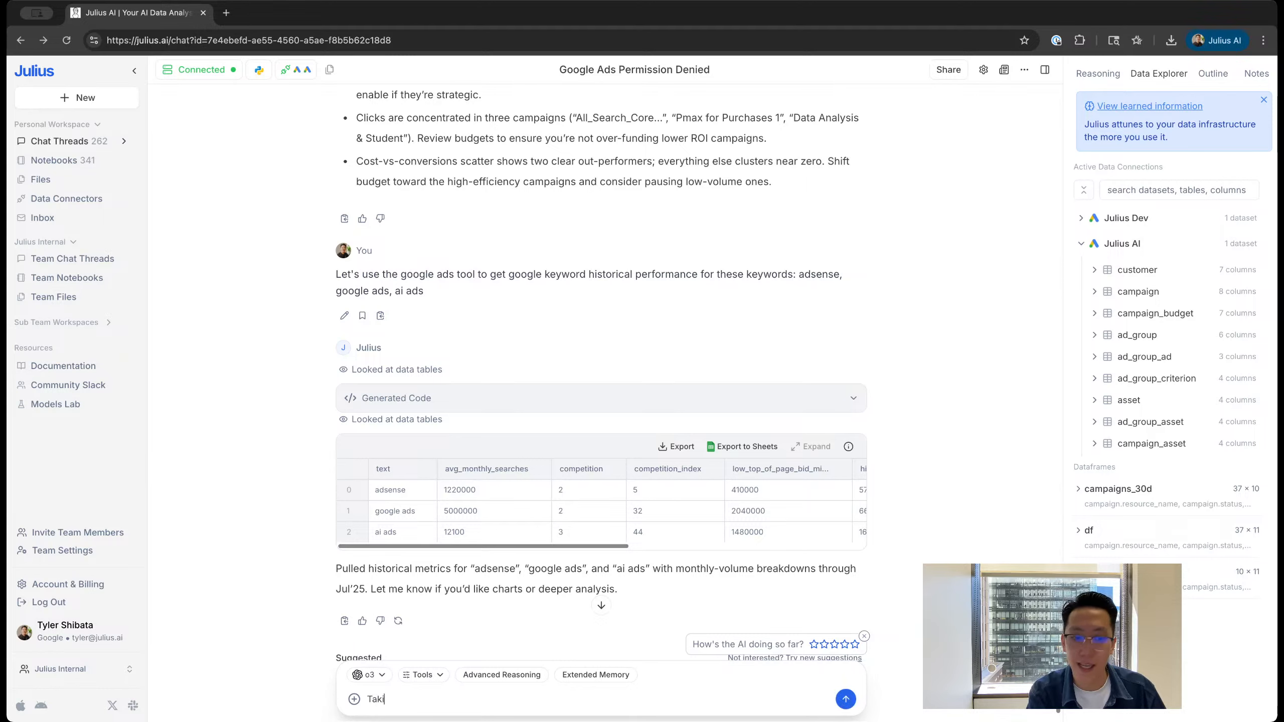
type("ng these into accou")
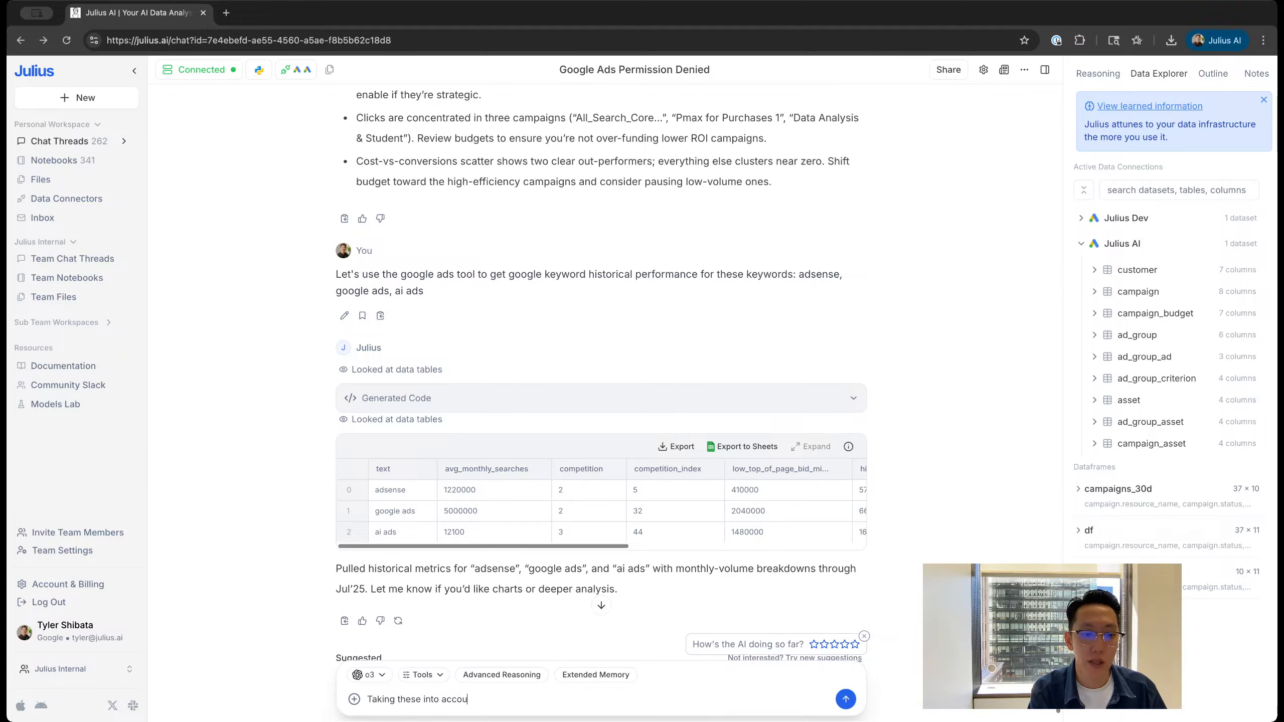
type("nt, how can we optimize o")
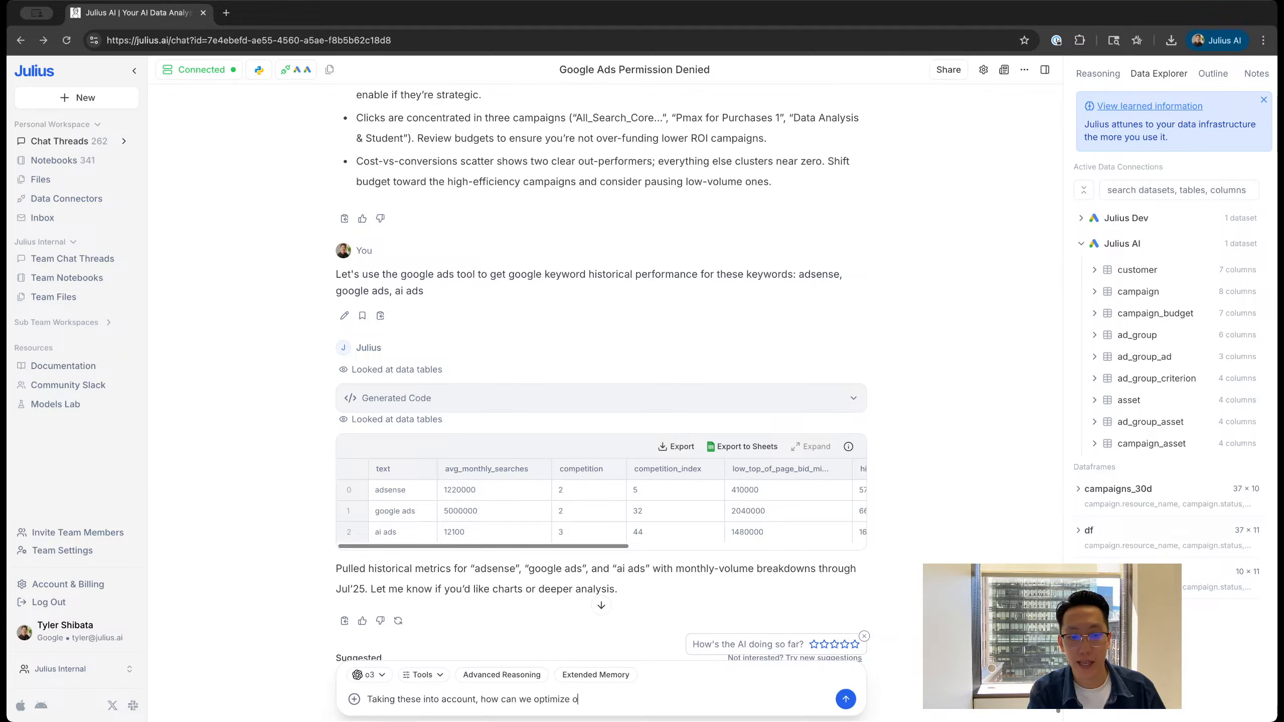
type("ur campaigns that we'r")
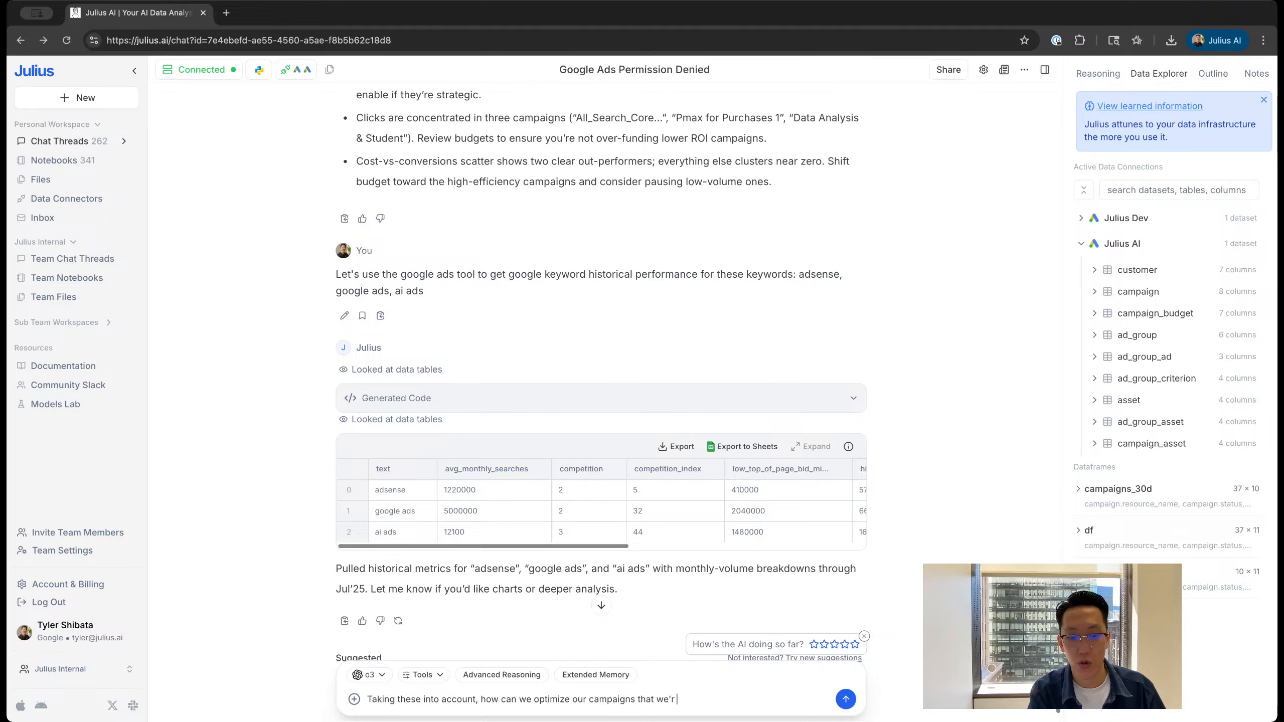
type("e running/")
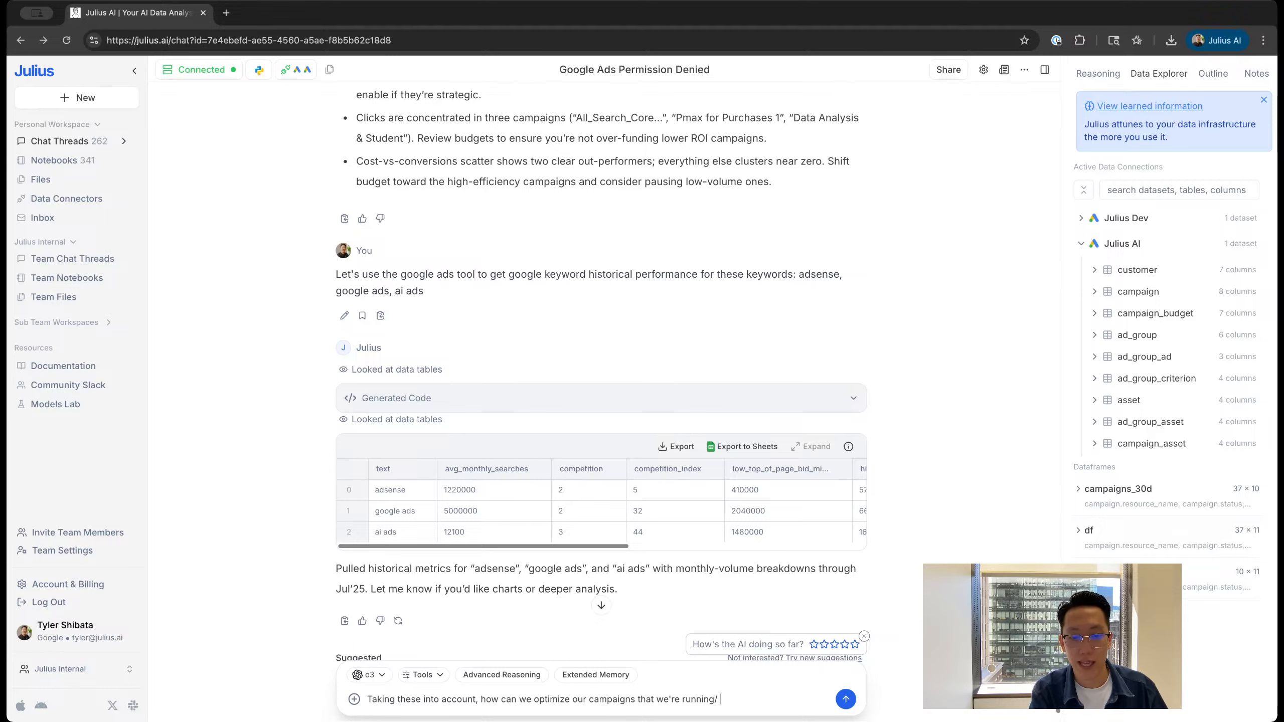
key("BackSpace")
key("BackSpace")
type("? can you forecast ")
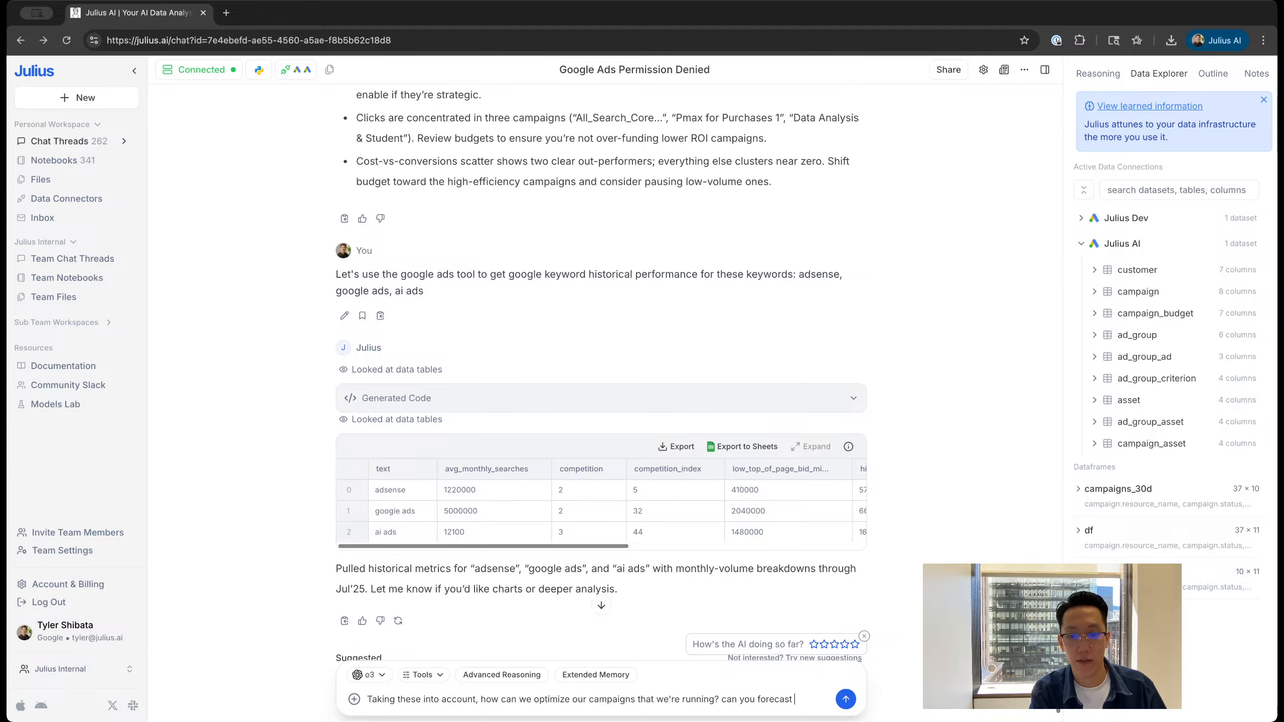
type("future trend vol")
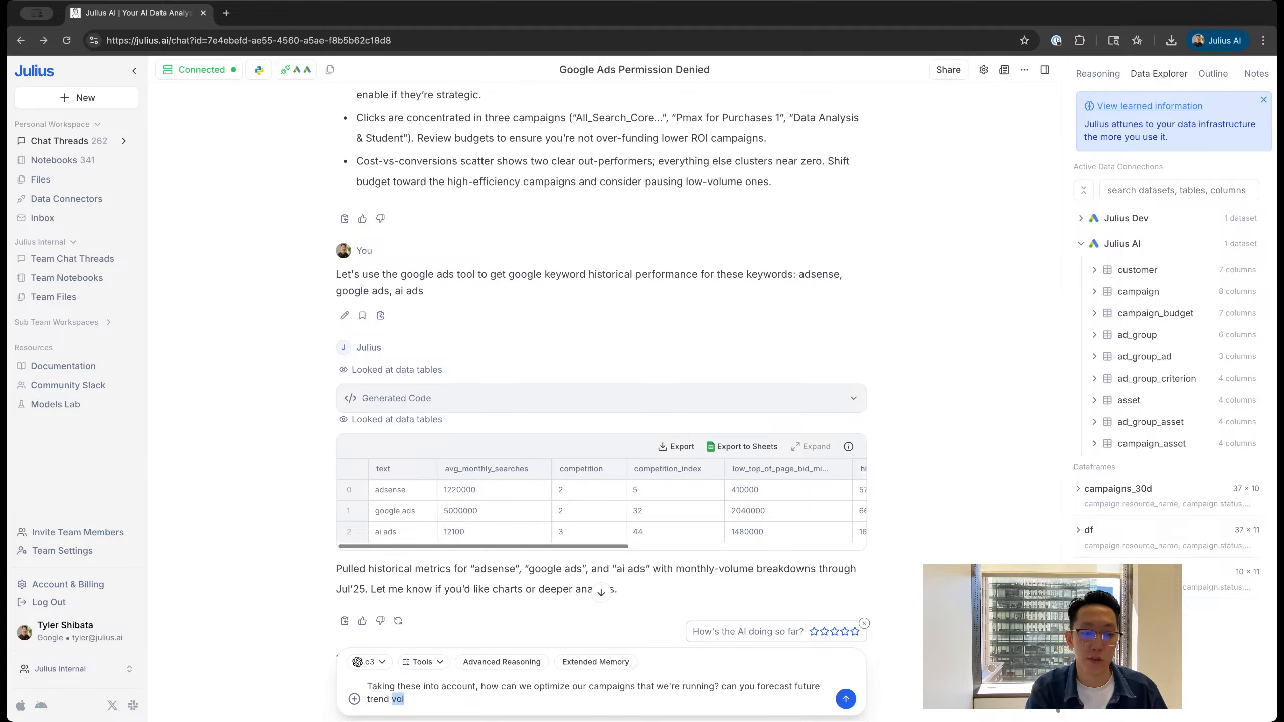
key("alt+shift+Left")
type("keyb")
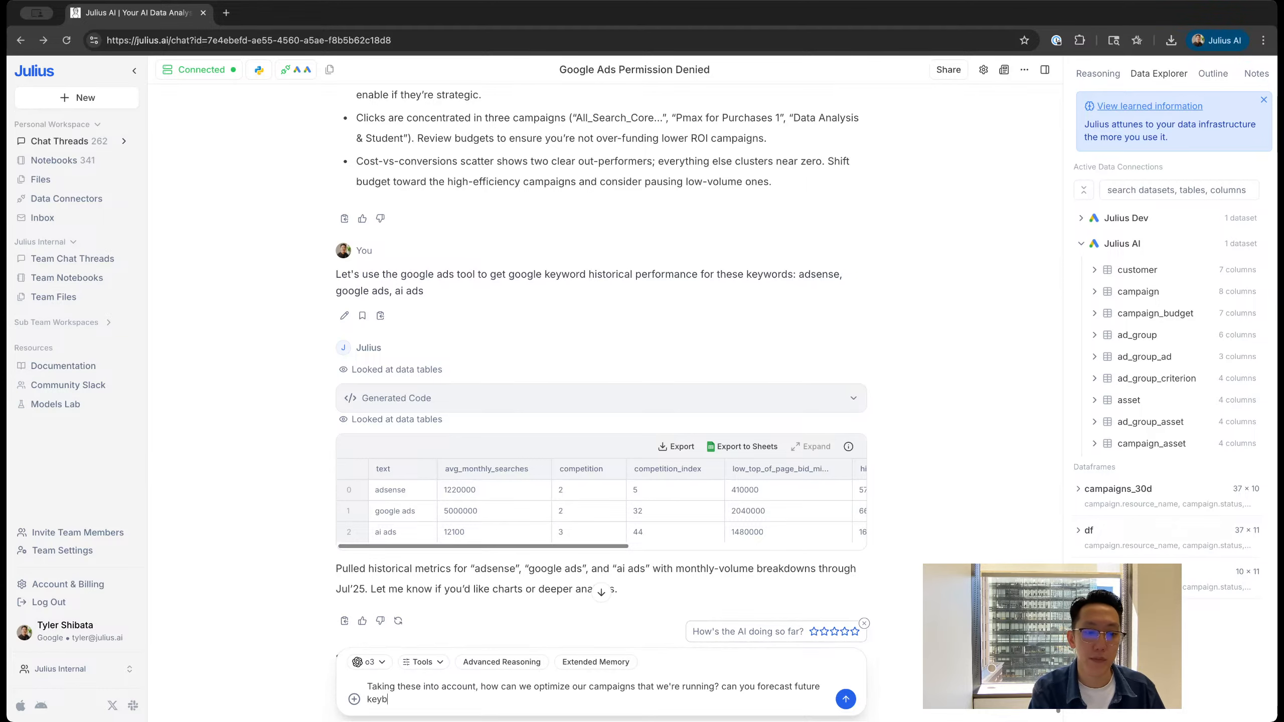
key("BackSpace")
type("word volume and ")
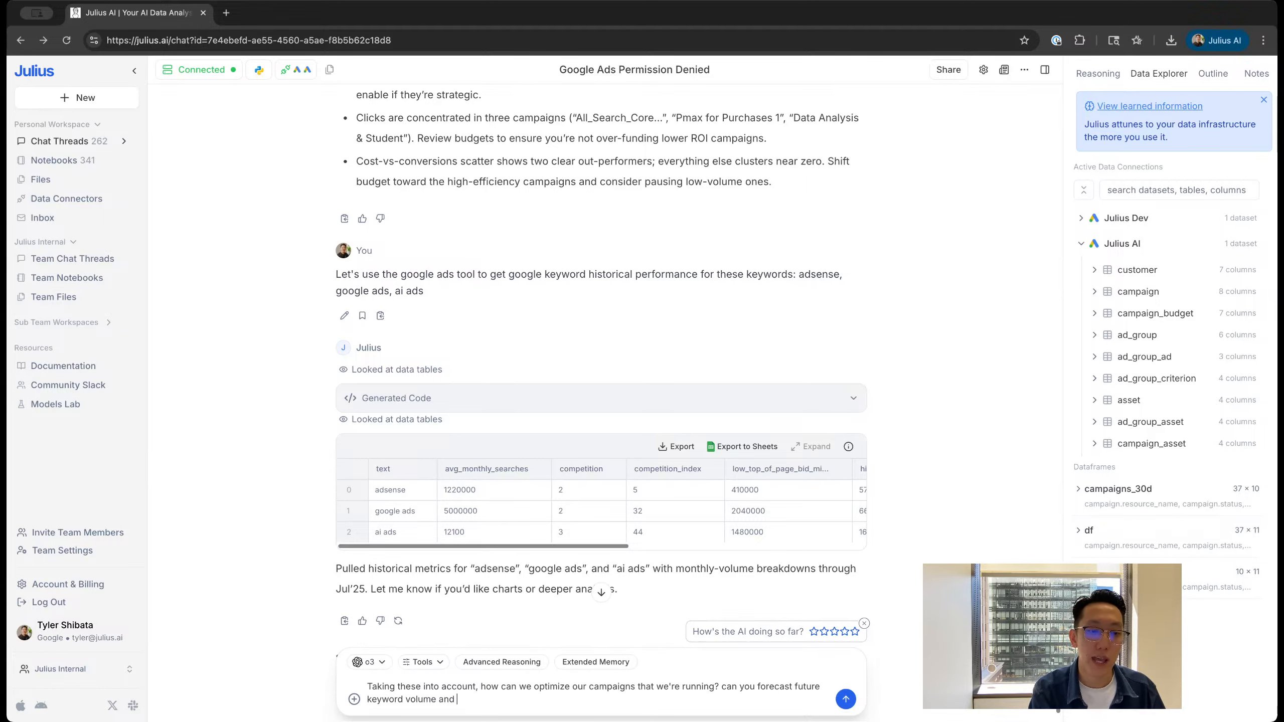
type("f")
key("BackSpace")
type("vis")
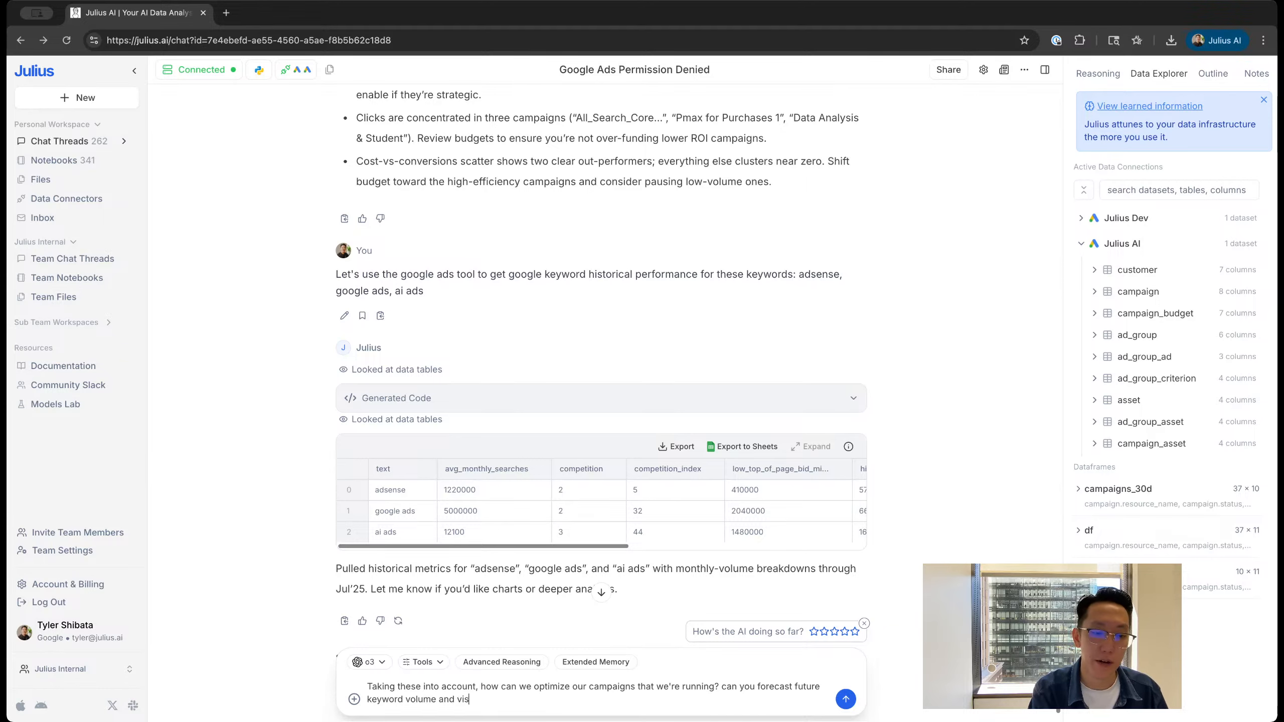
type("ualize it?")
key("Return")
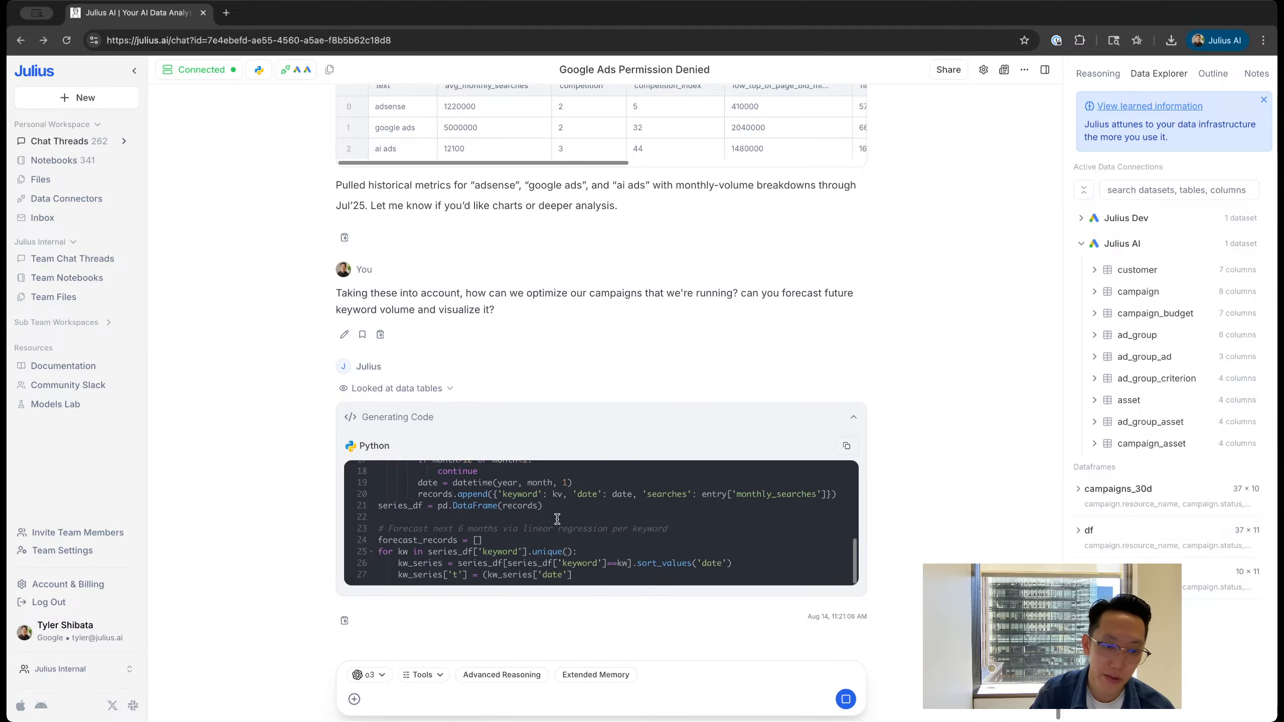
Step: Scroll the chat to follow the streaming six-month keyword-forecast code as it runs
scroll(520, 263, "up", 4)
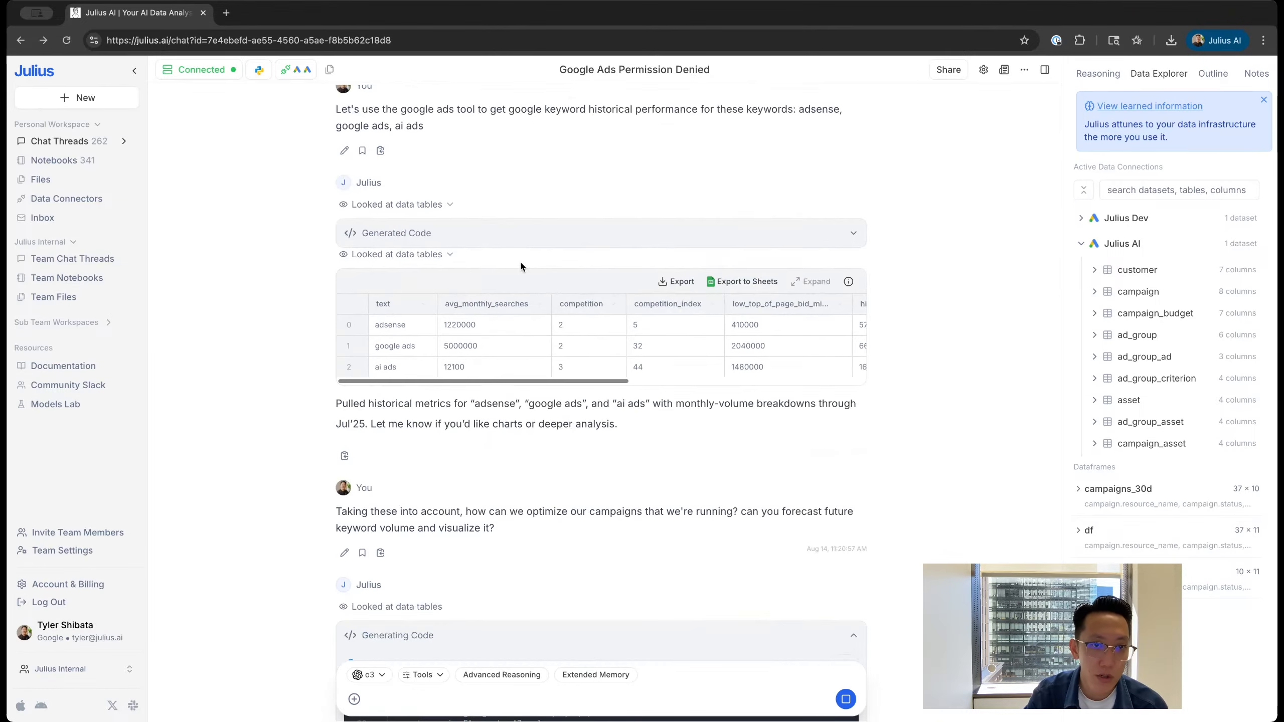
scroll(683, 344, "down", 3)
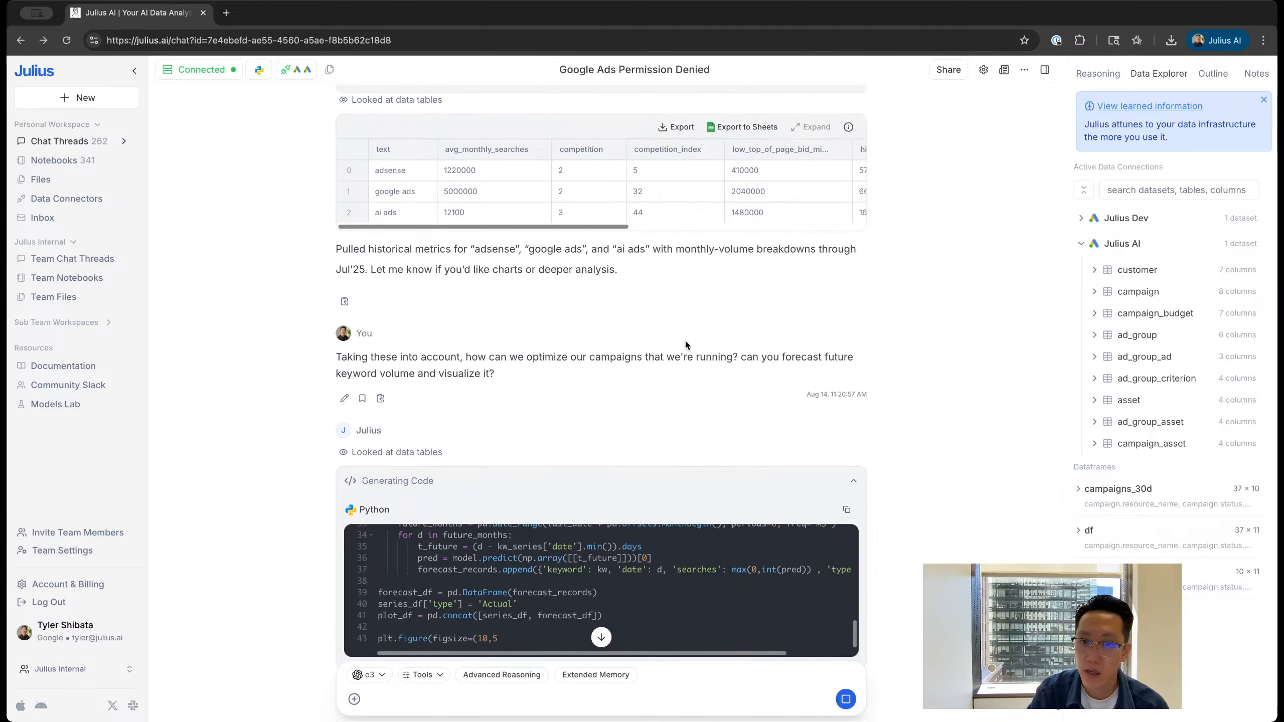
scroll(686, 344, "down", 3)
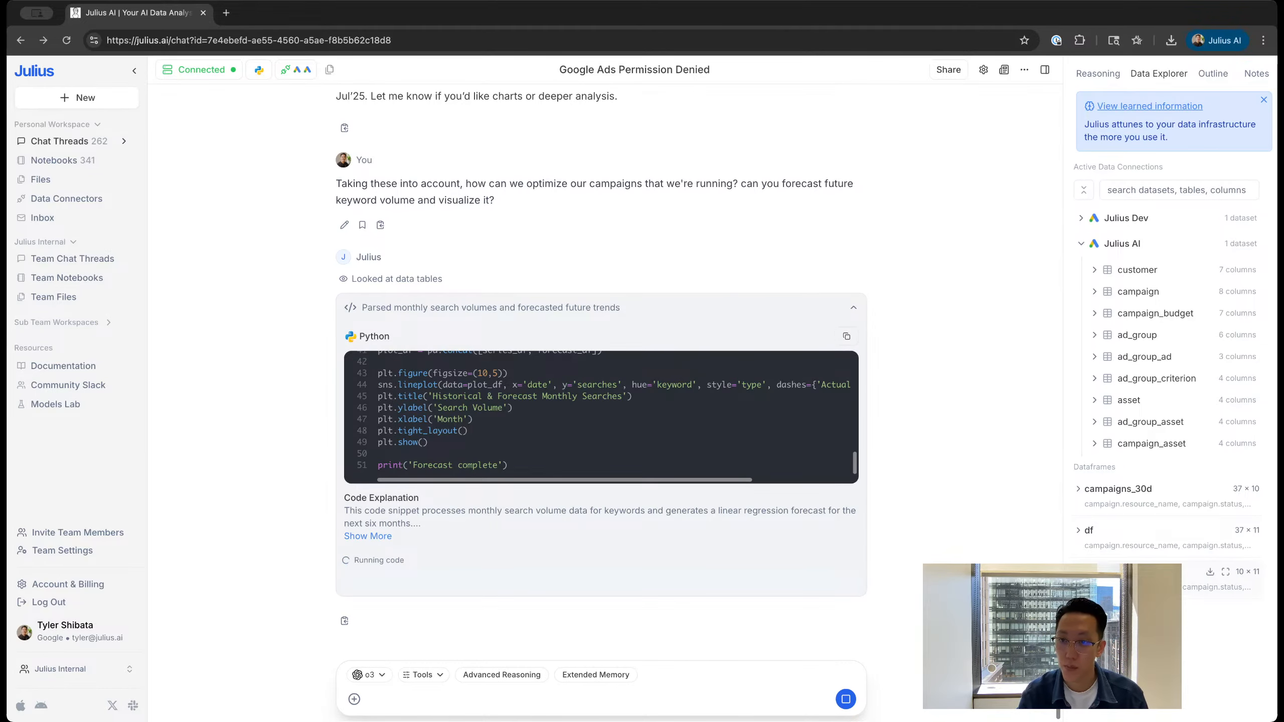
Step: Widen the Data Explorer and preview sample rows of the customer, campaign and ad_group tables
left_click(1094, 273)
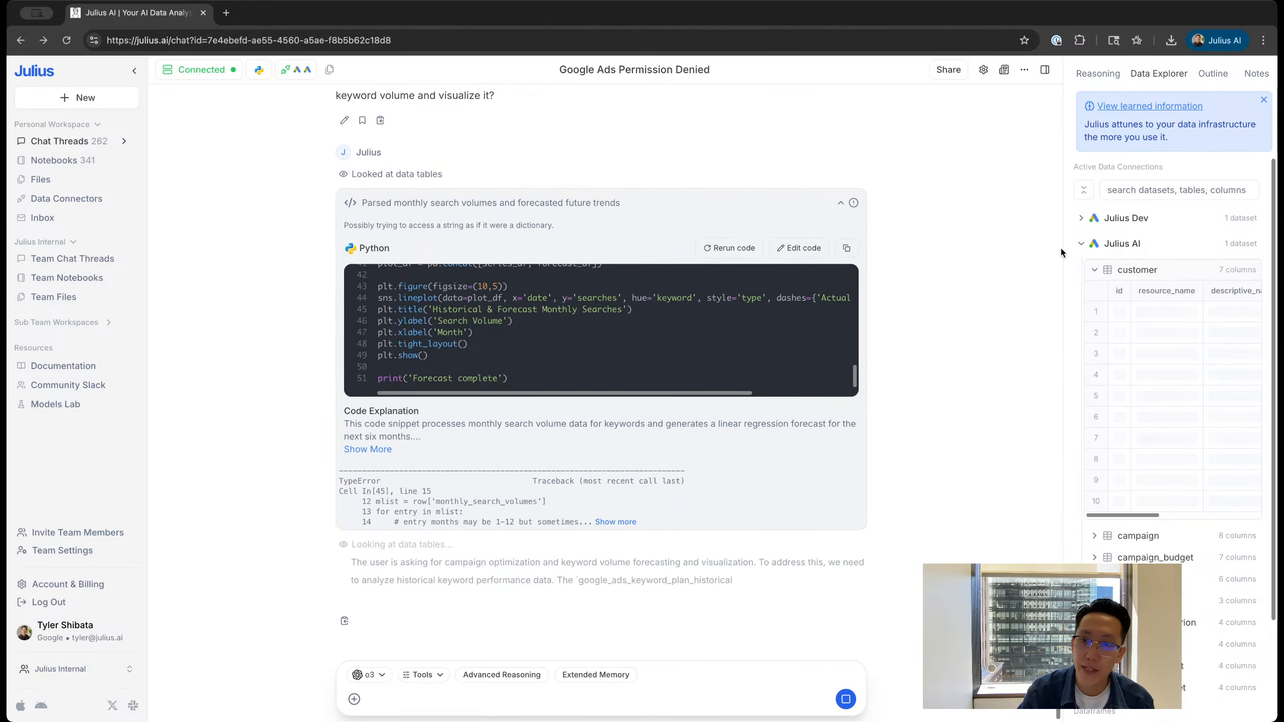
left_click_drag(1061, 247, 823, 248)
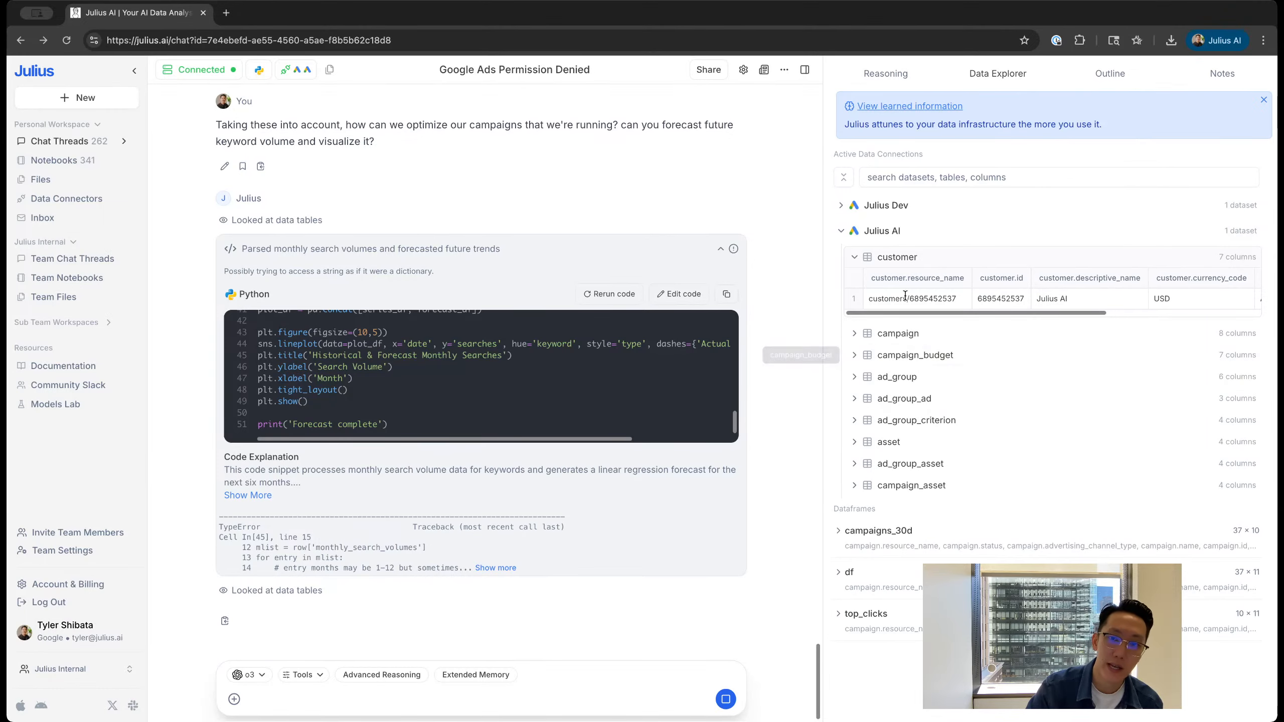
left_click(855, 335)
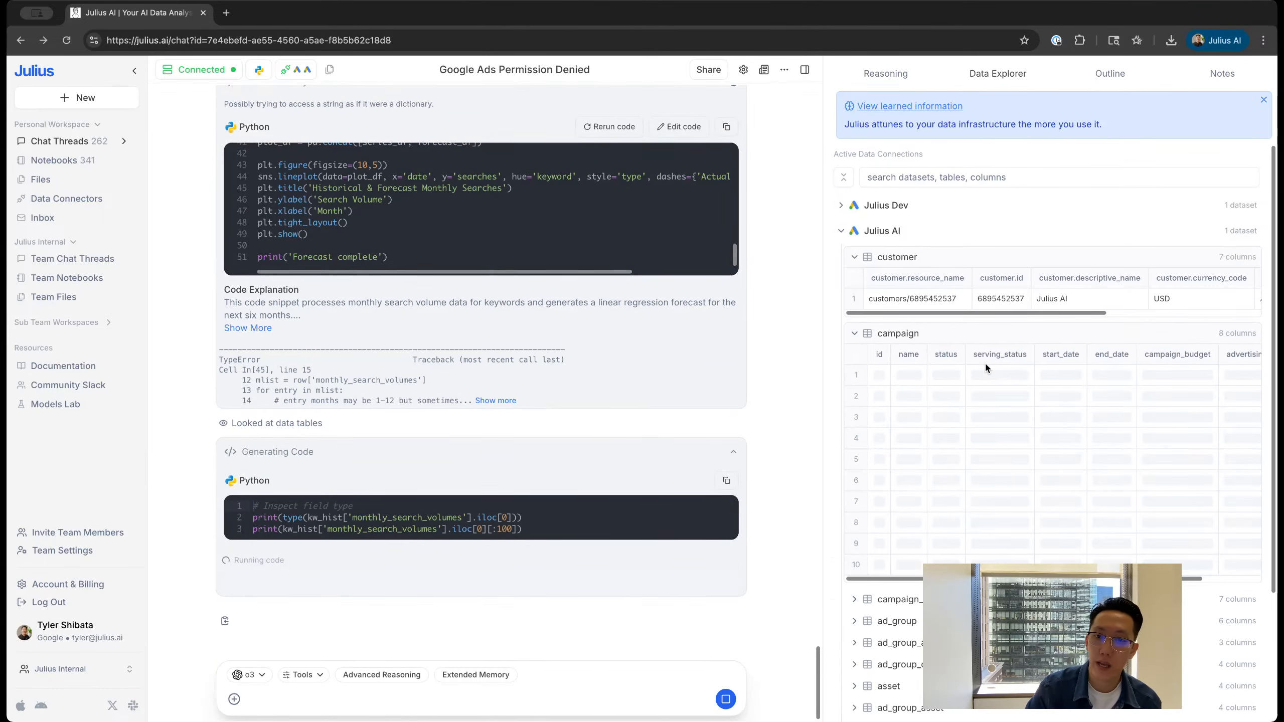
scroll(983, 361, "down", 1)
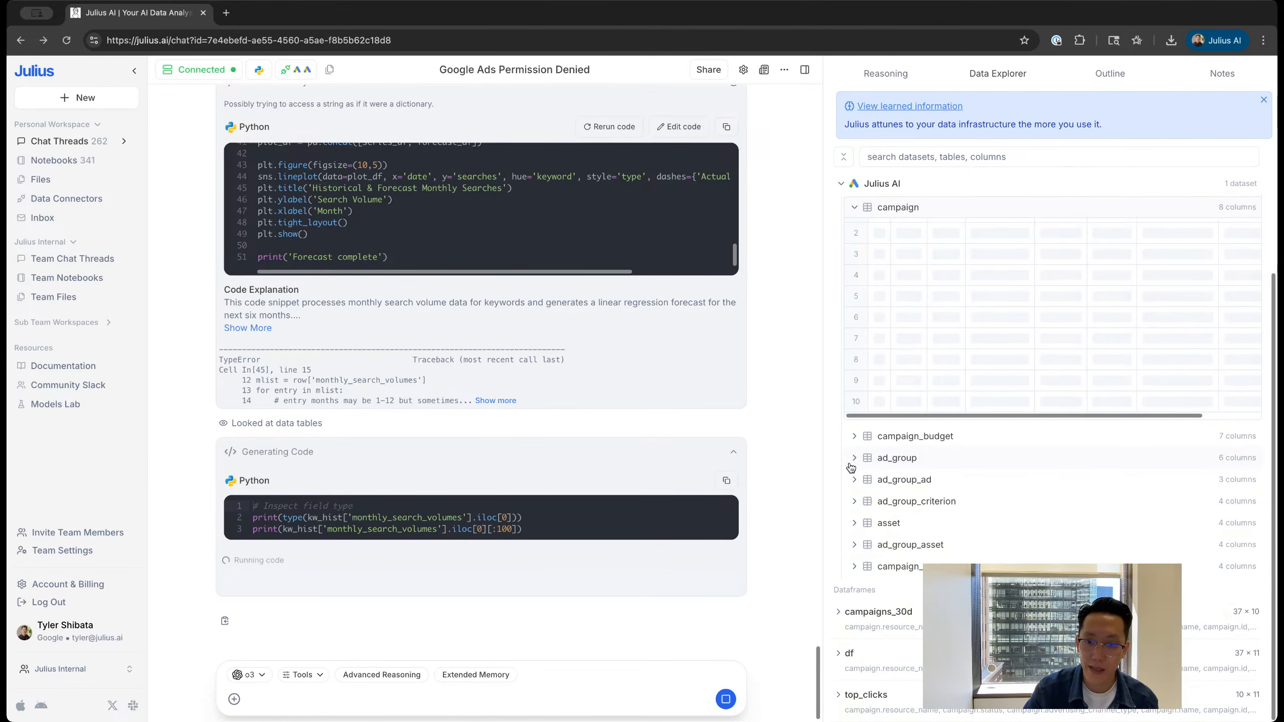
left_click(897, 458)
scroll(927, 334, "down", 5)
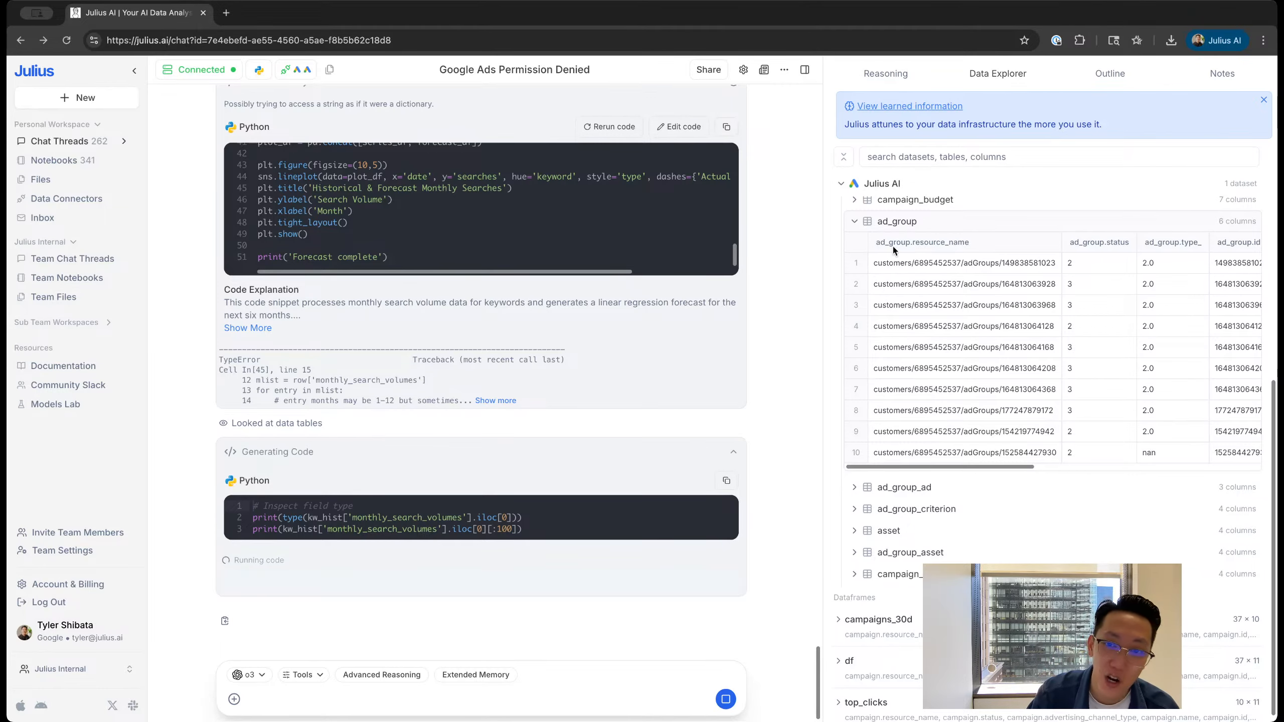
scroll(979, 307, "right", 5)
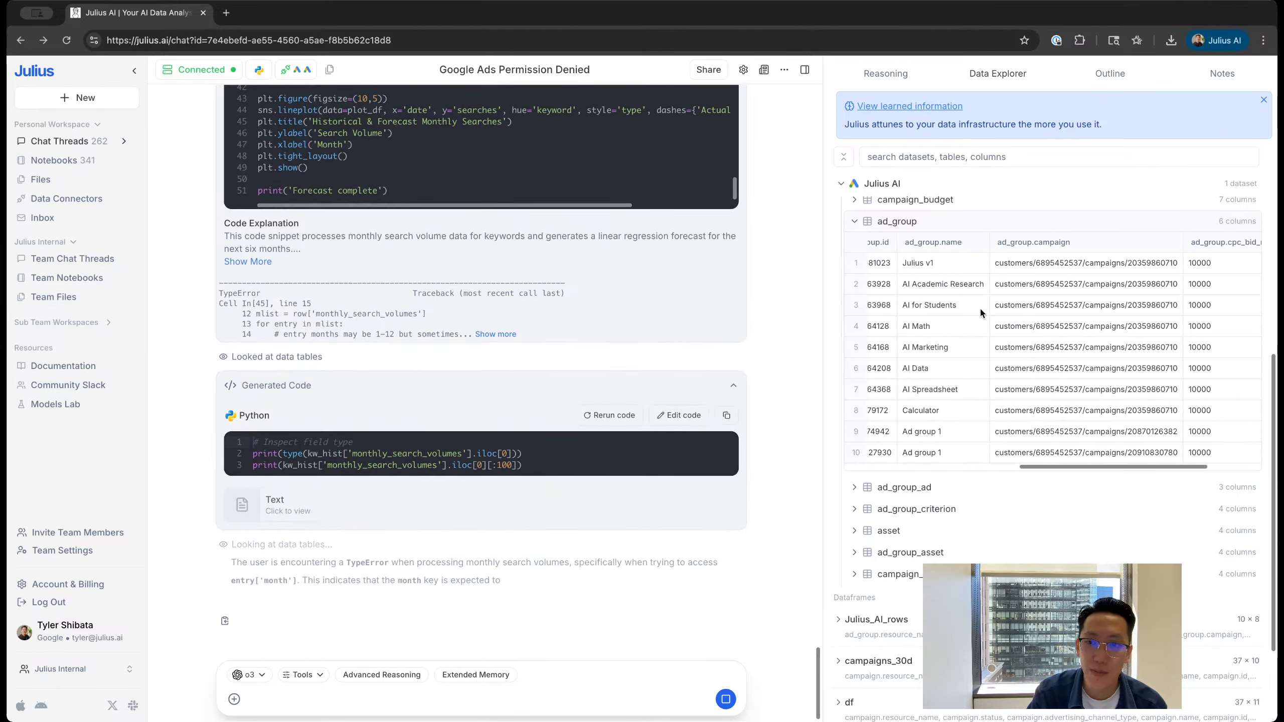
scroll(1097, 267, "left", 10)
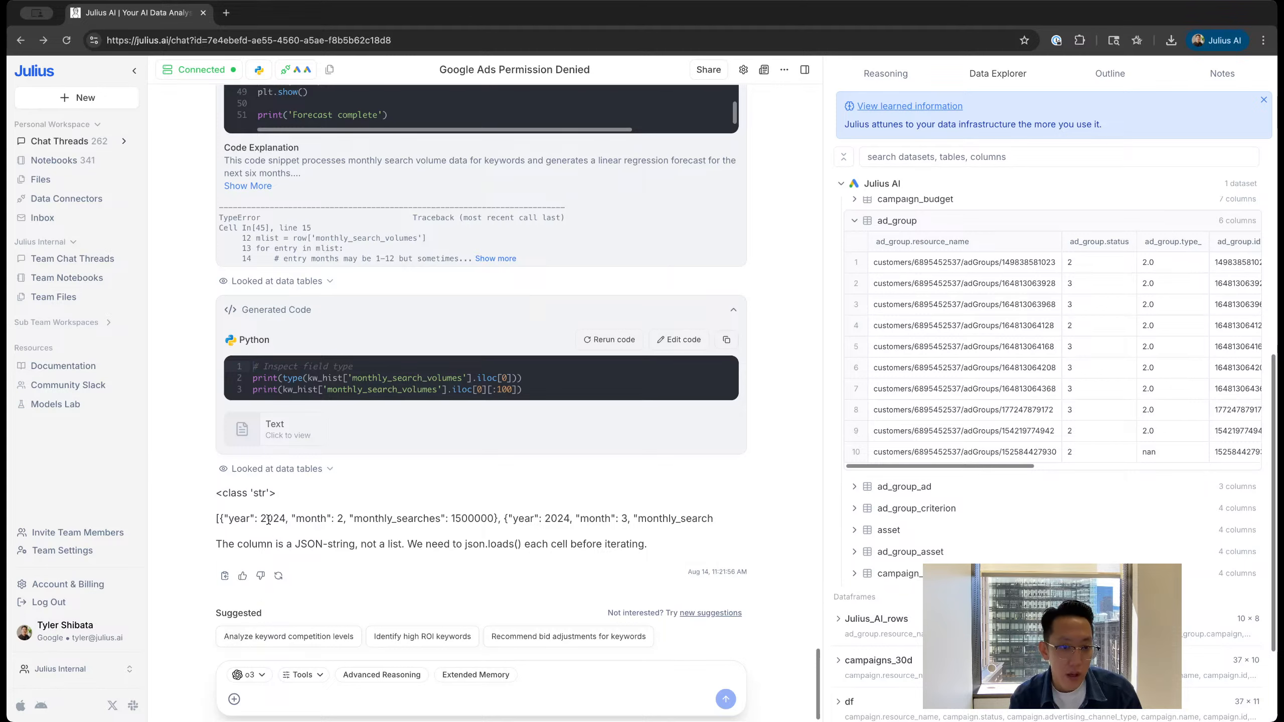
Step: Ask Julius 'Possible to visualize the above?' and follow the plotting code it generates
left_click(452, 703)
type("Po")
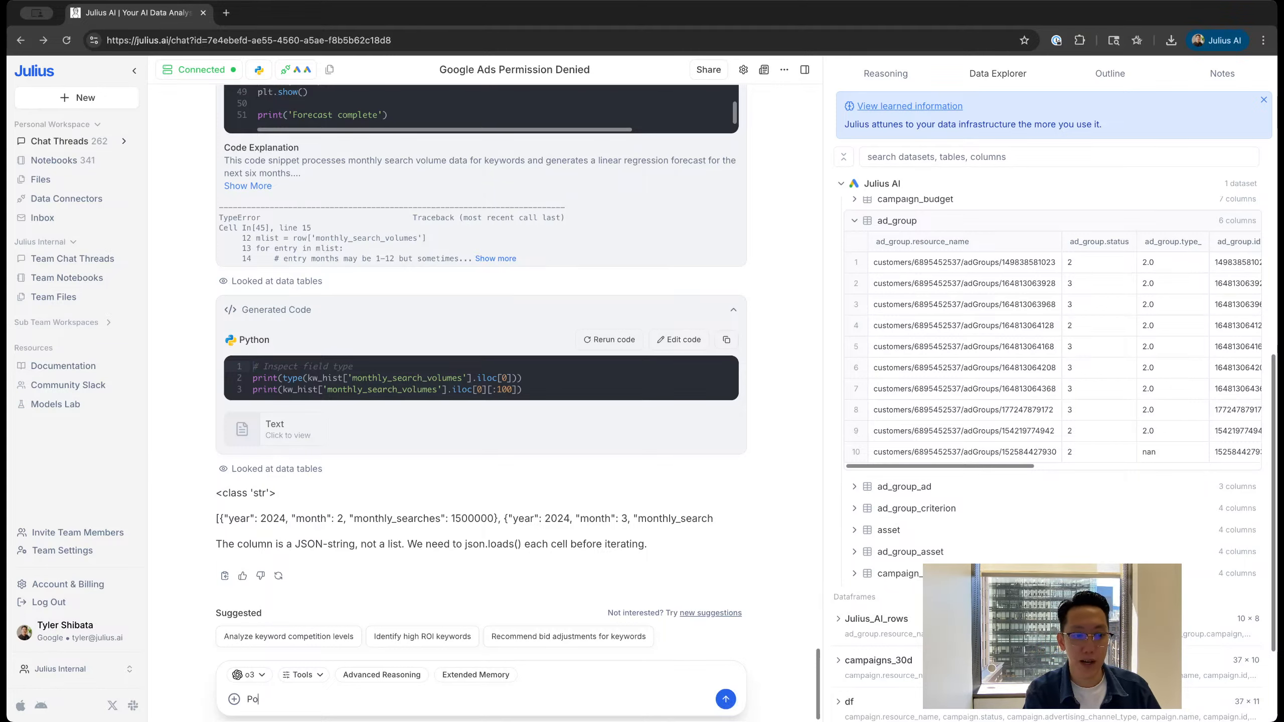
type("ssible to visualize the ab")
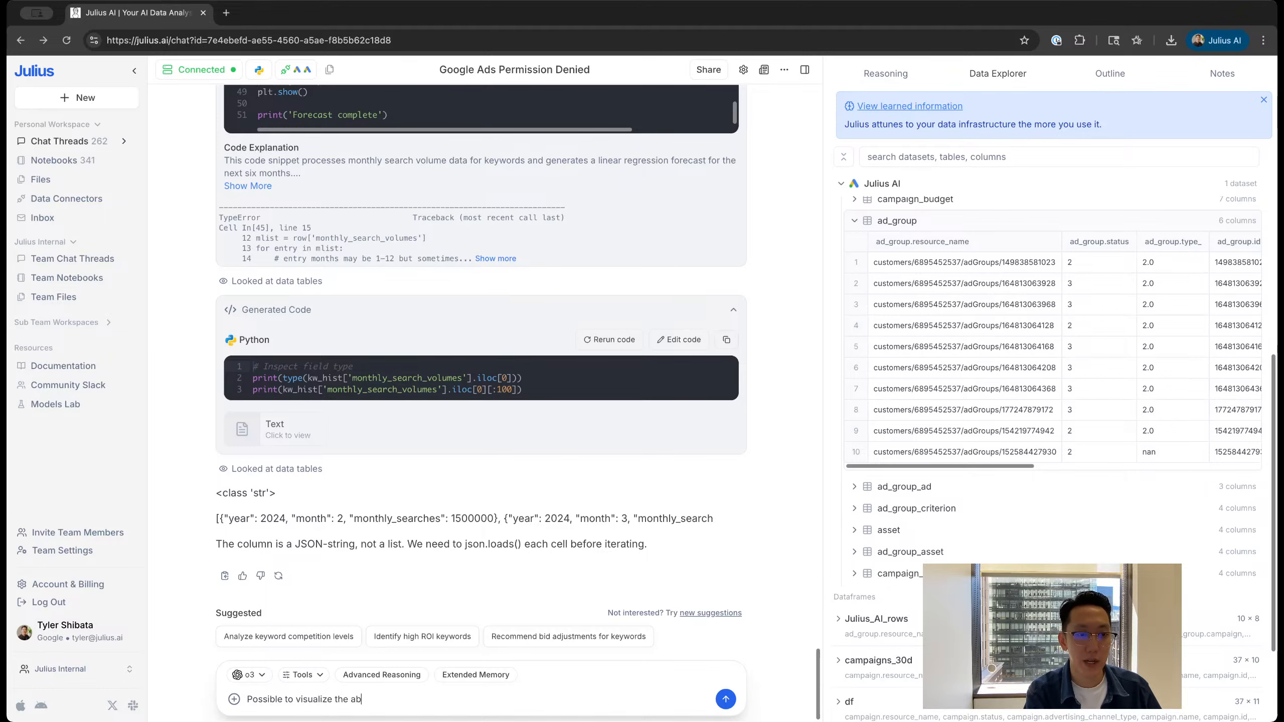
type("ove?")
key("Return")
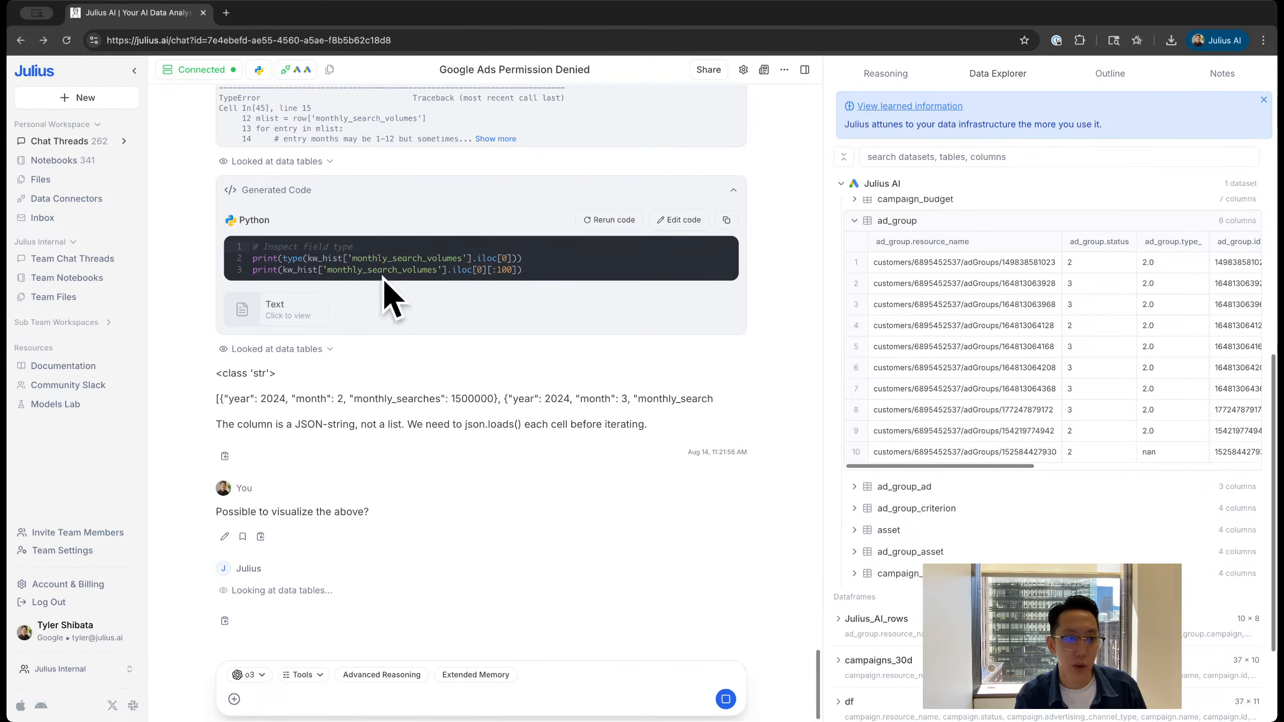
scroll(526, 497, "up", 8)
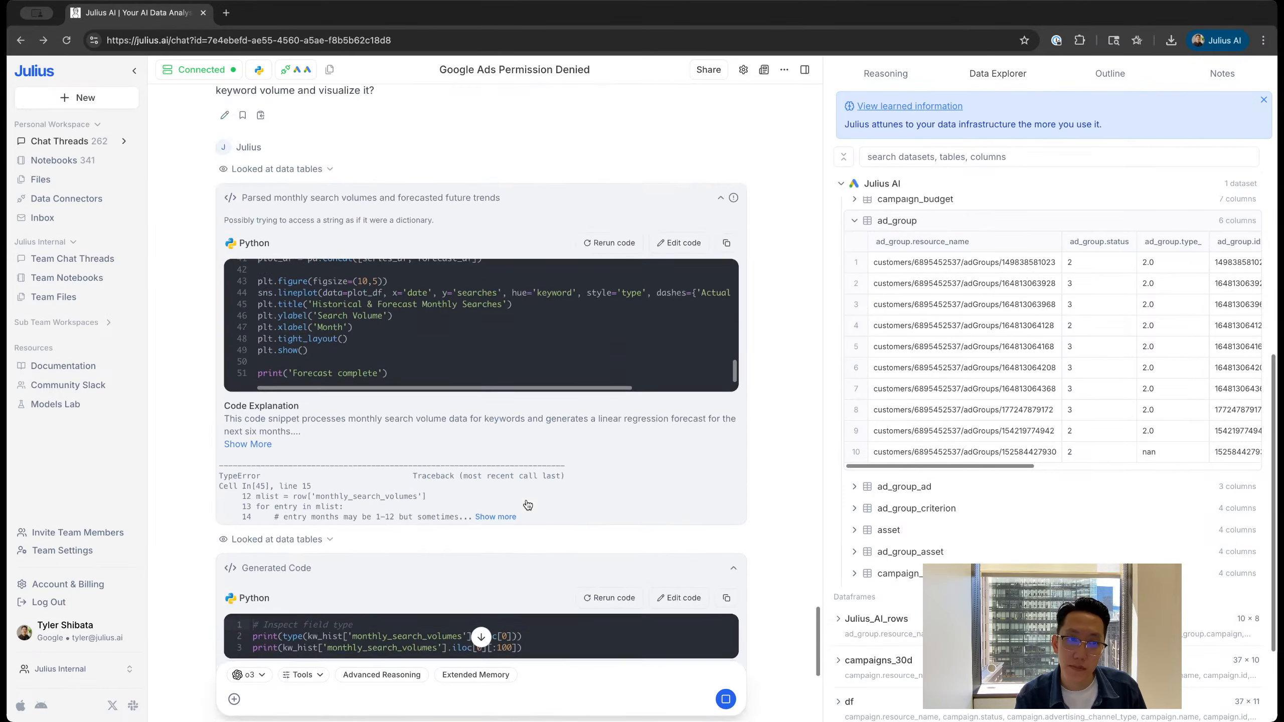
scroll(527, 503, "down", 8)
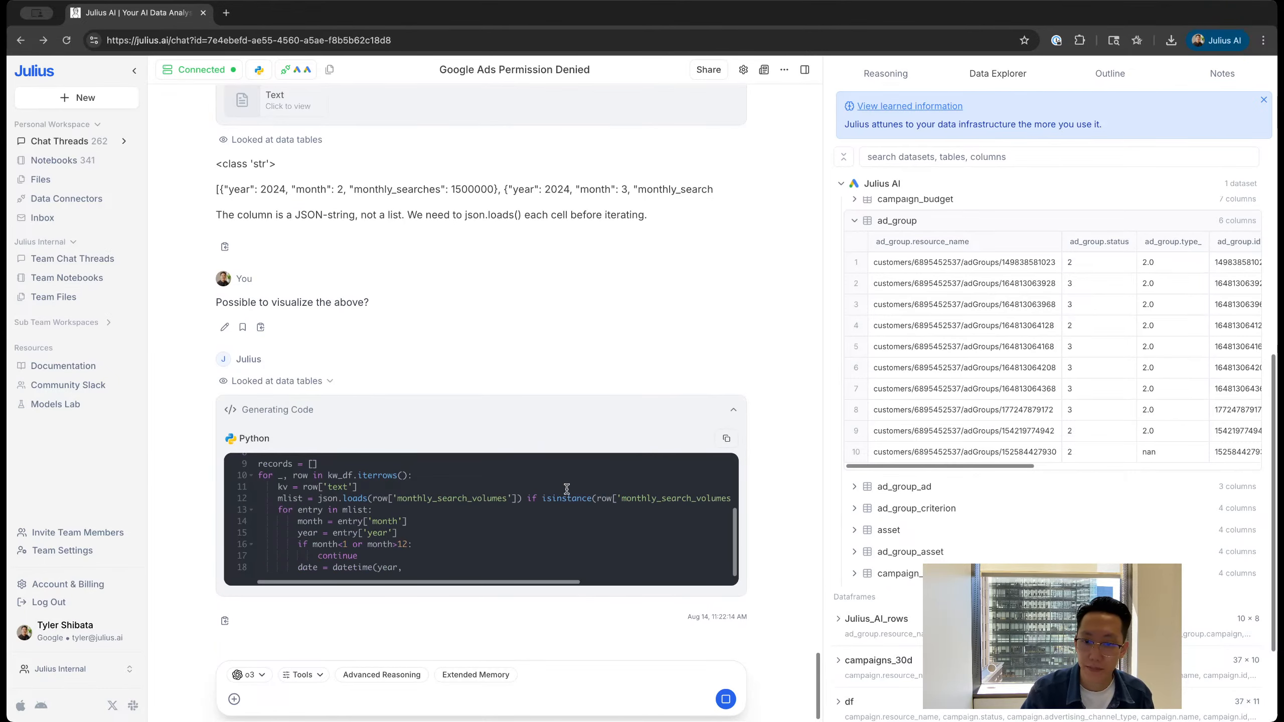
scroll(1216, 435, "down", 3)
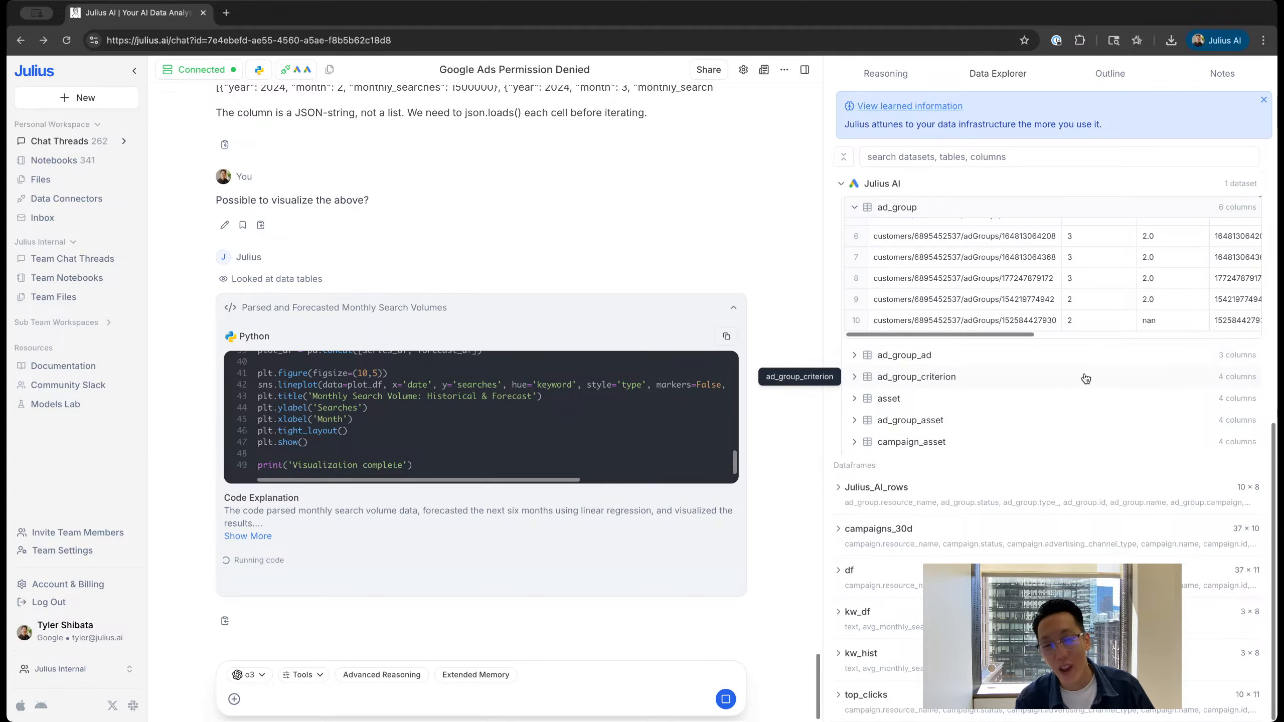
Step: Open the Monthly Search Volume: Historical & Forecast chart in the enlarged image viewer
left_click(818, 359)
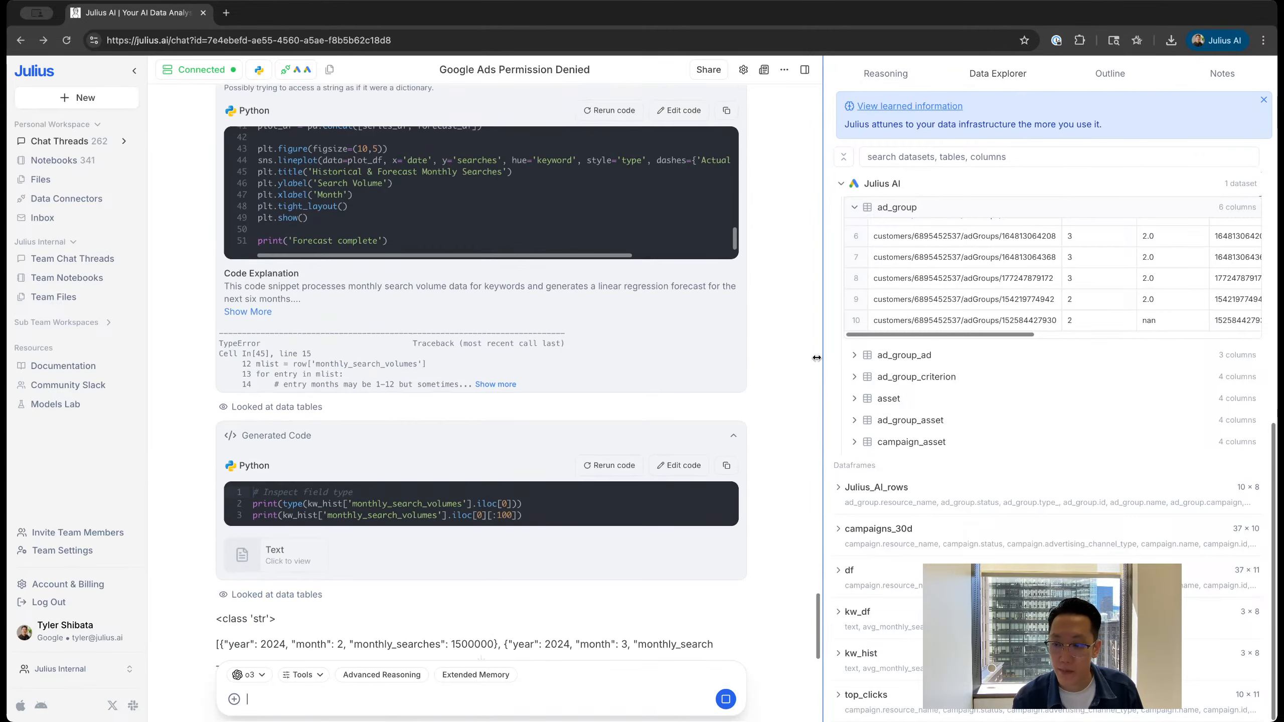
scroll(810, 358, "down", 10)
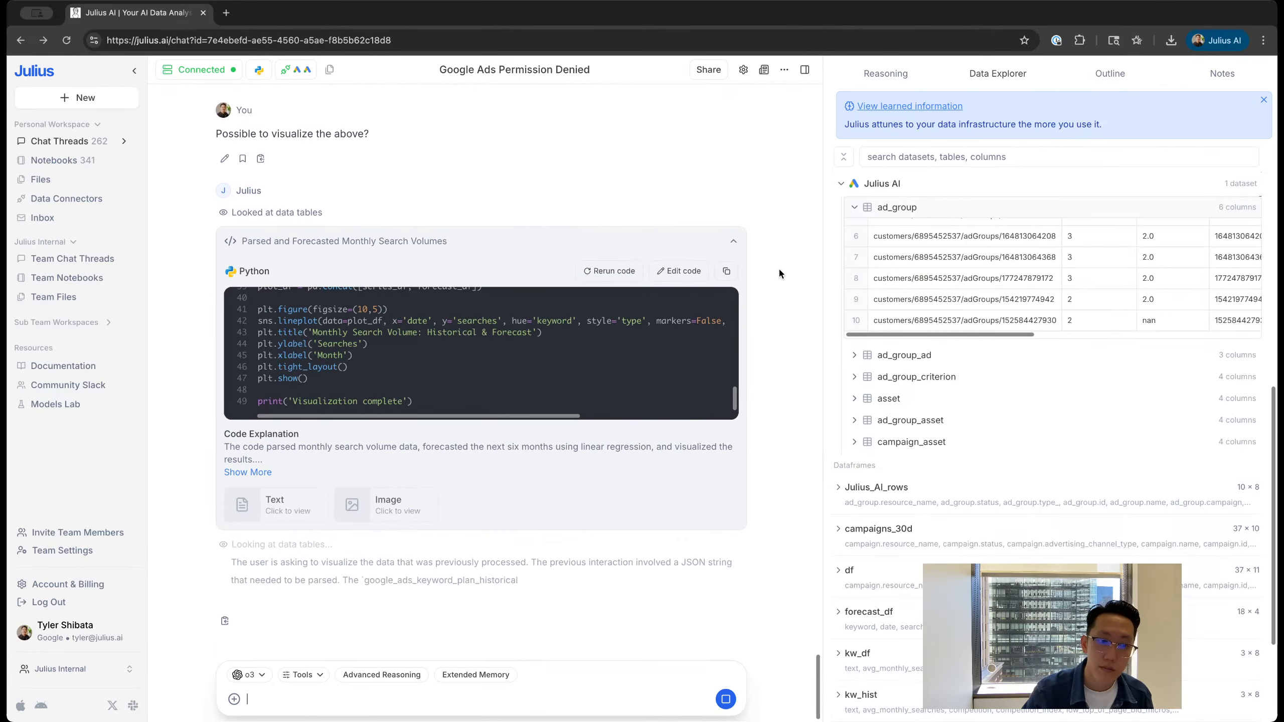
left_click(399, 537)
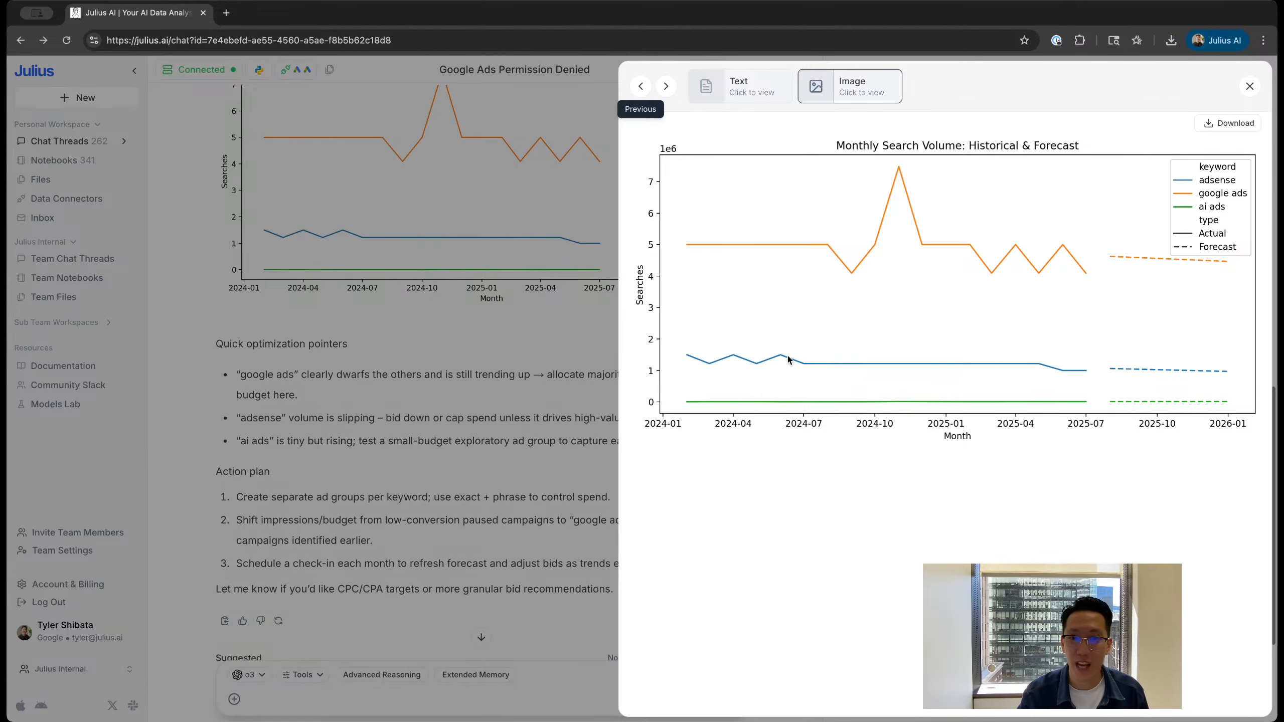
Step: Close the enlarged chart viewer and clear the accidental text selection
left_click(492, 378)
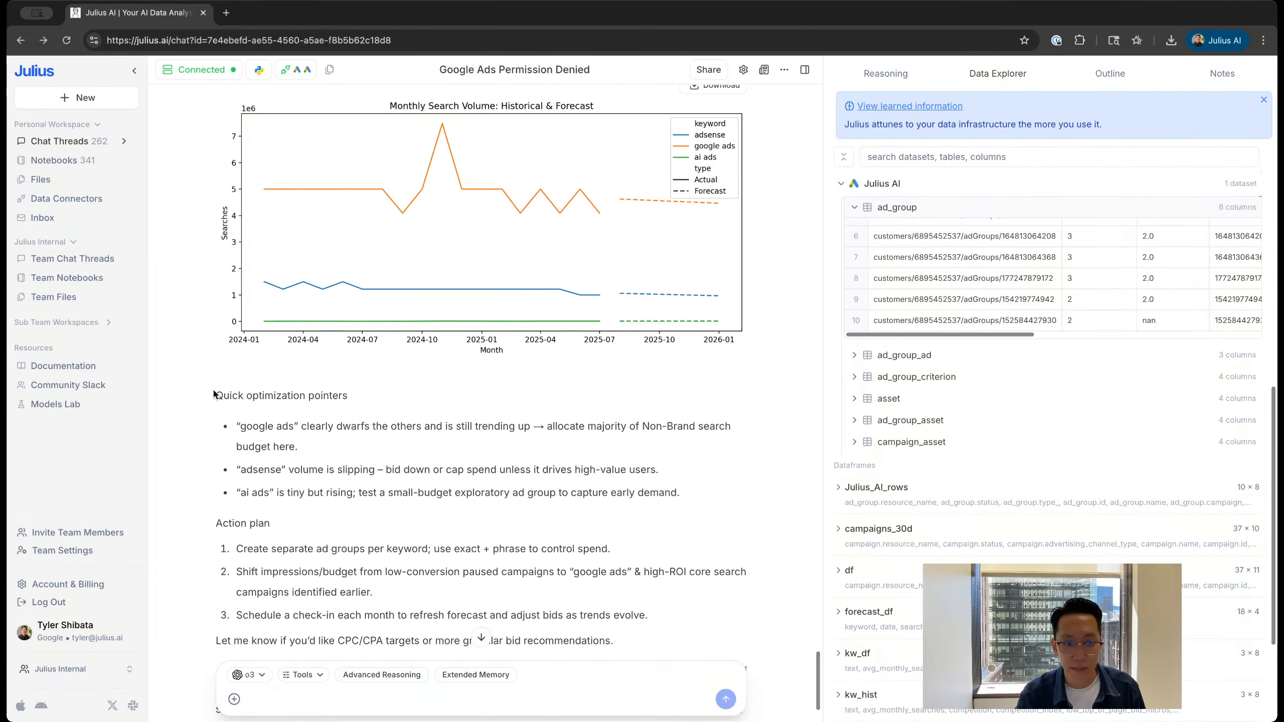
left_click_drag(246, 426, 266, 429)
left_click(365, 463)
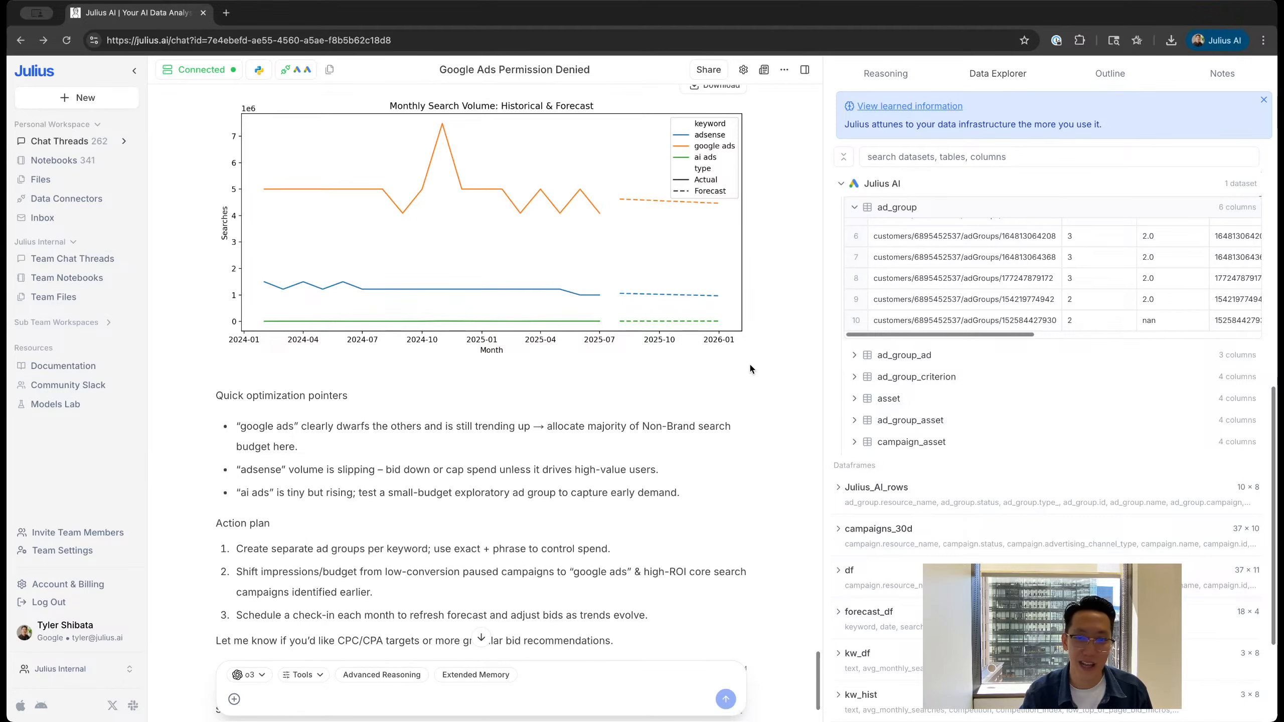
Step: Review the inline chart and optimization pointers, then go to the Data Connectors page
scroll(788, 384, "up", 8)
scroll(794, 391, "down", 10)
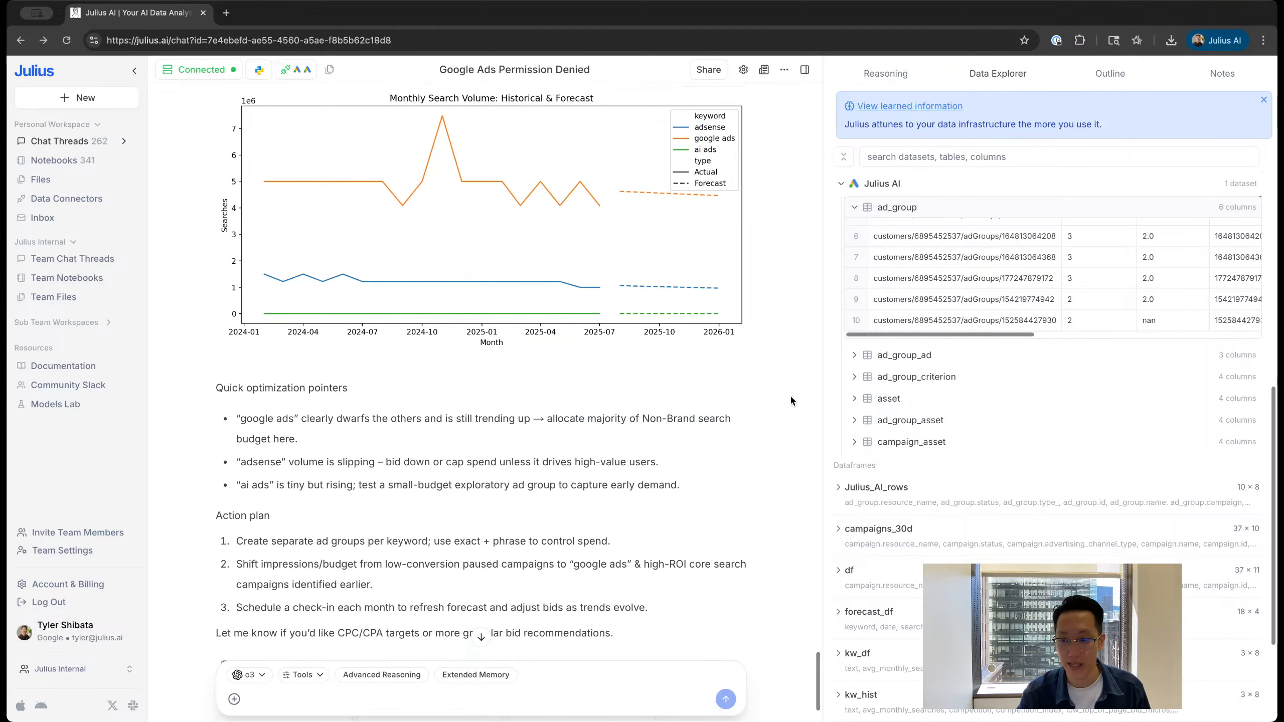
scroll(784, 403, "up", 4)
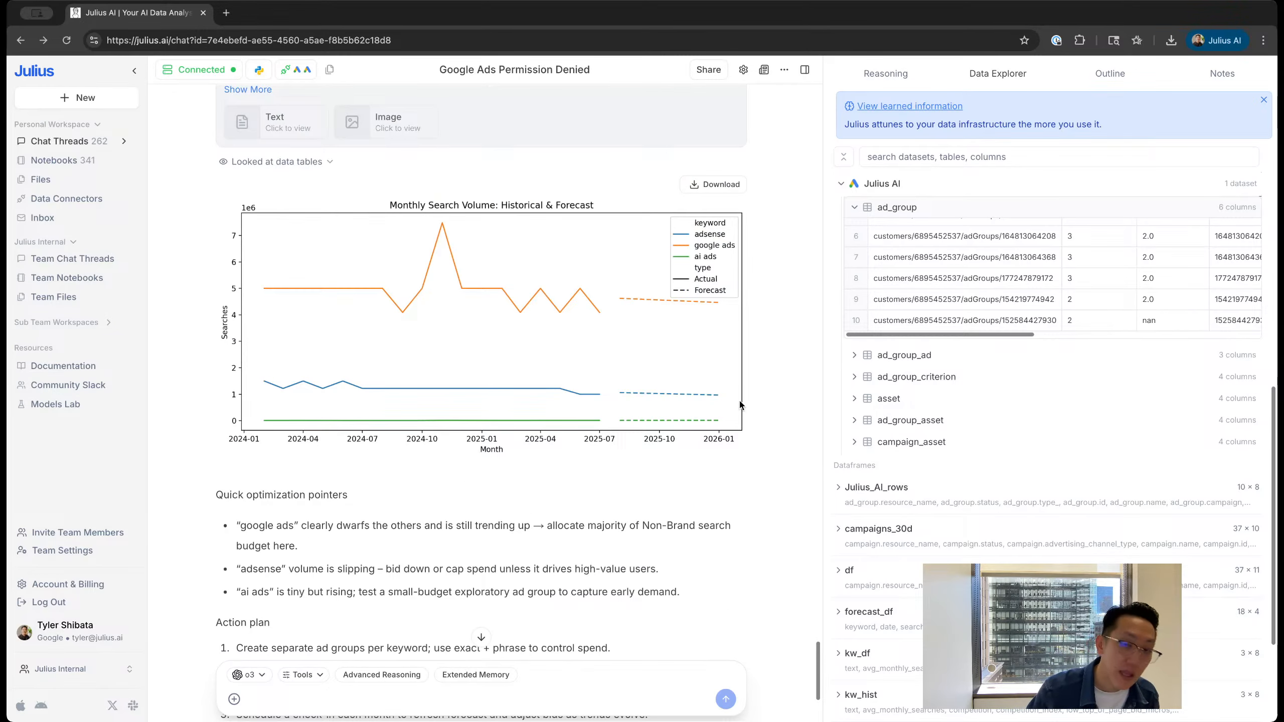
left_click(79, 198)
Step: Scroll to Add connectors and choose Postgres to open the Create Postgres Connector form
scroll(265, 425, "down", 12)
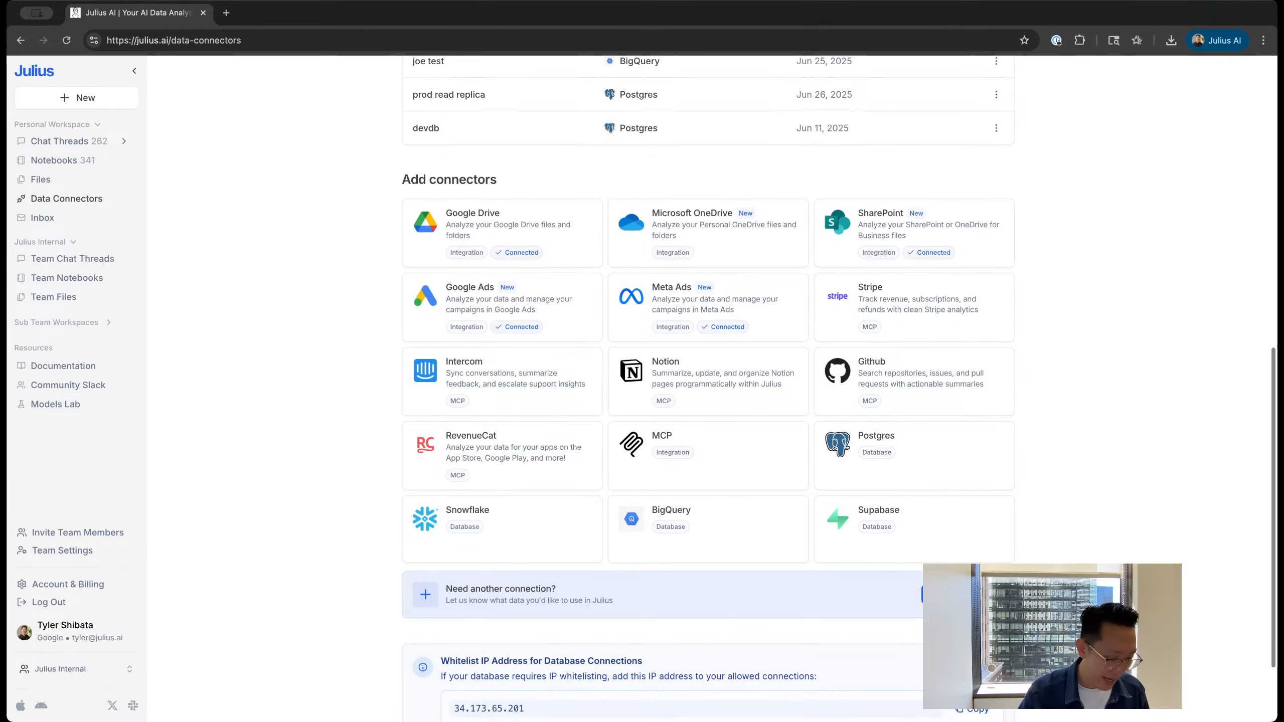
scroll(708, 354, "down", 2)
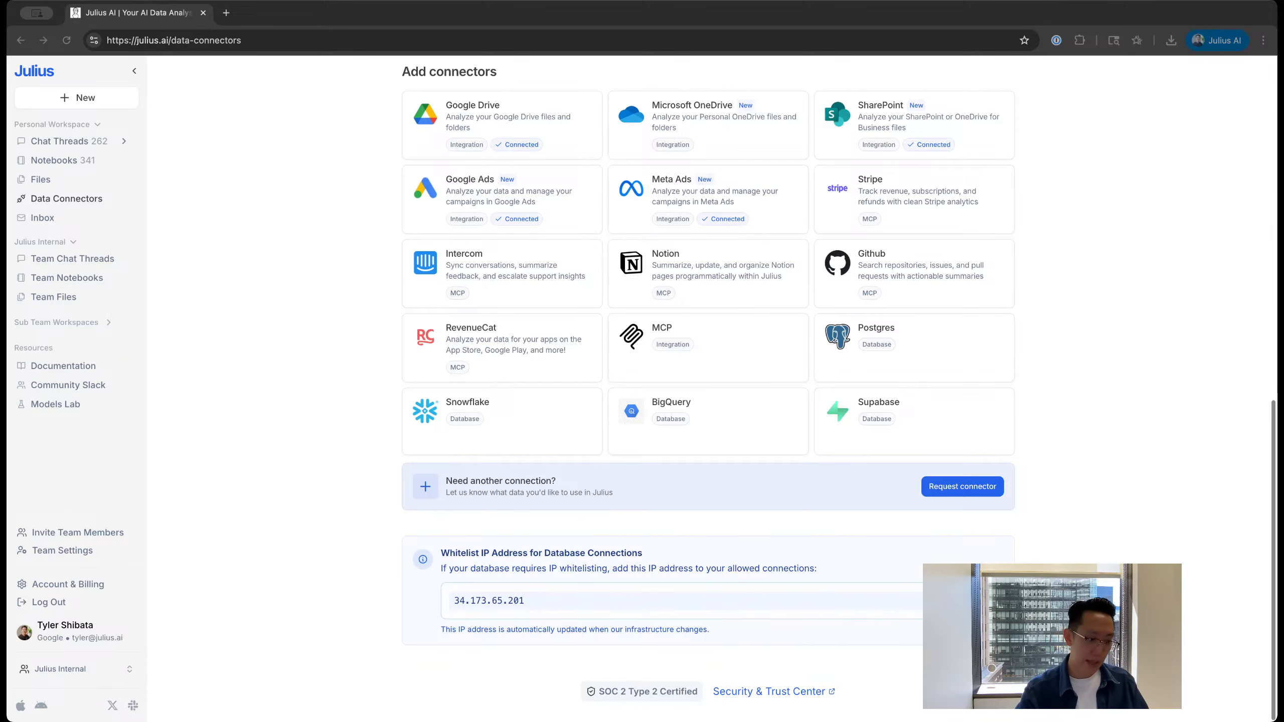
left_click(941, 344)
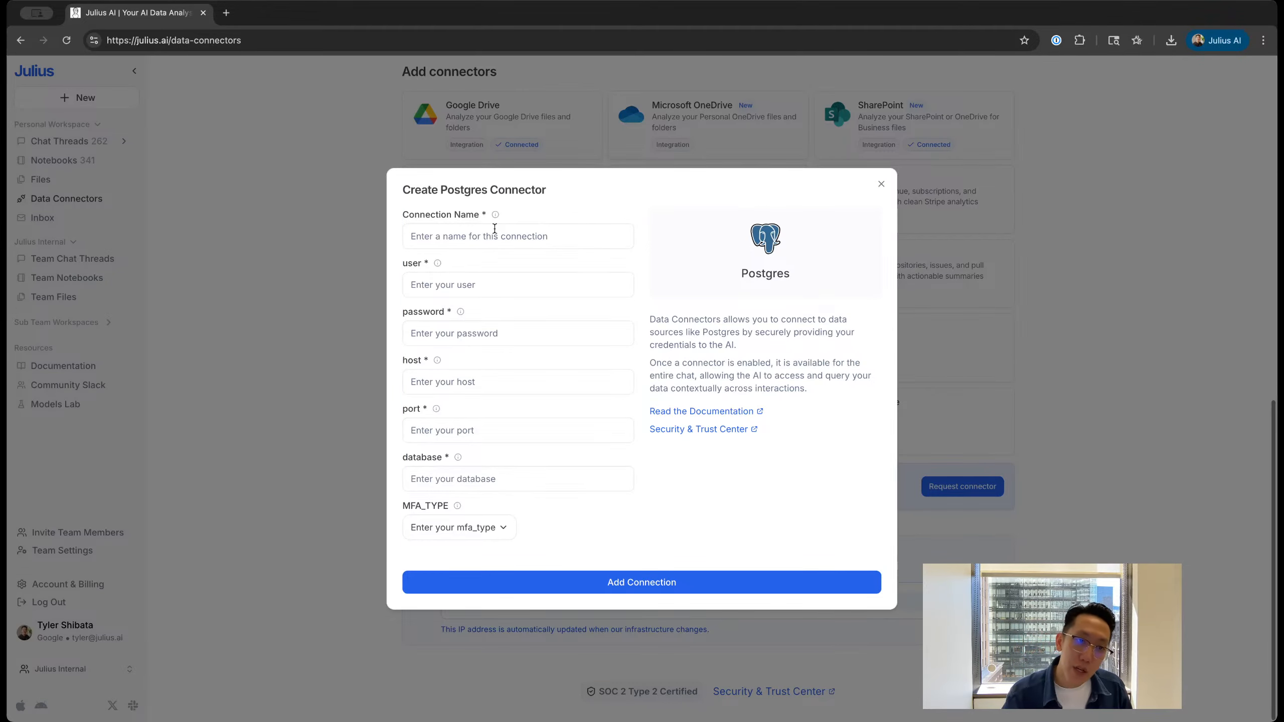
Step: Name the connection 'Demo Postgres Database' and set the user to postgres
left_click(551, 237)
type("p")
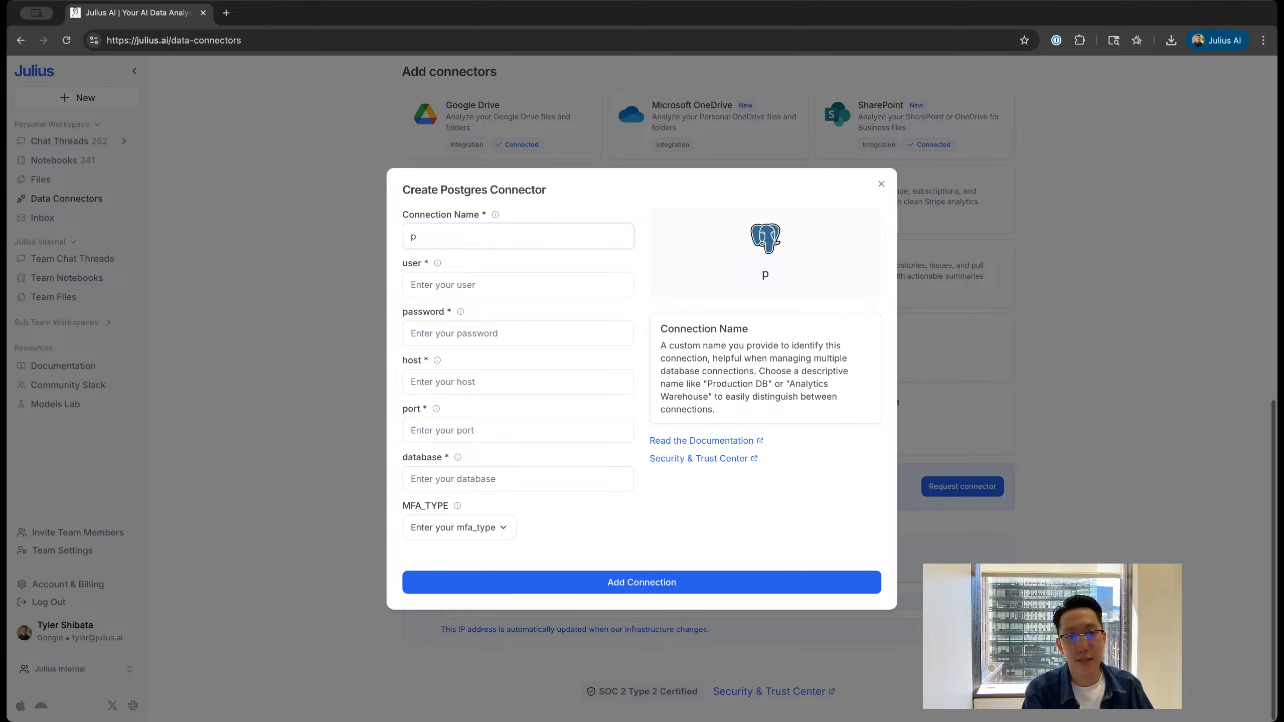
key("BackSpace")
type("Demo Postgres Dat")
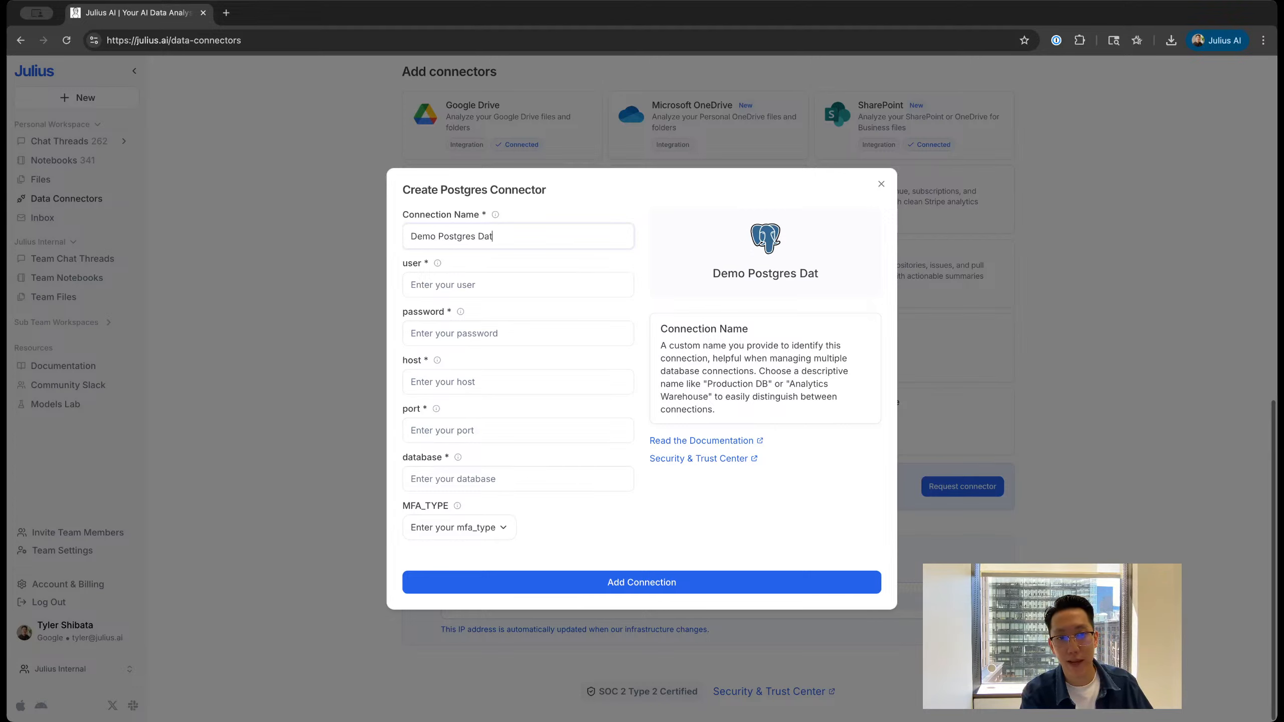
type("abase")
left_click(505, 286)
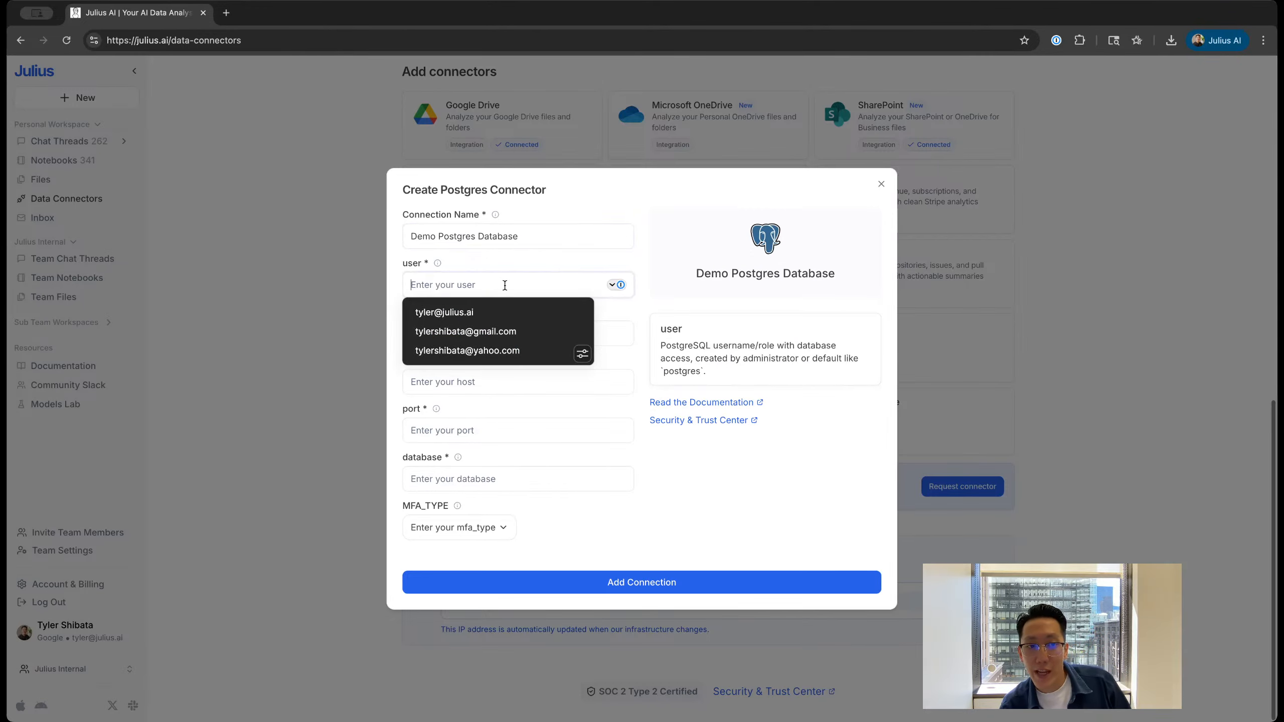
left_click(644, 274)
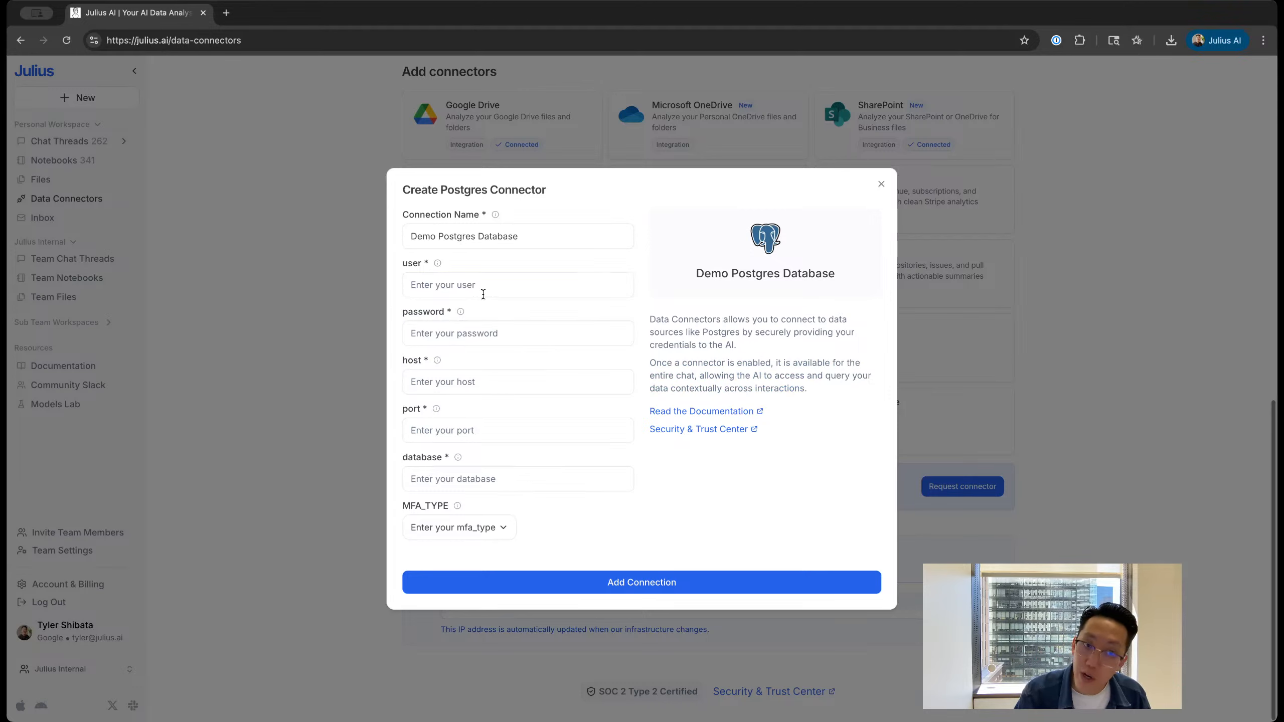
left_click(509, 279)
type("postgres")
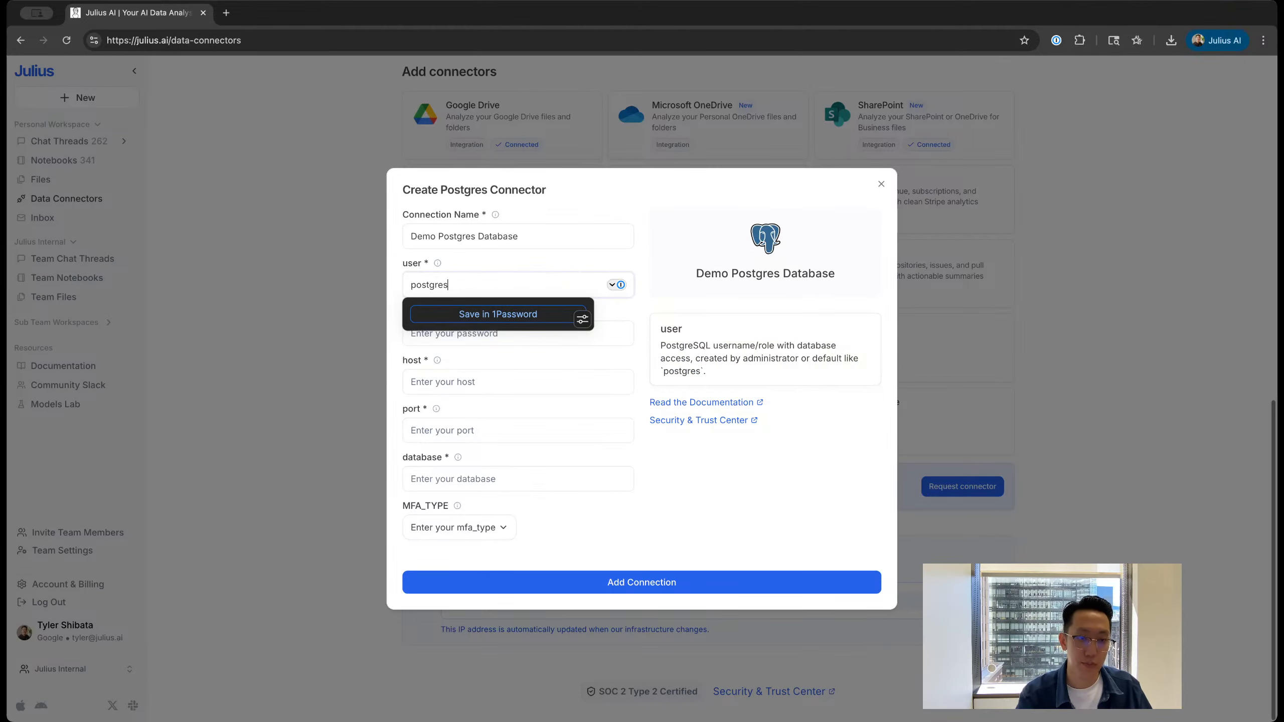
Step: Paste in the database password and the host address 34.135.228.106
key("super+Tab")
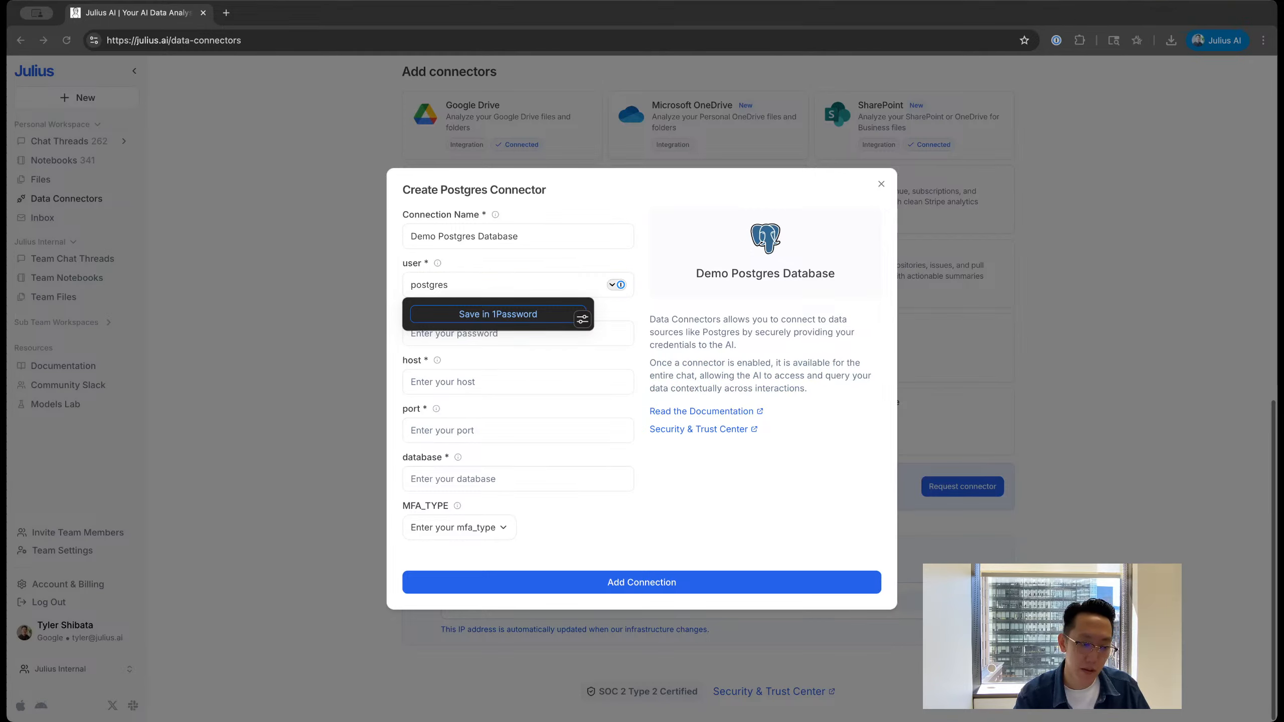
key("super+Tab")
left_click(438, 333)
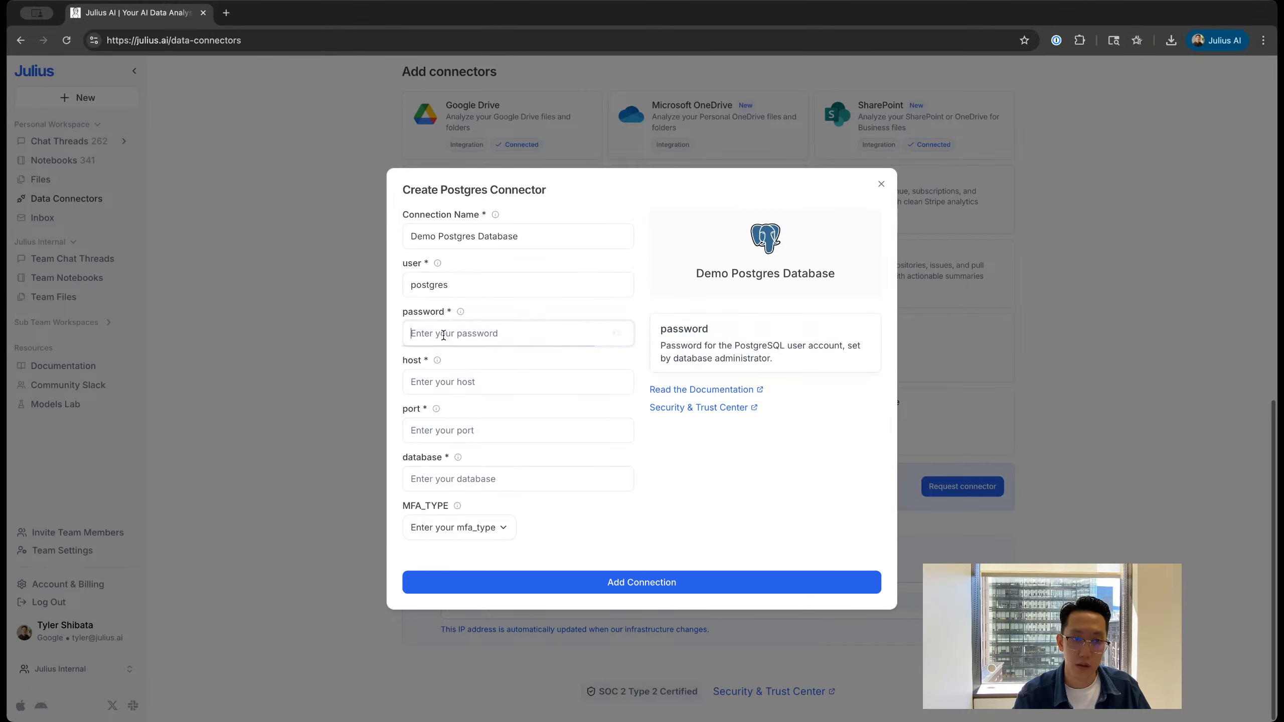
key("super+v")
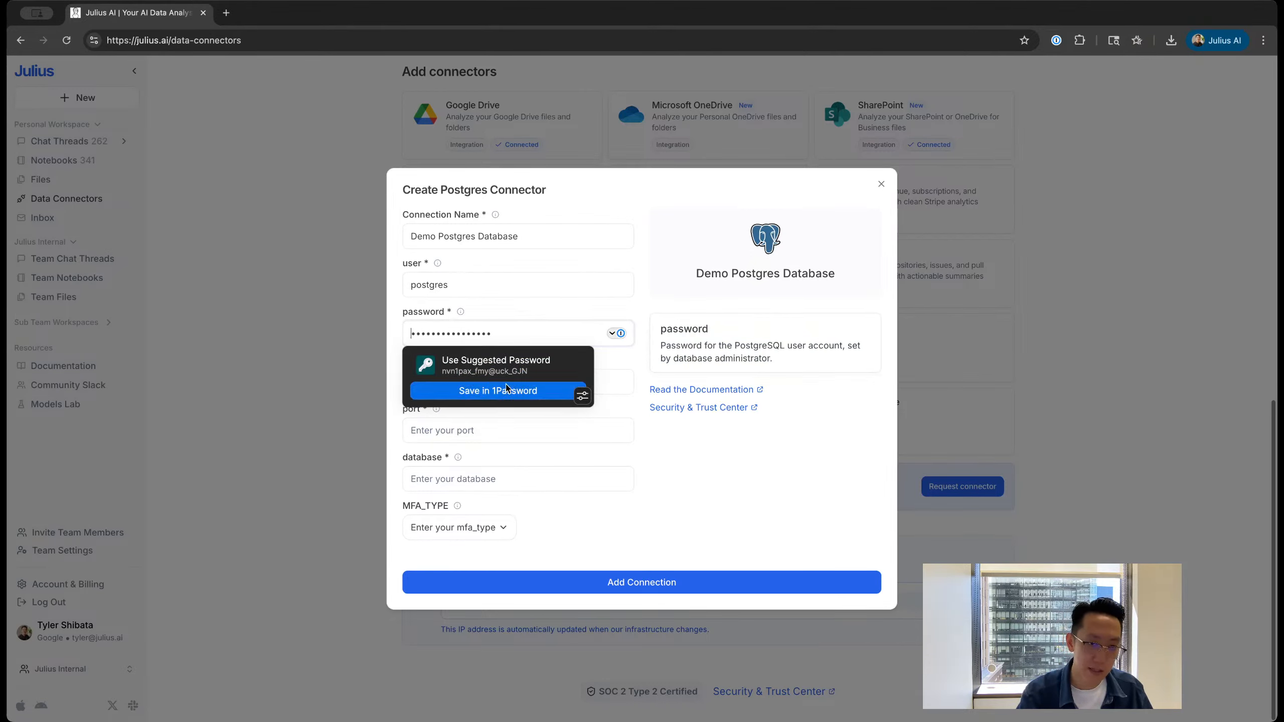
left_click(521, 372)
key("super+Tab")
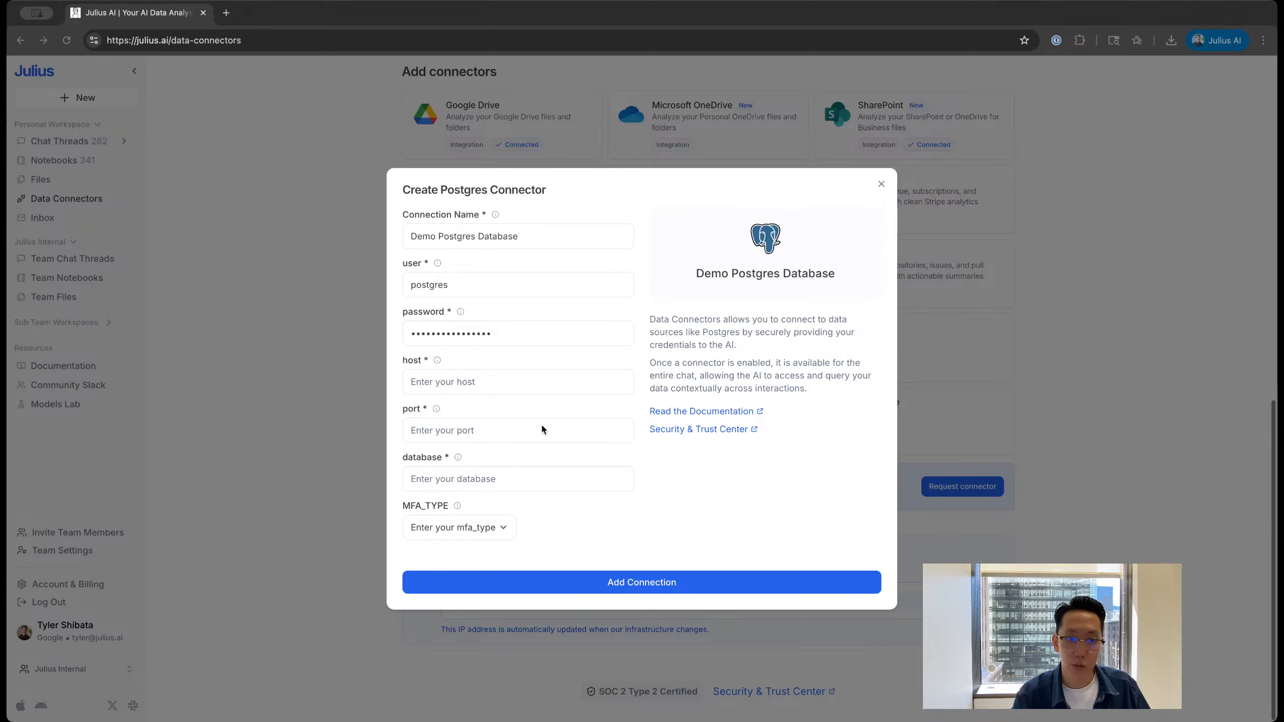
key("super+Tab")
type("34.135.228.106")
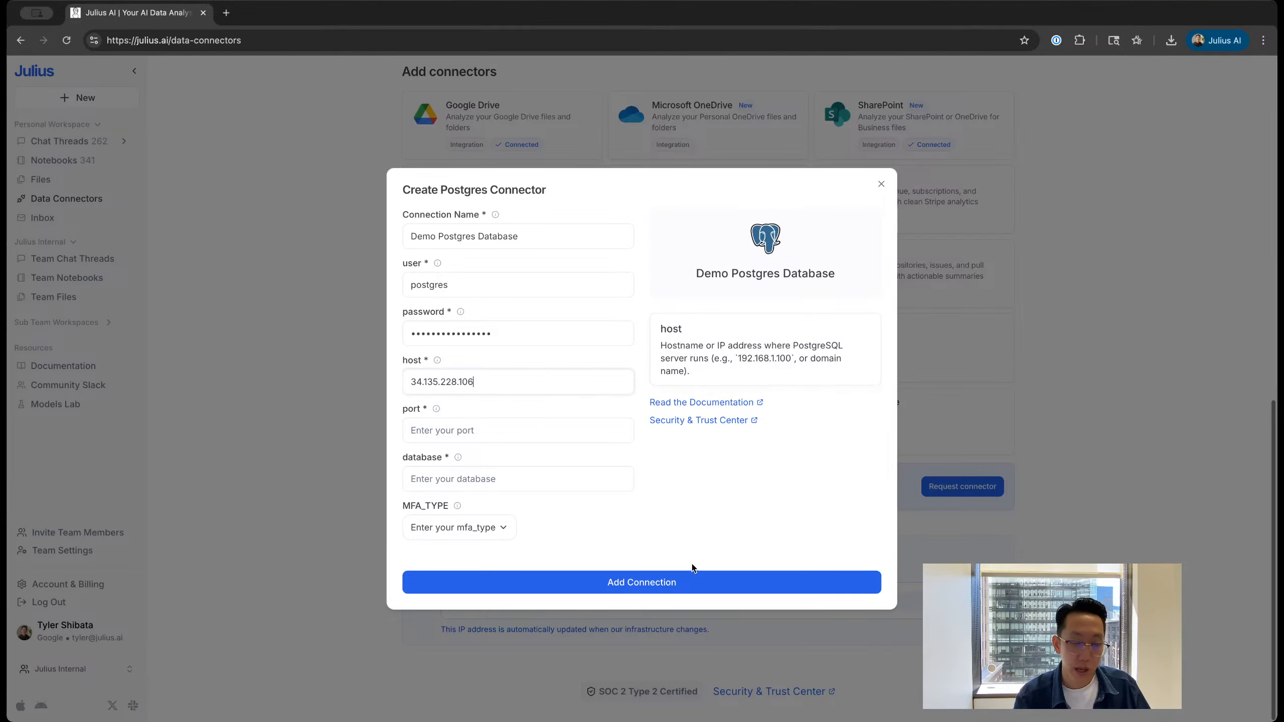
Step: Set port 5432, database postgres, and MFA type None
left_click(502, 430)
type("5432")
key("Tab")
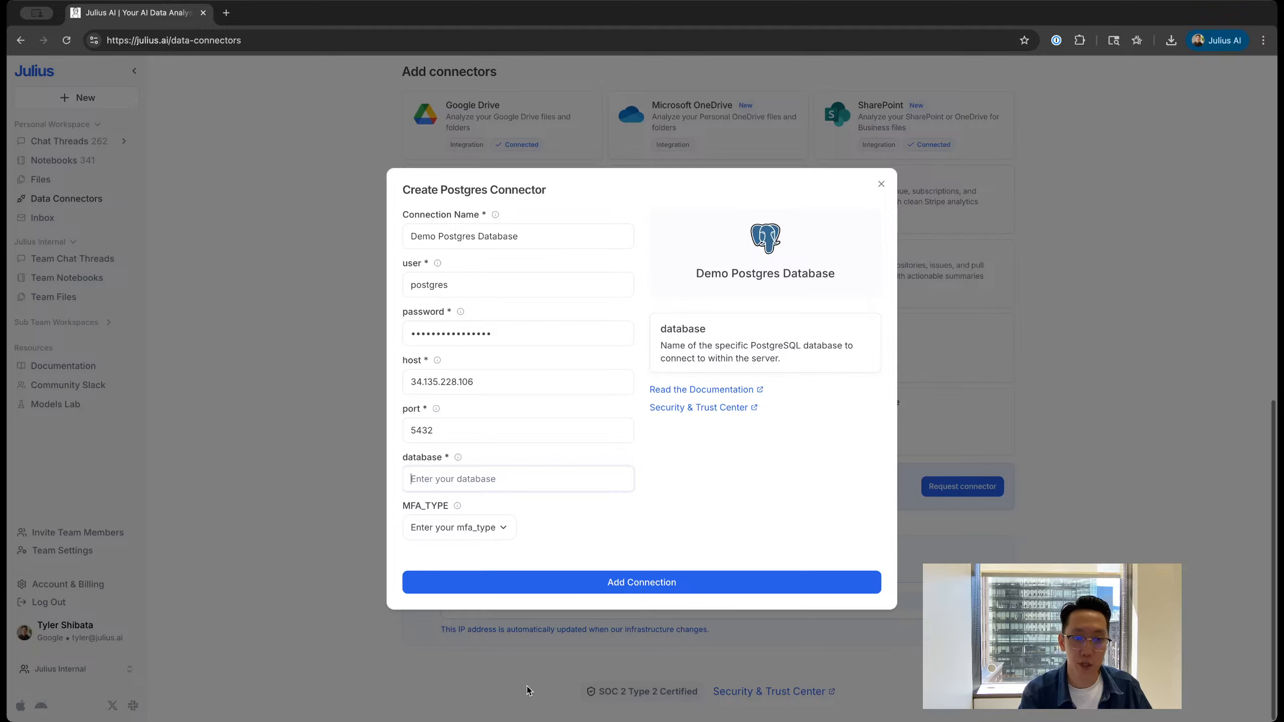
type("postgres")
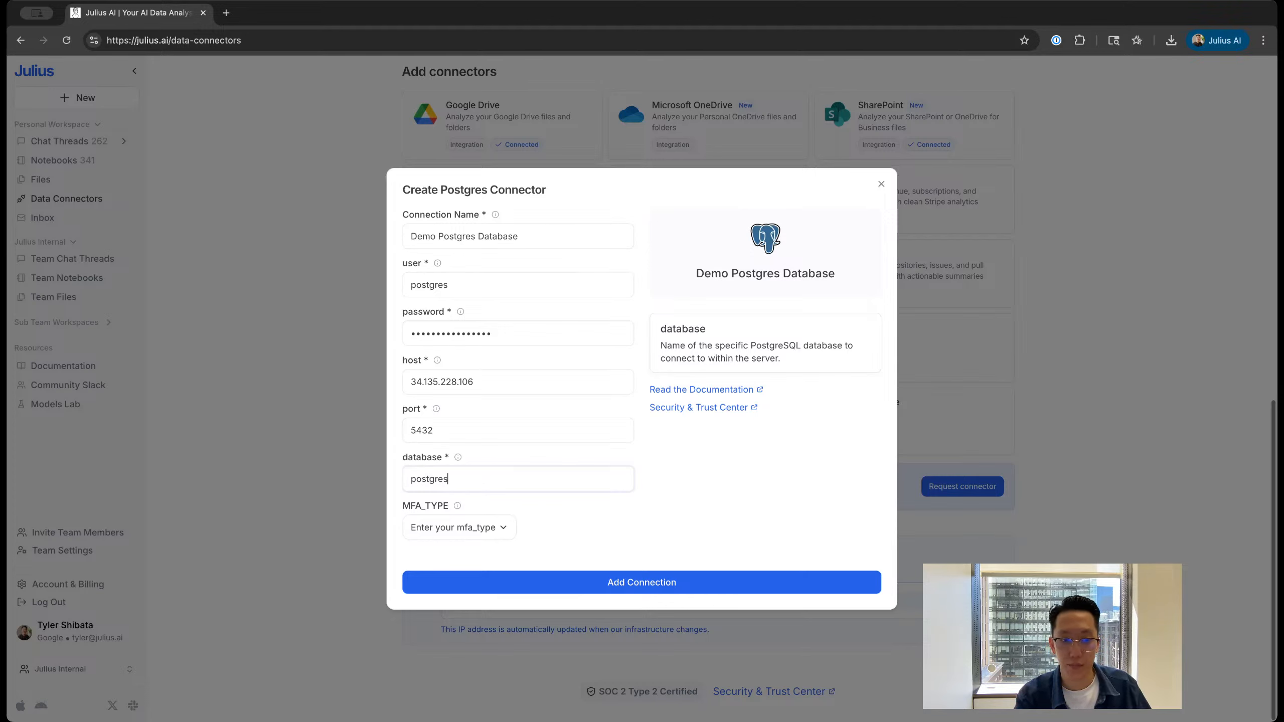
left_click(468, 530)
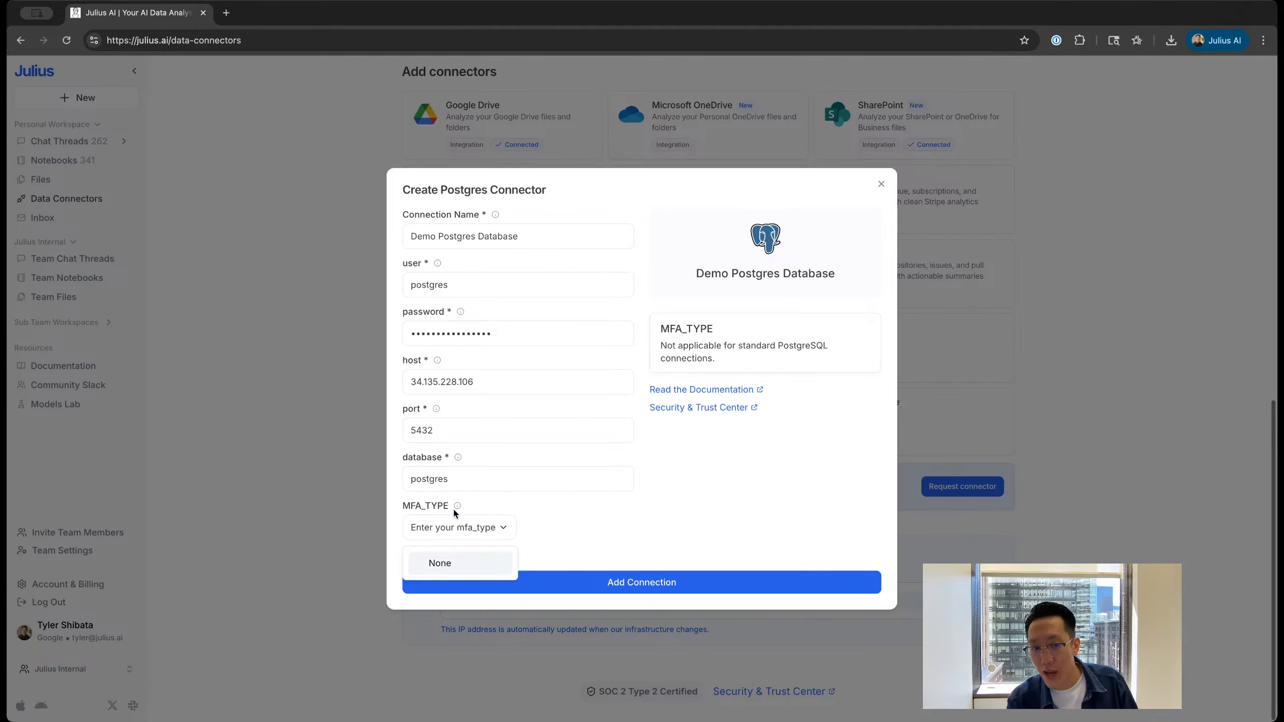
left_click(478, 562)
Step: Submit the Demo Postgres Database connector and start a new thread with it via Try it out
left_click(633, 586)
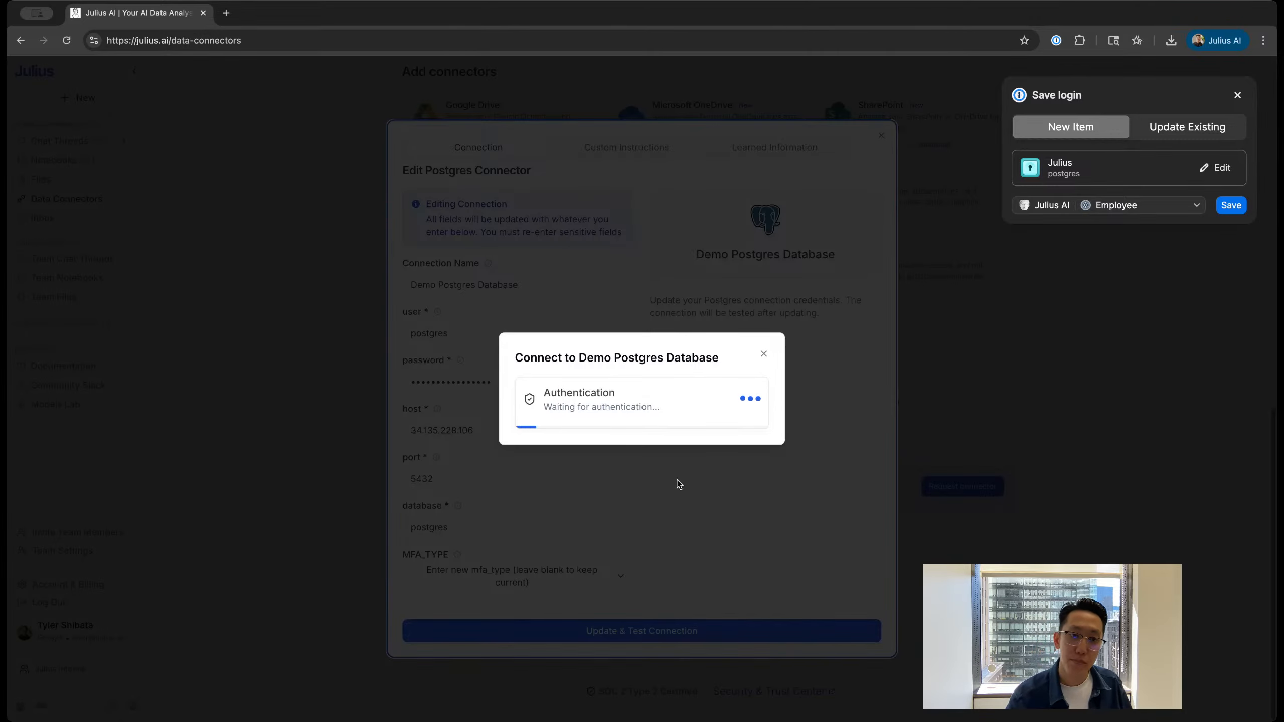
left_click(1236, 96)
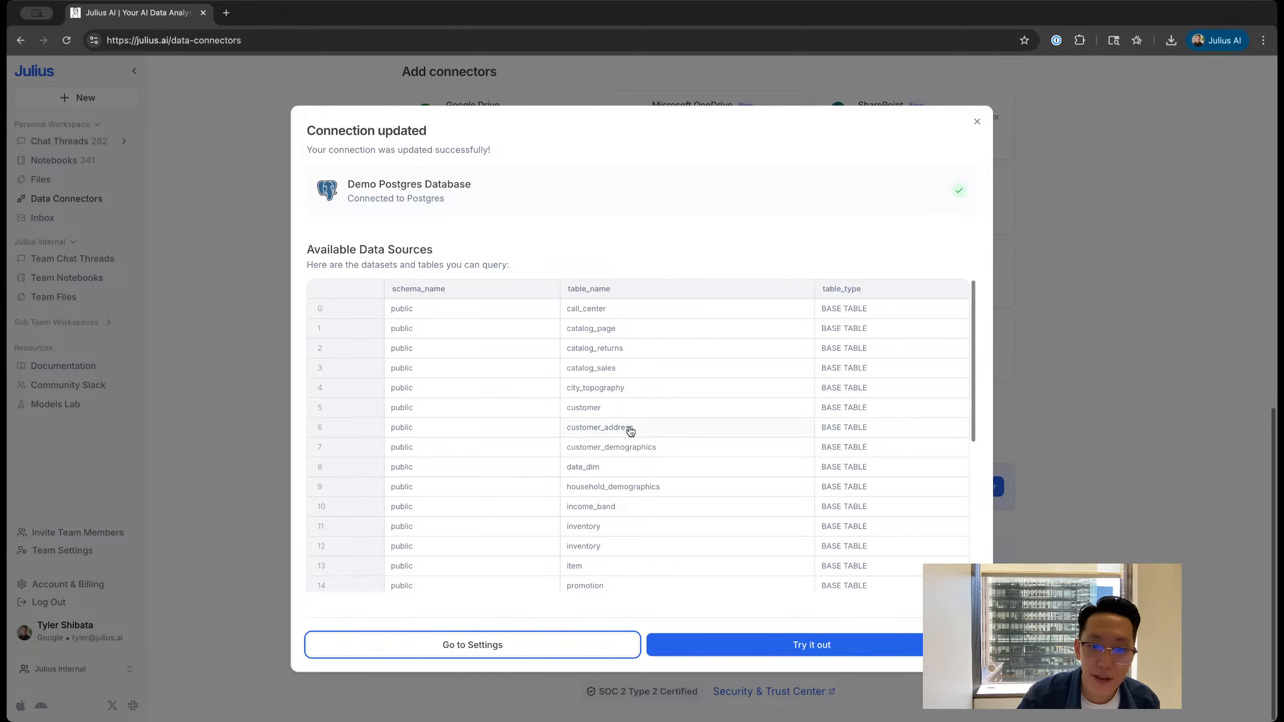
scroll(631, 427, "down", 5)
scroll(627, 428, "up", 5)
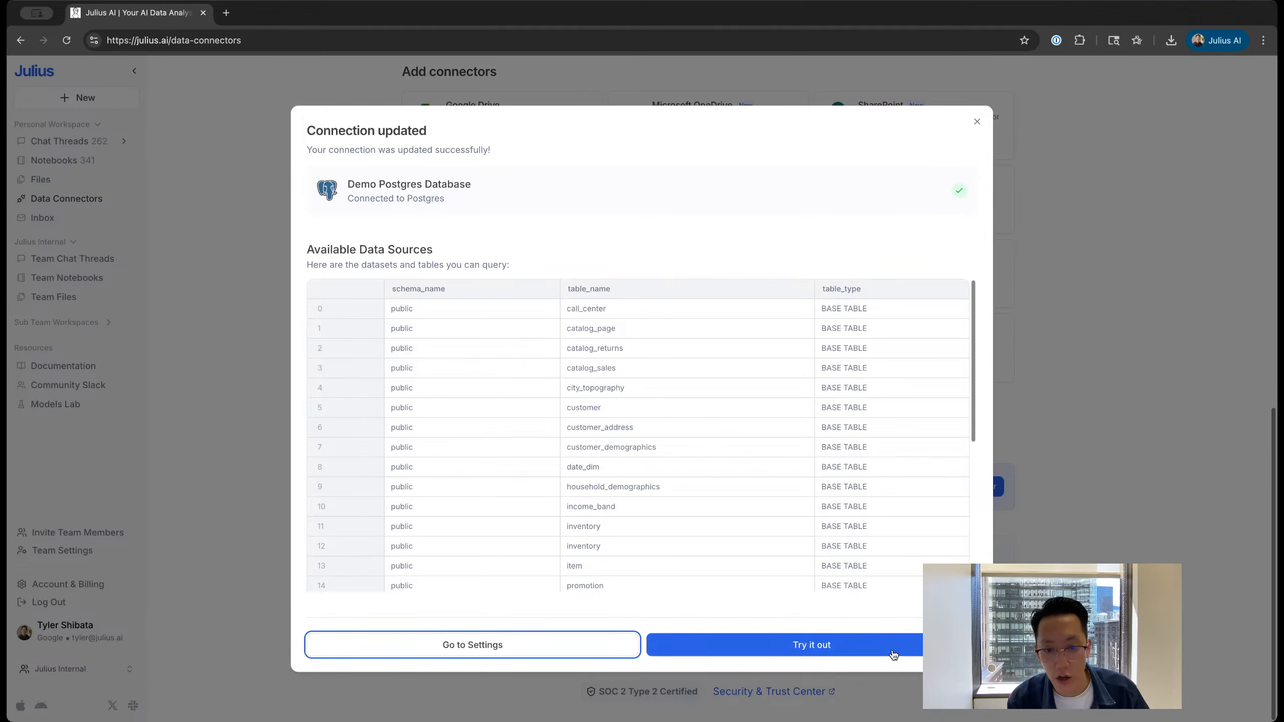
left_click(809, 644)
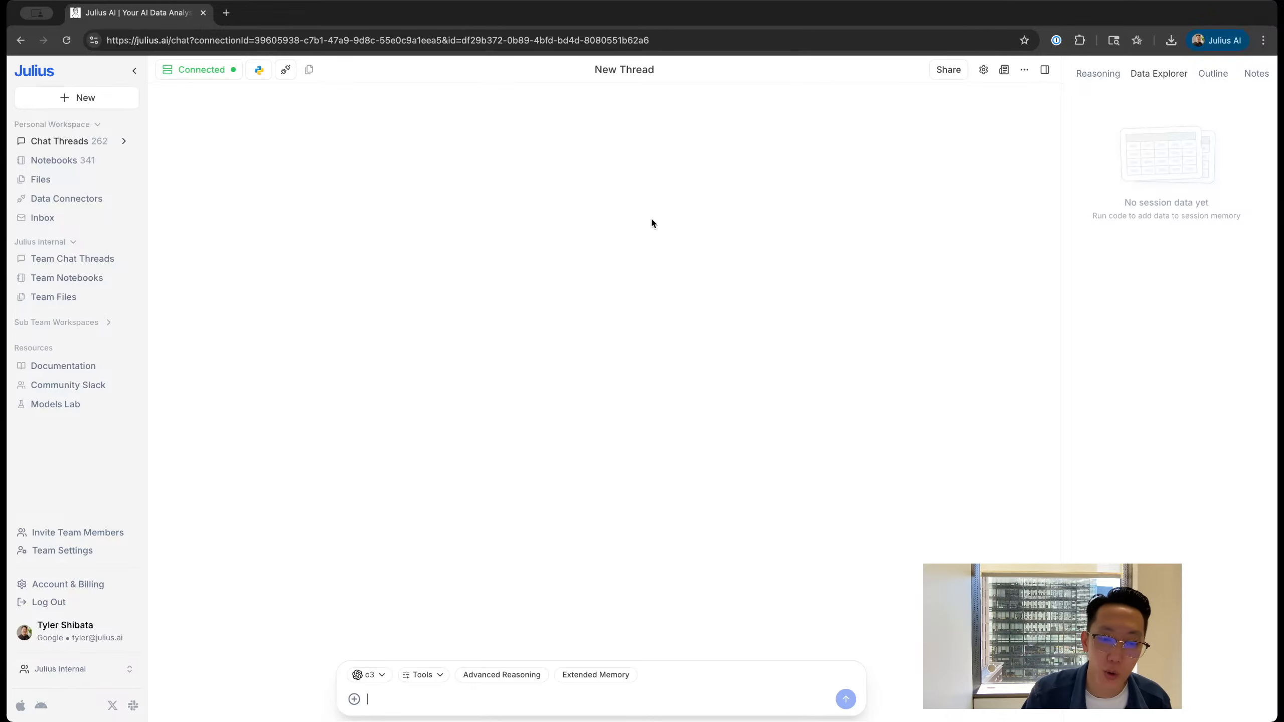
Step: Widen the Data Explorer, expand Demo Postgres Database, and preview catalog_returns' 27 columns
left_click_drag(1062, 175, 753, 171)
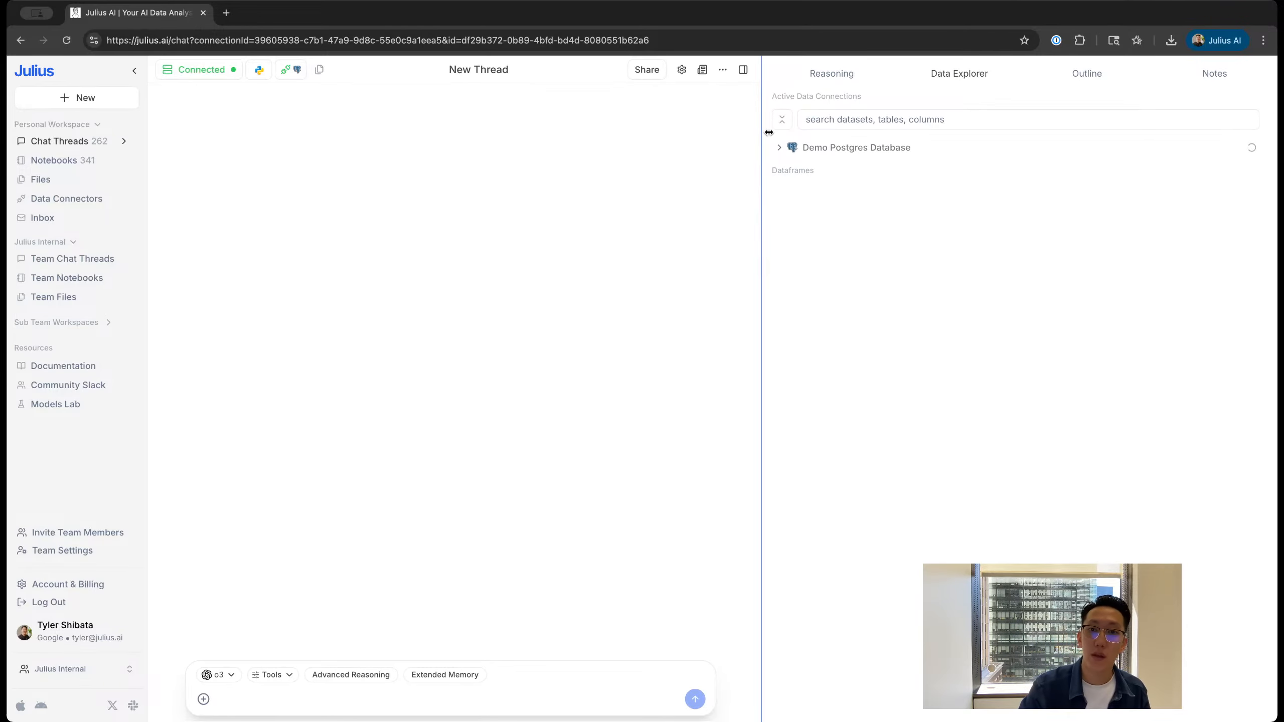
left_click(779, 147)
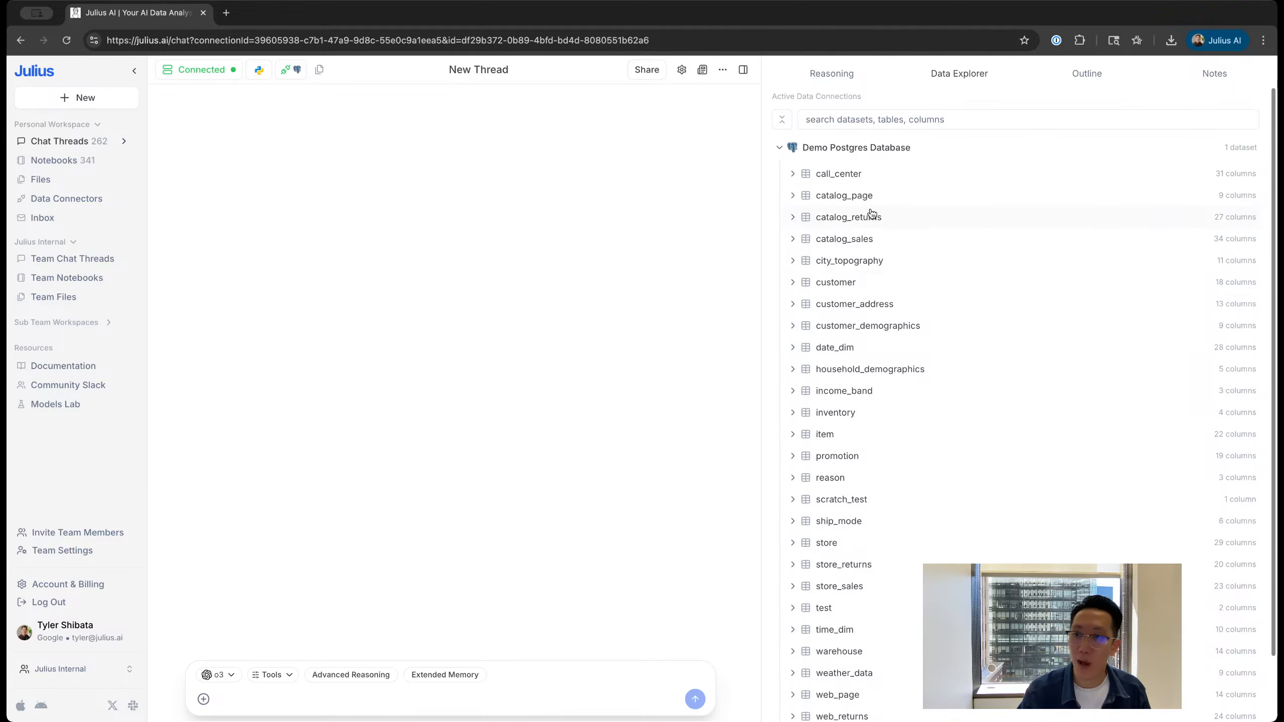
scroll(872, 213, "down", 2)
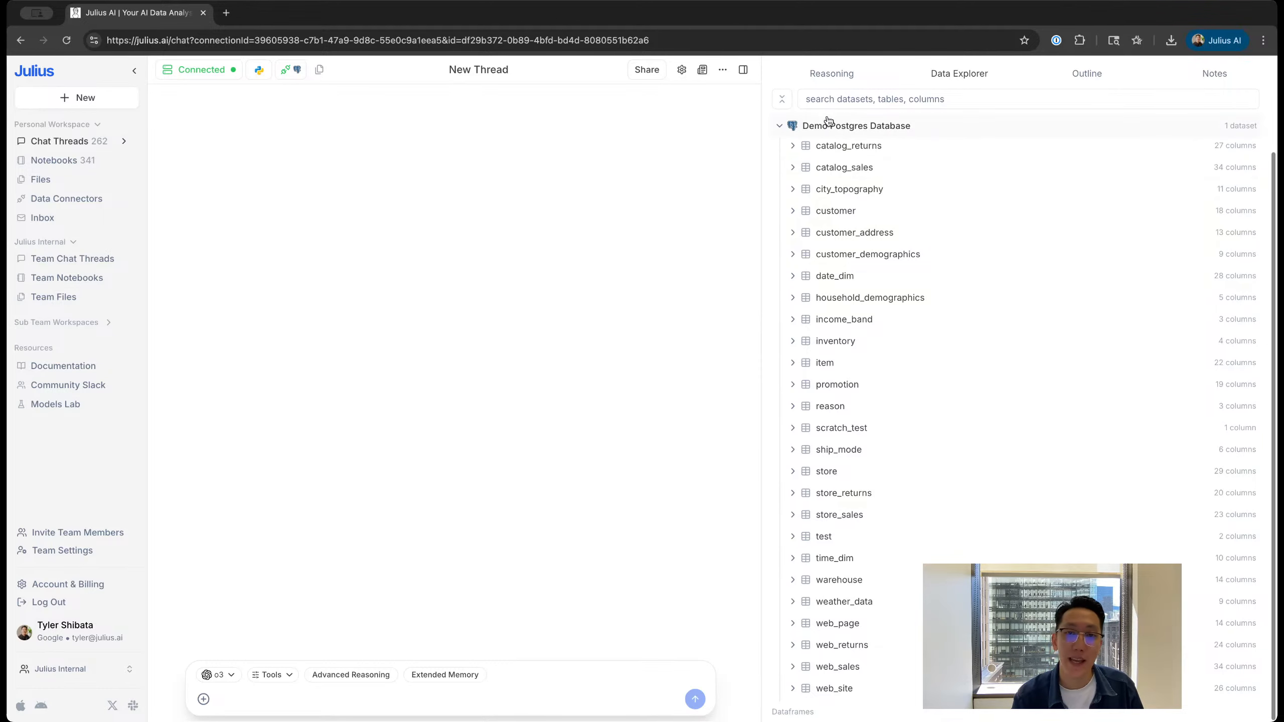
left_click(793, 146)
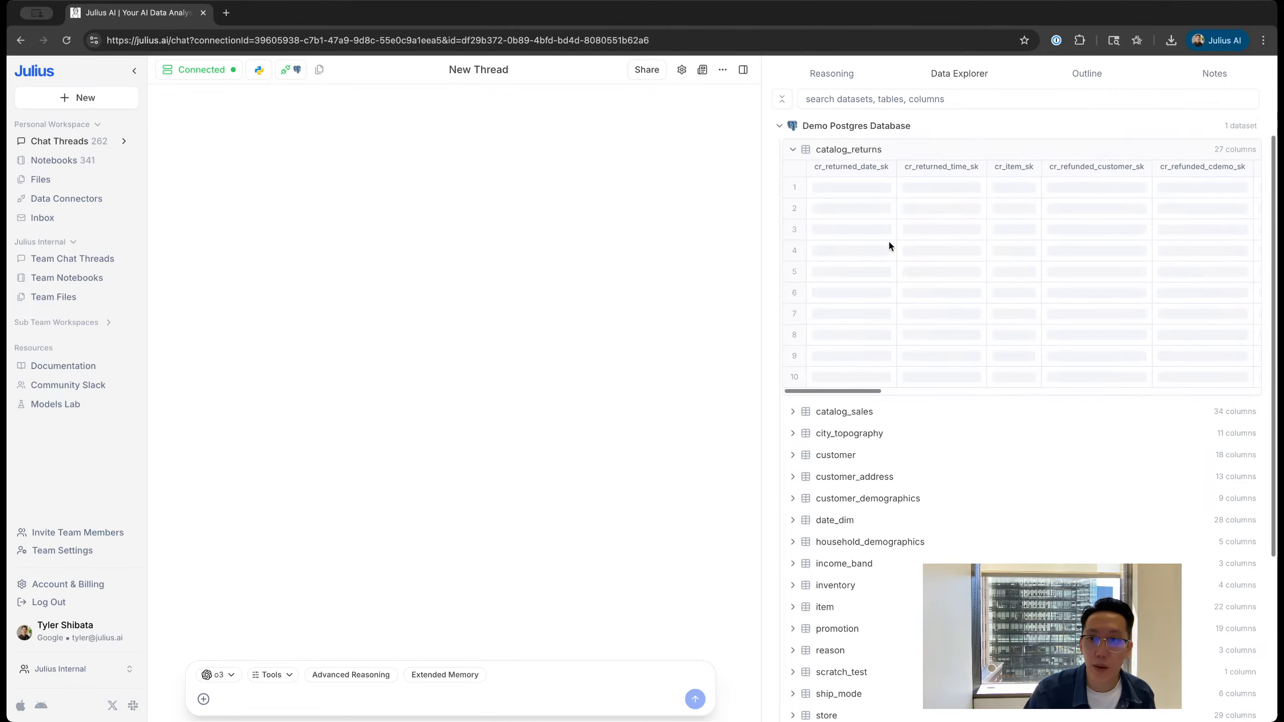
scroll(889, 240, "right", 5)
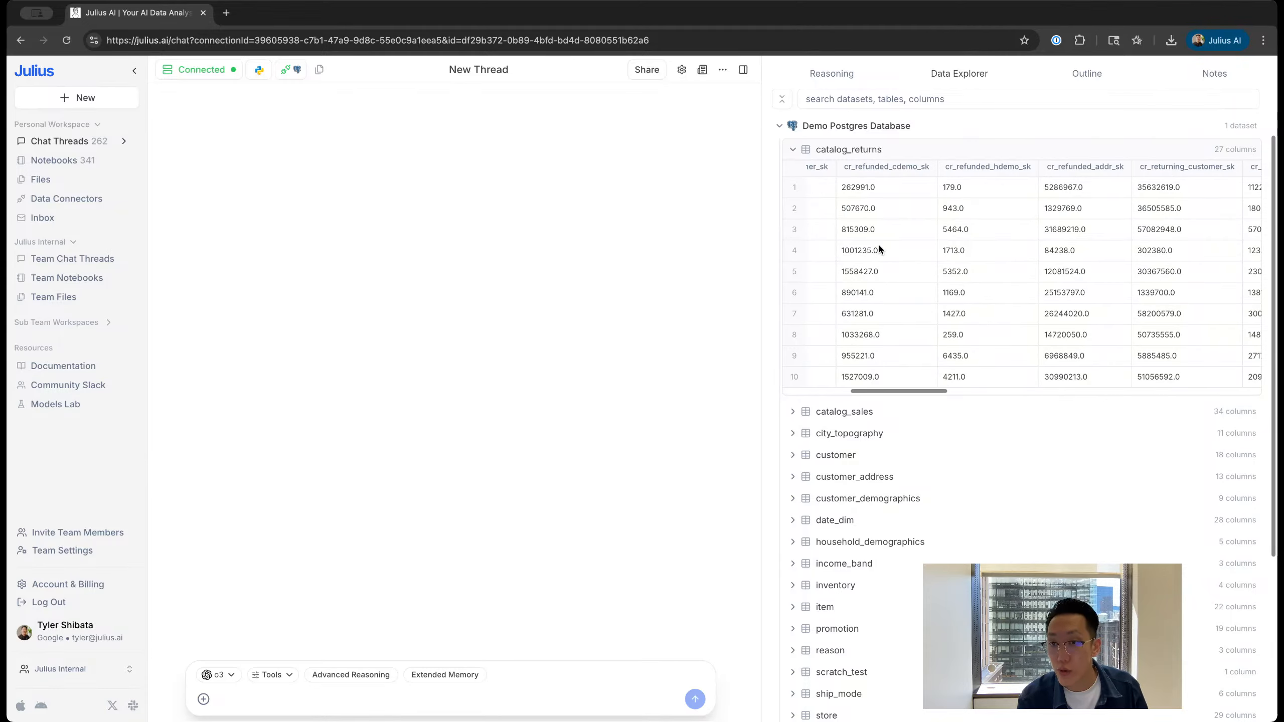
scroll(879, 248, "left", 5)
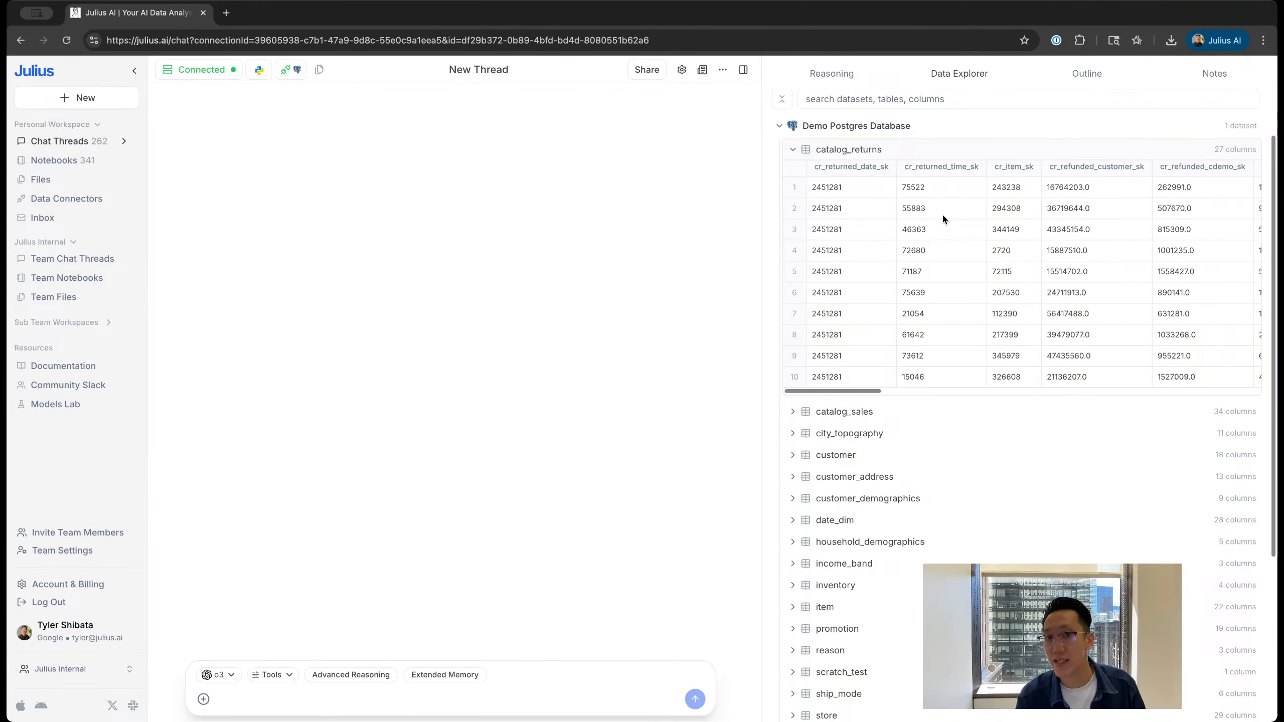
scroll(961, 217, "right", 10)
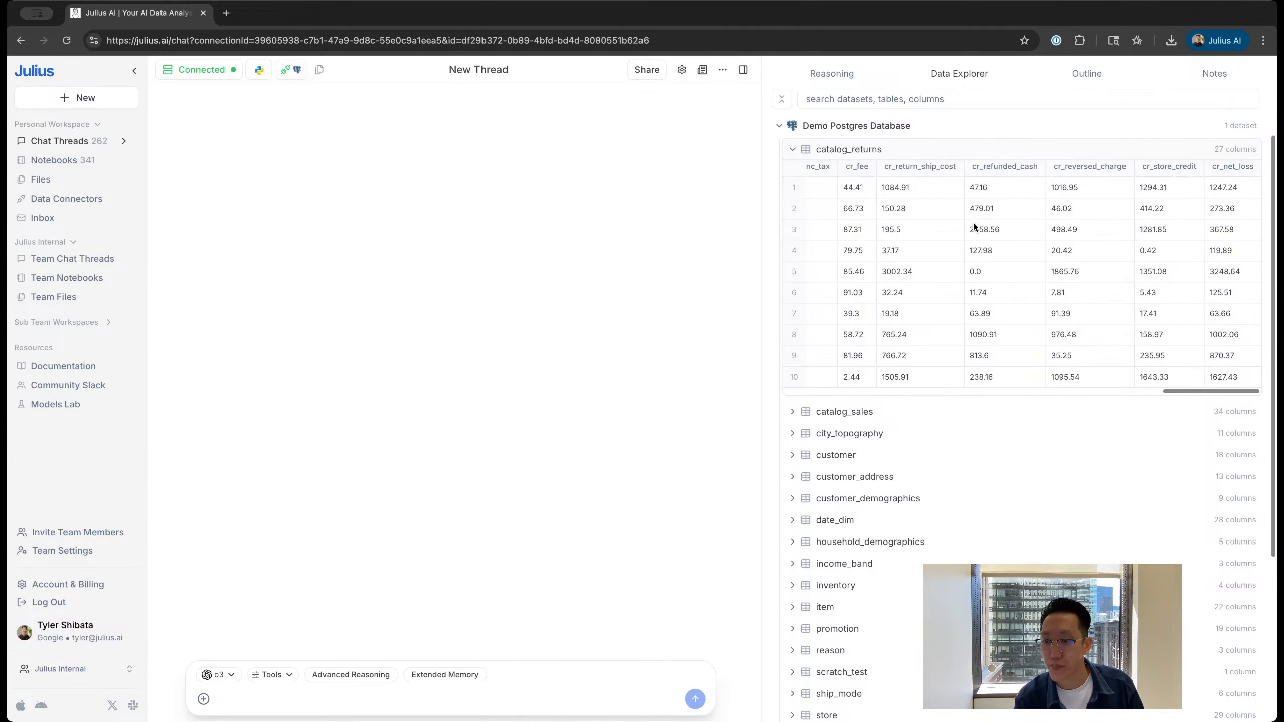
scroll(973, 226, "left", 10)
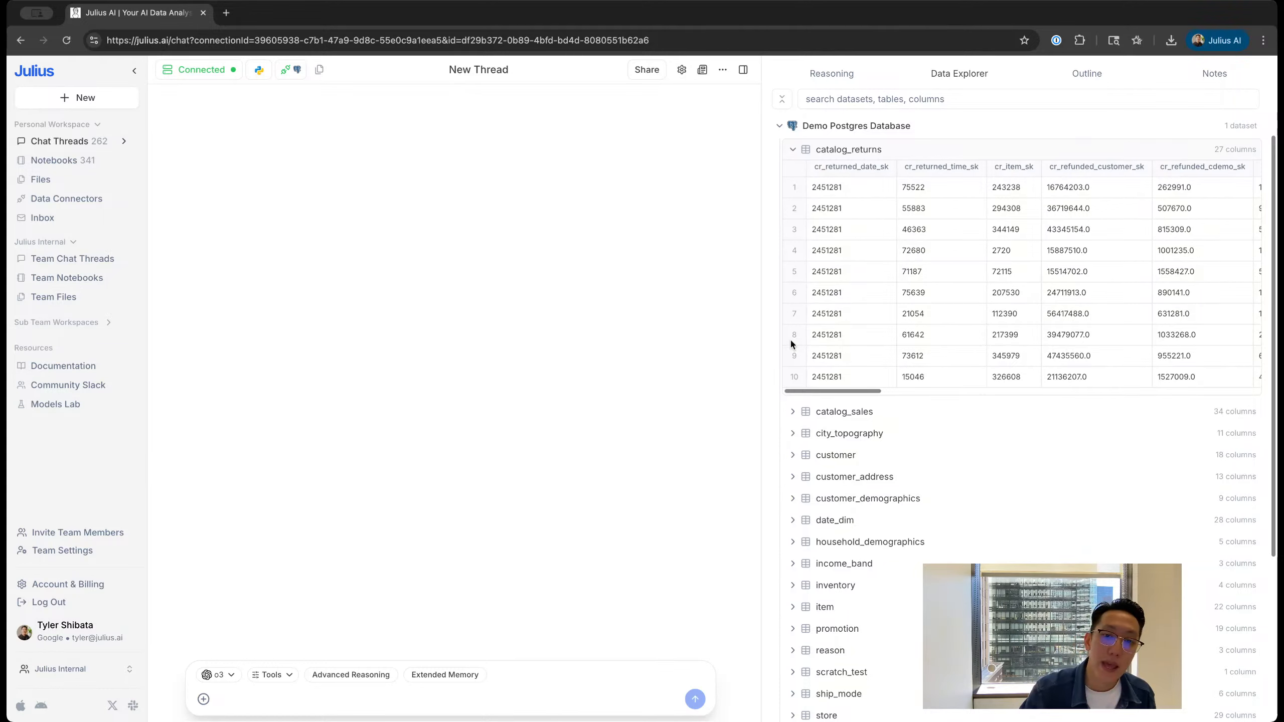
Step: Send Julius the question 'Show us sales by store from the most recent 6 months'
left_click(352, 686)
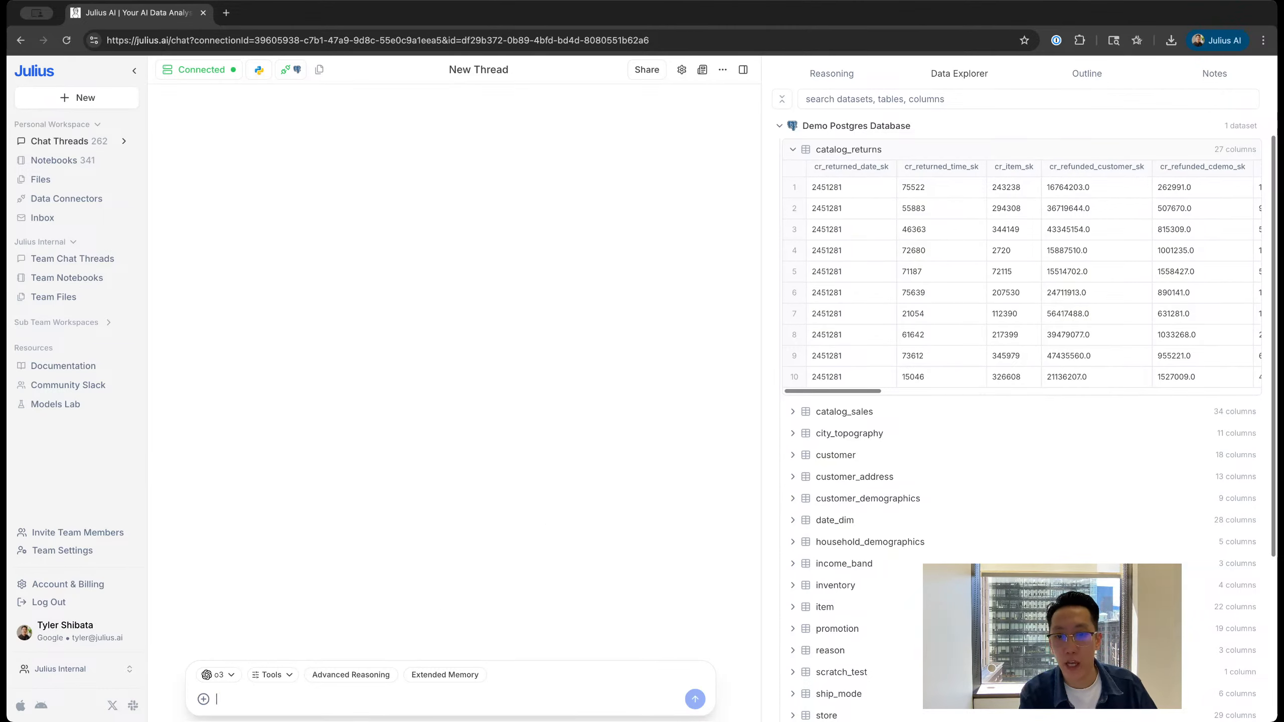
type("Show us sales by stor")
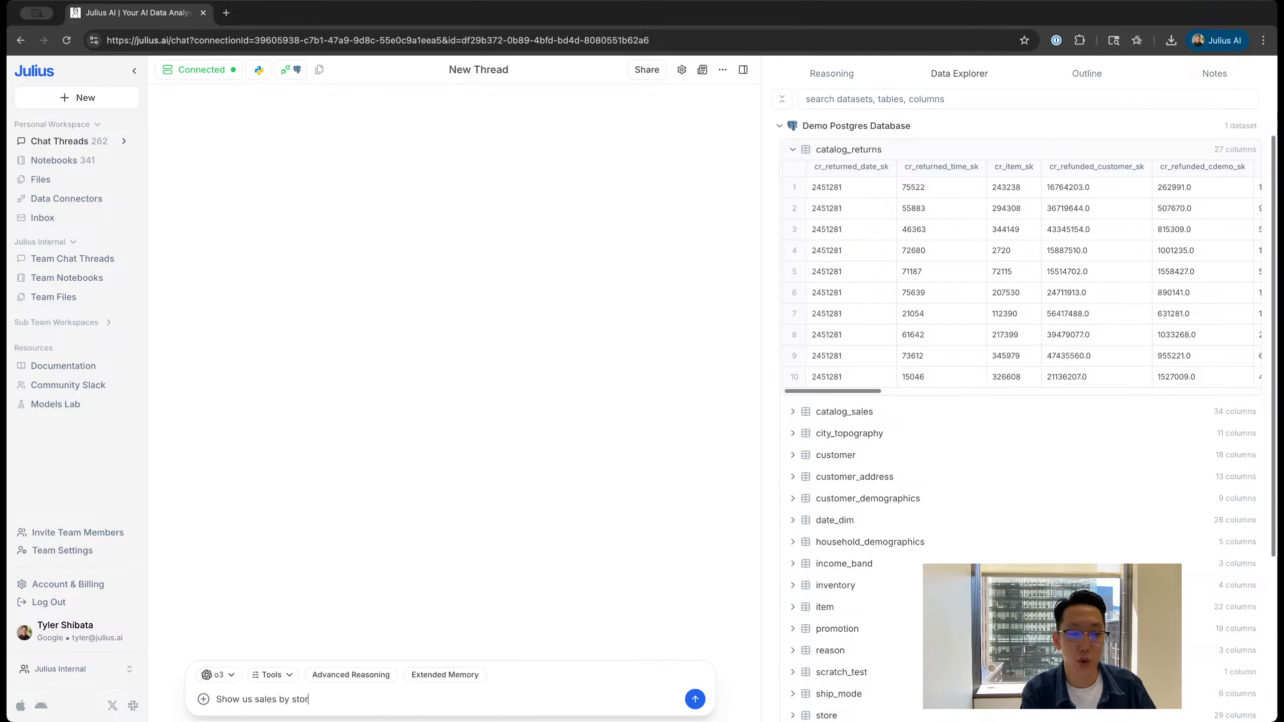
type("e from the most")
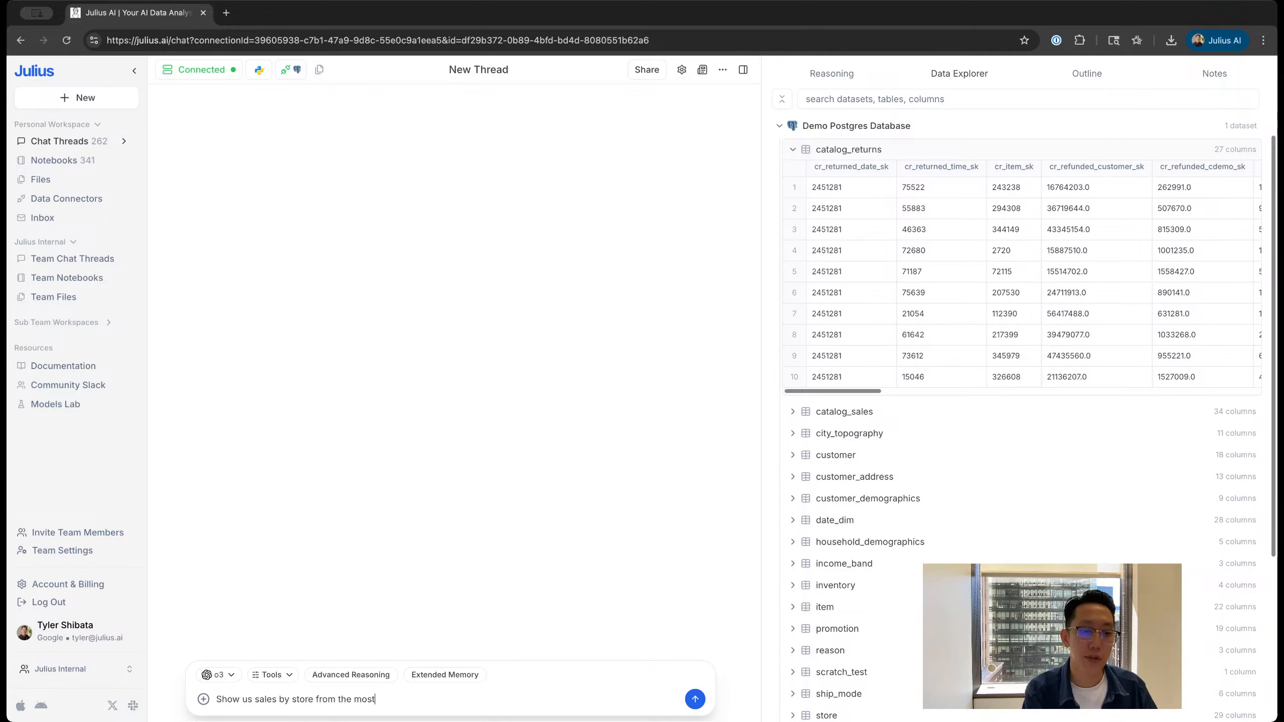
type(" recent 6 months")
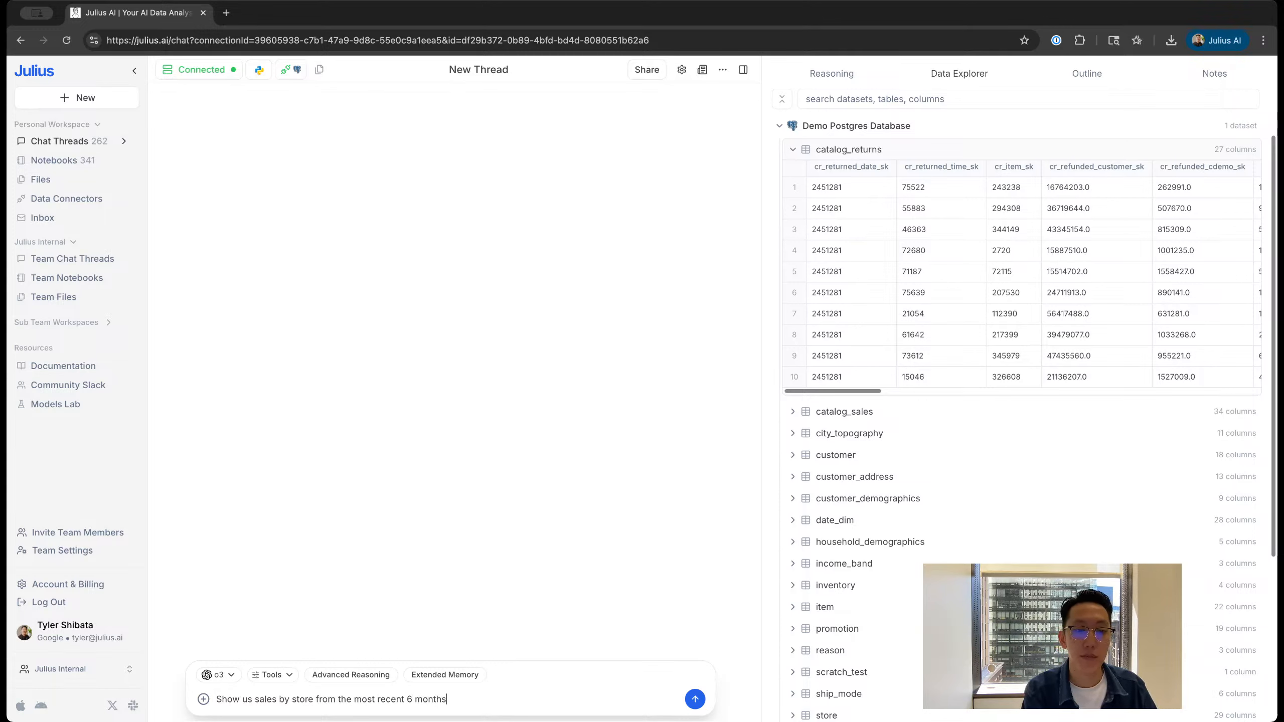
key("Return")
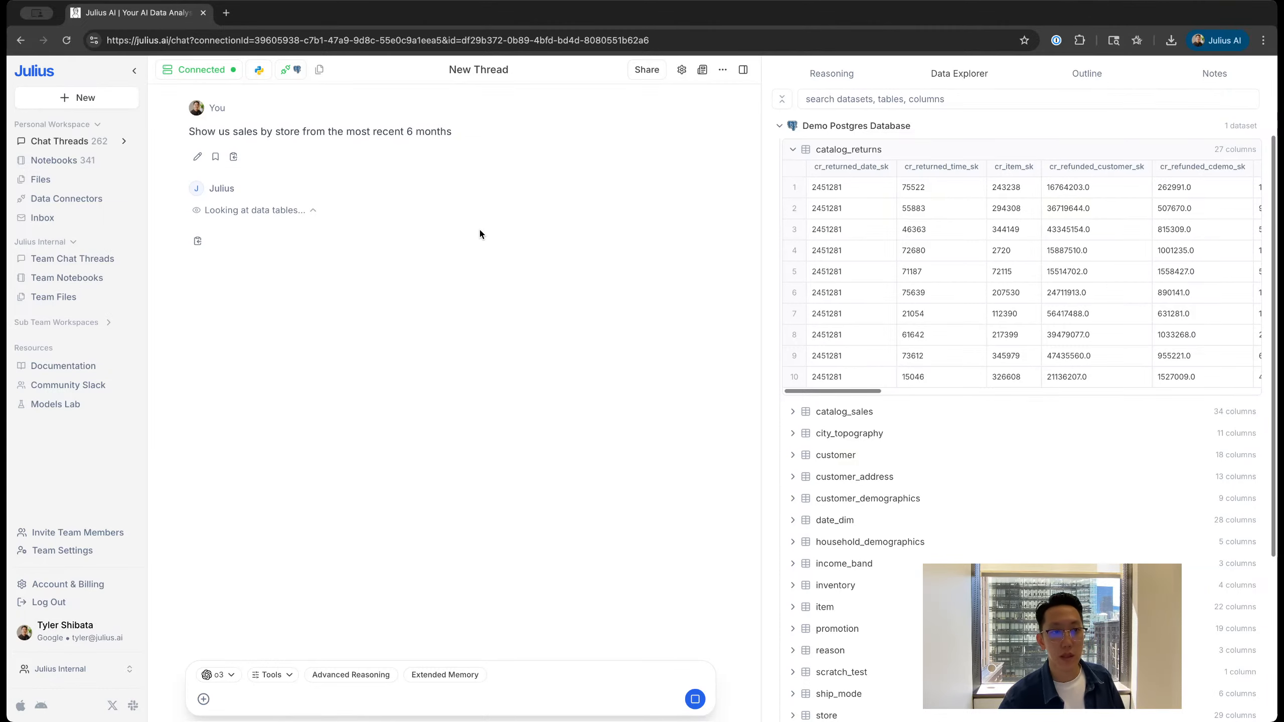
Step: Expand 'Looked at data tables' to see Julius choose the store and catalog_sales tables
left_click(296, 215)
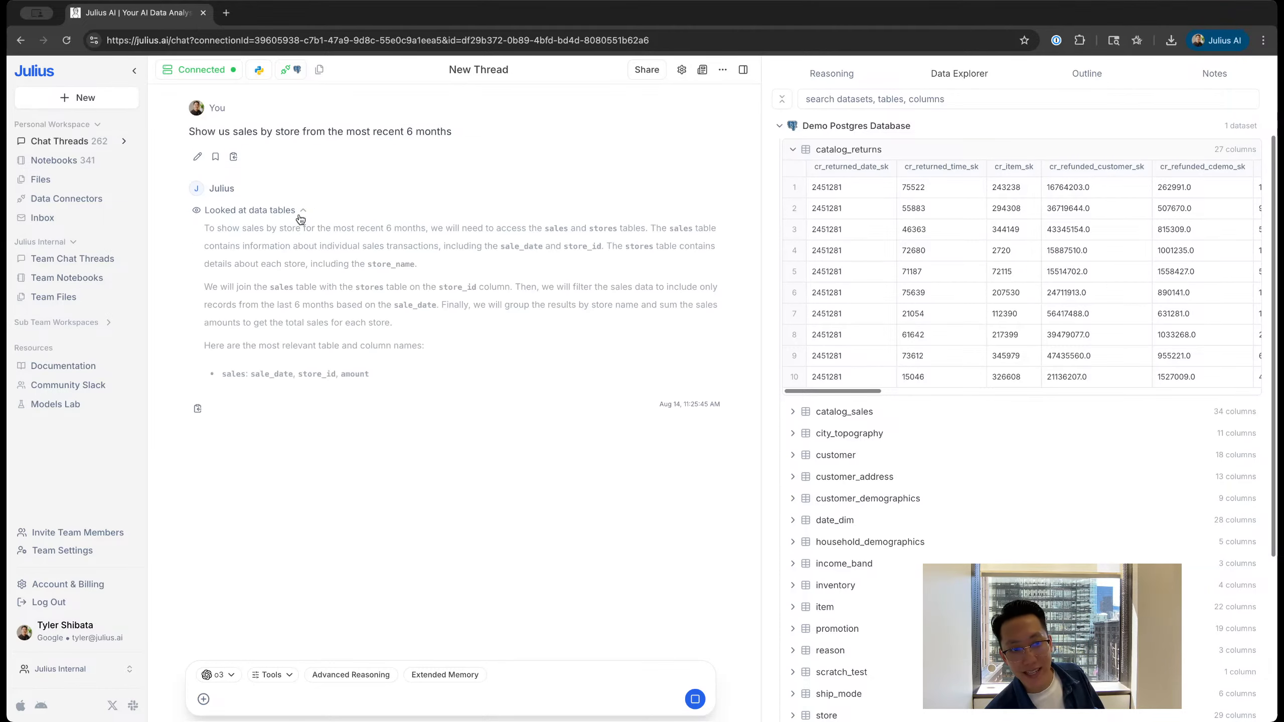
left_click_drag(361, 394, 328, 359)
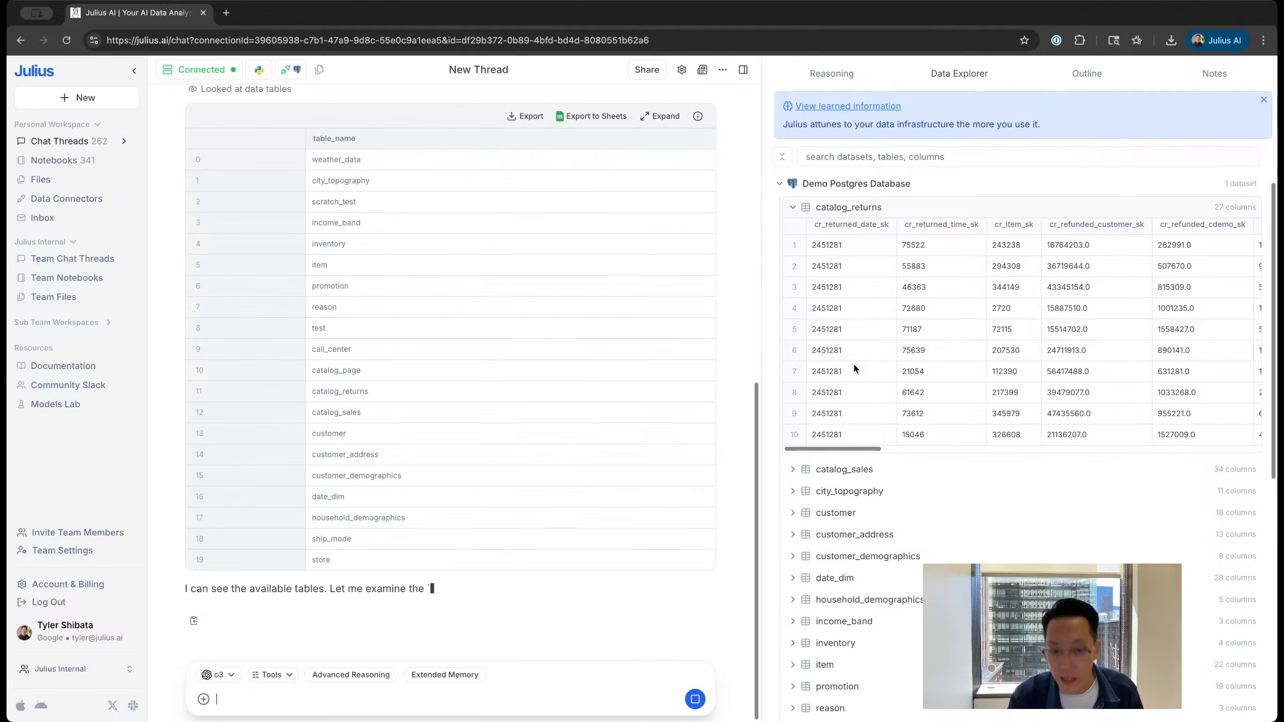
scroll(906, 285, "right", 10)
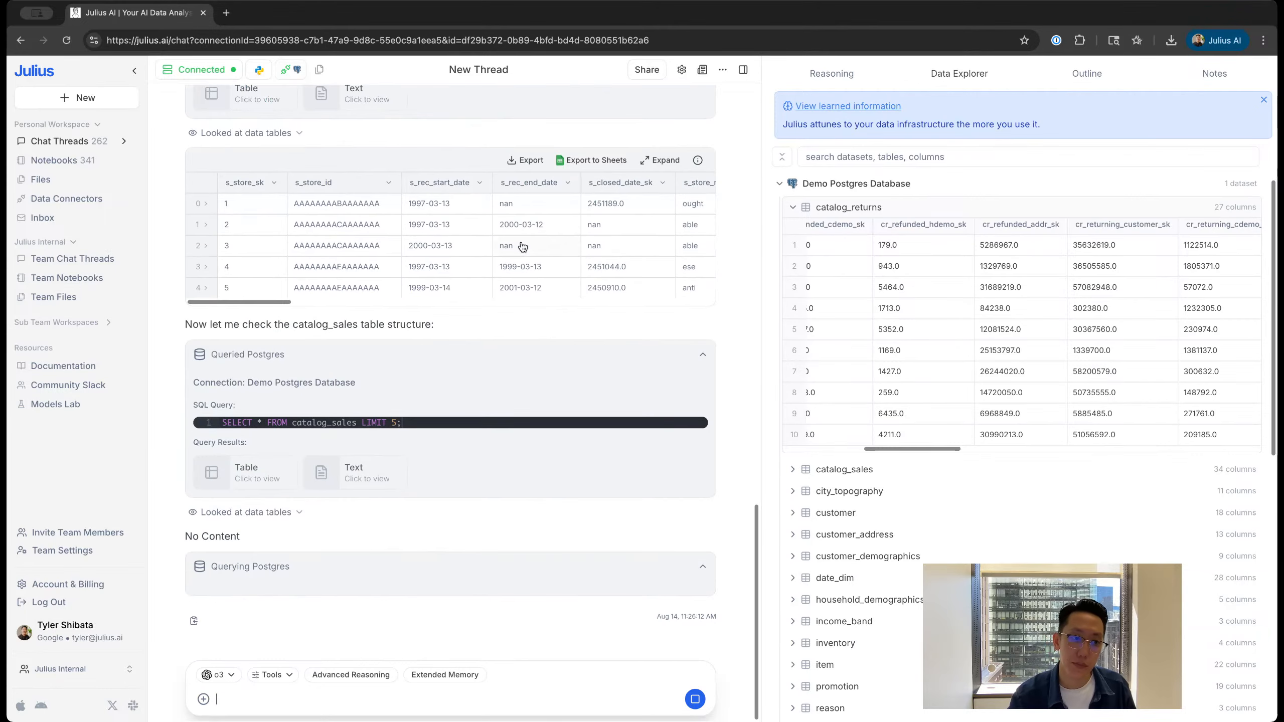
scroll(522, 242, "up", 3)
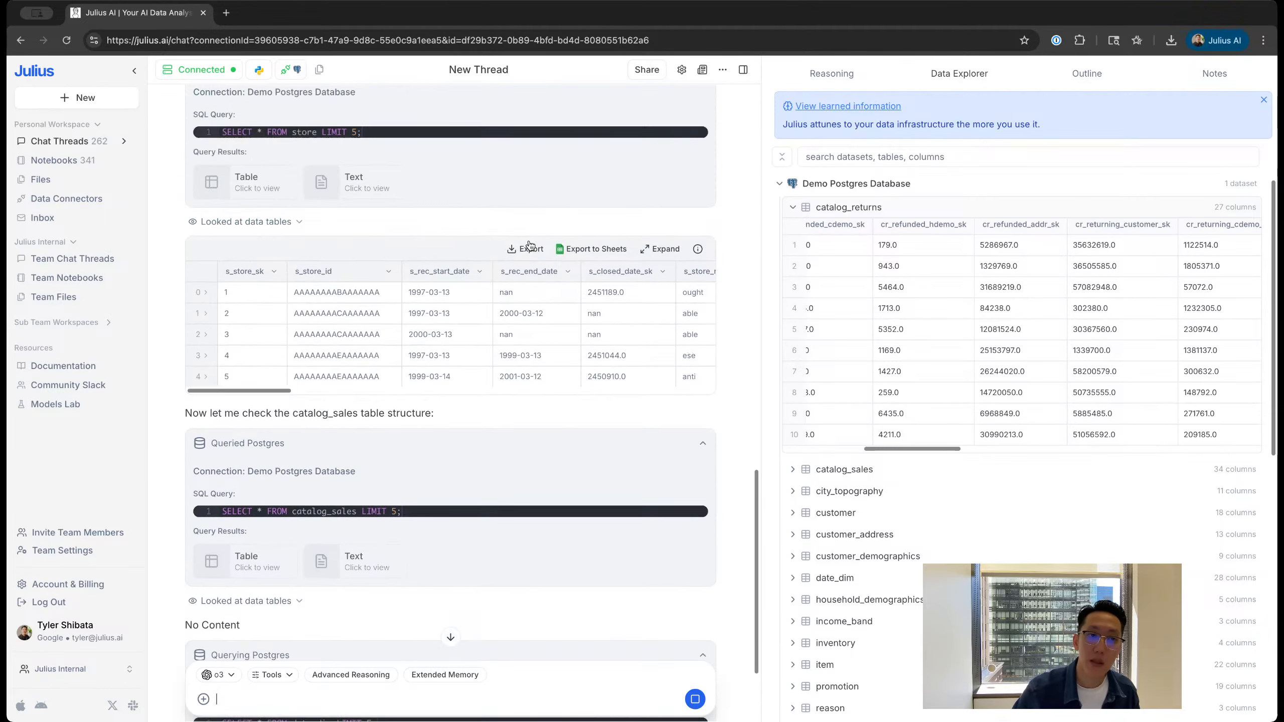
scroll(530, 244, "up", 15)
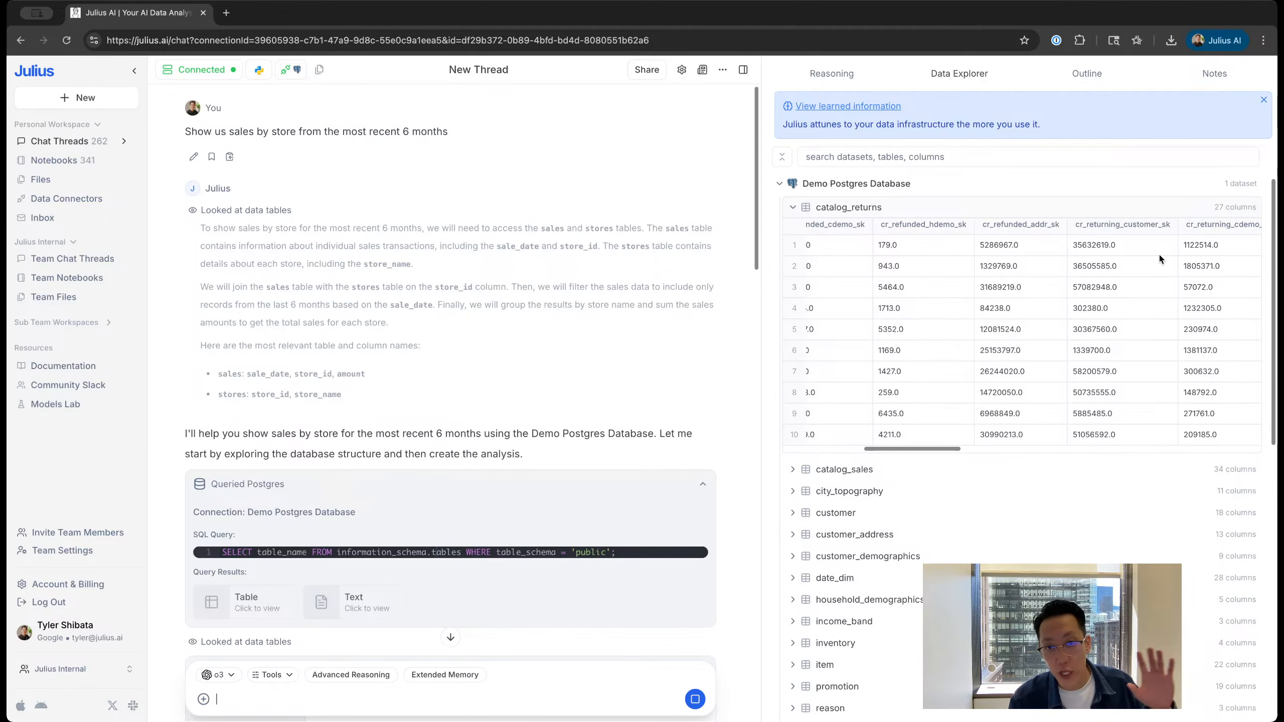
Step: Scroll the thread to follow Julius's store_sales queries and its search for recent sold-date keys
scroll(1158, 256, "down", 7)
scroll(615, 278, "down", 14)
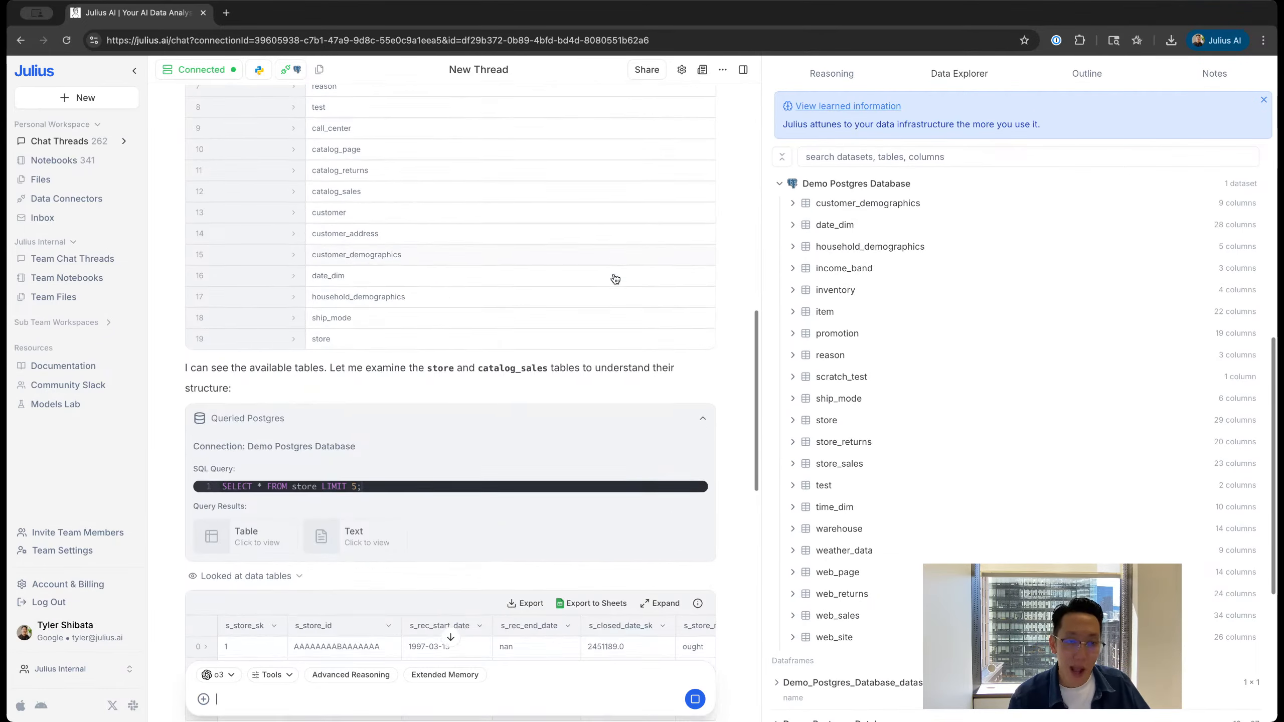
scroll(613, 276, "down", 5)
scroll(612, 275, "down", 4)
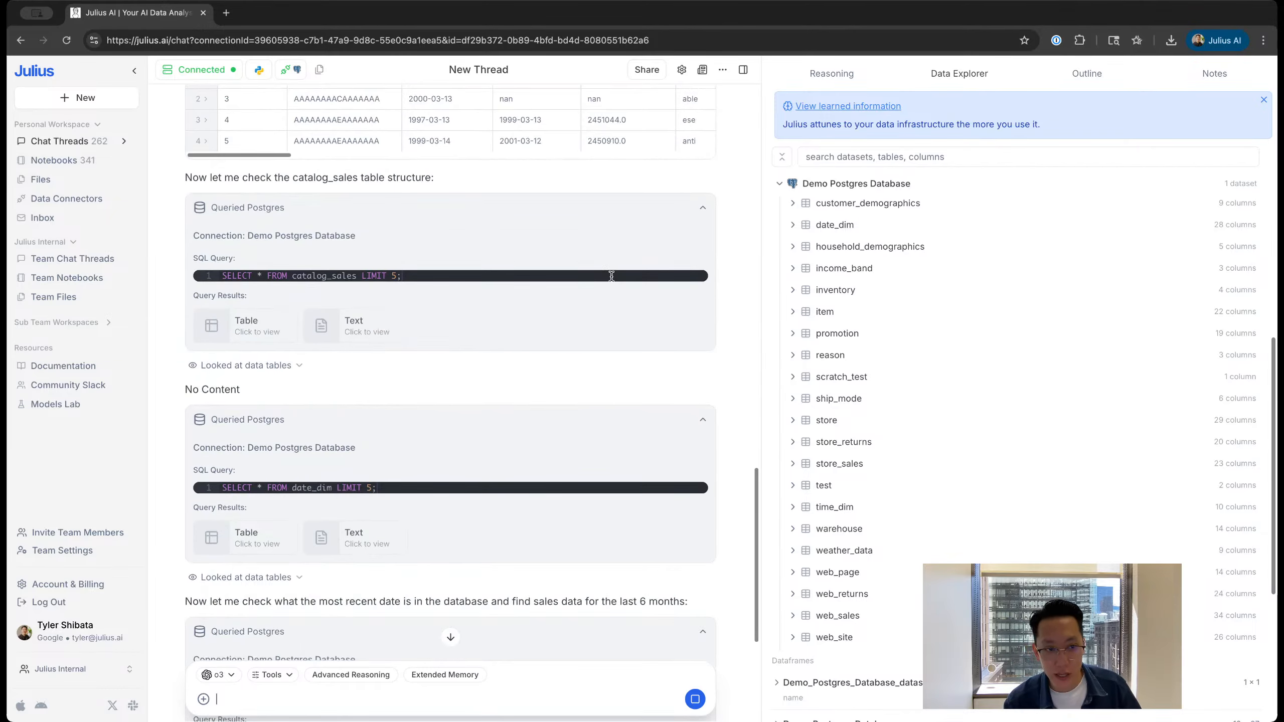
scroll(611, 276, "down", 8)
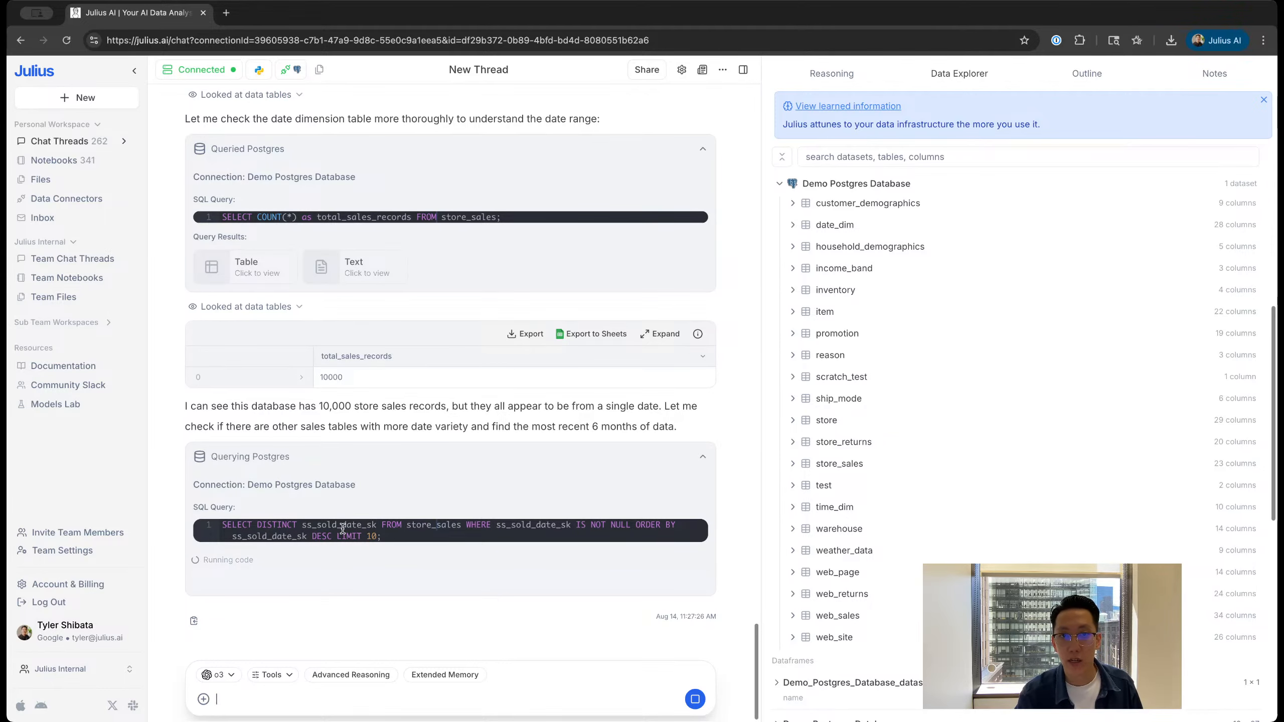
scroll(928, 258, "down", 5)
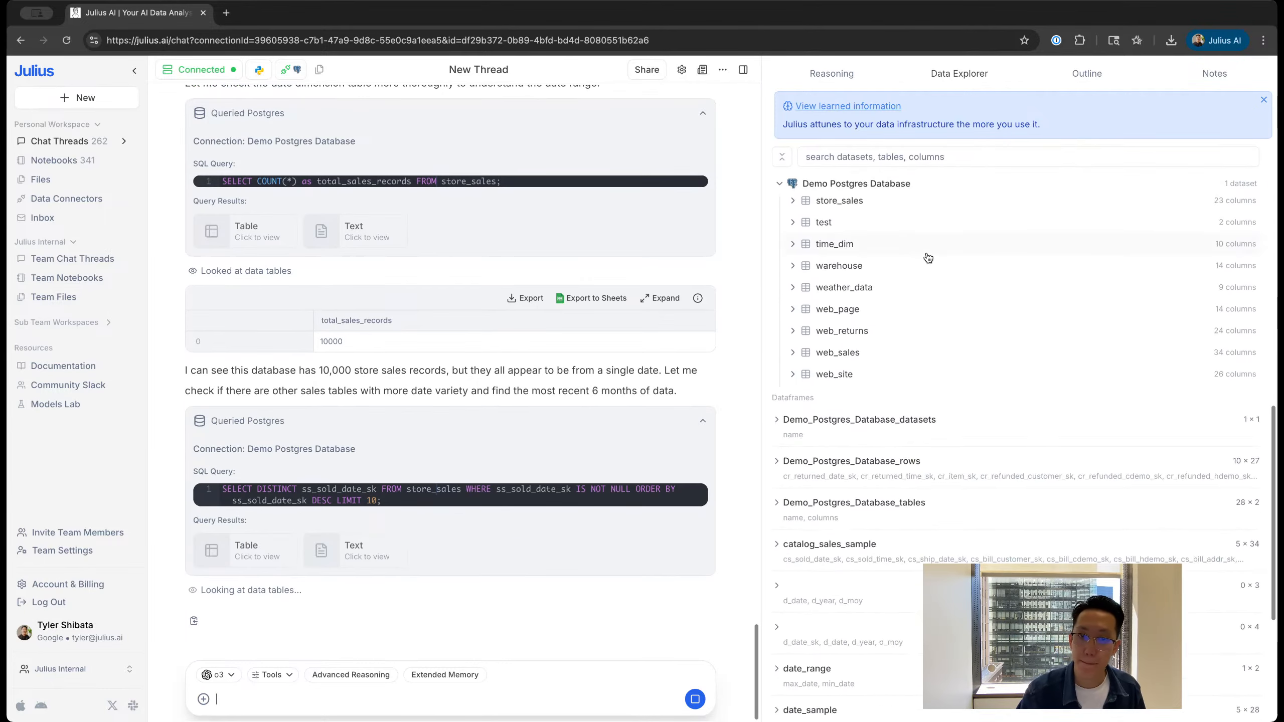
scroll(928, 258, "down", 6)
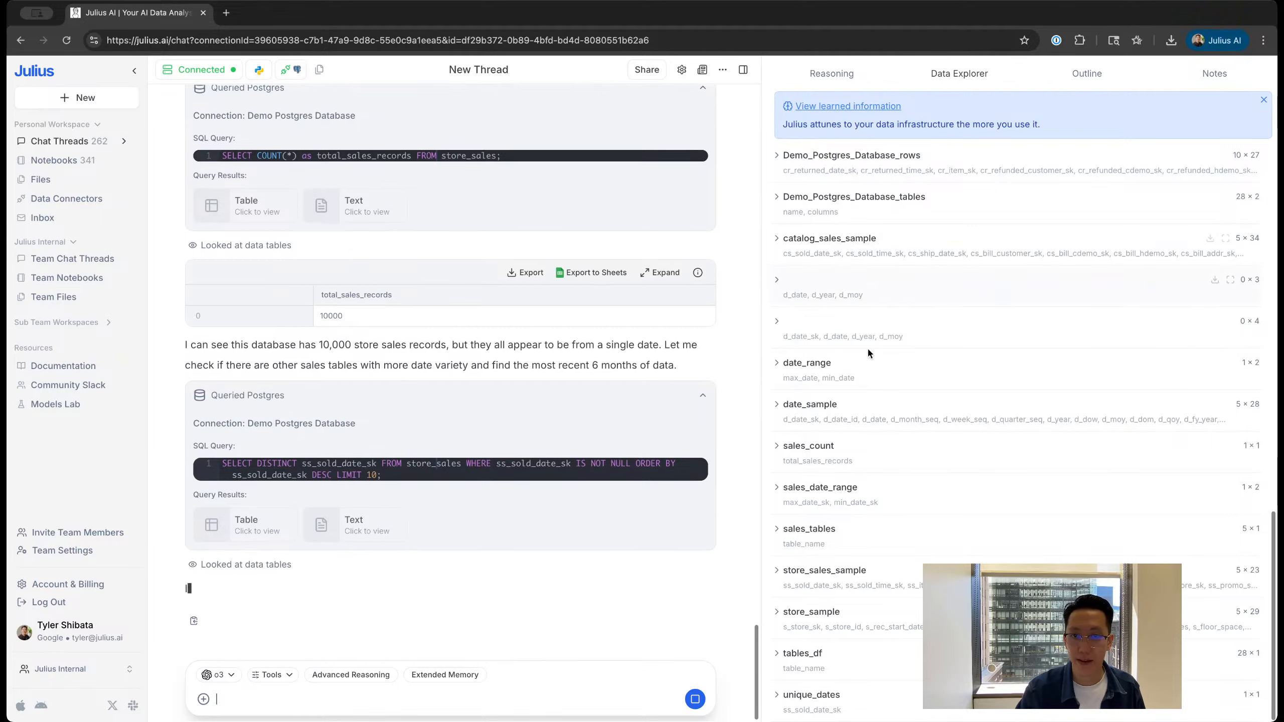
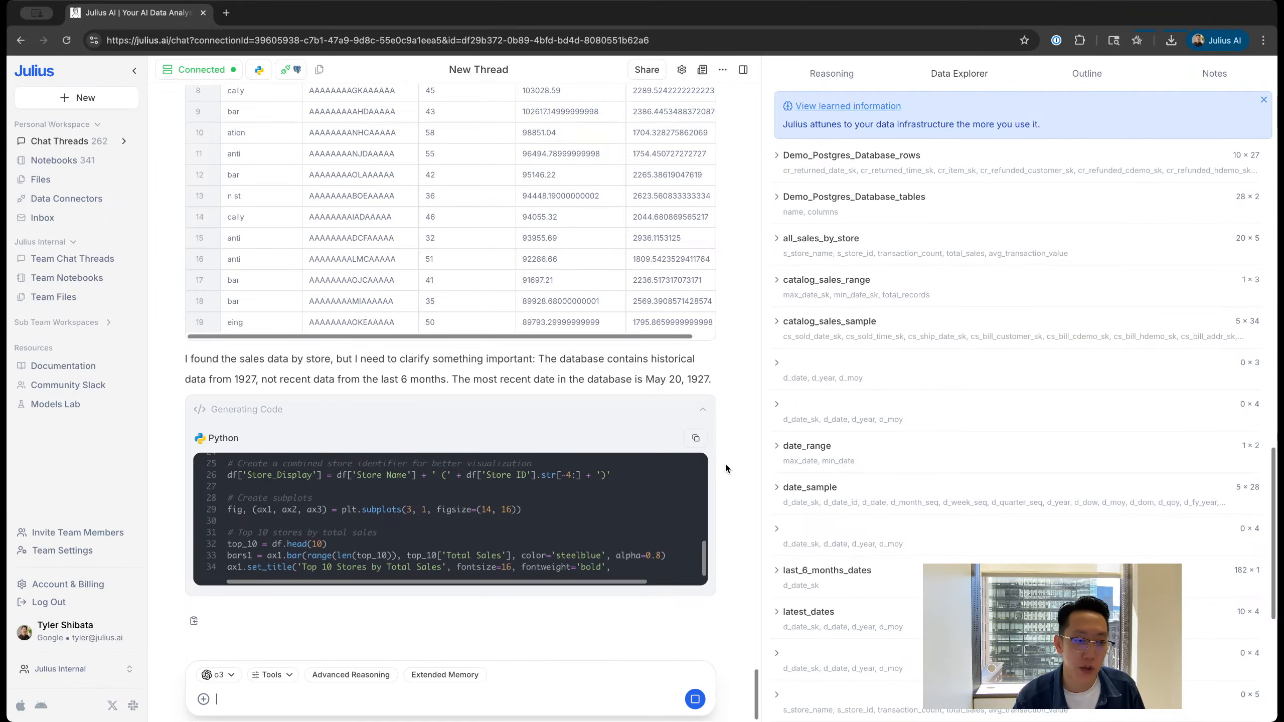
Step: Open Data Connectors in a new tab and bring up the Request connector form
left_click(66, 198, "super")
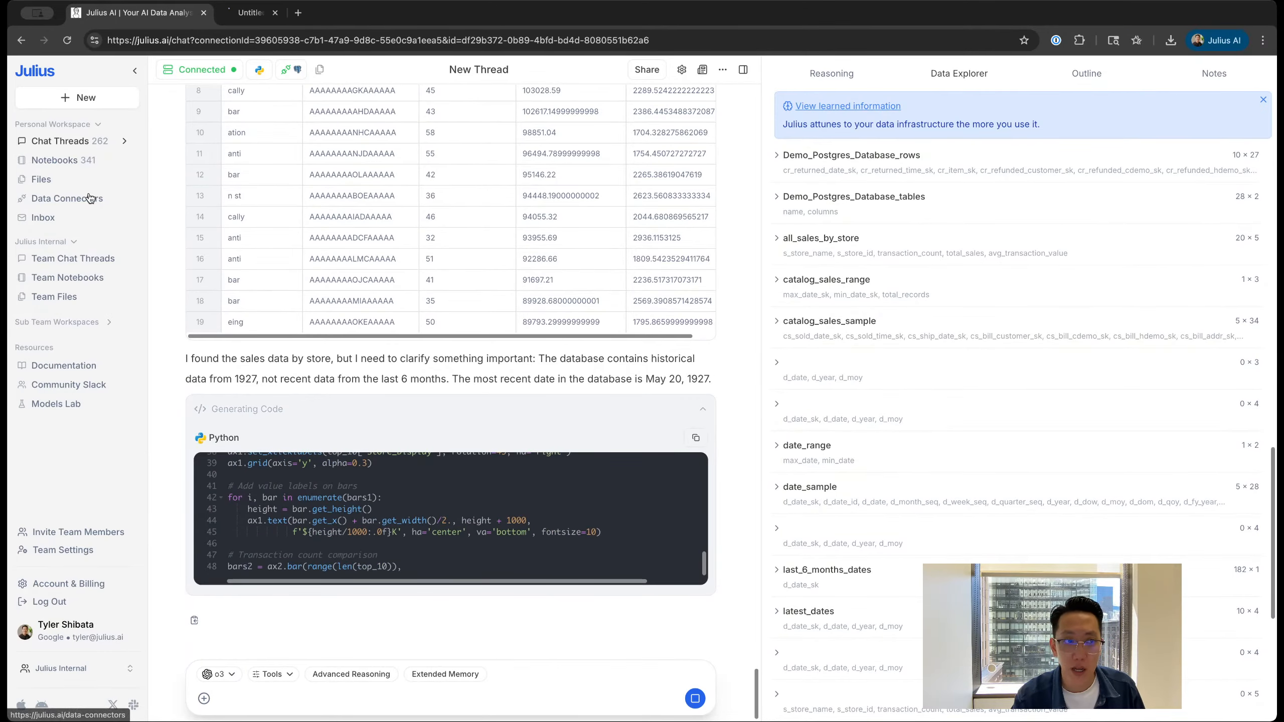
key("ctrl+Tab")
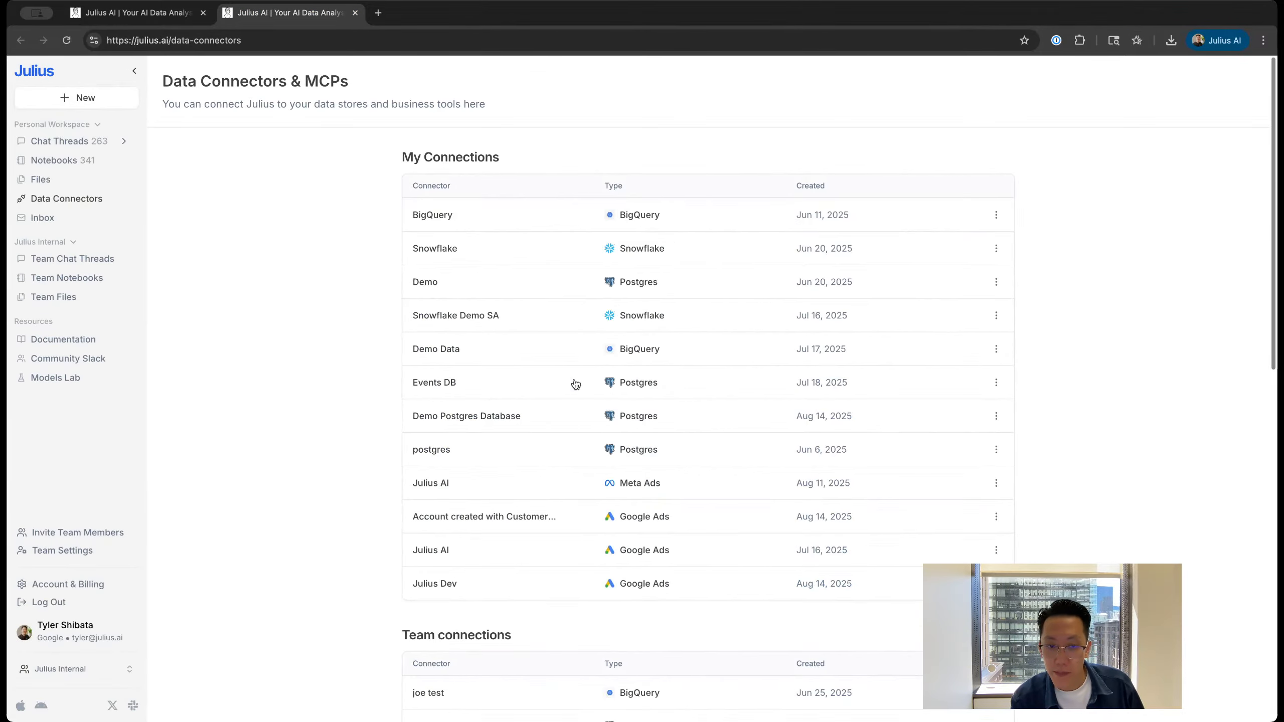
scroll(576, 380, "down", 10)
scroll(577, 381, "down", 5)
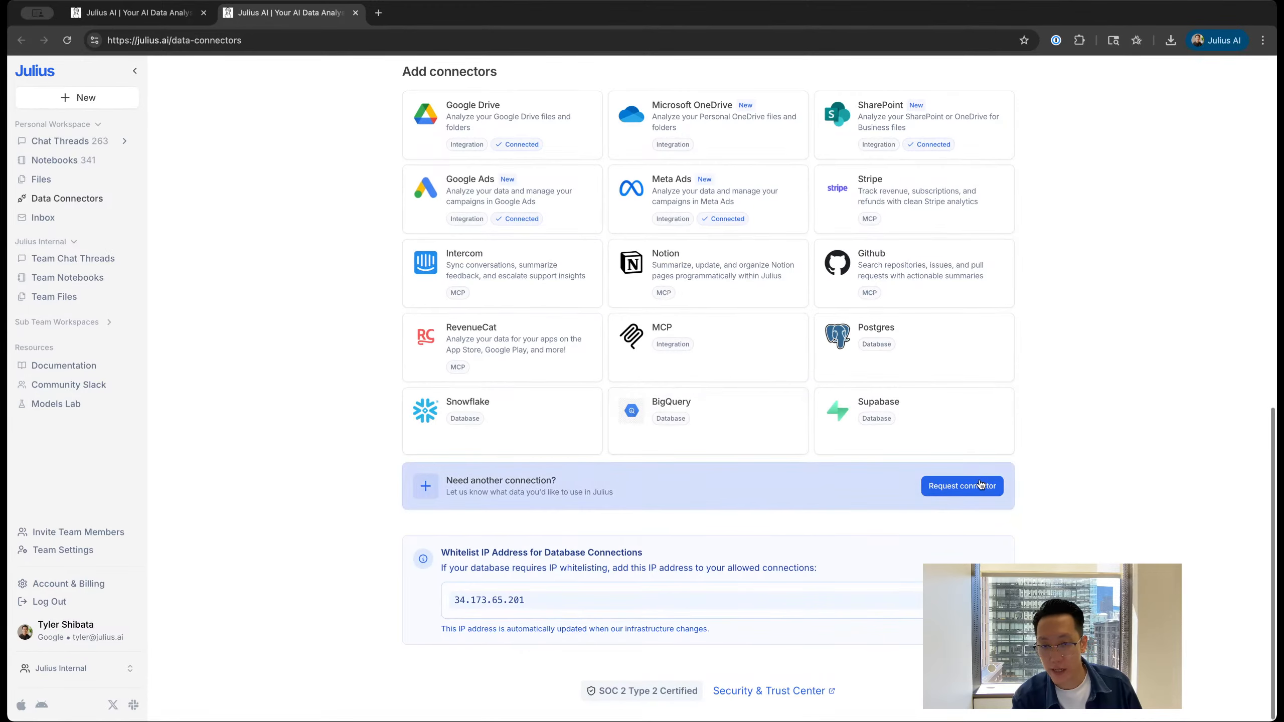
left_click(924, 488)
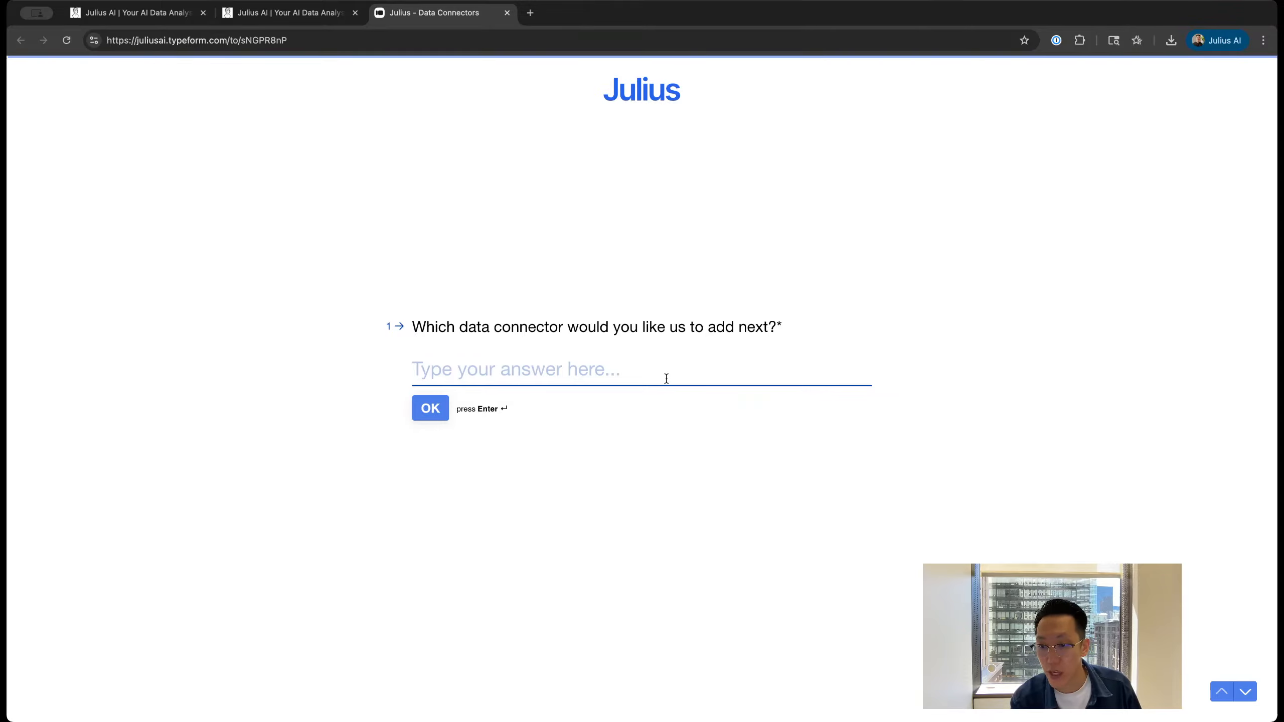
Step: Select the connector request's first question, then go back to Julius's Data Connectors page
left_click(553, 332)
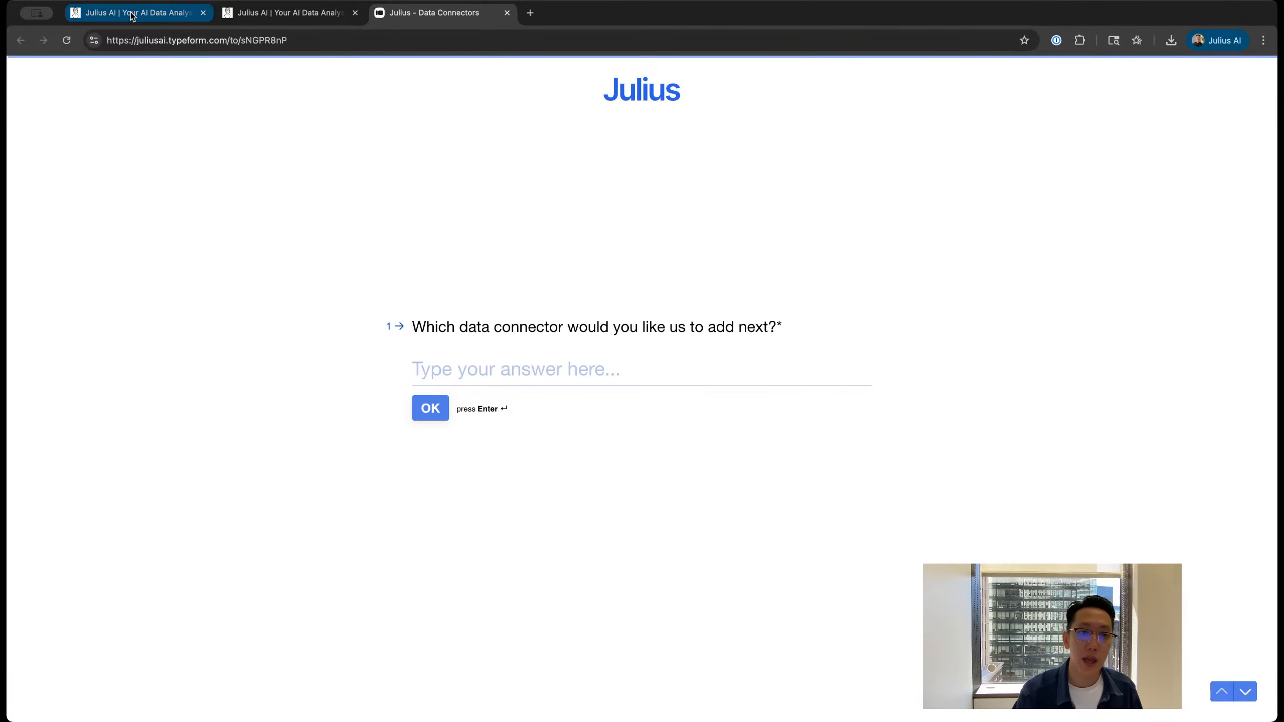
left_click(283, 13)
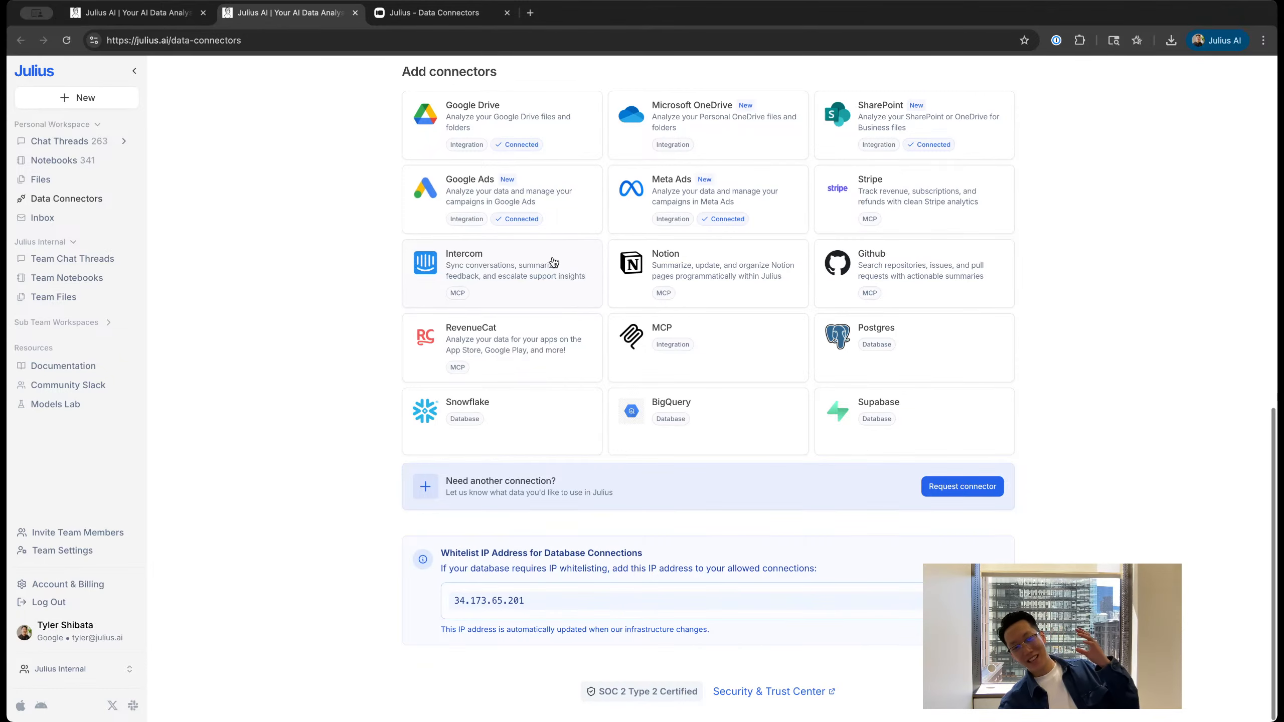
Step: Review the connected integrations: Google Drive, SharePoint, Google Ads and Meta Ads
mouse_move(510, 221)
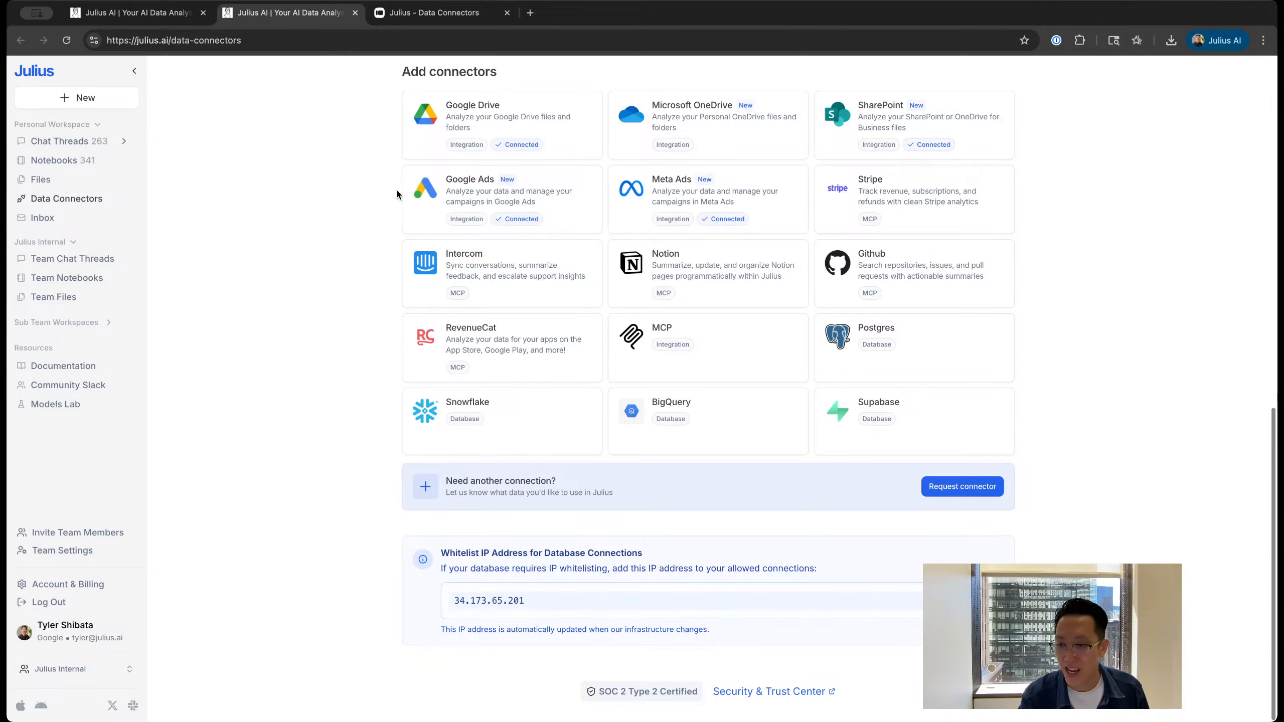
Step: Return to the Sales Analysis chat and preview the generated sales charts image
left_click(144, 14)
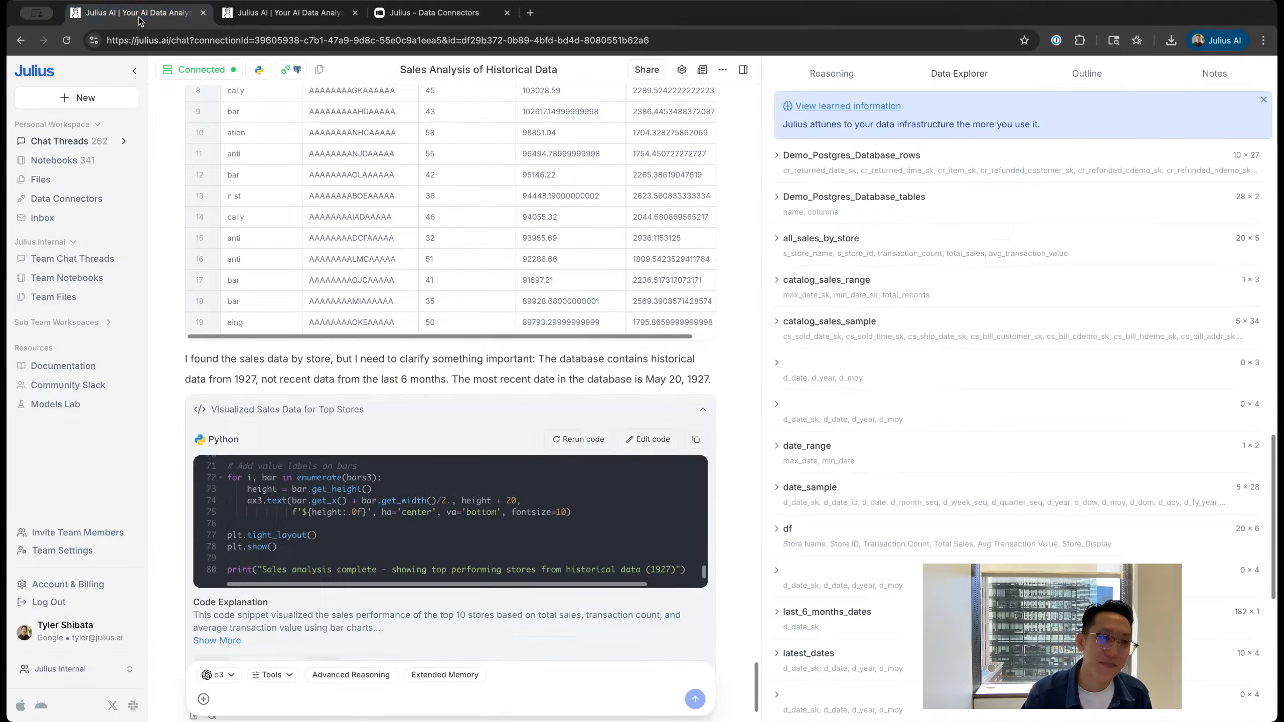
scroll(515, 358, "down", 3)
left_click(390, 532)
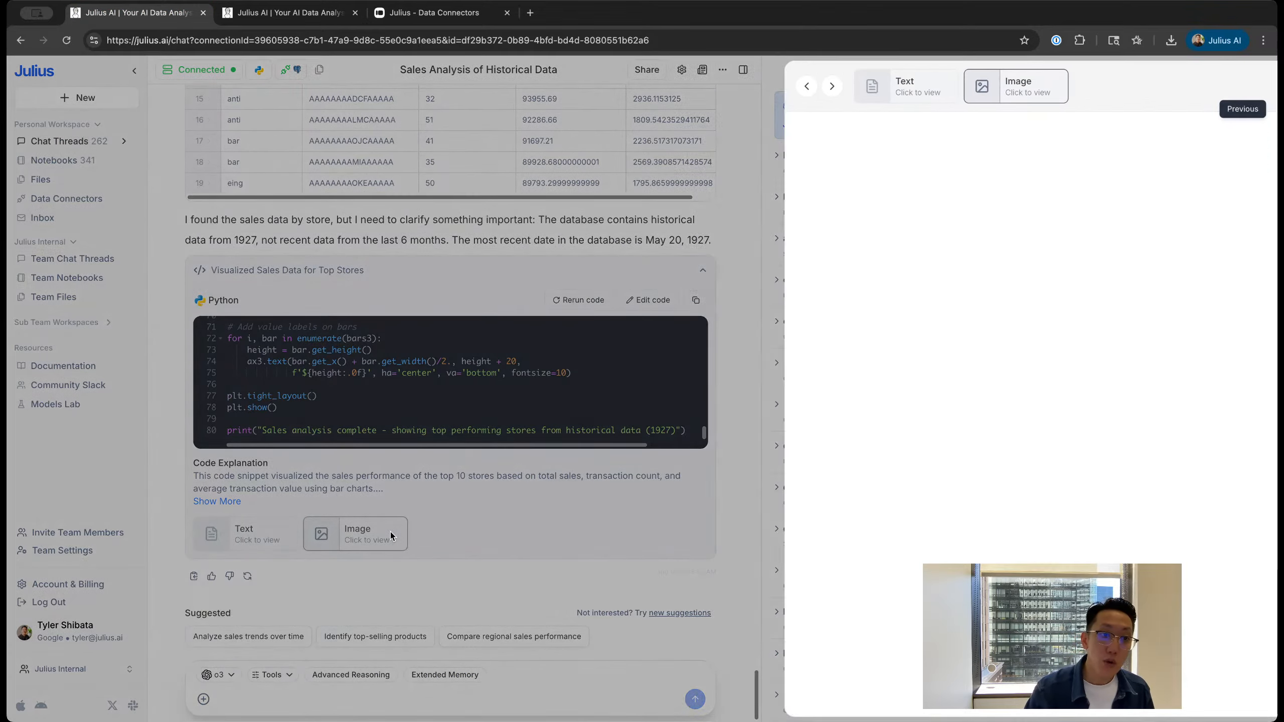
scroll(840, 240, "down", 3)
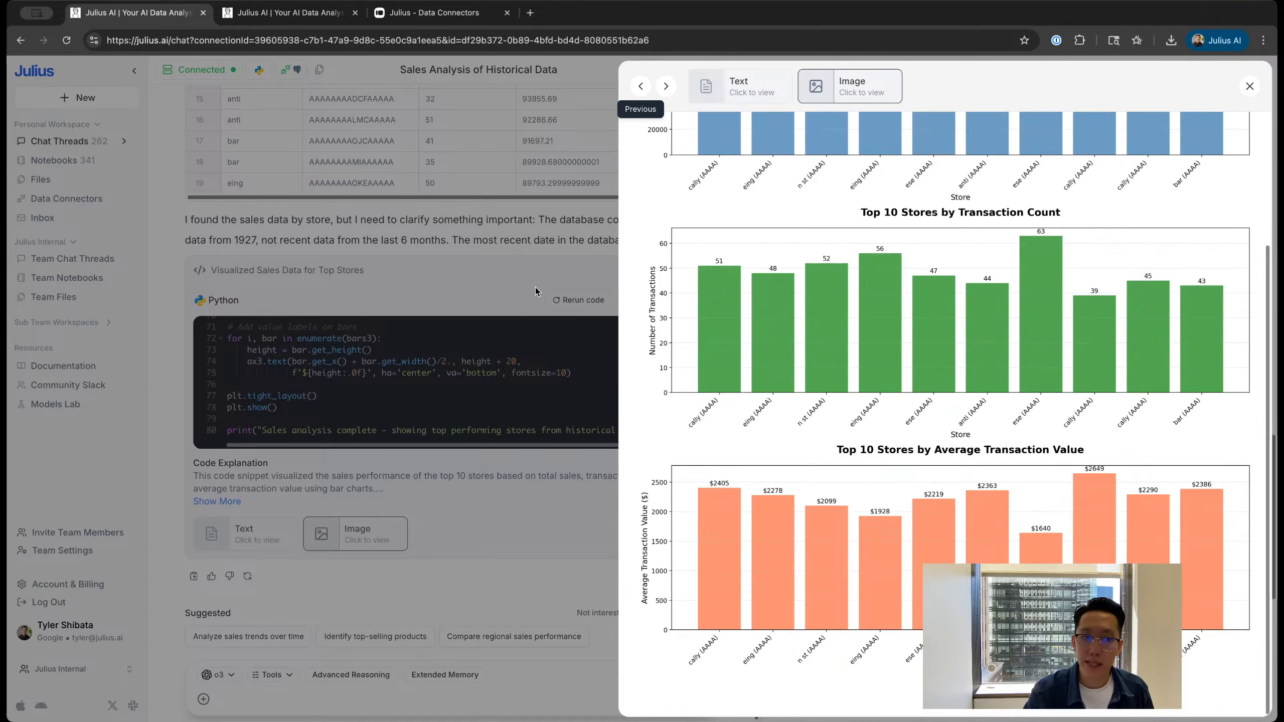
left_click(404, 290)
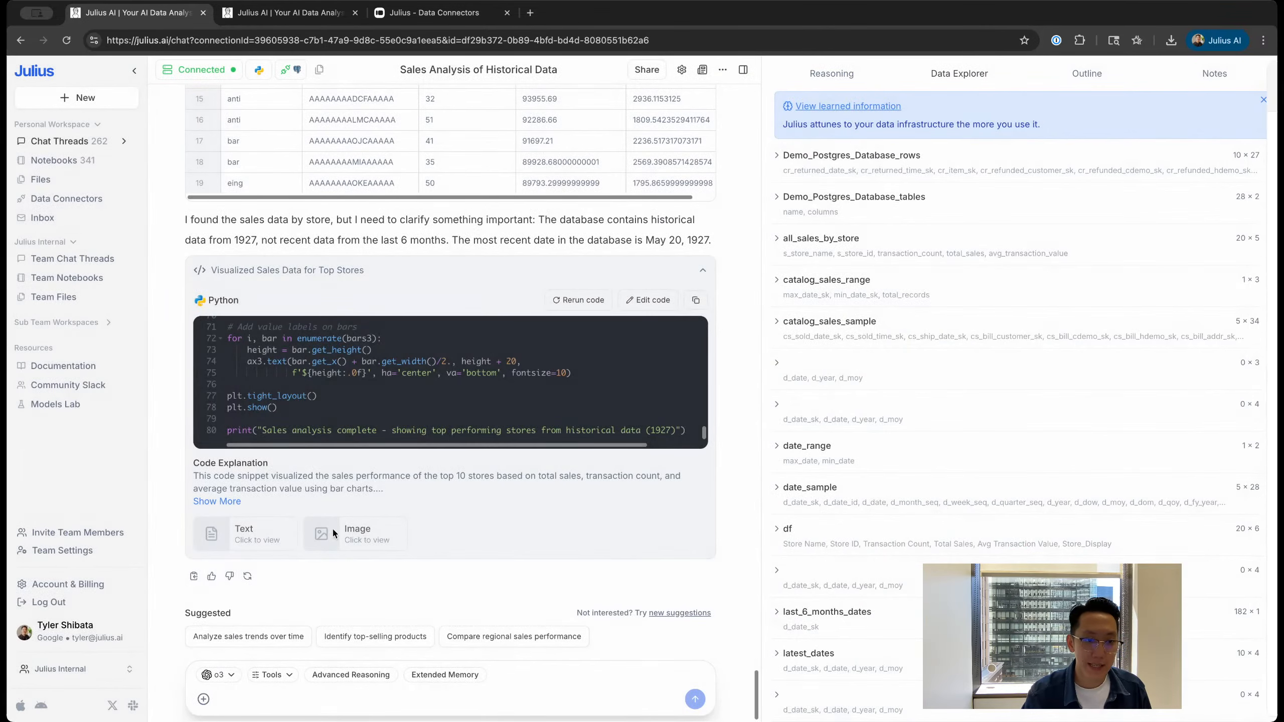
Step: Ask Julius 'Can you print the visualizaiton for me?'
left_click(286, 701)
type("Can you prin")
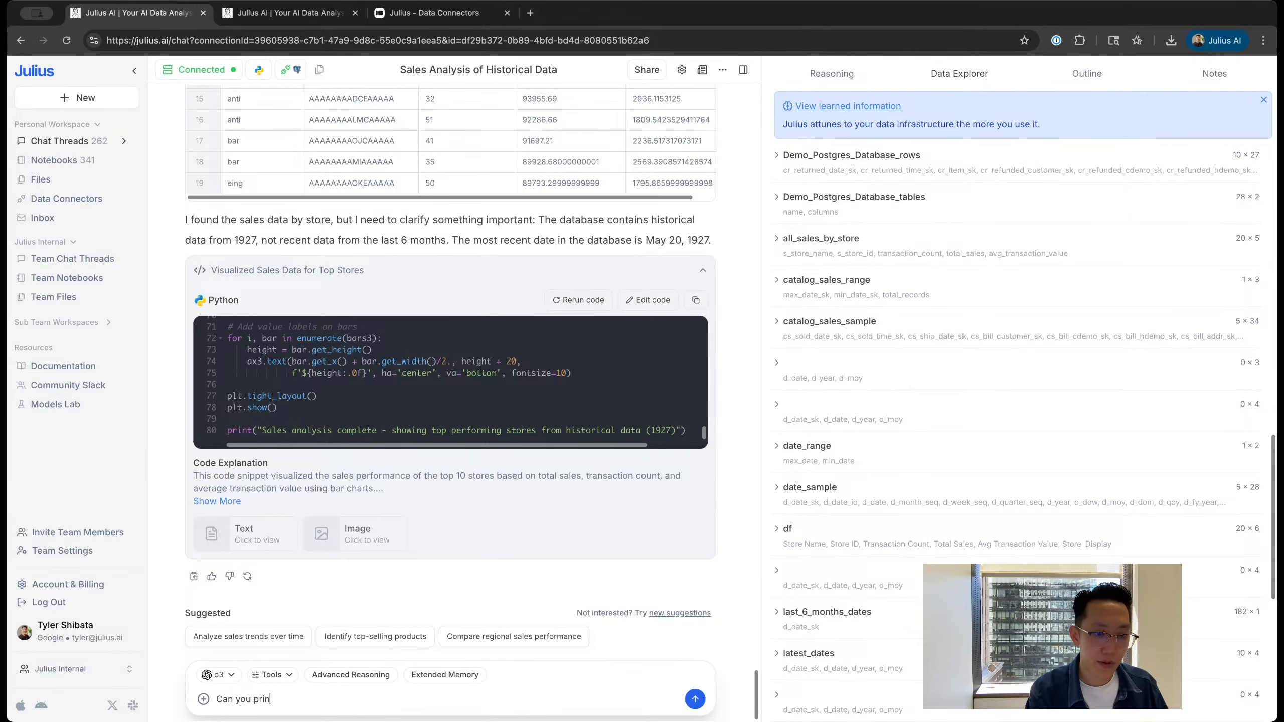
type("t the visualizaiton for m")
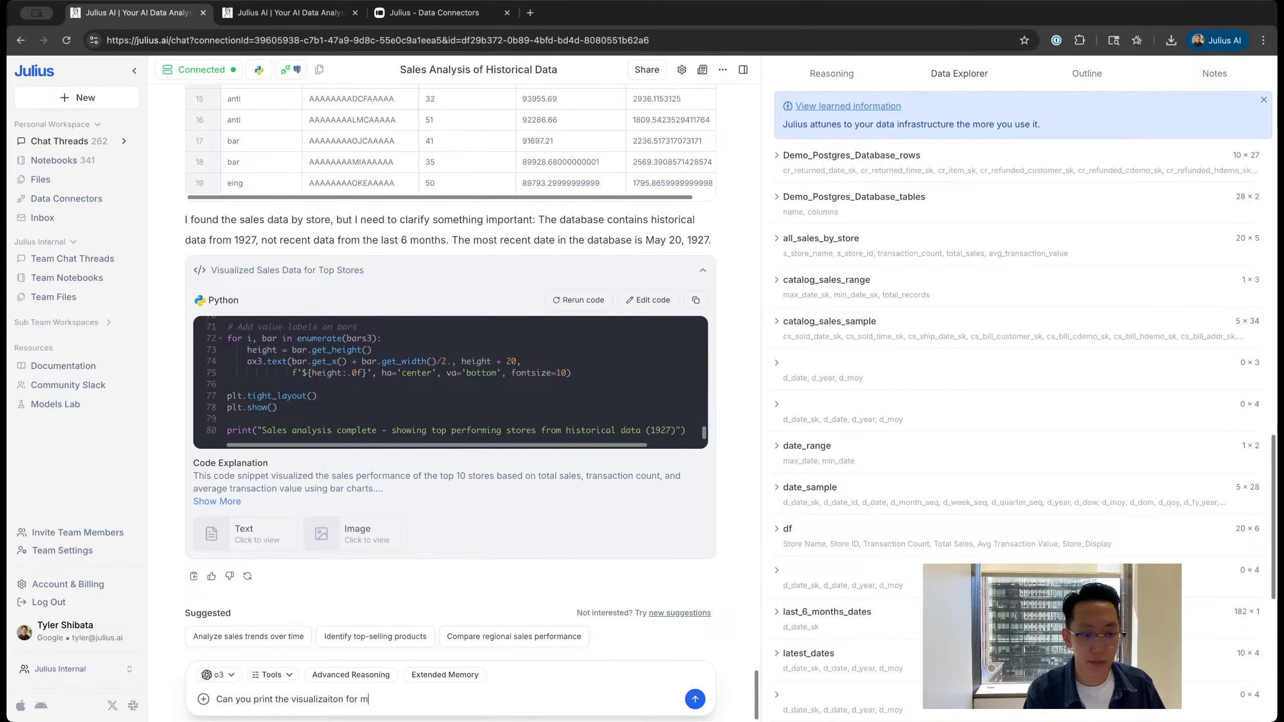
type("e?")
key("Return")
Step: Review the printed top 10 stores charts and the summary noting data from 1927
left_click(355, 446)
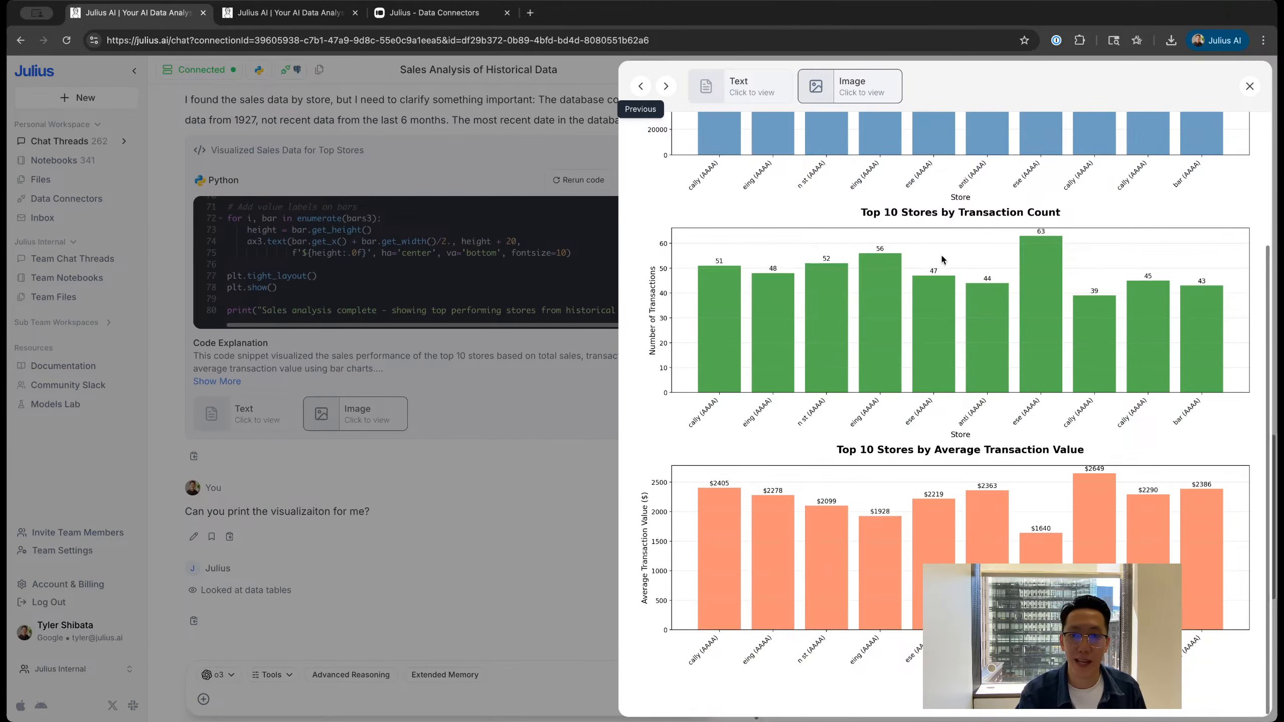
scroll(941, 253, "up", 3)
left_click(504, 349)
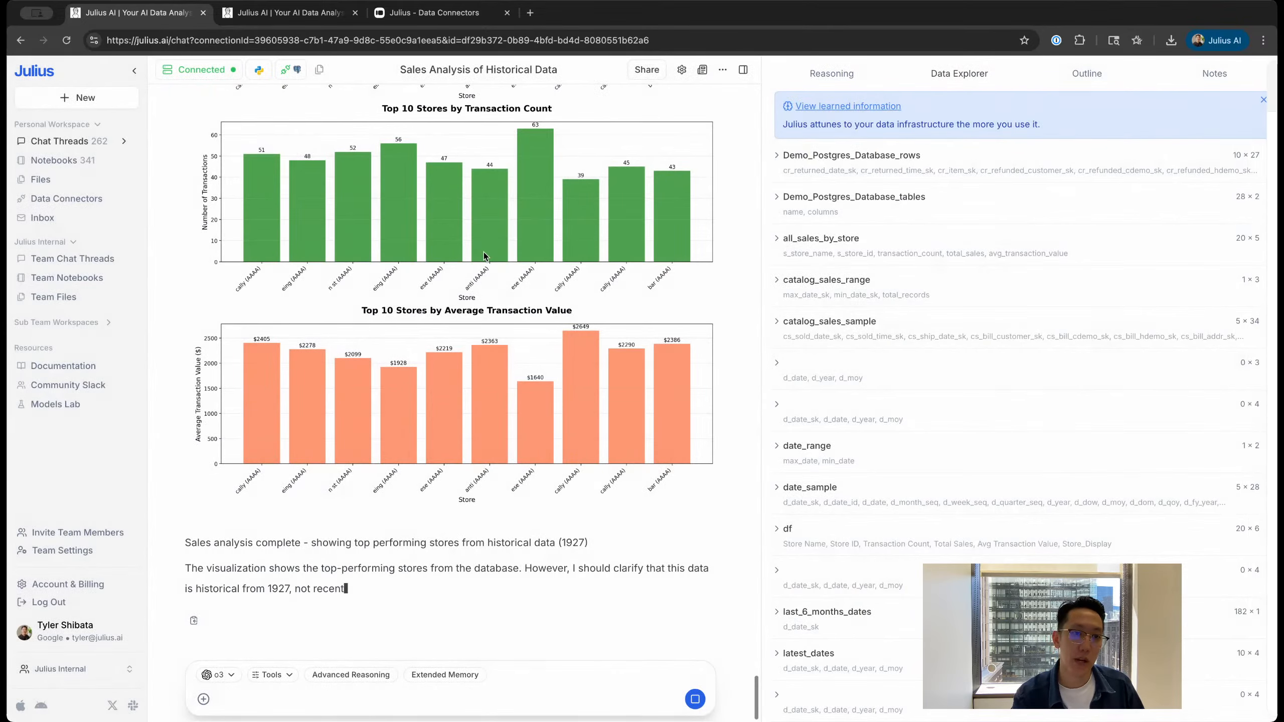
scroll(409, 330, "down", 12)
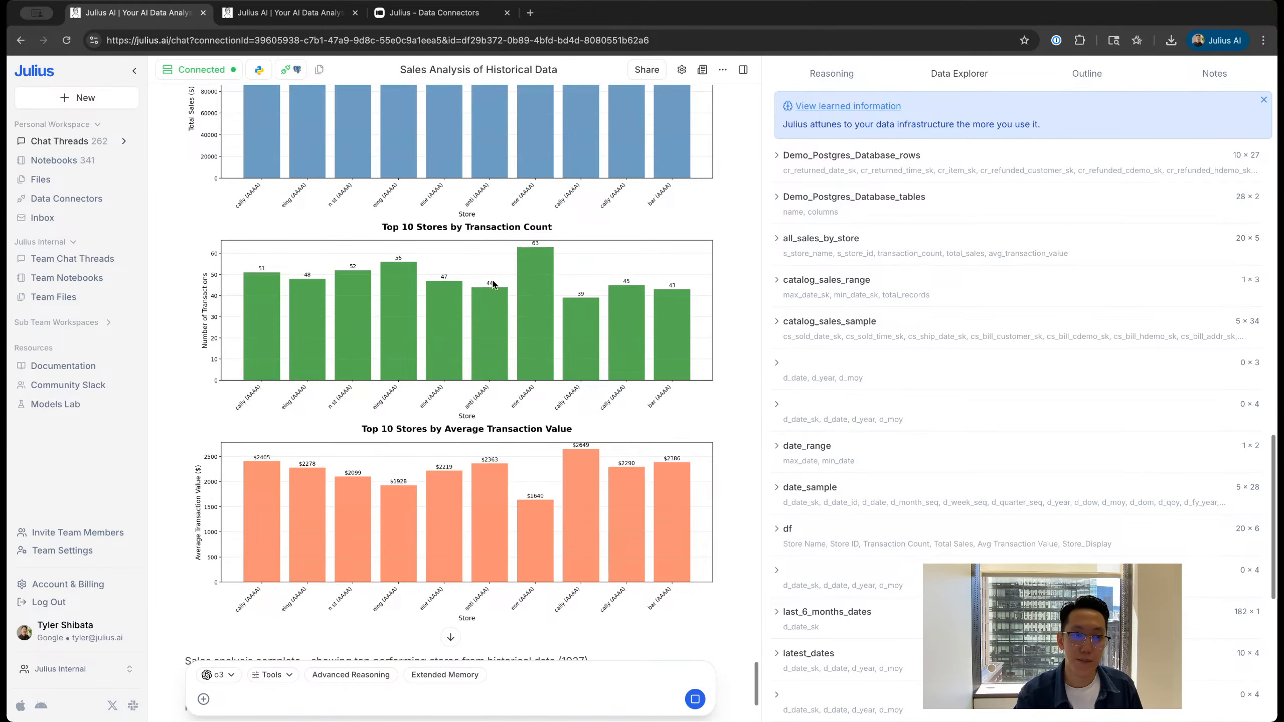
scroll(423, 253, "up", 3)
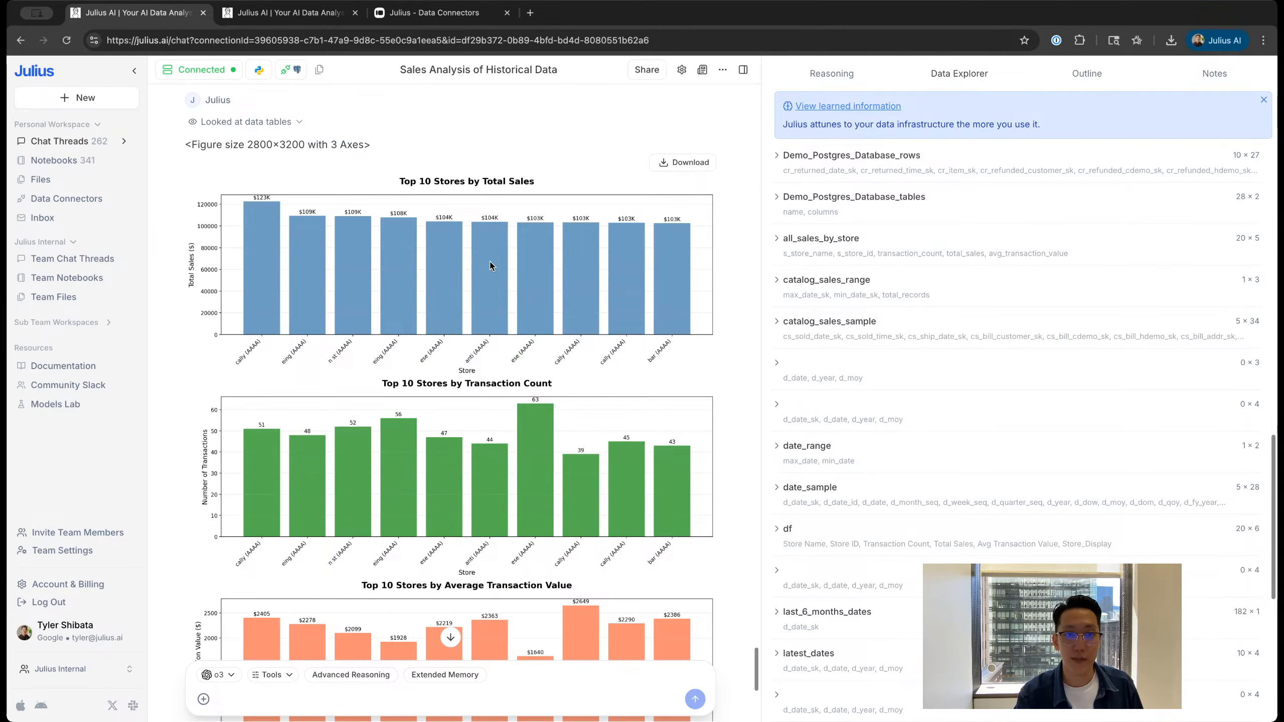
scroll(480, 320, "up", 20)
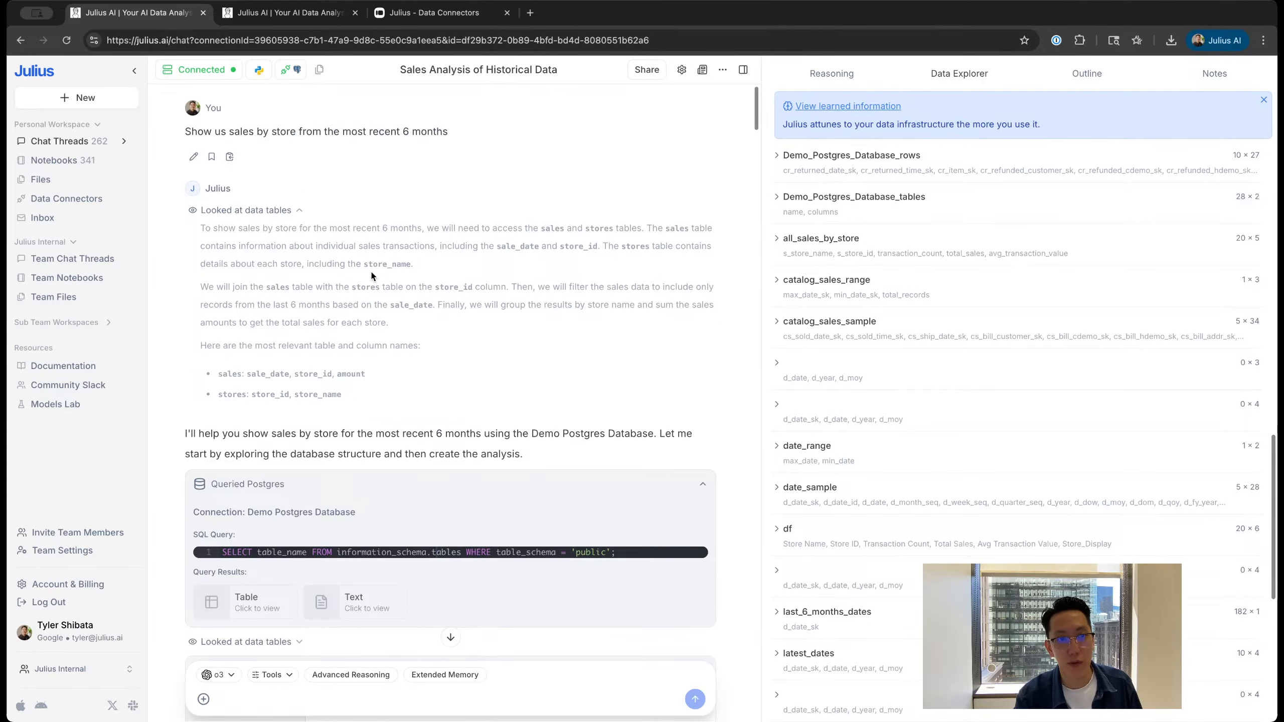
scroll(379, 269, "down", 8)
scroll(387, 272, "down", 20)
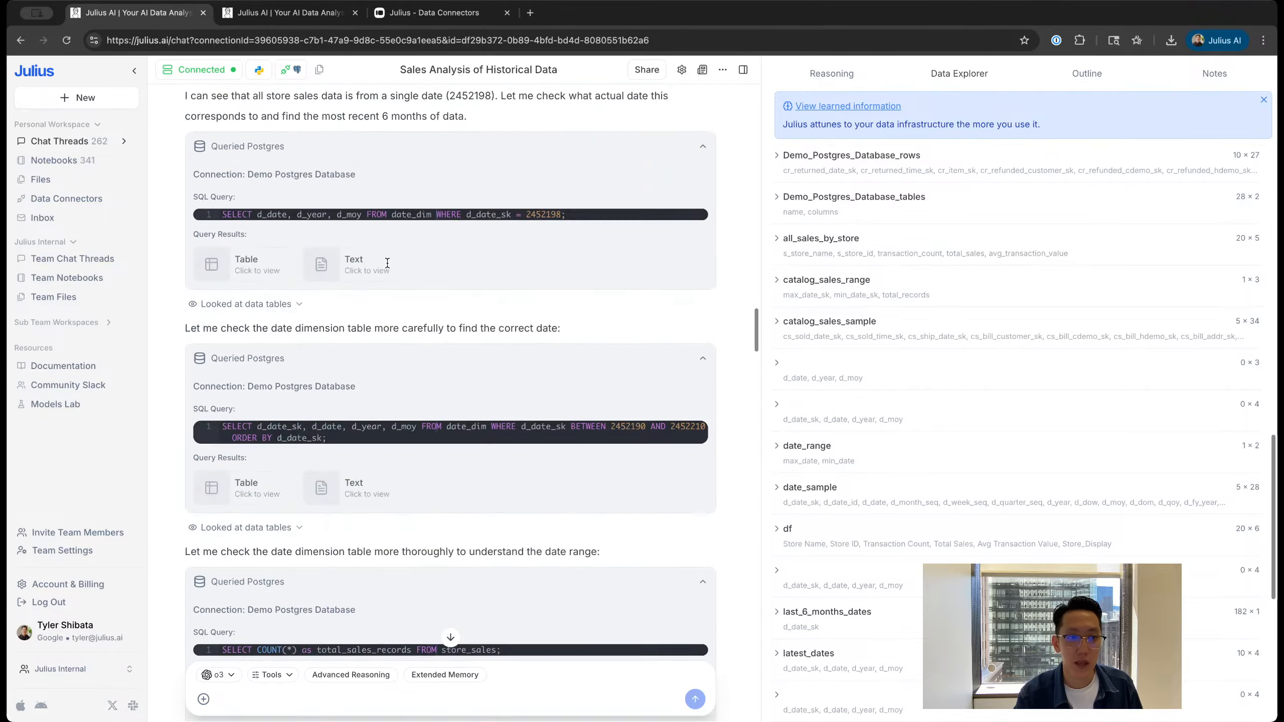
scroll(387, 263, "down", 20)
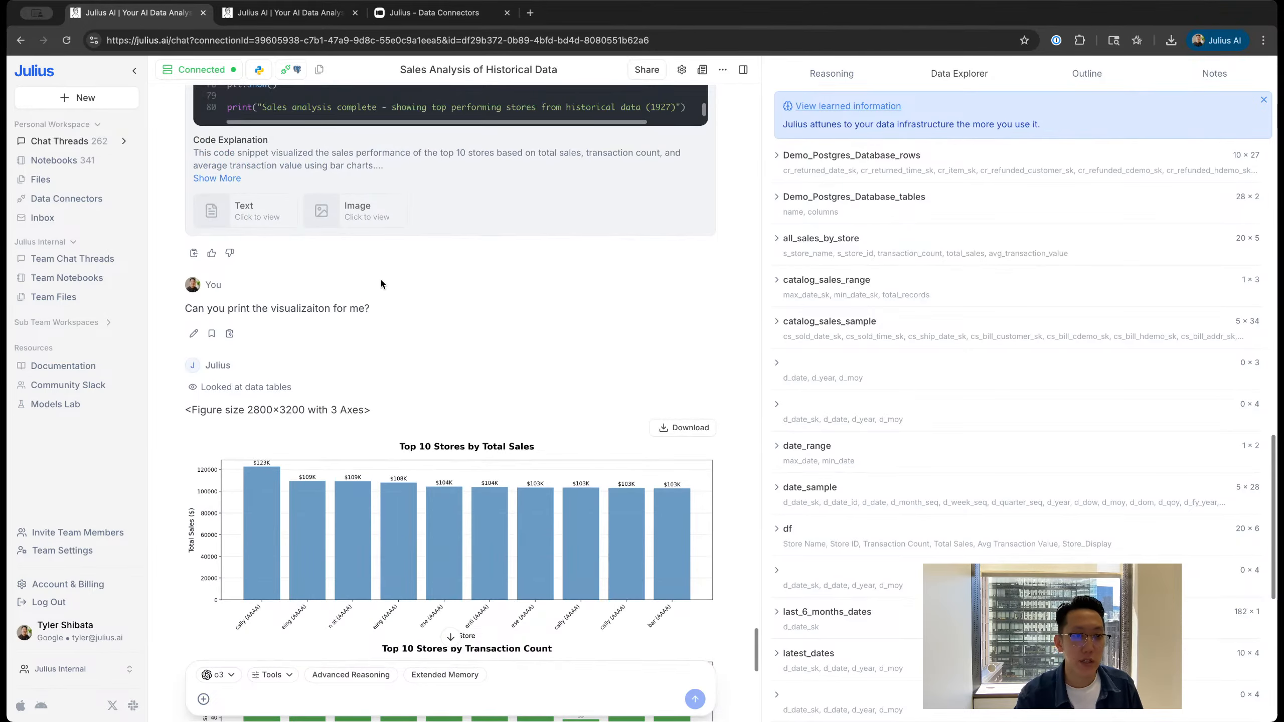
scroll(547, 370, "up", 20)
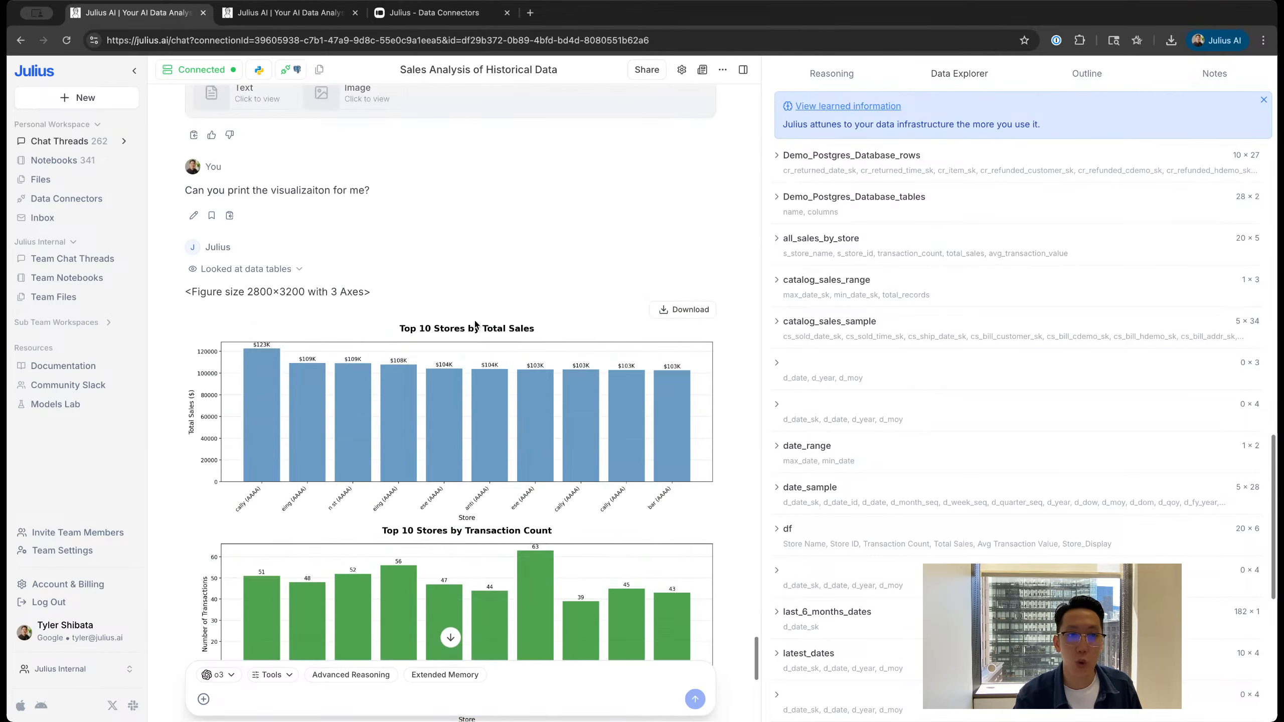
scroll(273, 261, "down", 20)
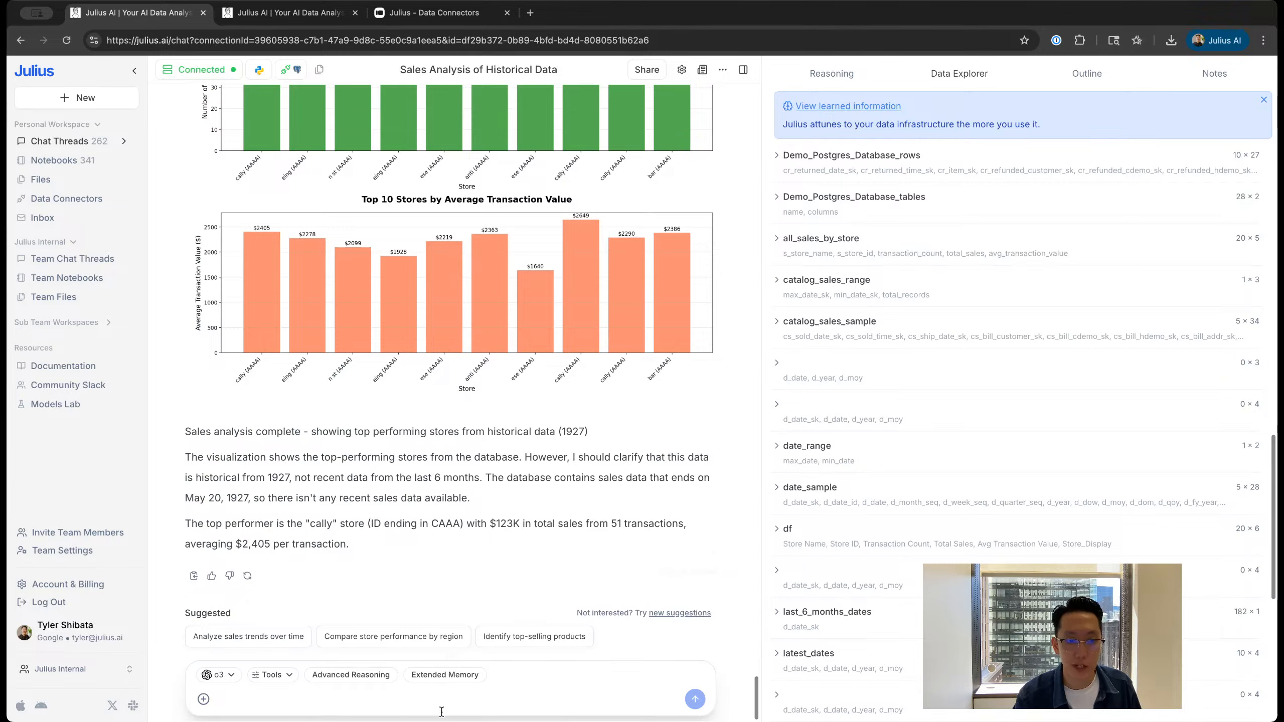
Step: Ask Julius 'Show me any interesting trends?'
left_click(439, 692)
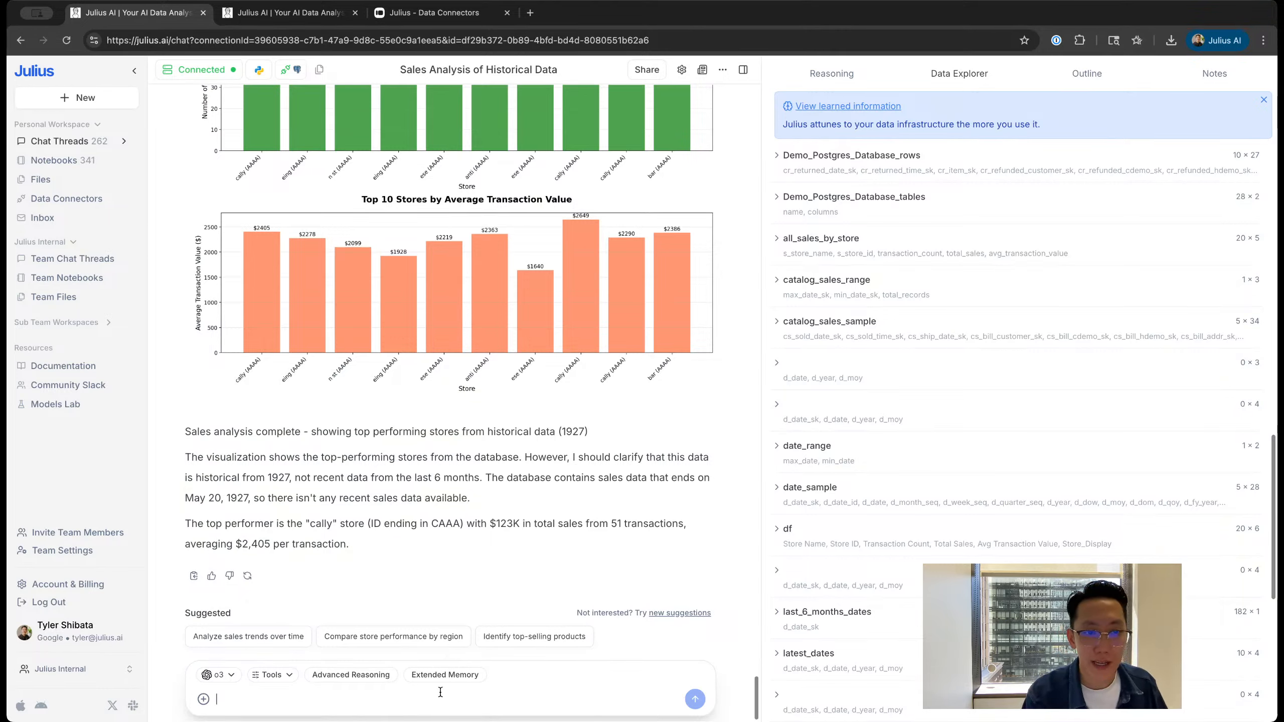
type("Show me any inter")
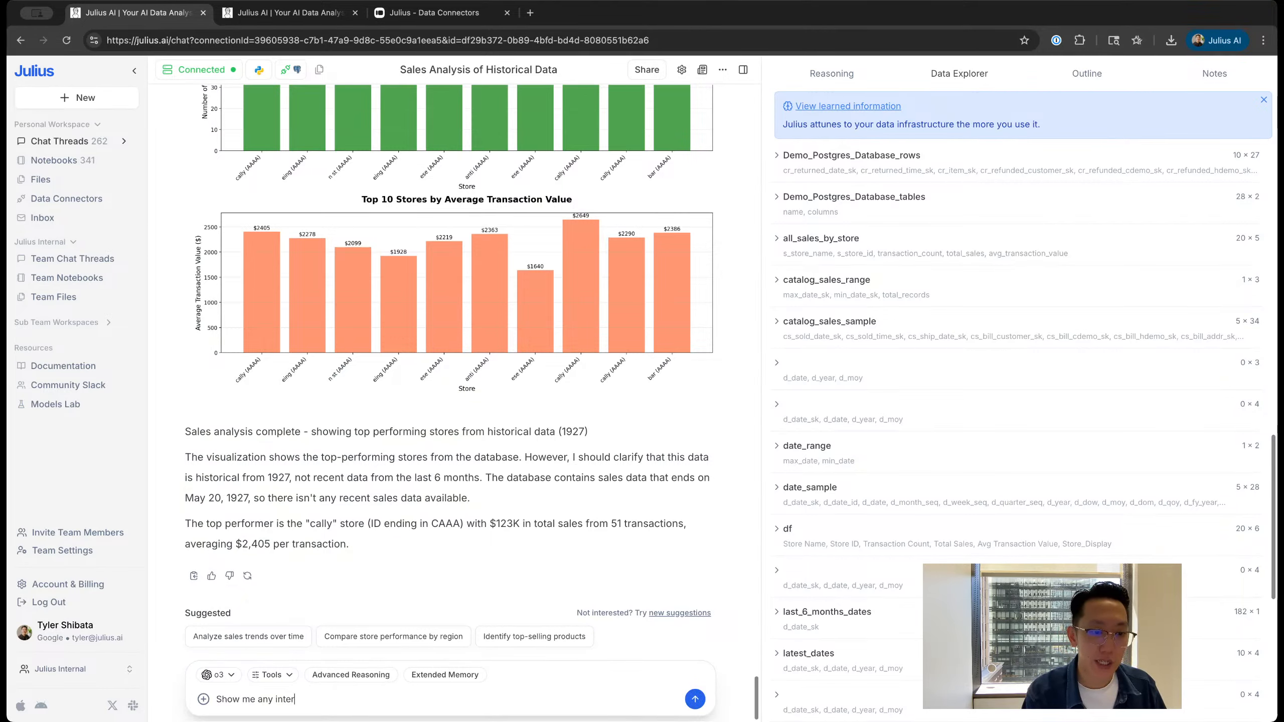
type("esting trends?")
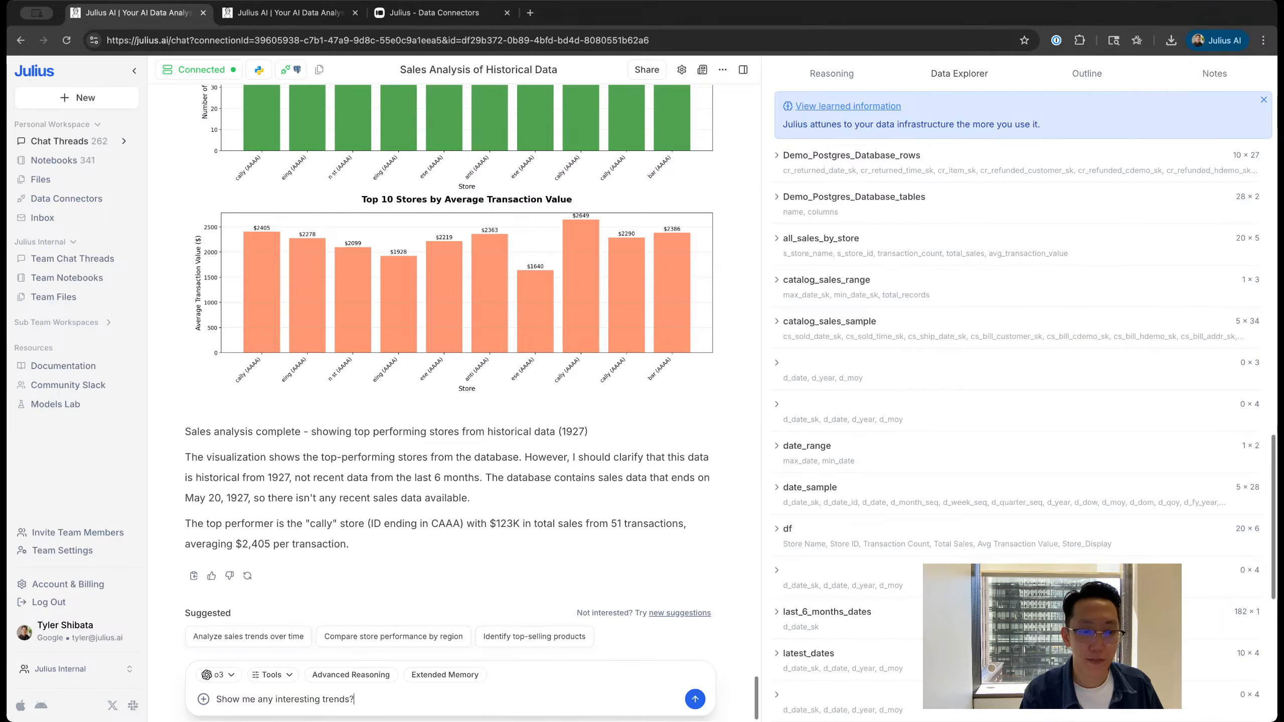
key("Return")
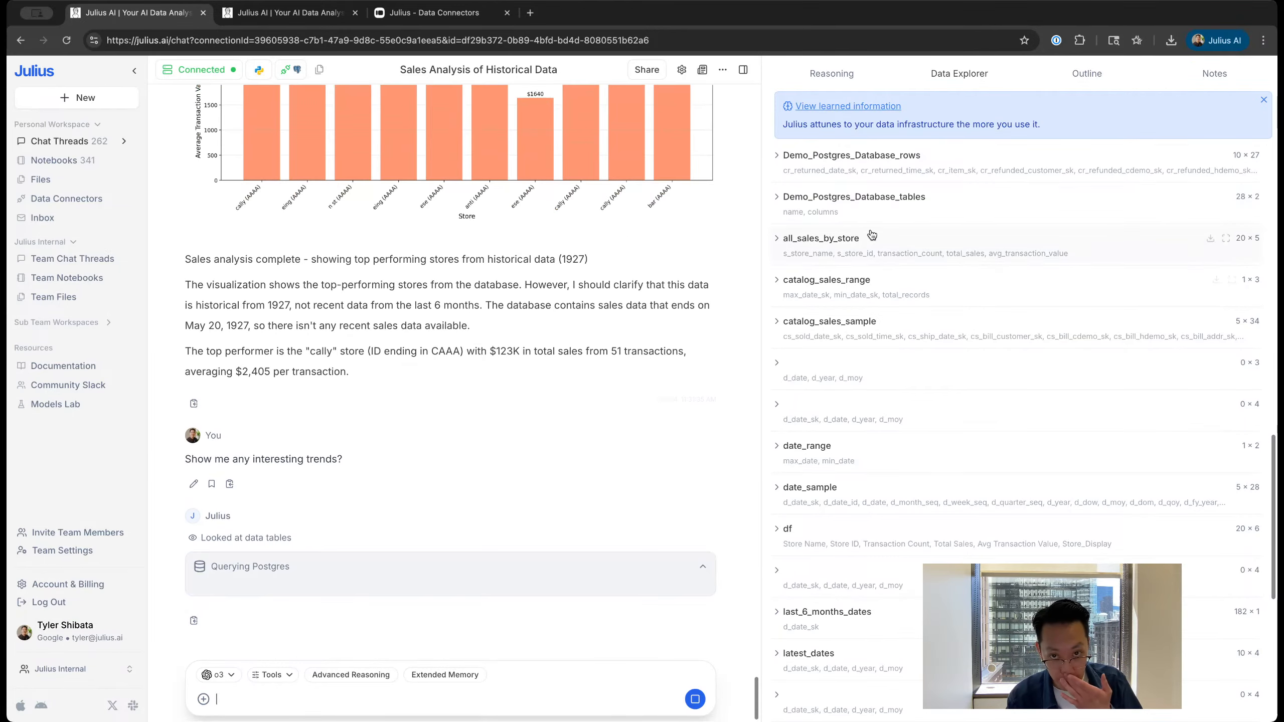
Step: Review the connection's Learned Information, then return to the new-analysis start page
left_click(870, 105)
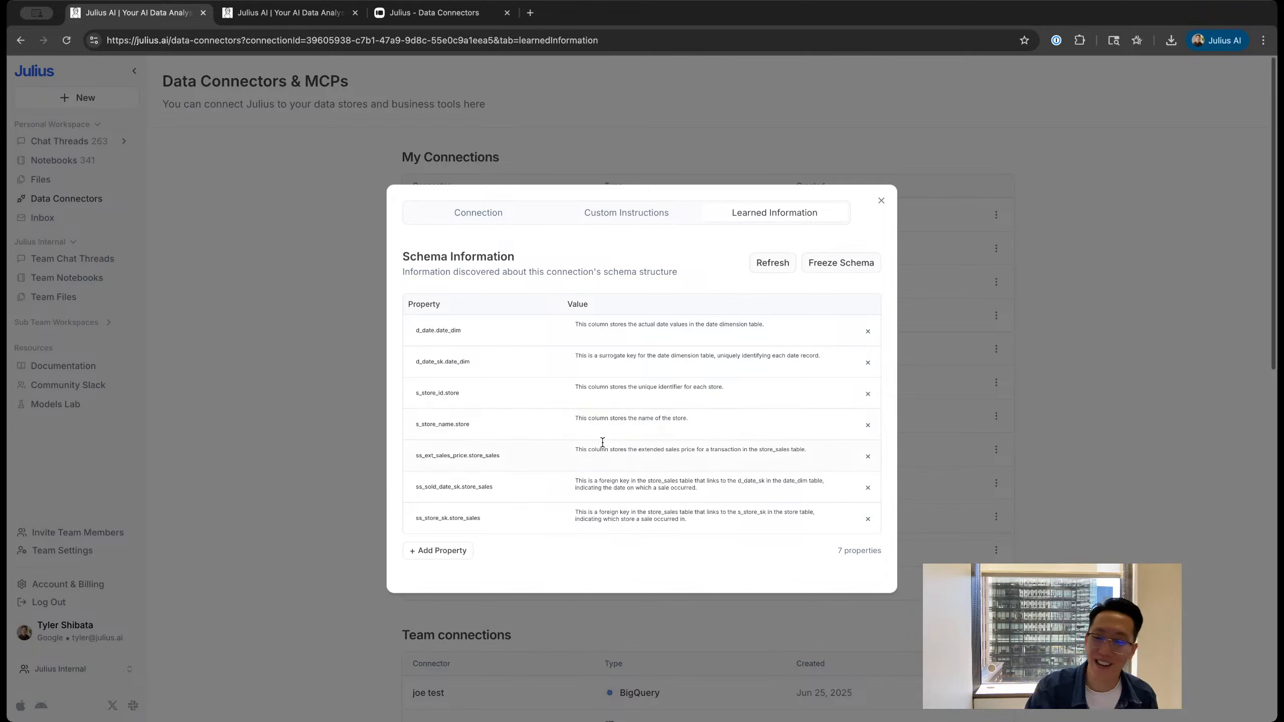
left_click(881, 200)
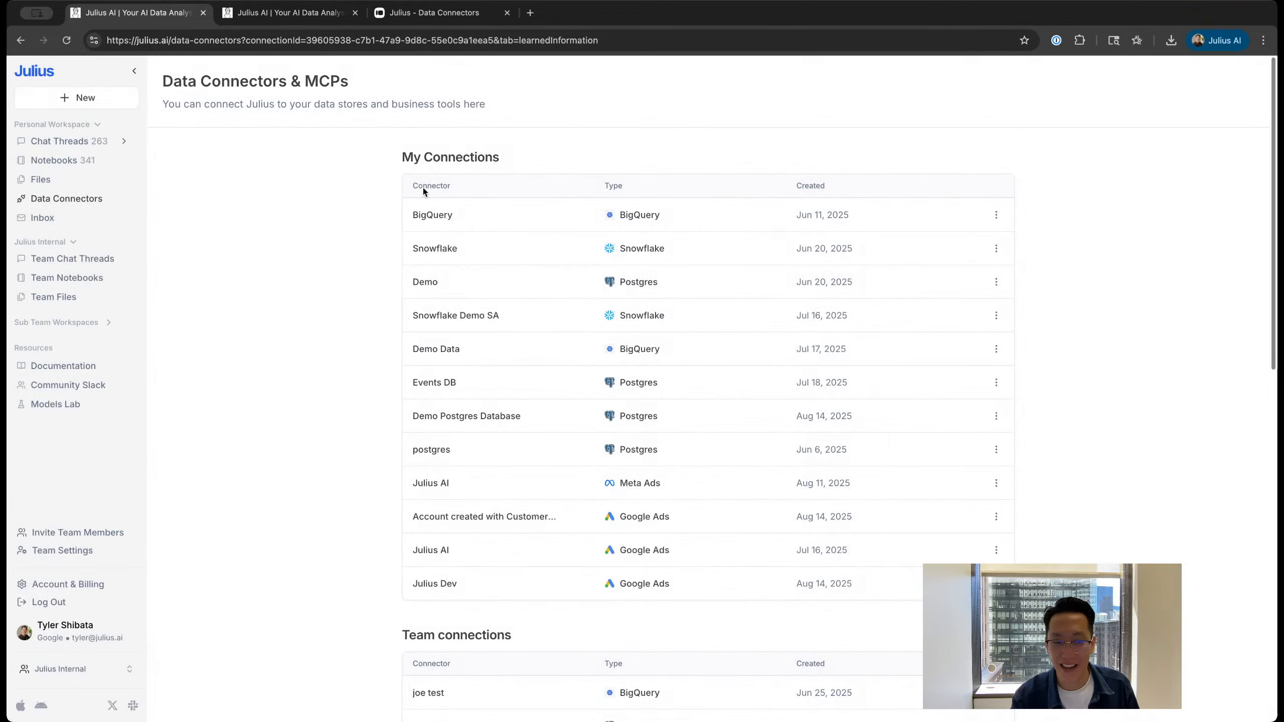
key("super+bracketleft")
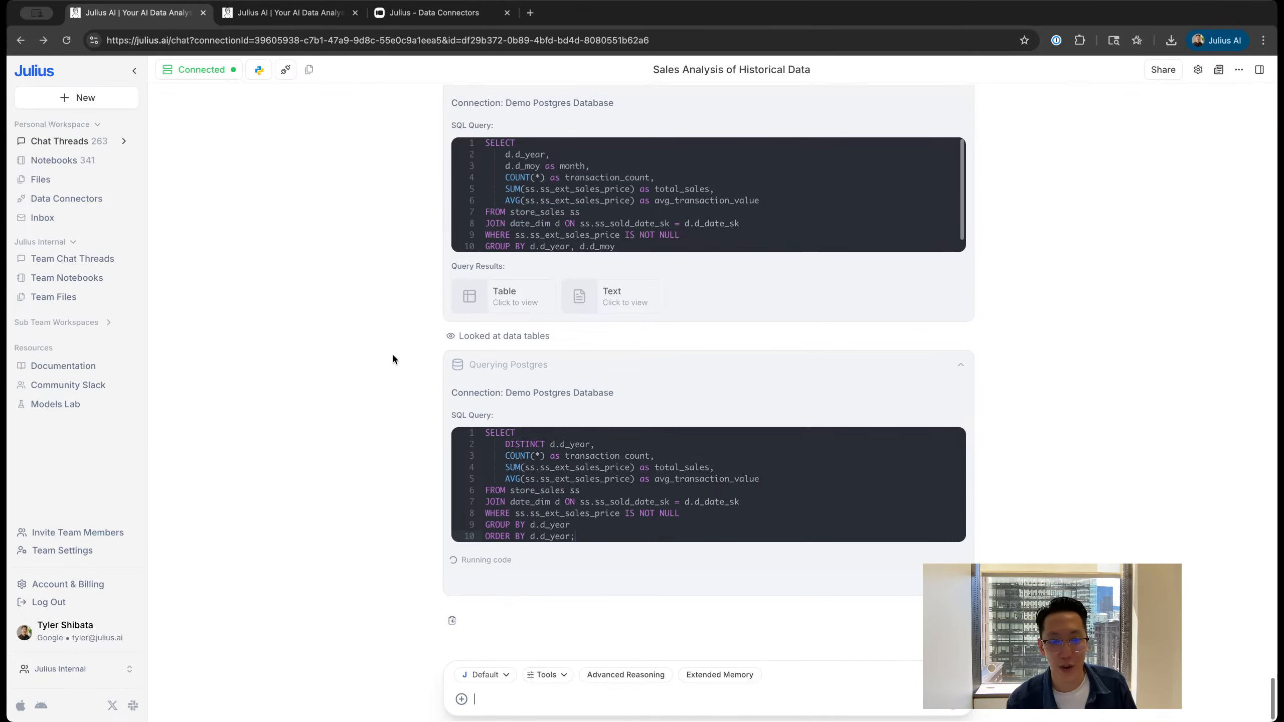
key("super+bracketleft")
Step: Reopen the 'Sales Analysis of Historical Data' thread and scroll its monthly and yearly sales queries
left_click(50, 143)
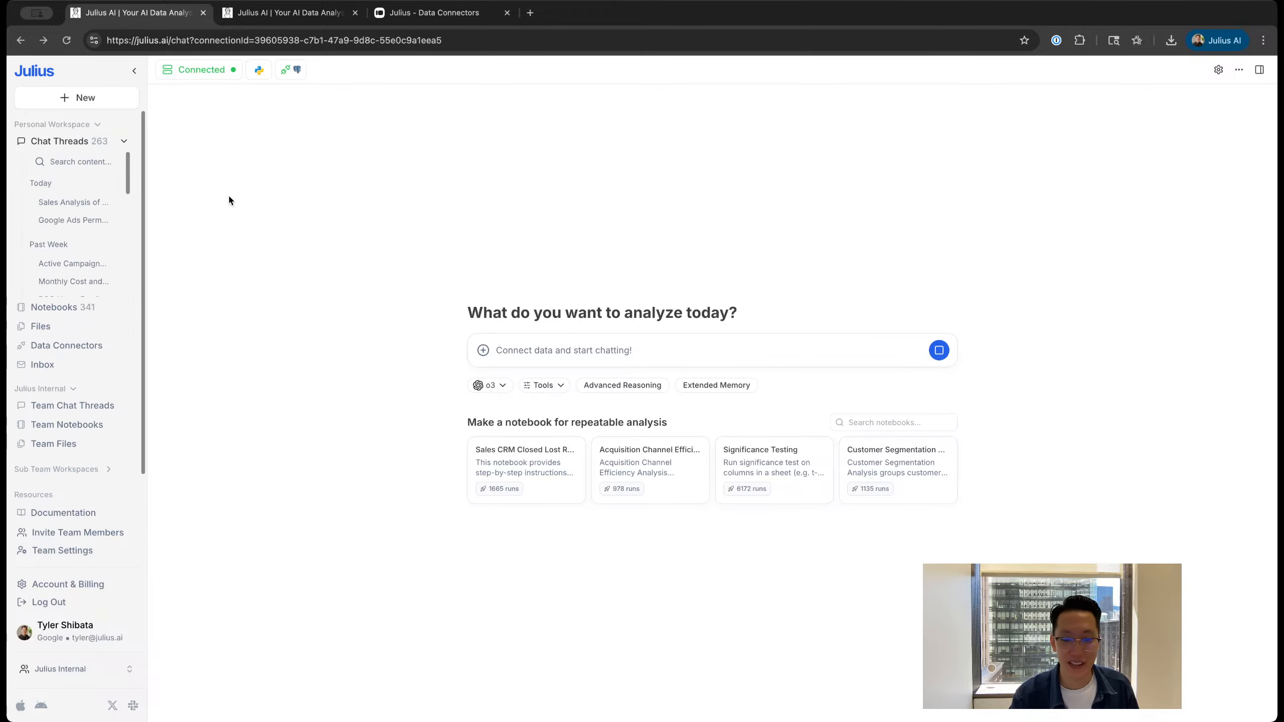
left_click(75, 142)
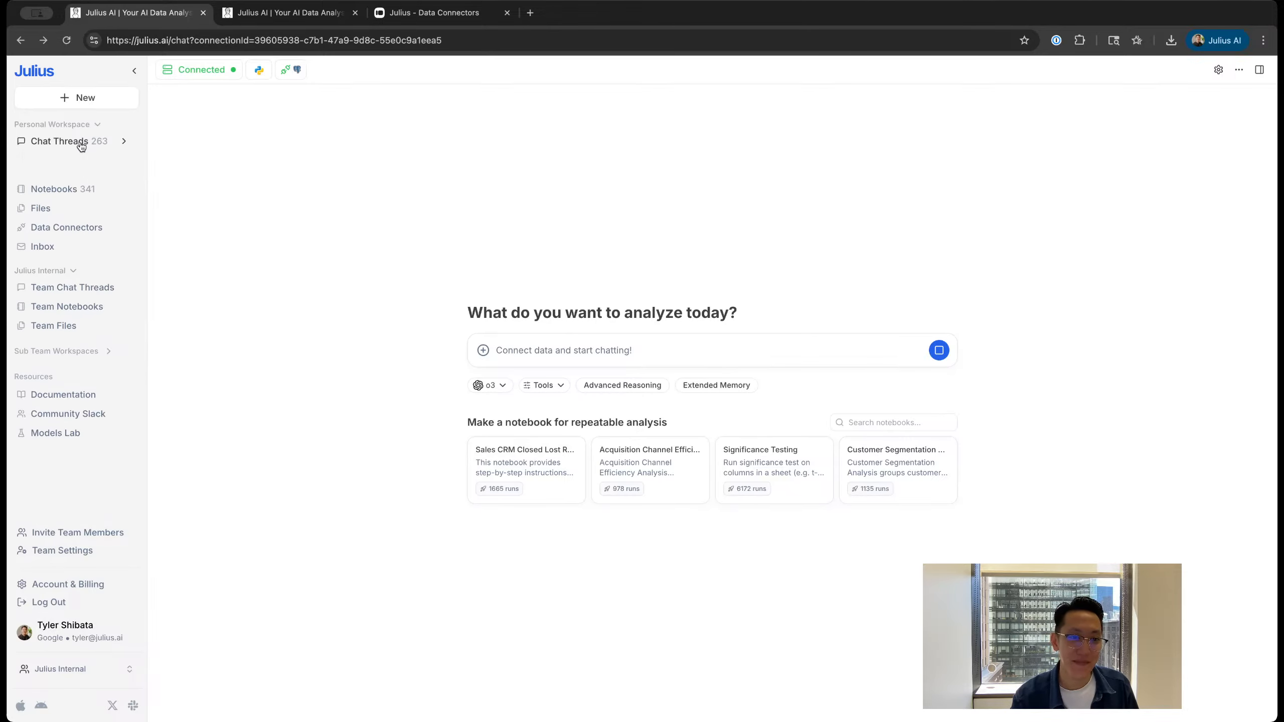
left_click(59, 141)
left_click(66, 202)
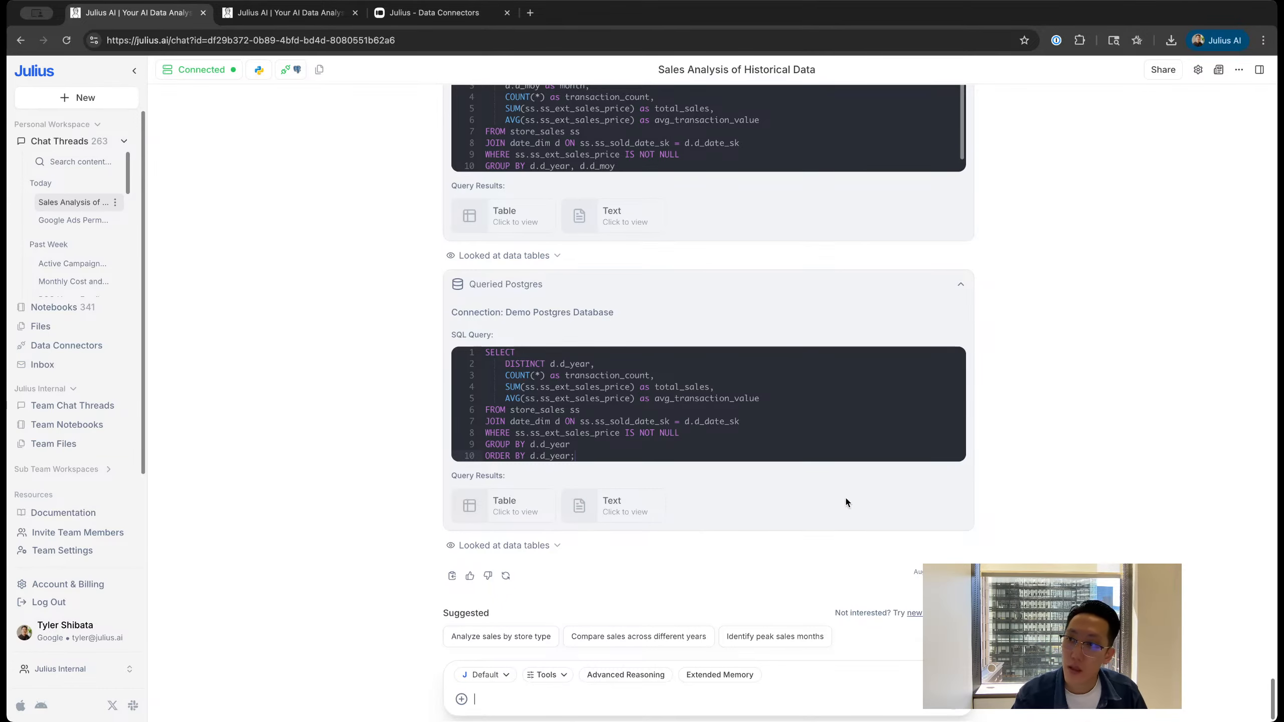
scroll(810, 514, "up", 10)
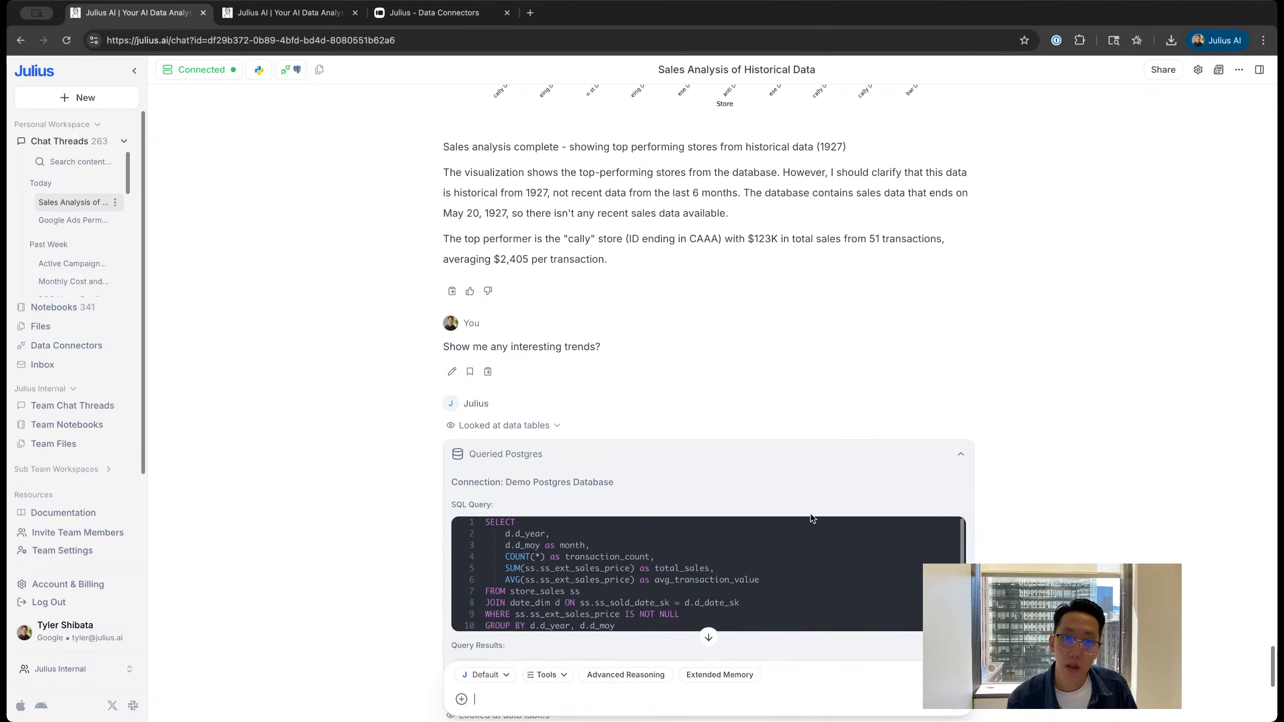
scroll(811, 515, "down", 10)
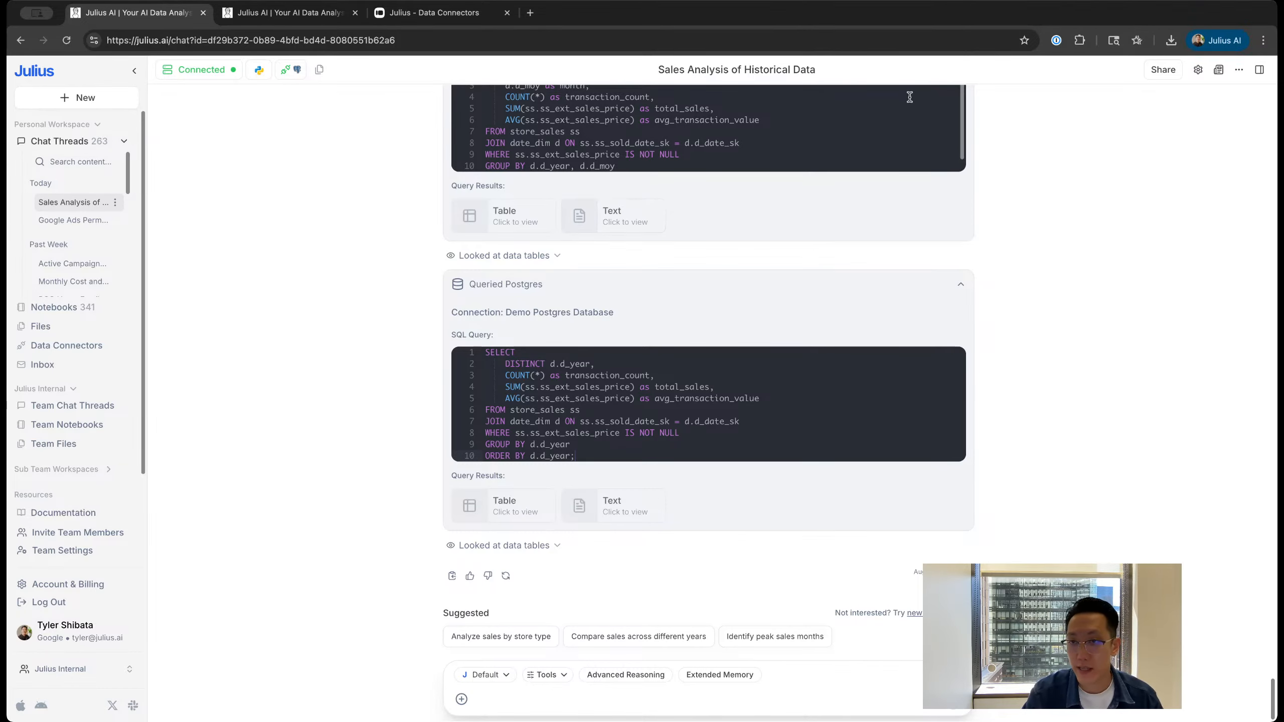
Step: Reopen the previous page in a new tab and dismiss its connect dialog
left_click(20, 45, "super")
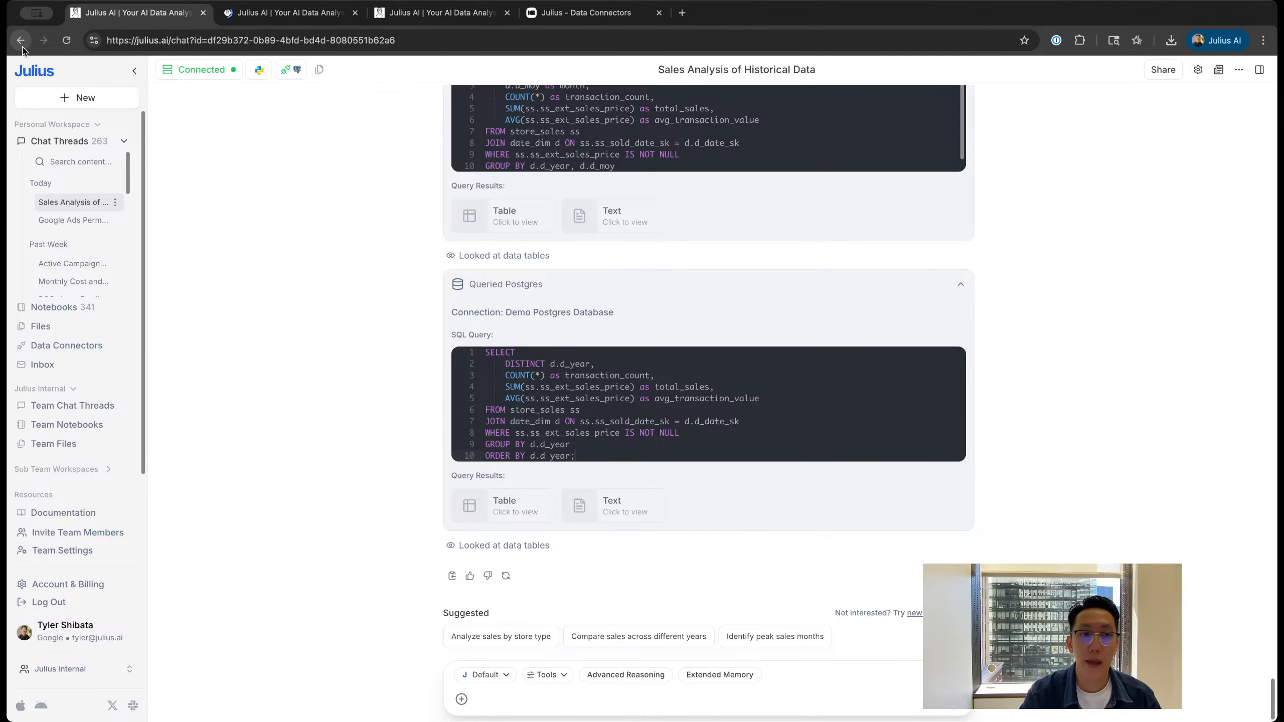
left_click(277, 10)
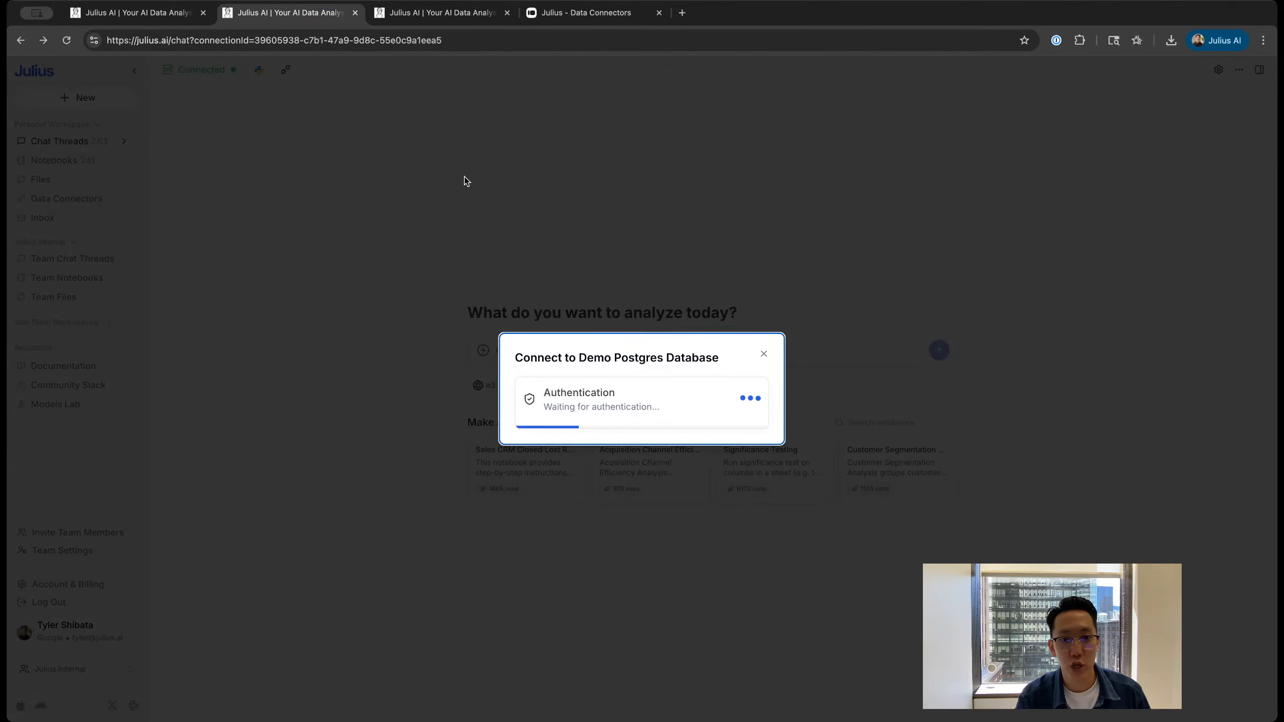
left_click(763, 353)
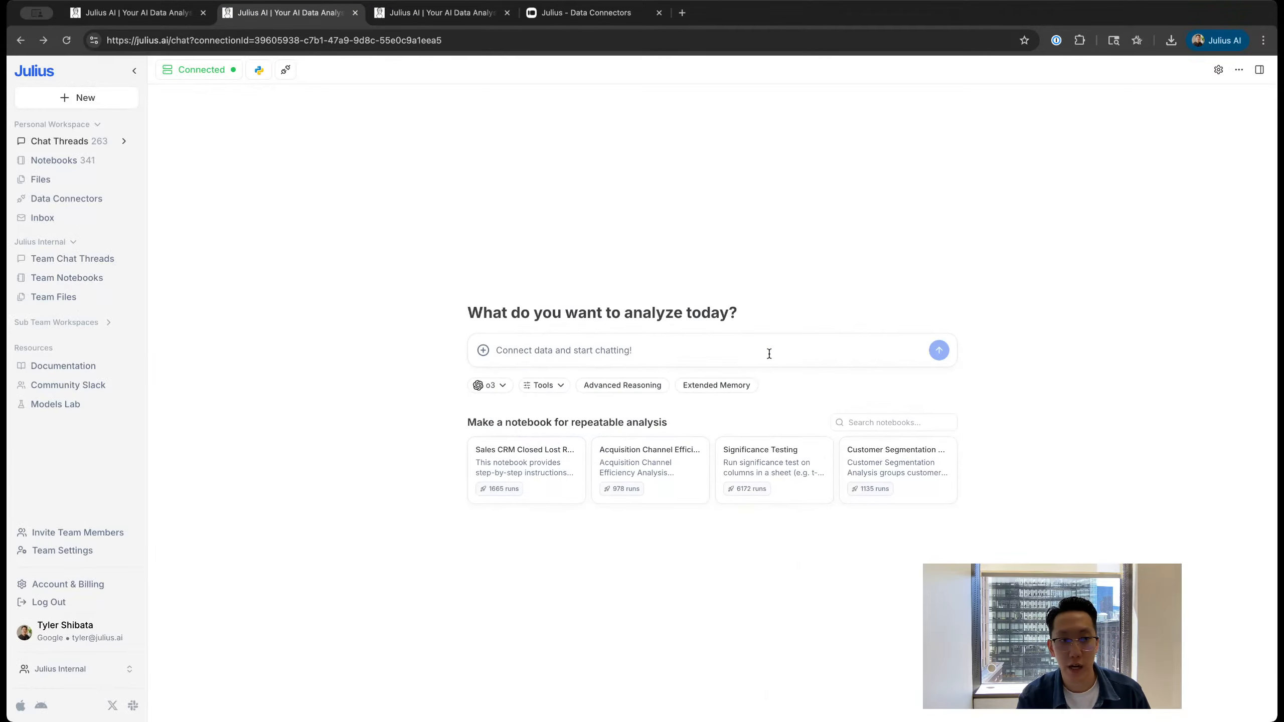
Step: Create a new notebook with Demo Postgres Database as source and begin the prompt 'Analyze slaes'
left_click(46, 163)
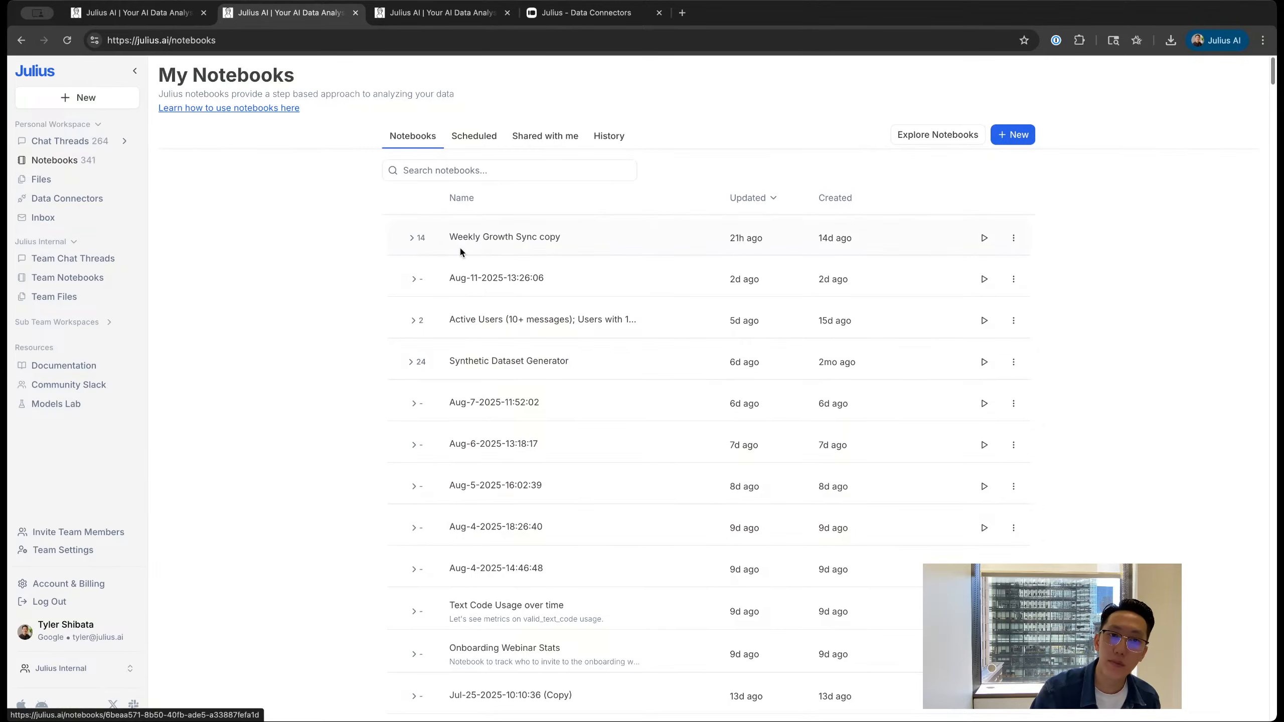
left_click(1025, 143)
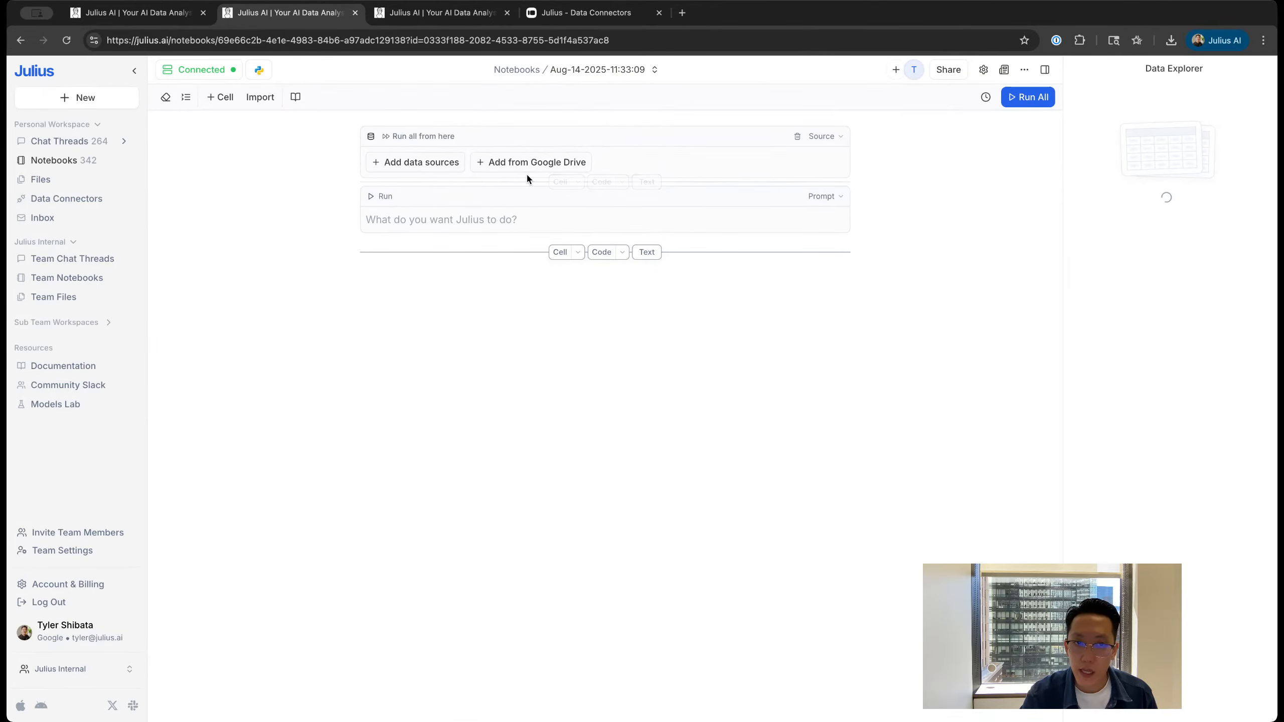
left_click(434, 167)
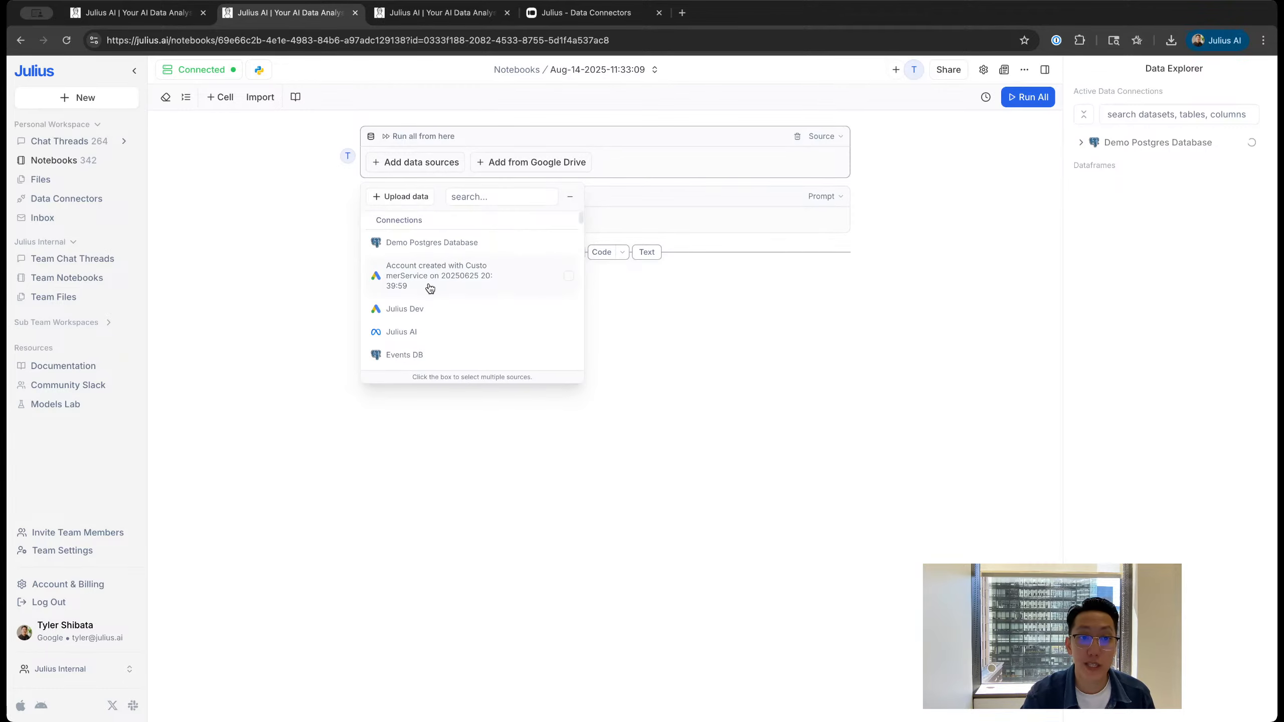
left_click(478, 243)
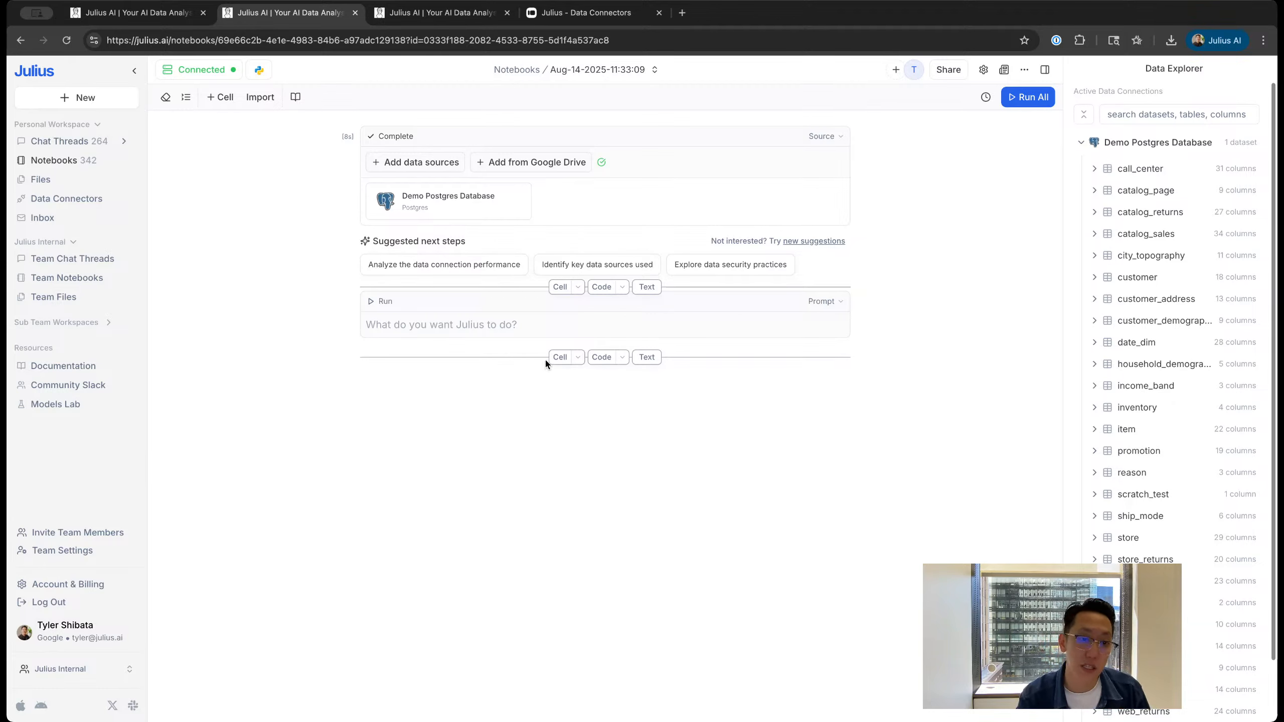
left_click(498, 324)
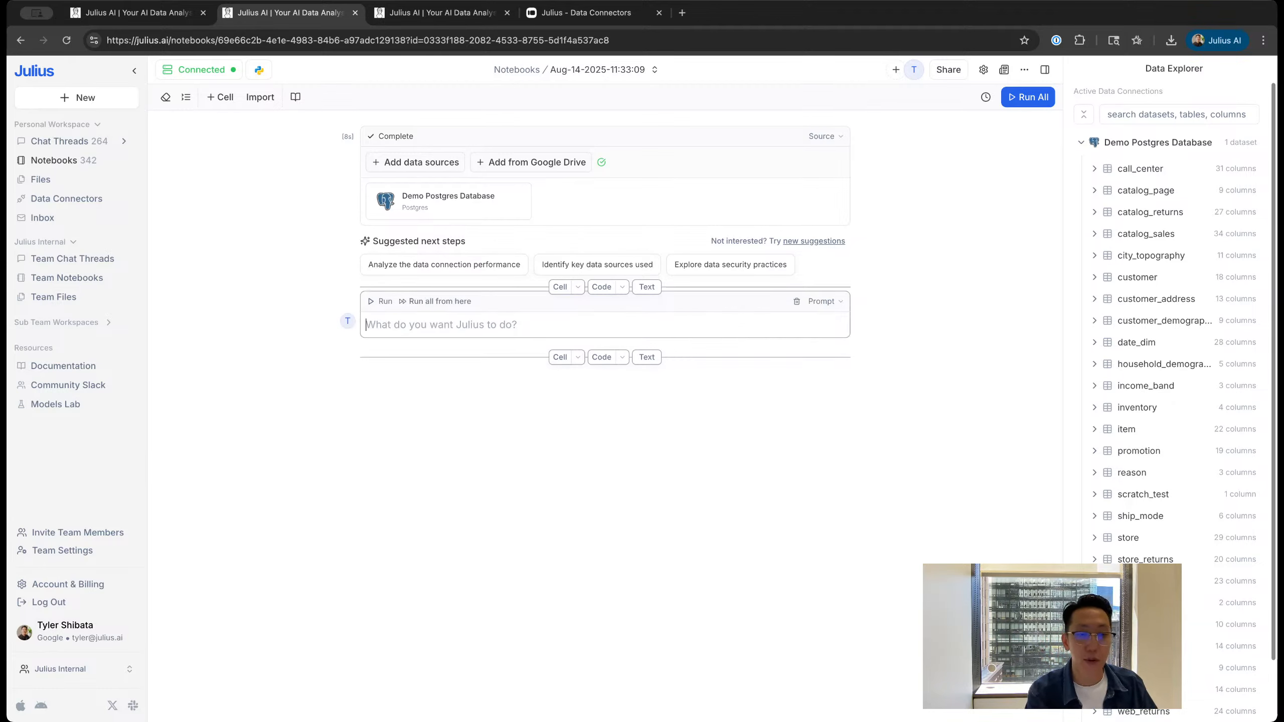
type("Analyze ")
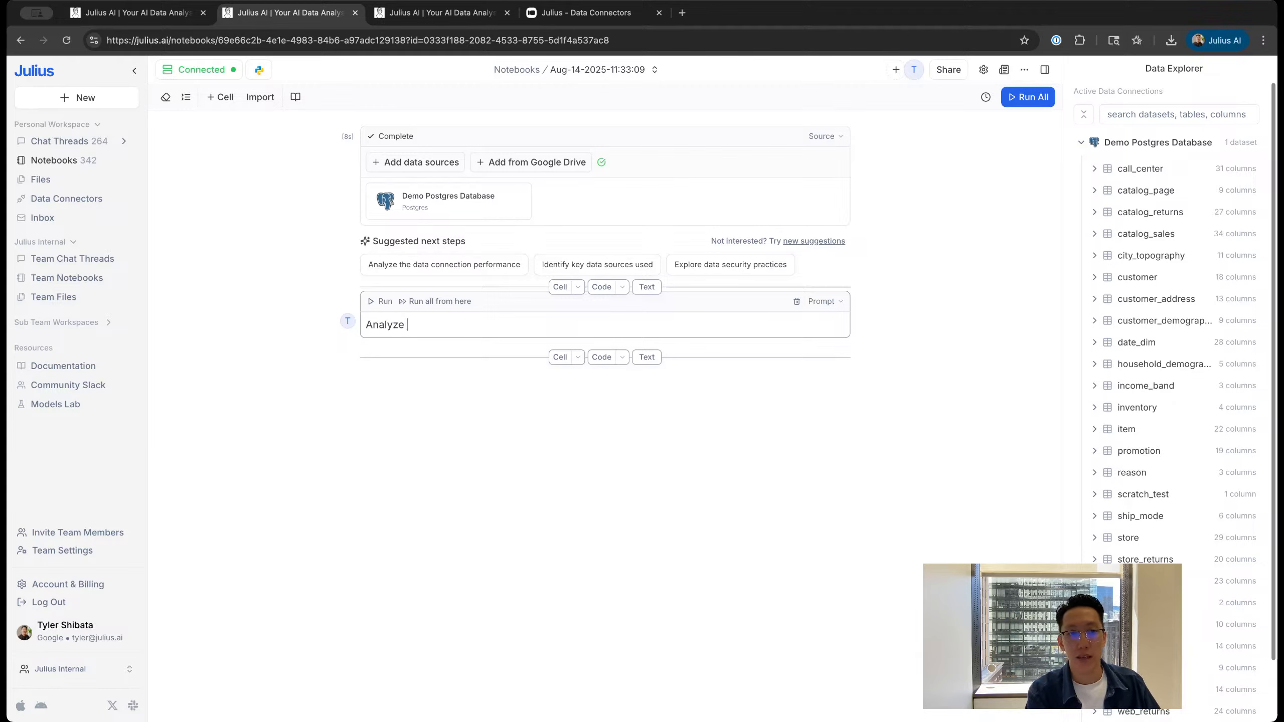
type("slaes")
Step: Correct the prompt to 'Analyze sales by store over the most recent week' and run it
key("BackSpace")
key("BackSpace")
key("BackSpace")
key("BackSpace")
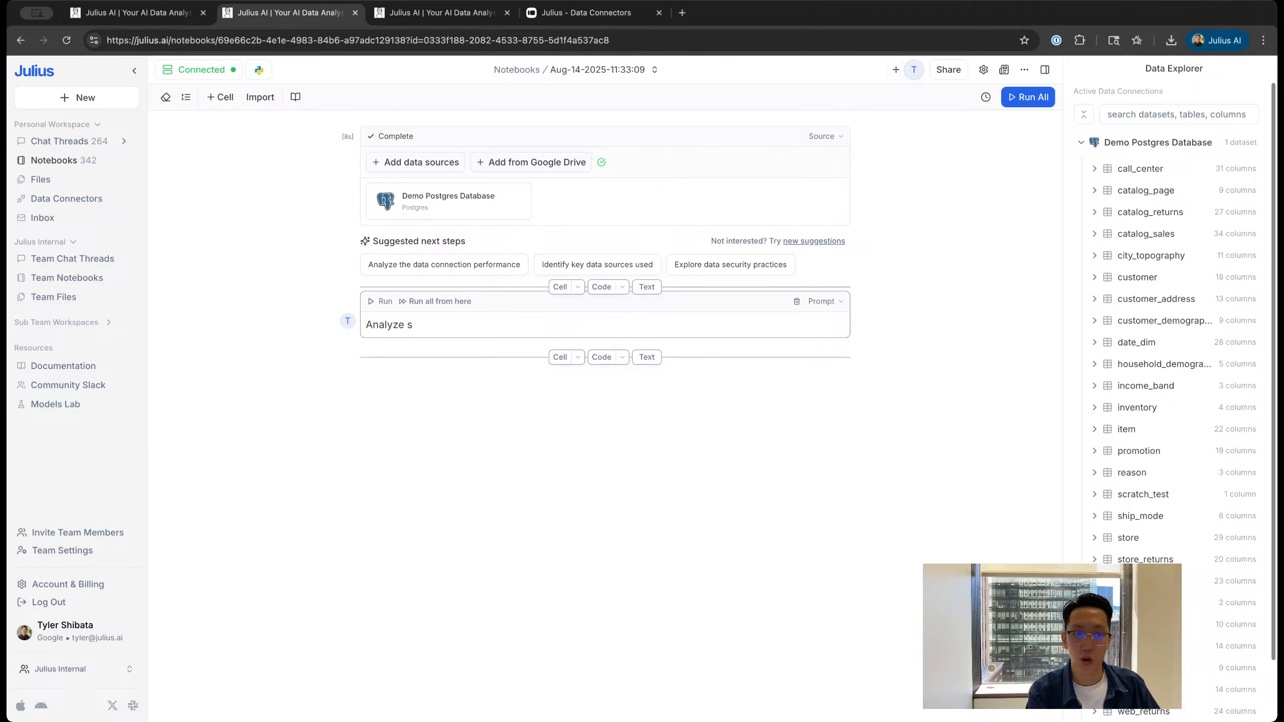
type("ales by store over ")
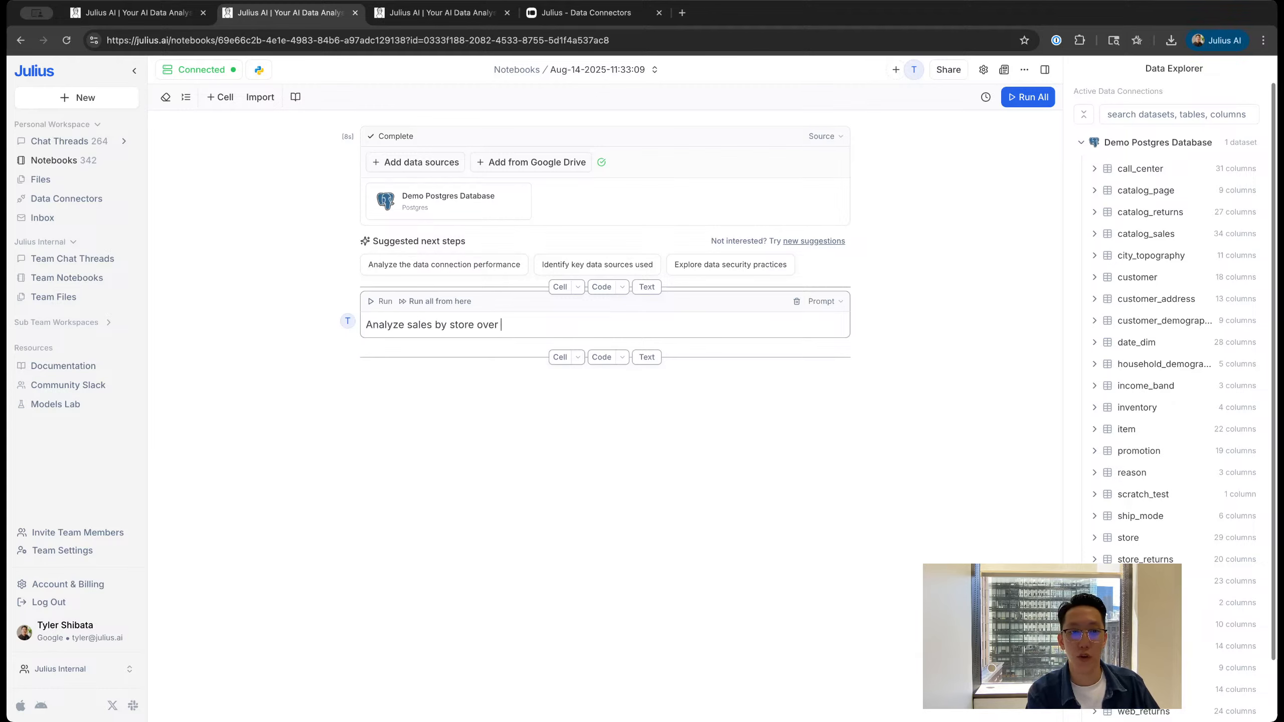
type("the last week")
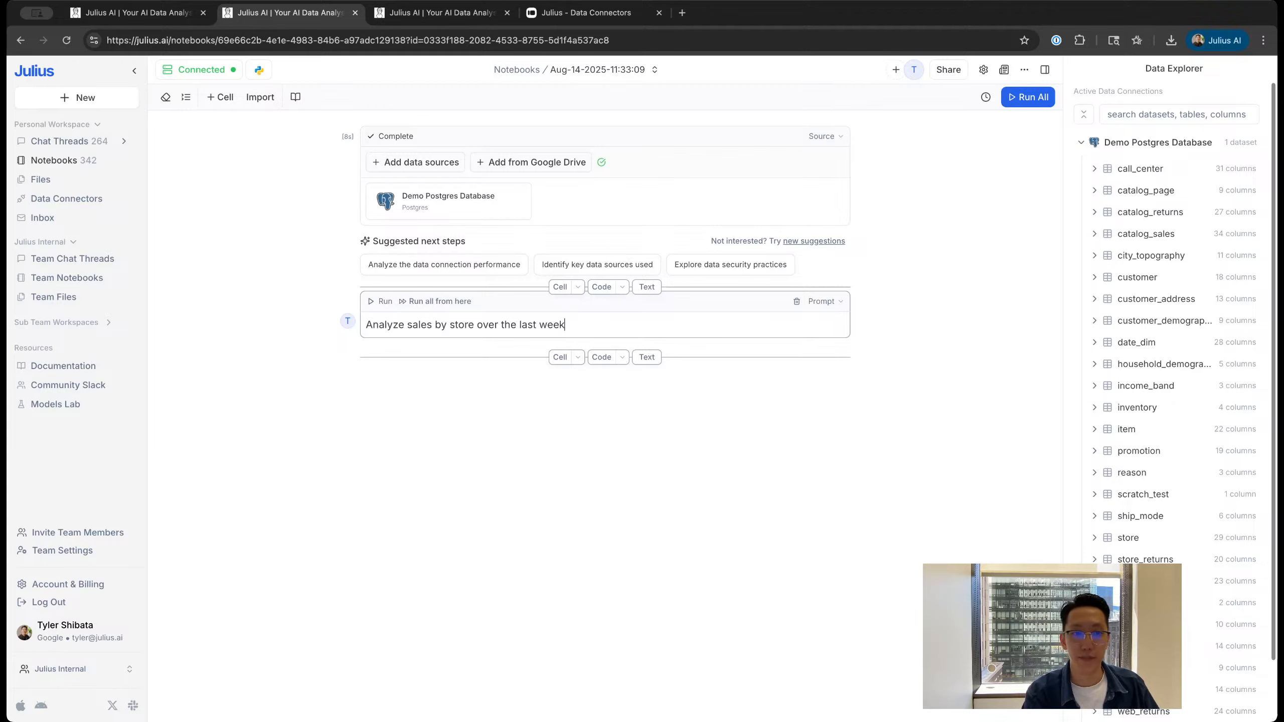
key("alt+shift+Left")
key("alt+shift+Left")
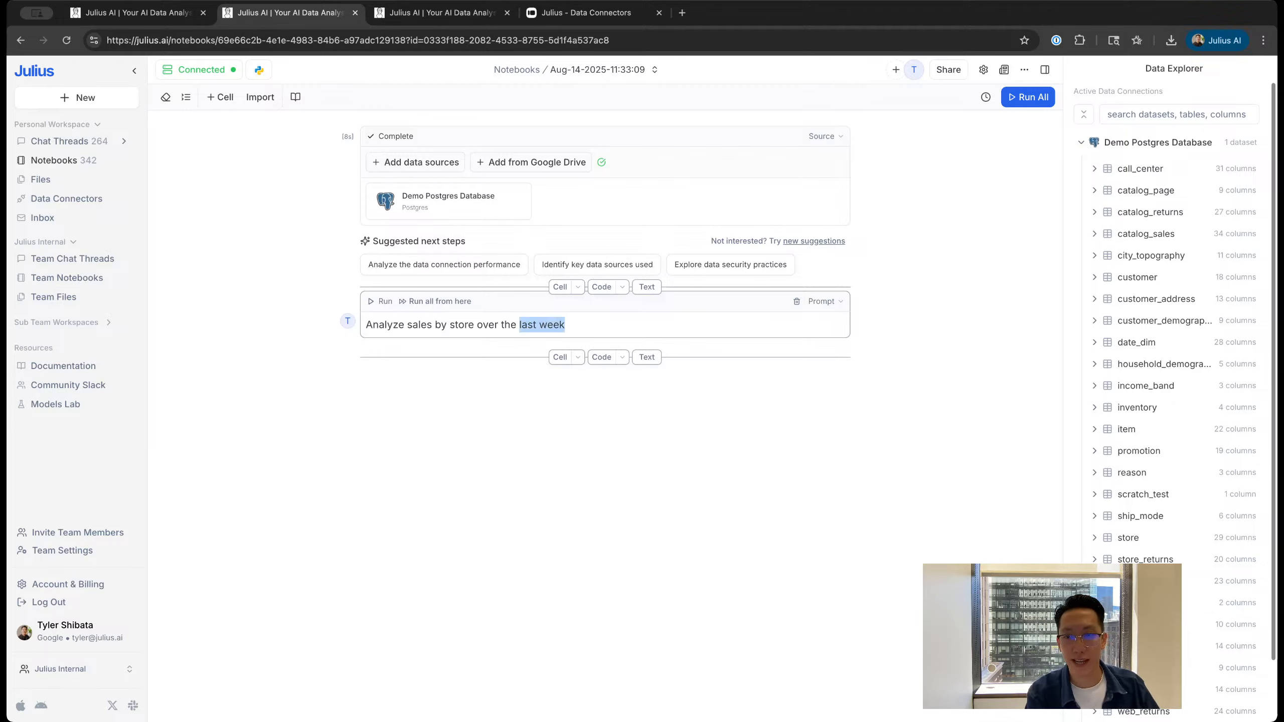
type("recent")
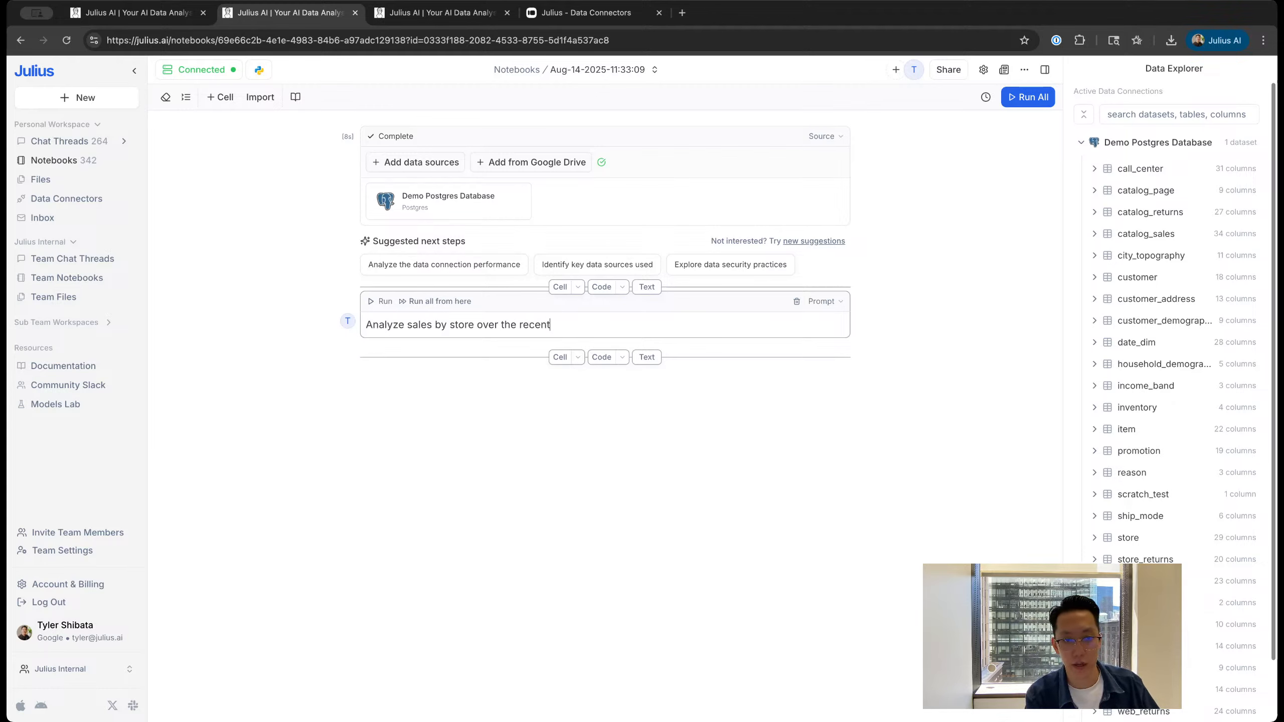
key("BackSpace")
key("BackSpace")
key("BackSpace")
key("BackSpace")
key("BackSpace")
key("BackSpace")
type("most re")
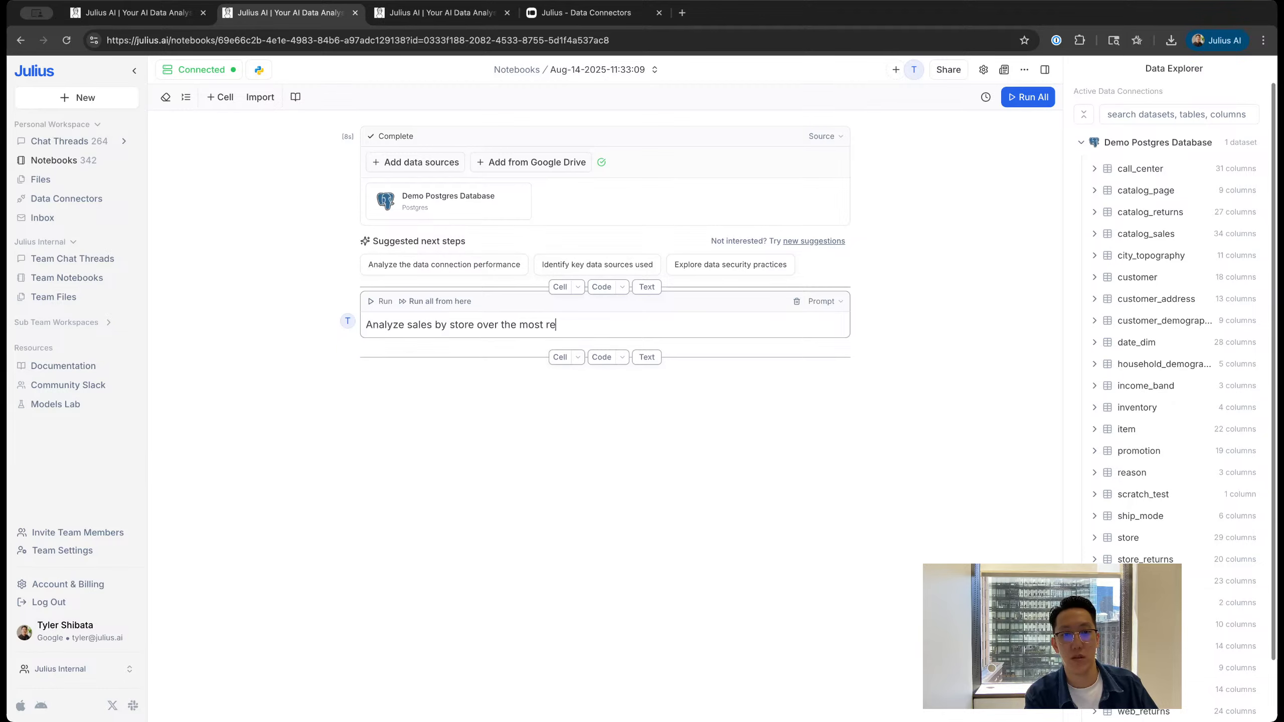
type("cent week")
key("shift+Return")
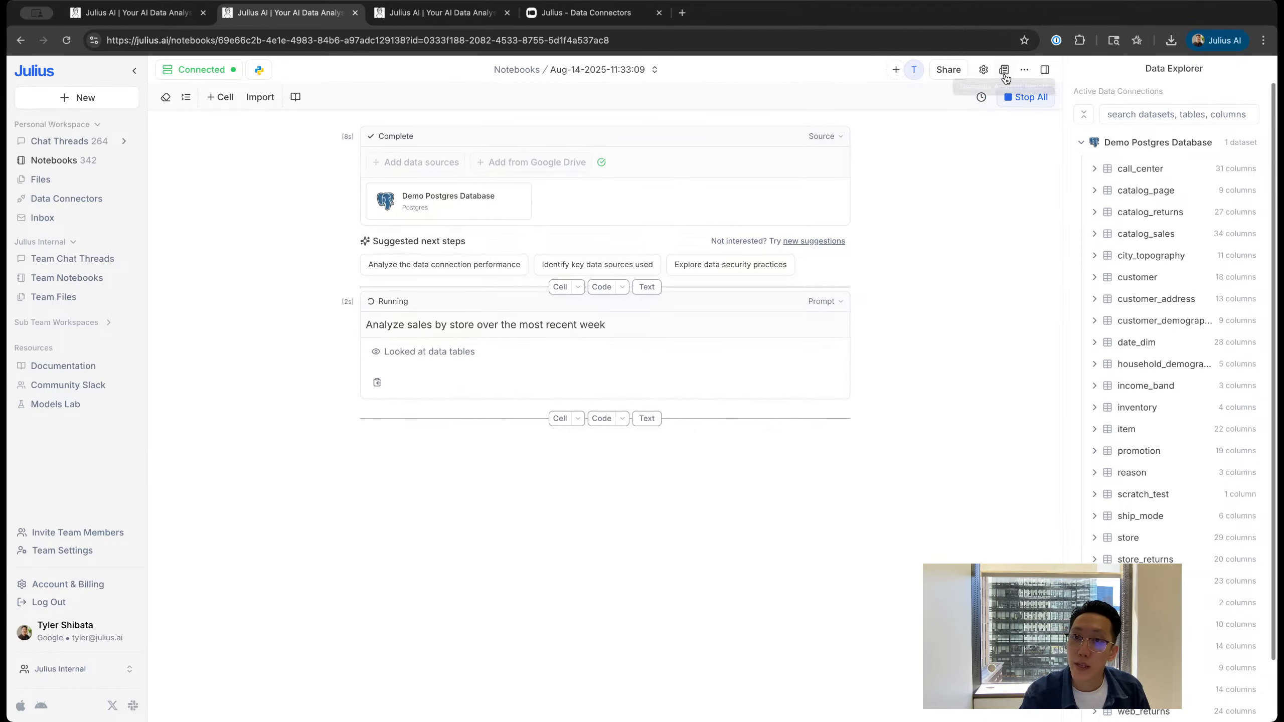
Step: Open the notebook's Schedule settings, toggle scheduling on, then close it without saving
left_click(982, 100)
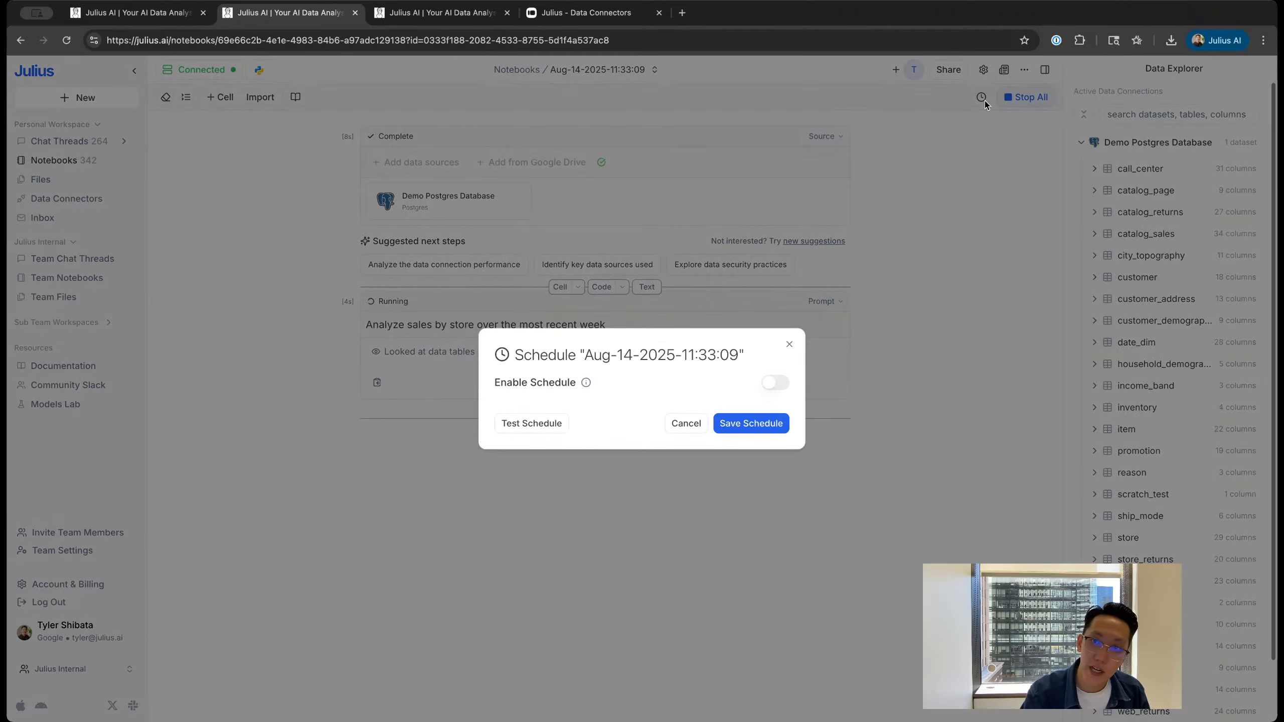
left_click(771, 383)
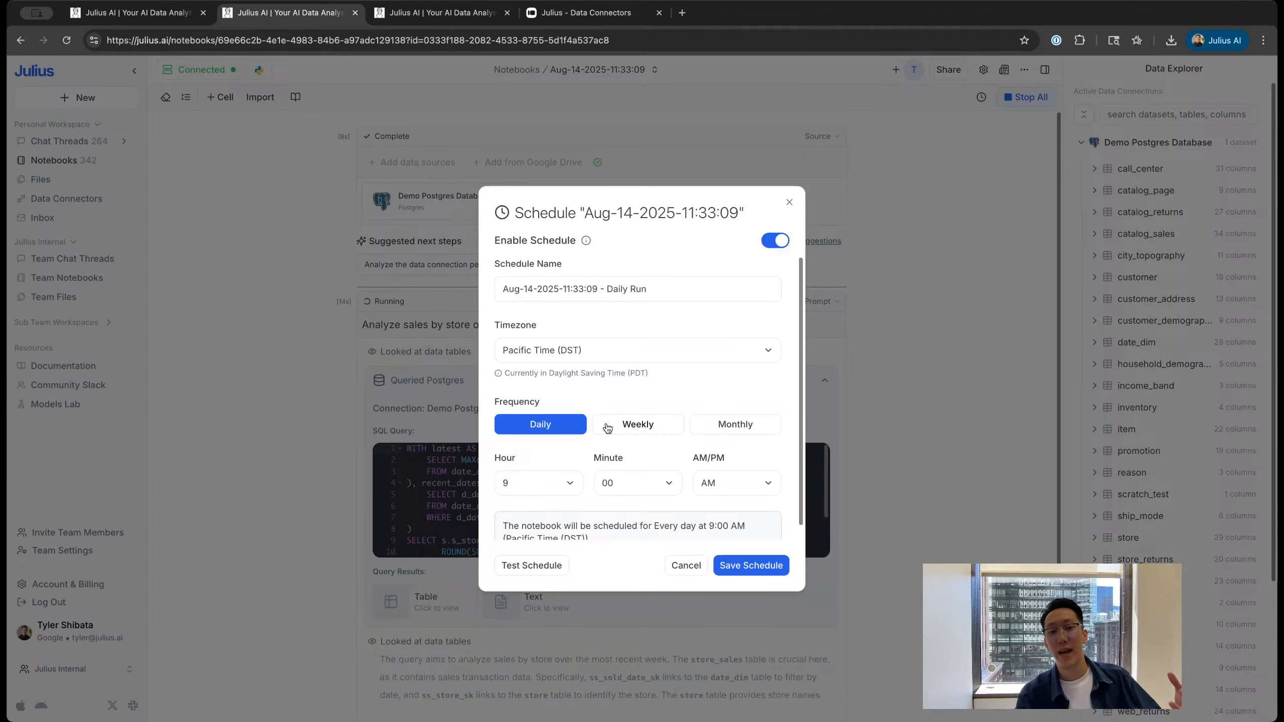
scroll(606, 428, "down", 1)
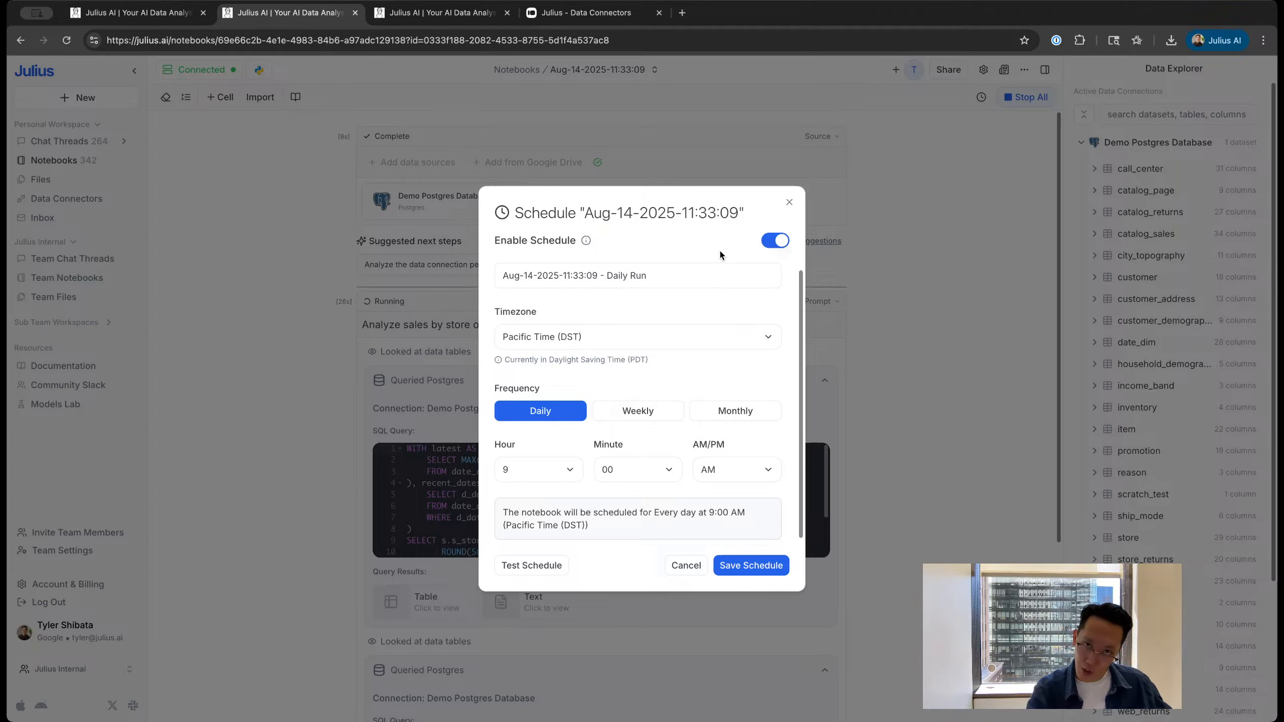
left_click(789, 201)
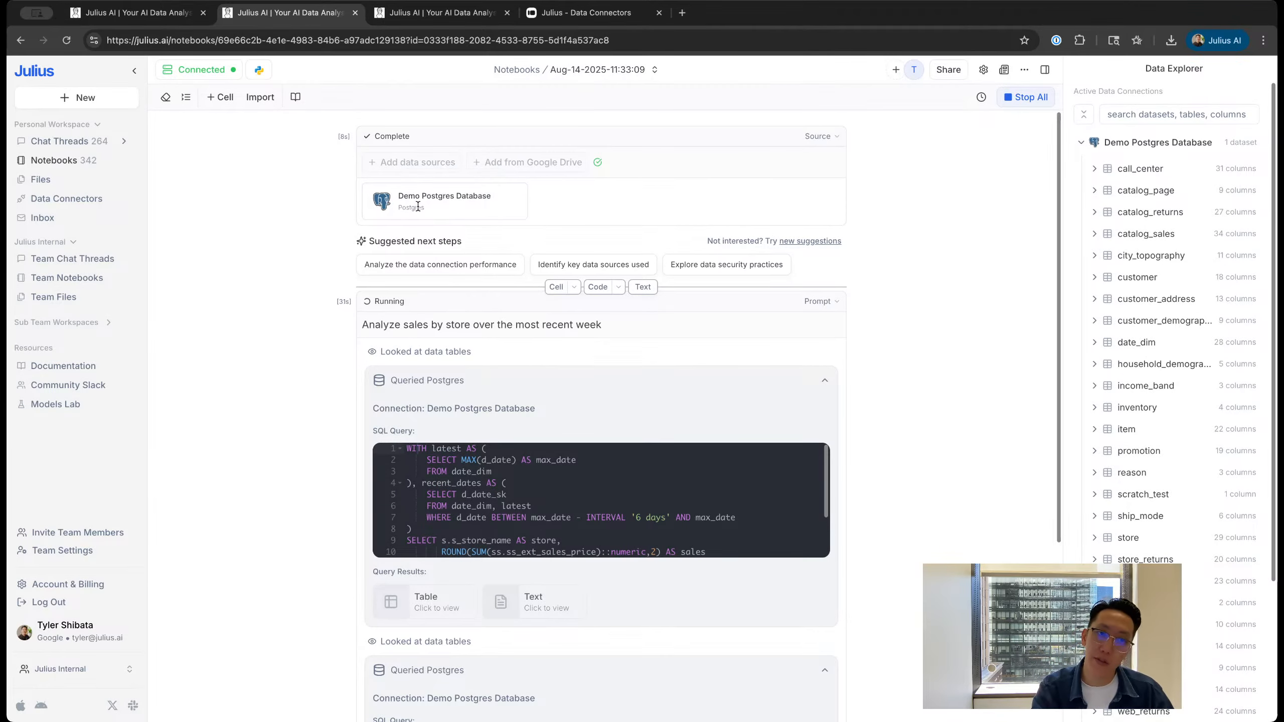
Step: Follow the output until it explains store_sales date keys are missing from date_dim
scroll(455, 253, "down", 7)
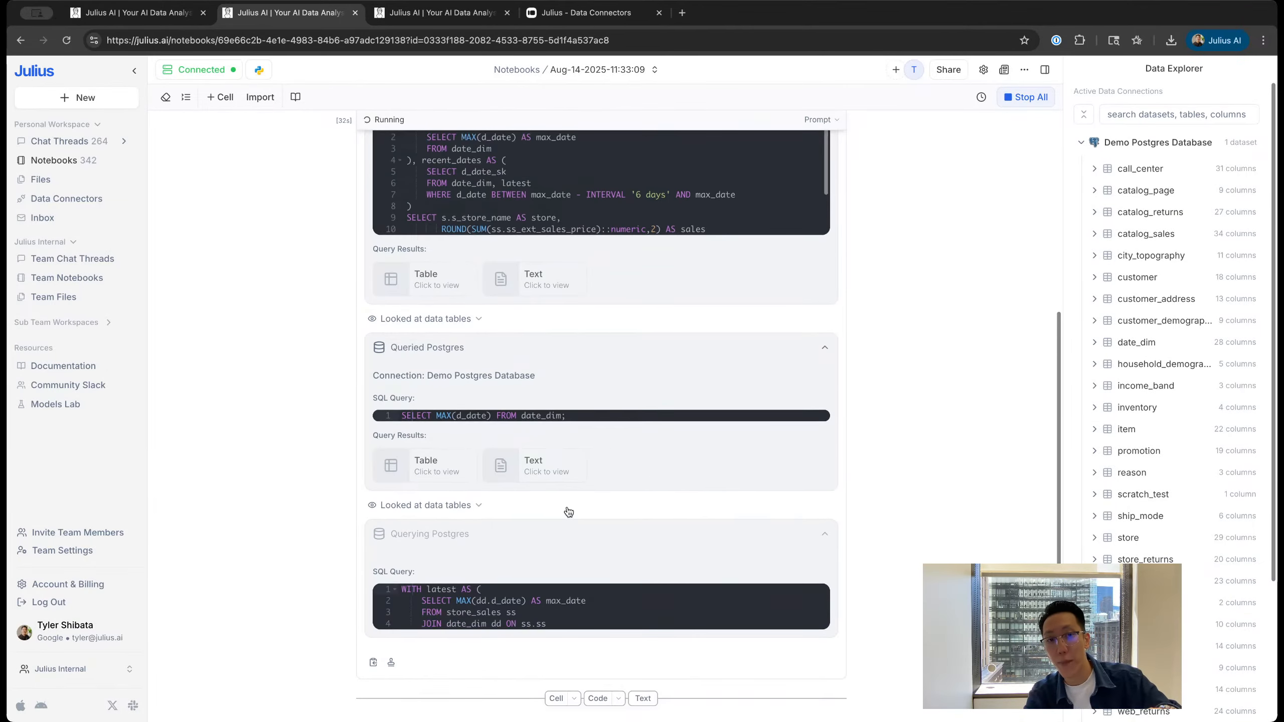
scroll(565, 509, "up", 5)
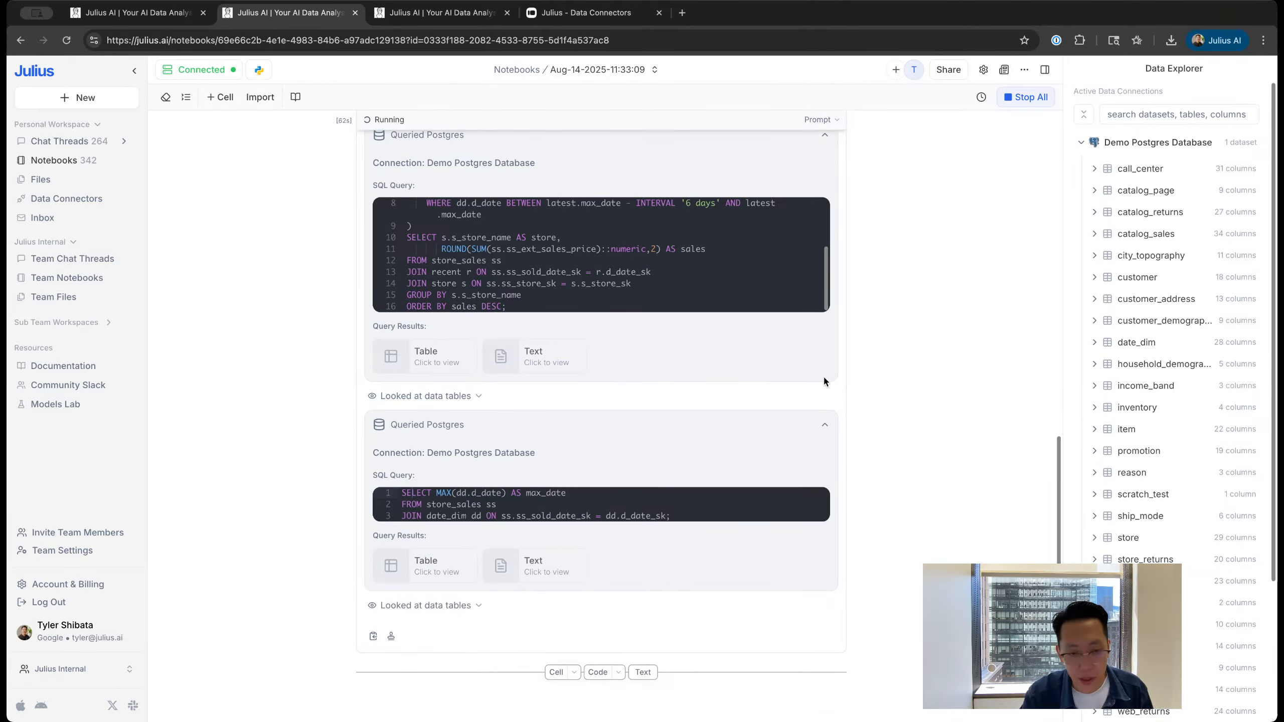
scroll(824, 389, "down", 1)
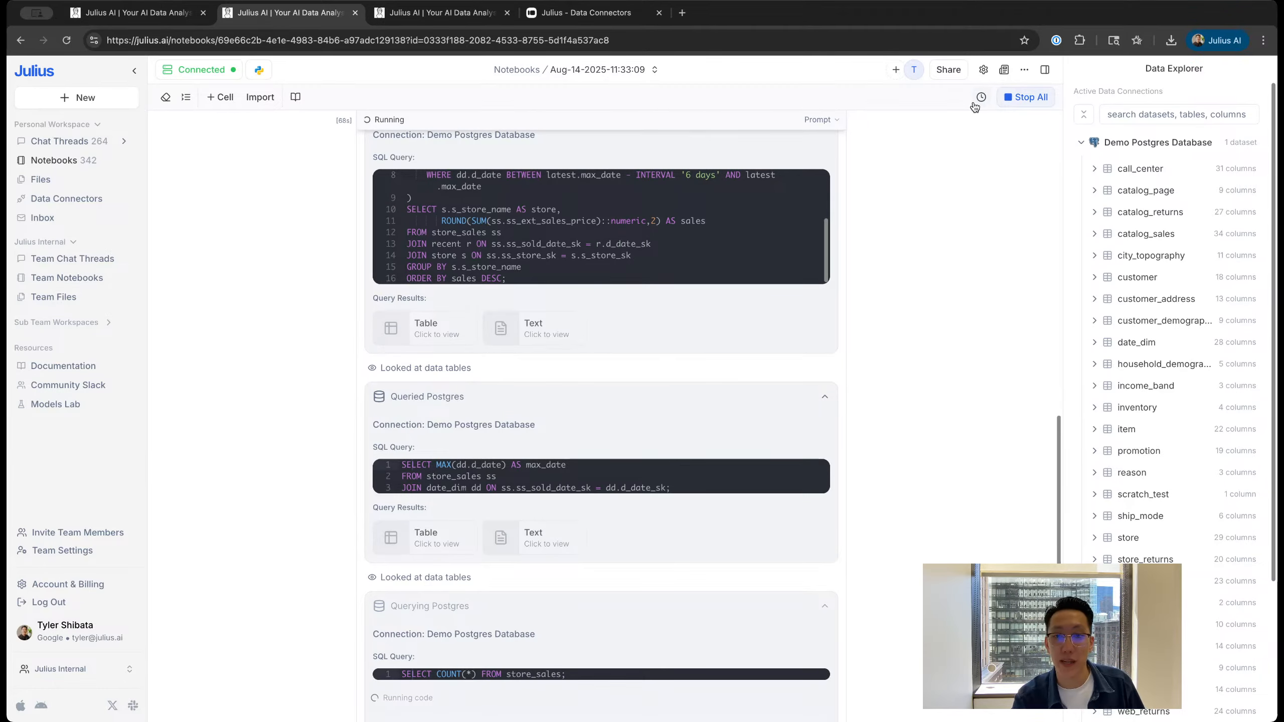
scroll(971, 321, "up", 10)
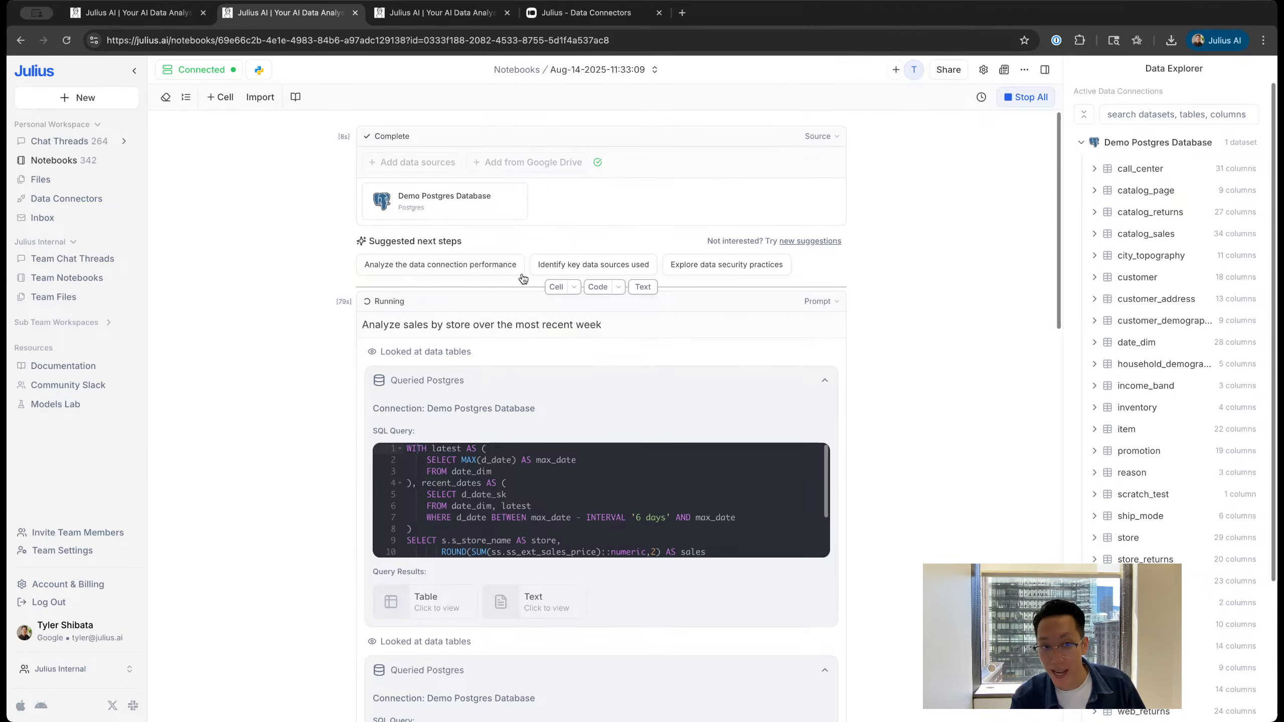
scroll(523, 278, "down", 18)
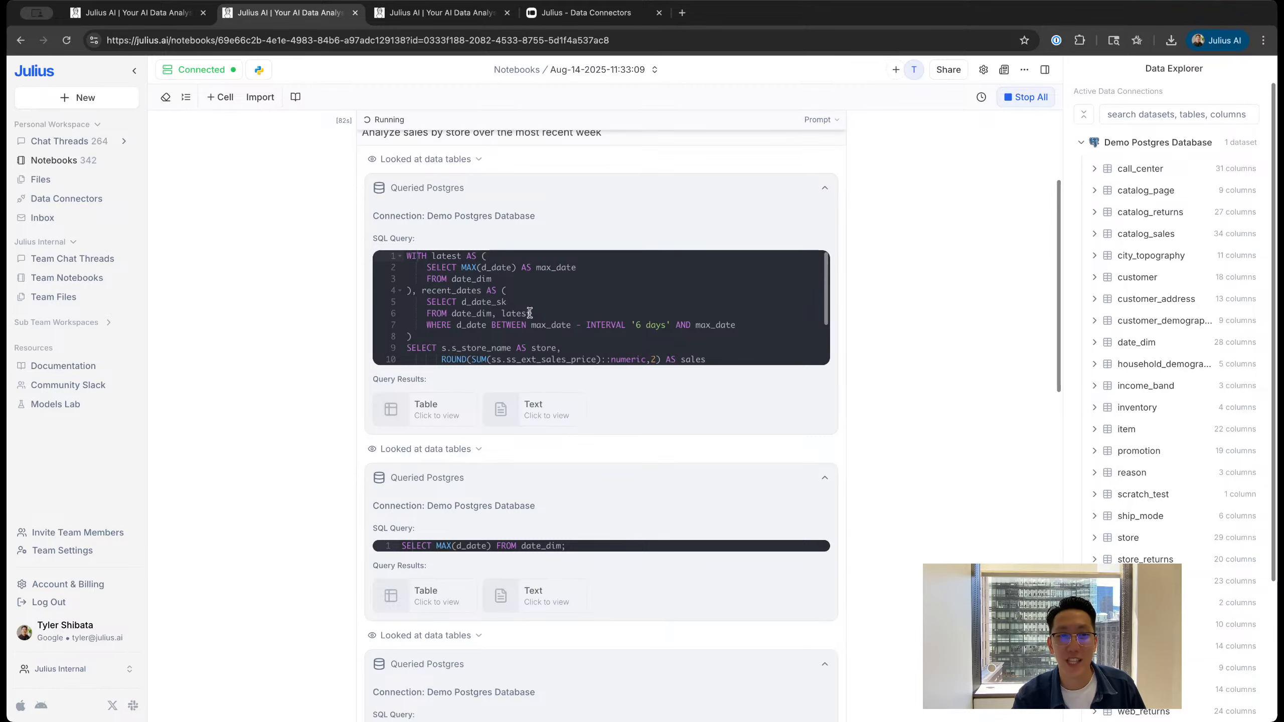
scroll(621, 356, "up", 4)
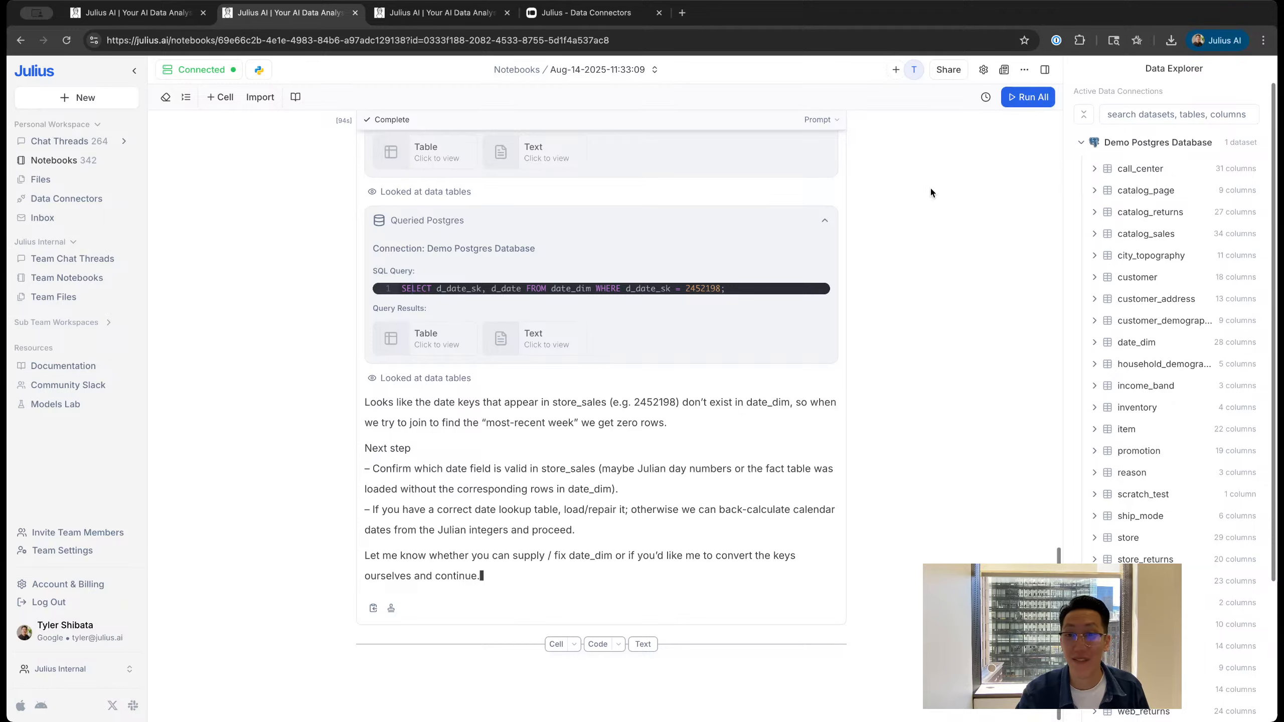
scroll(936, 178, "up", 6)
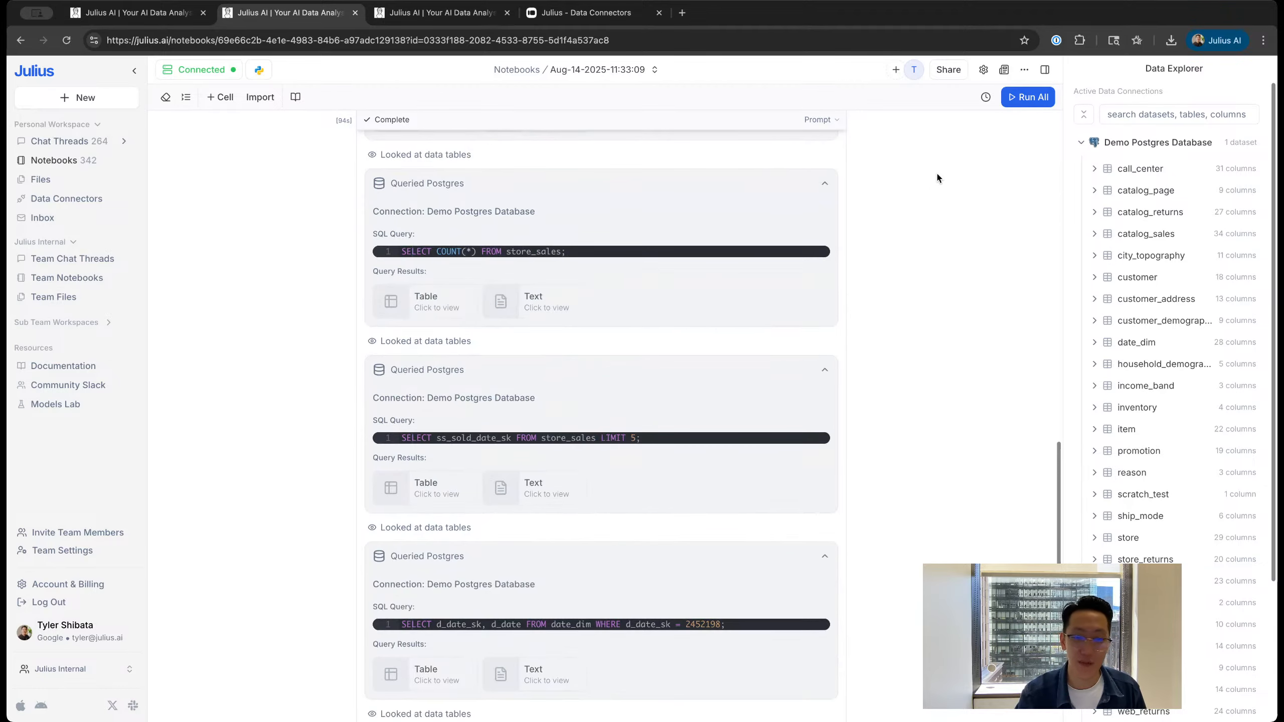
scroll(935, 177, "up", 8)
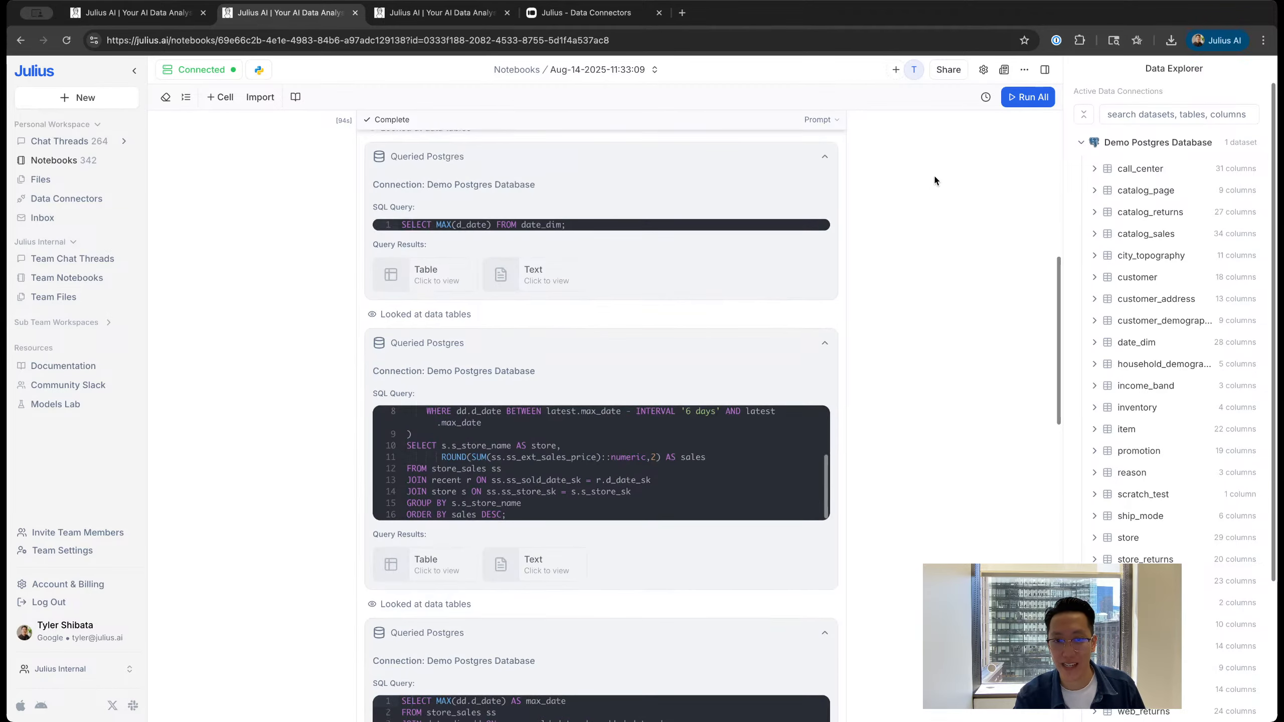
scroll(935, 177, "up", 8)
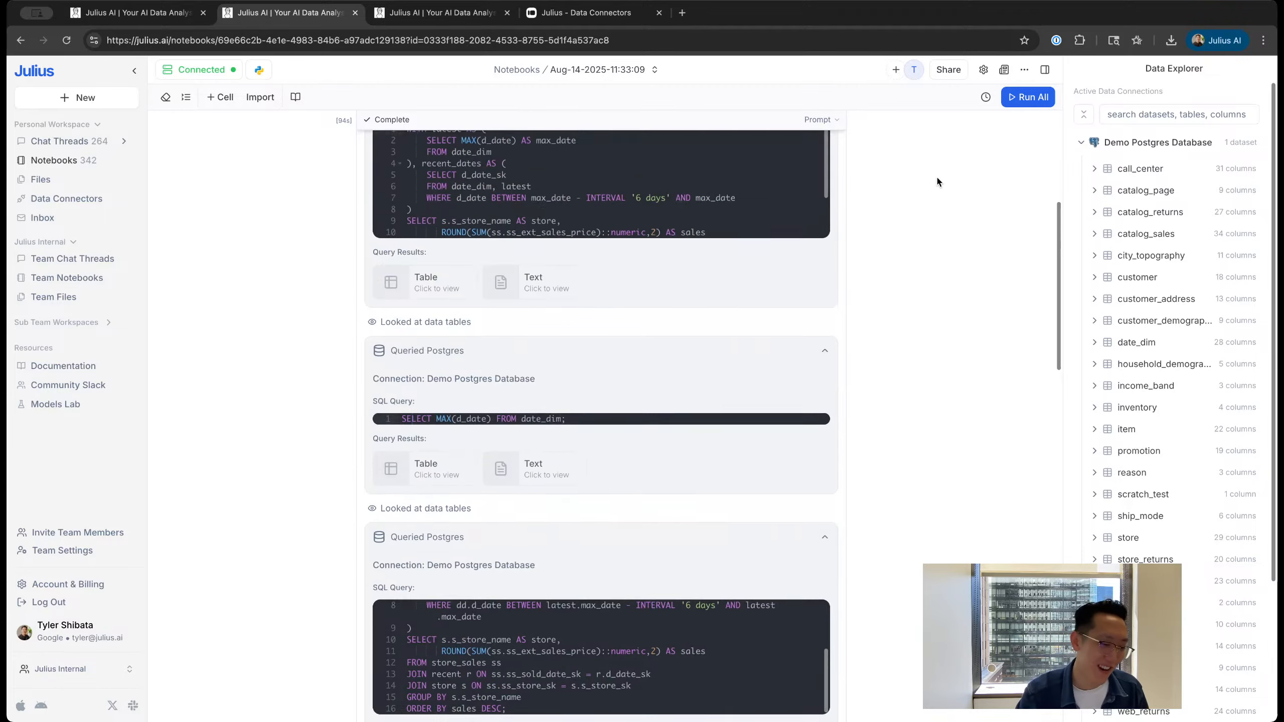
scroll(926, 229, "down", 20)
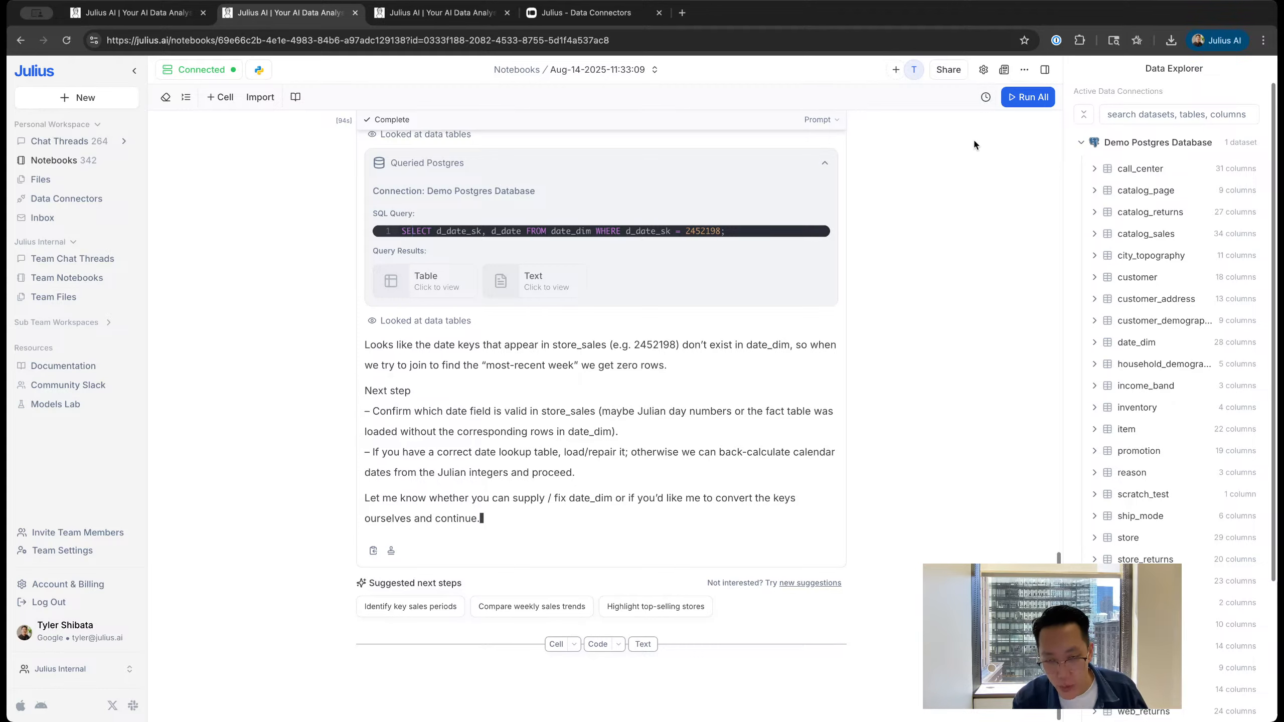
left_click(985, 97)
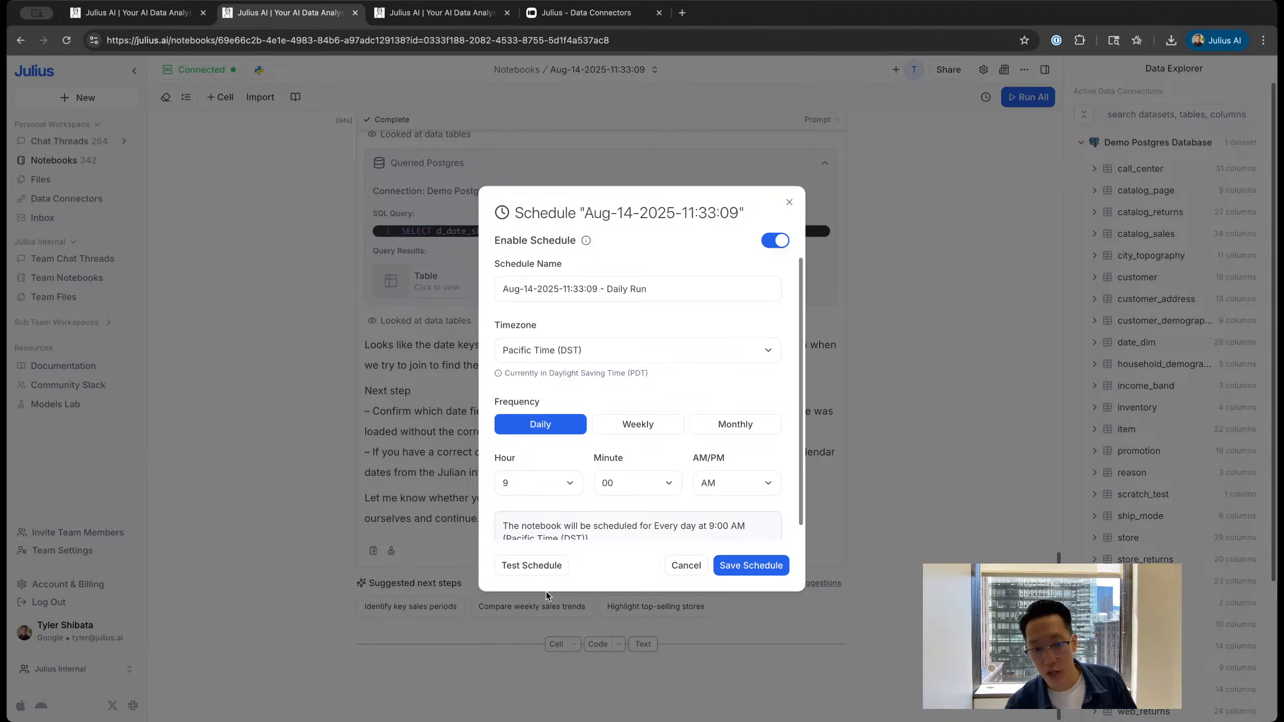
scroll(563, 477, "down", 1)
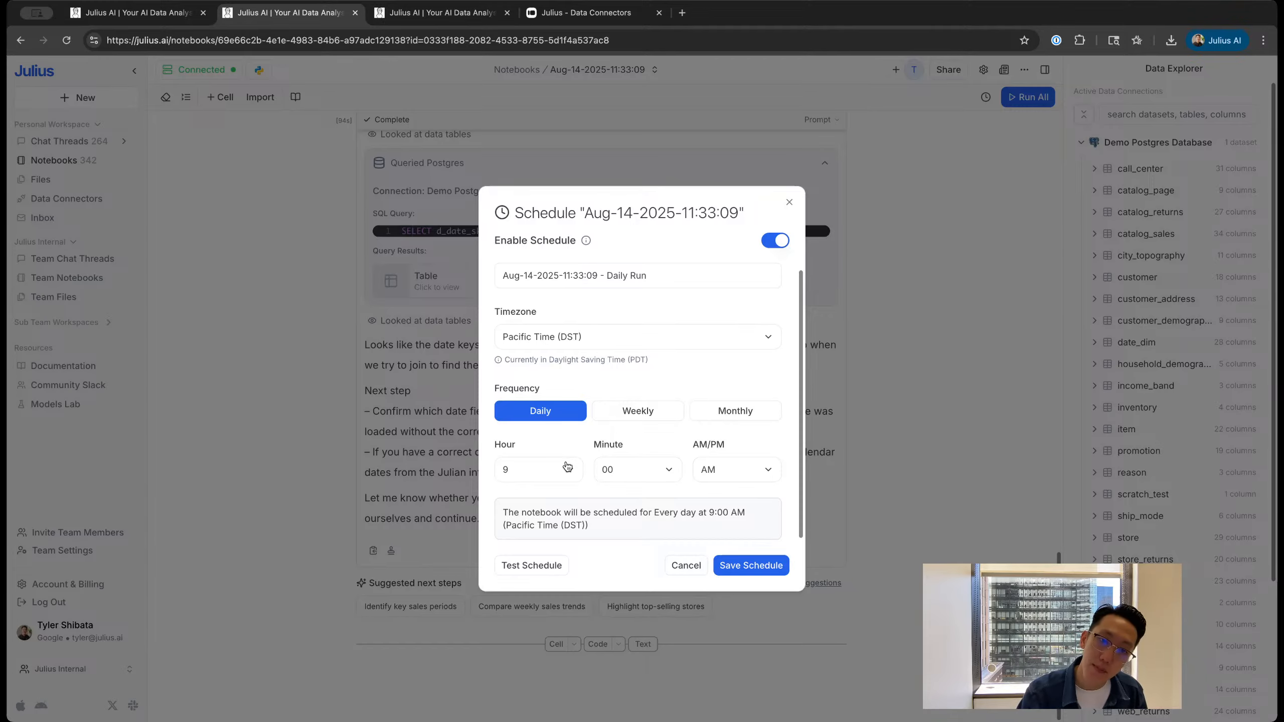
left_click(1108, 390)
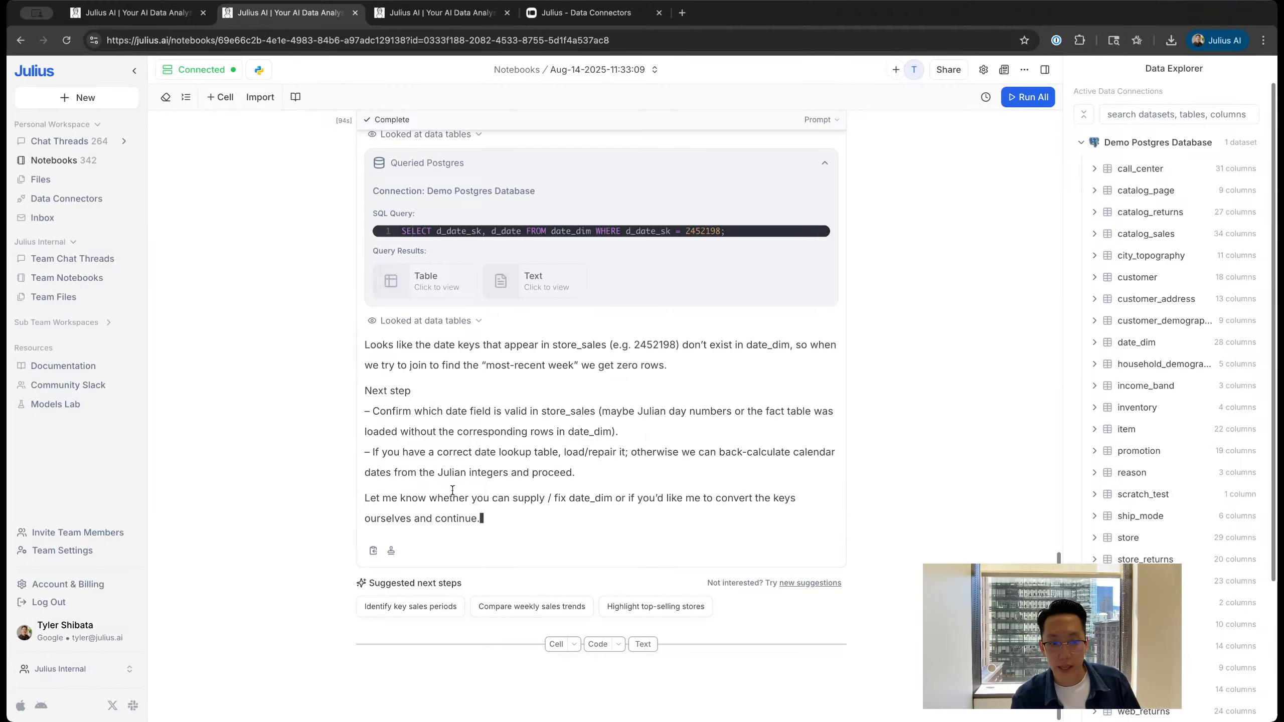
Step: Add a new empty prompt cell below the answer
scroll(468, 369, "up", 5)
scroll(470, 384, "down", 5)
scroll(564, 647, "up", 5)
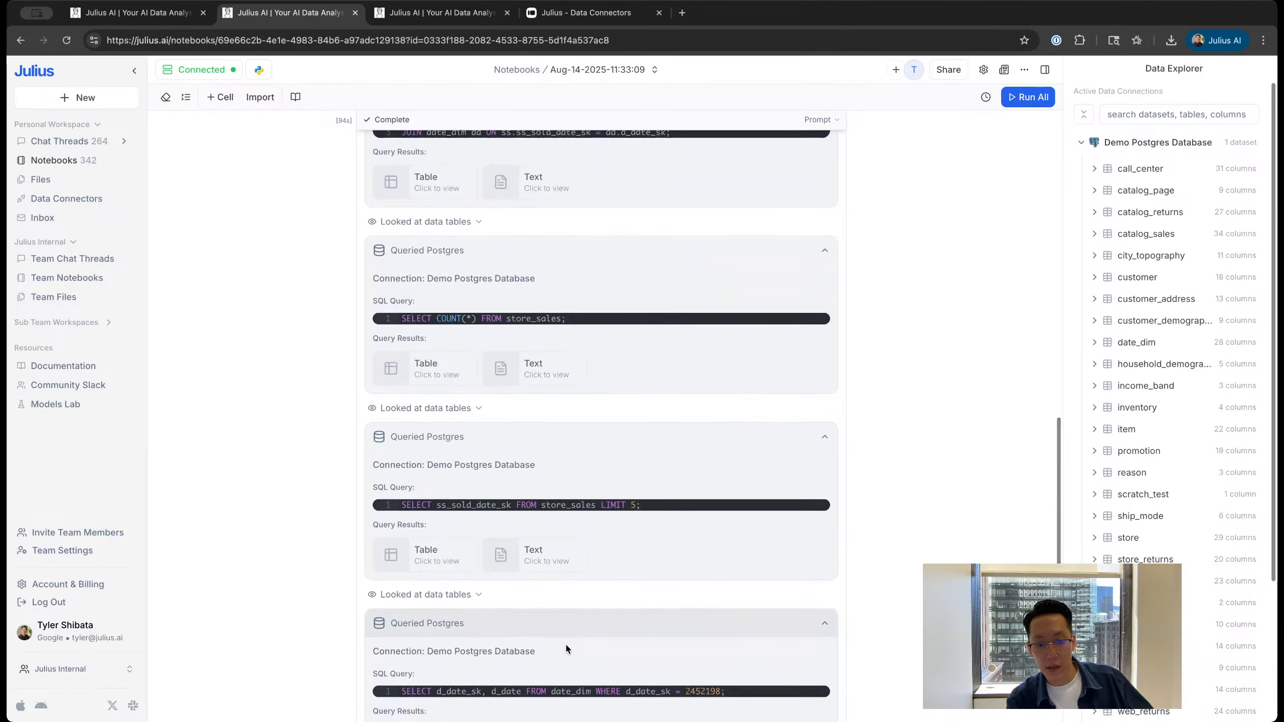
scroll(556, 645, "down", 5)
left_click(557, 644)
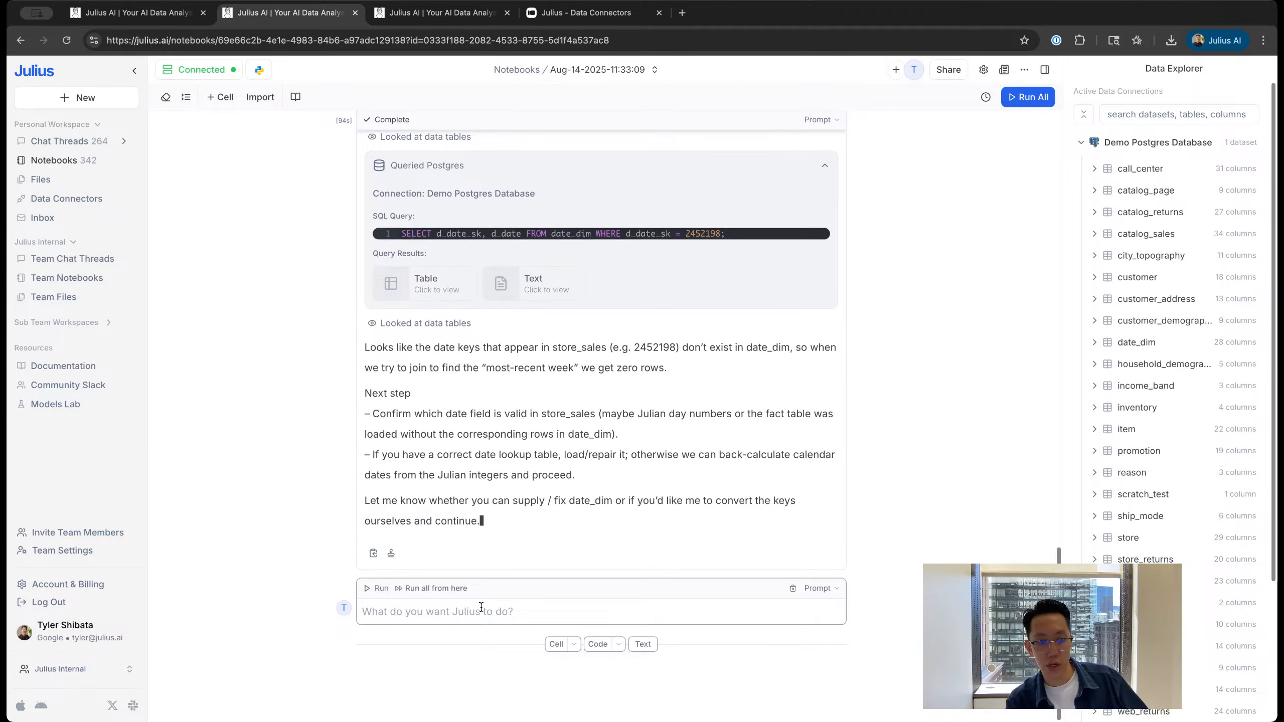
Step: Write the prompt 'Let's show the most recent 6 months then and visualize this'
type("Let's")
key("ctrl+a")
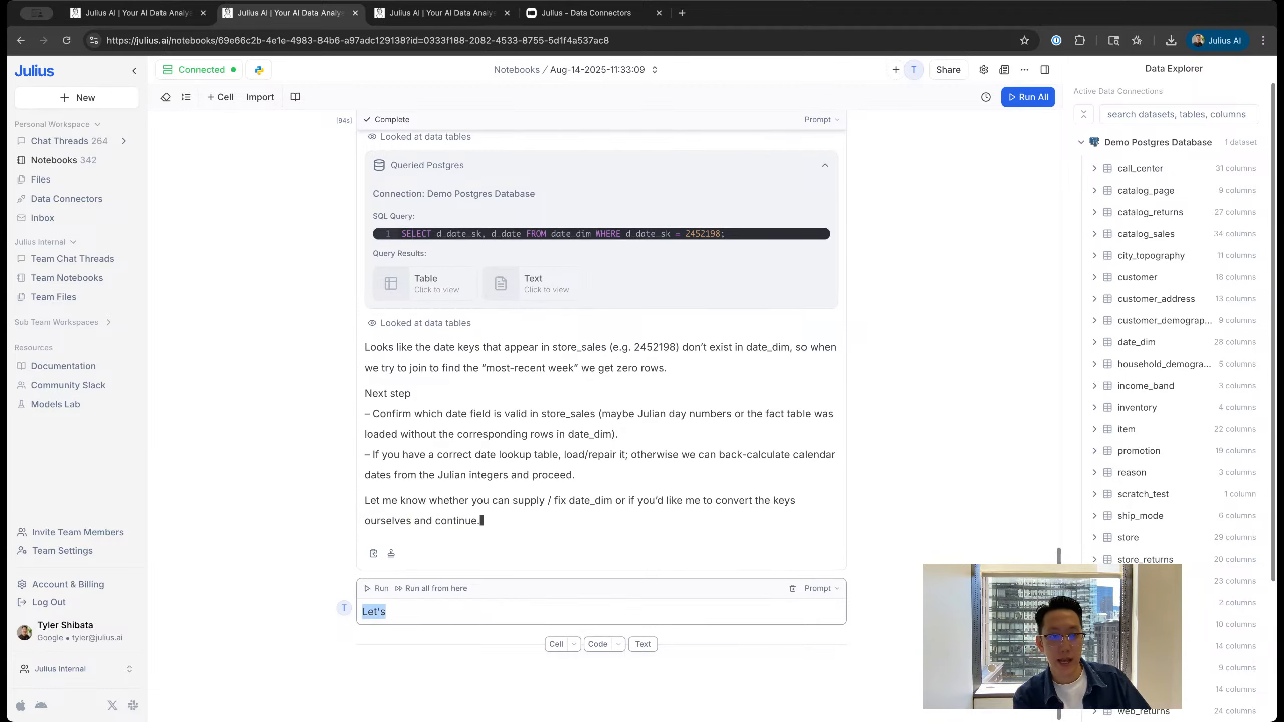
key("BackSpace")
type("Can you ")
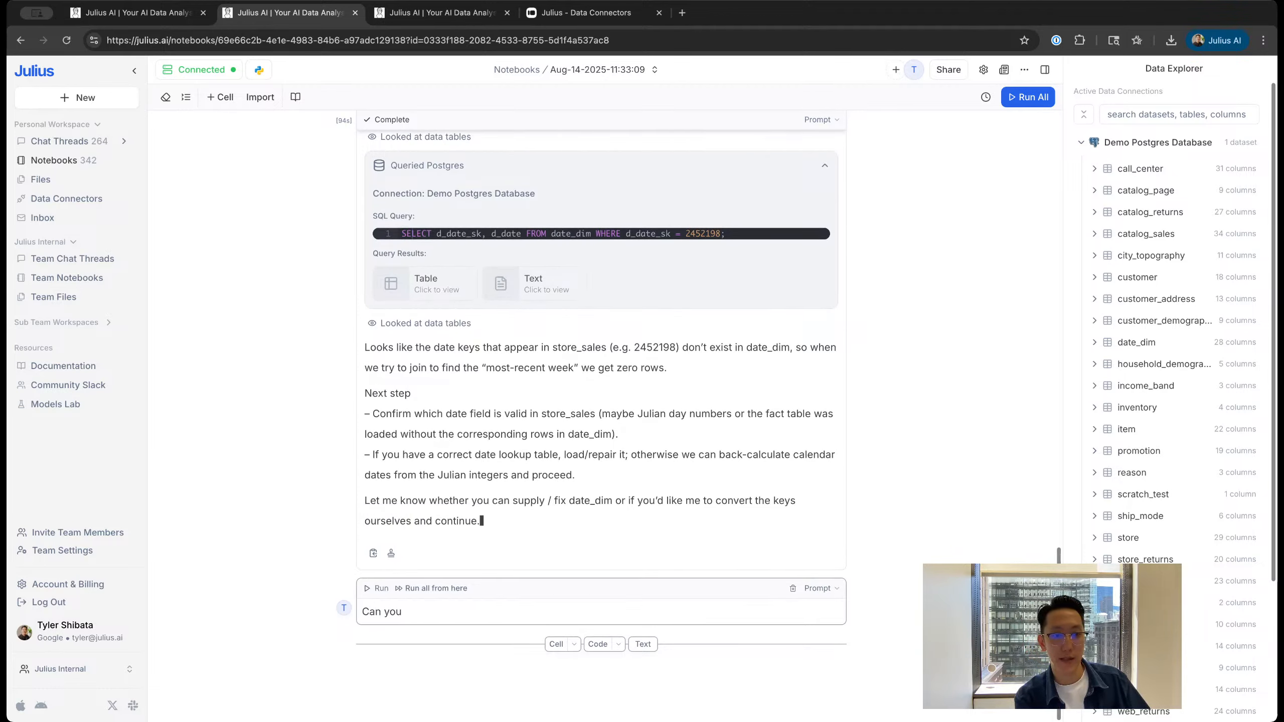
type("visuali")
key("ctrl+a")
key("BackSpace")
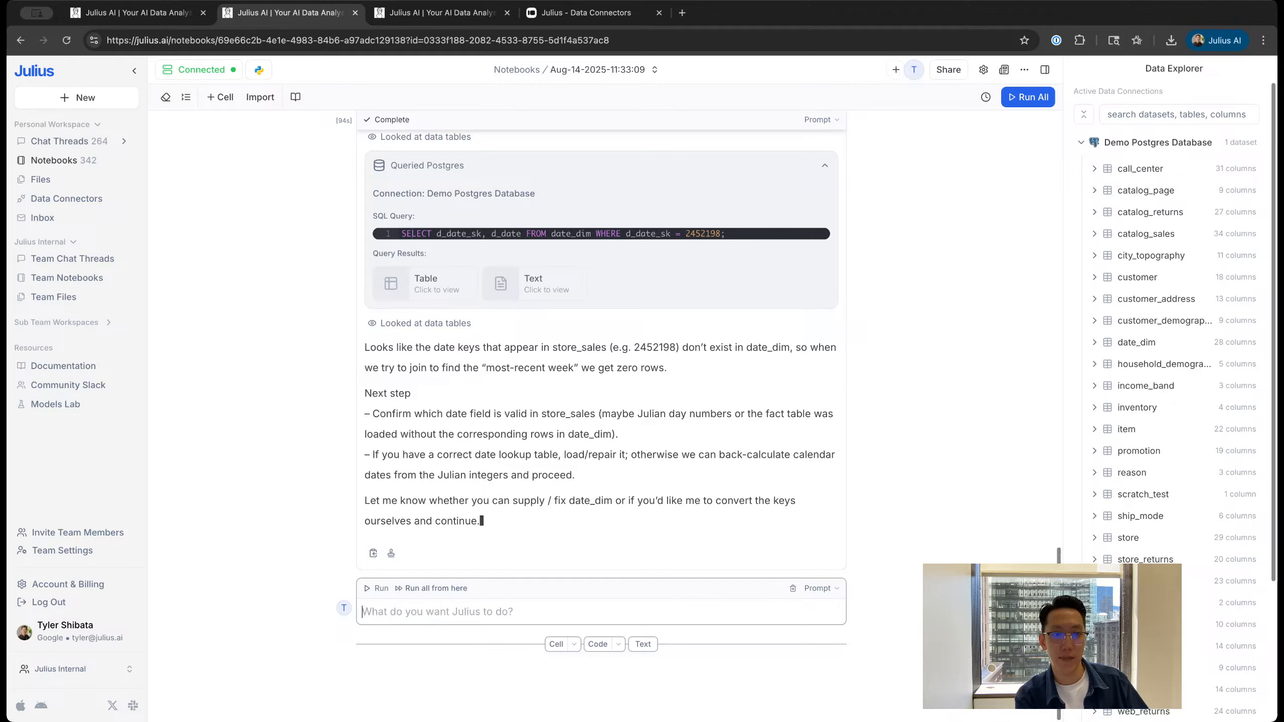
type("Let's")
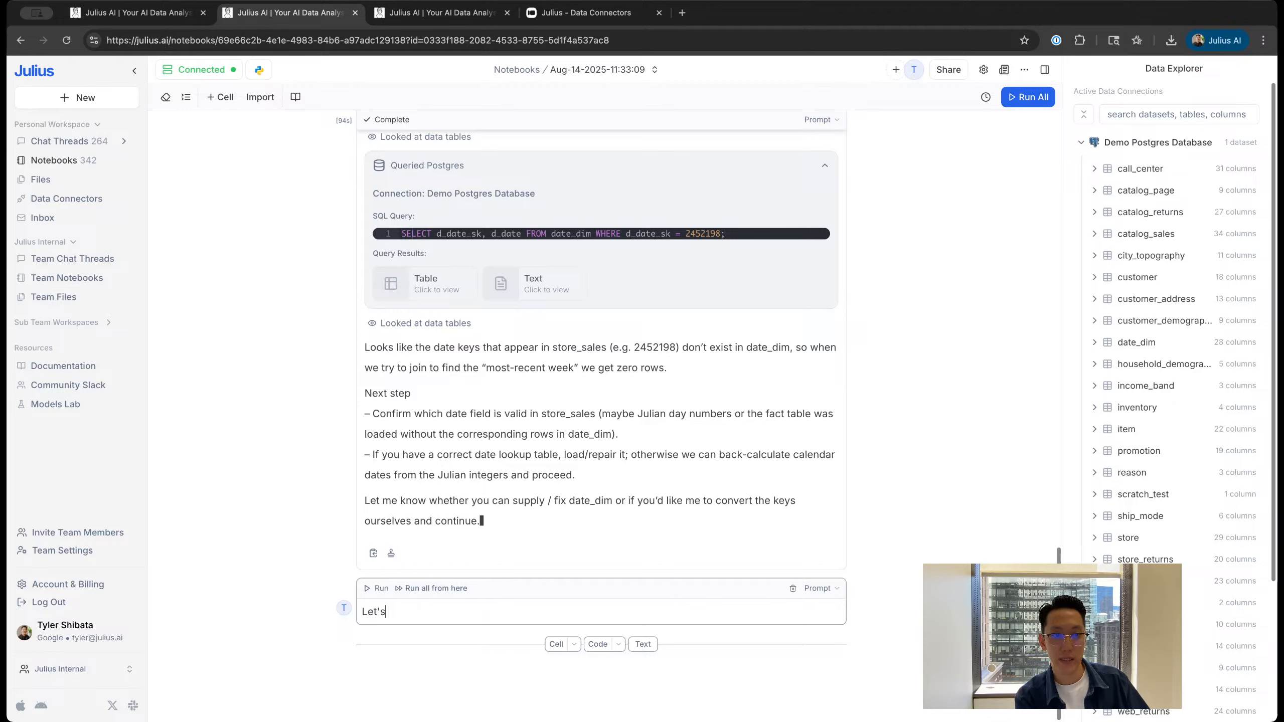
type(" show the ")
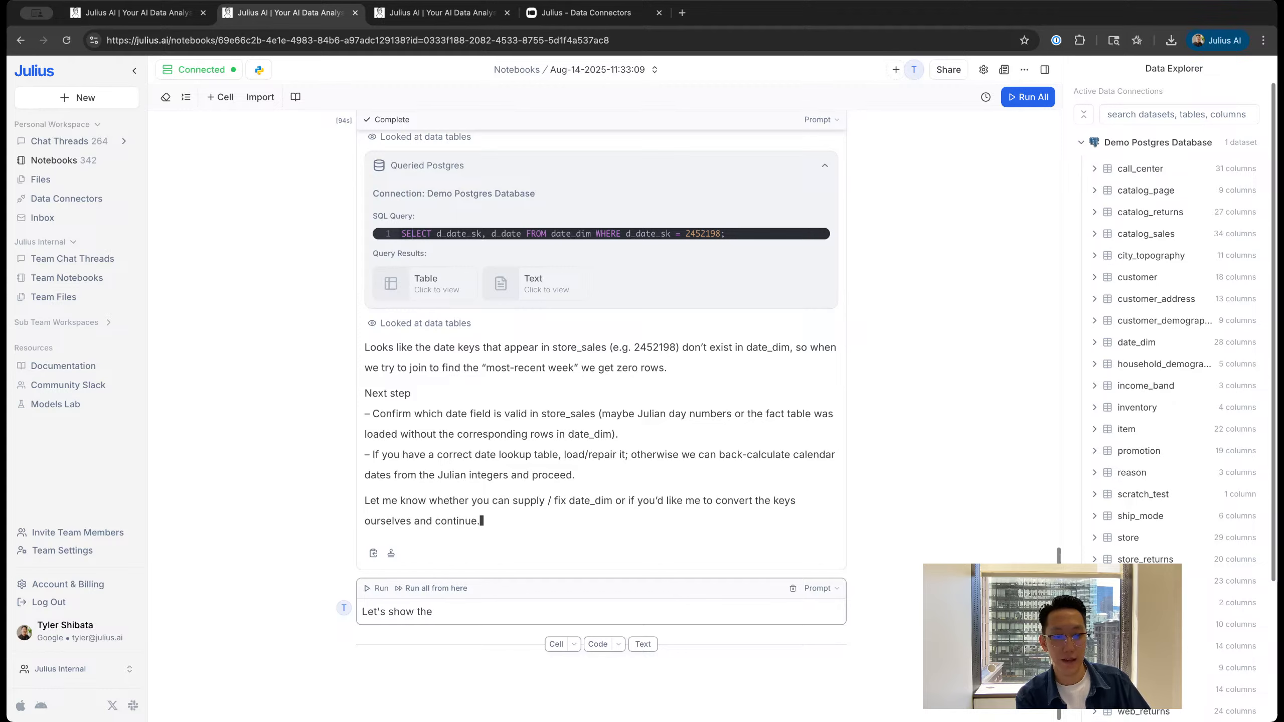
type("most recent 6 months ")
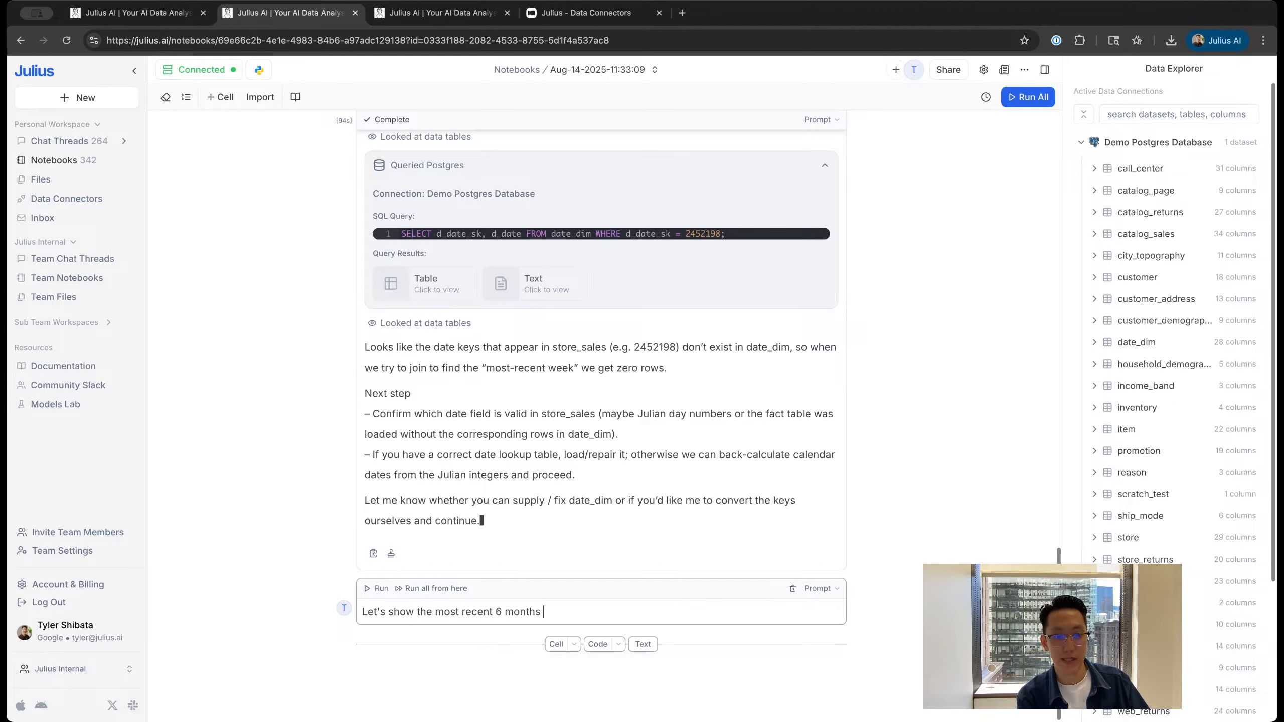
type("then and ")
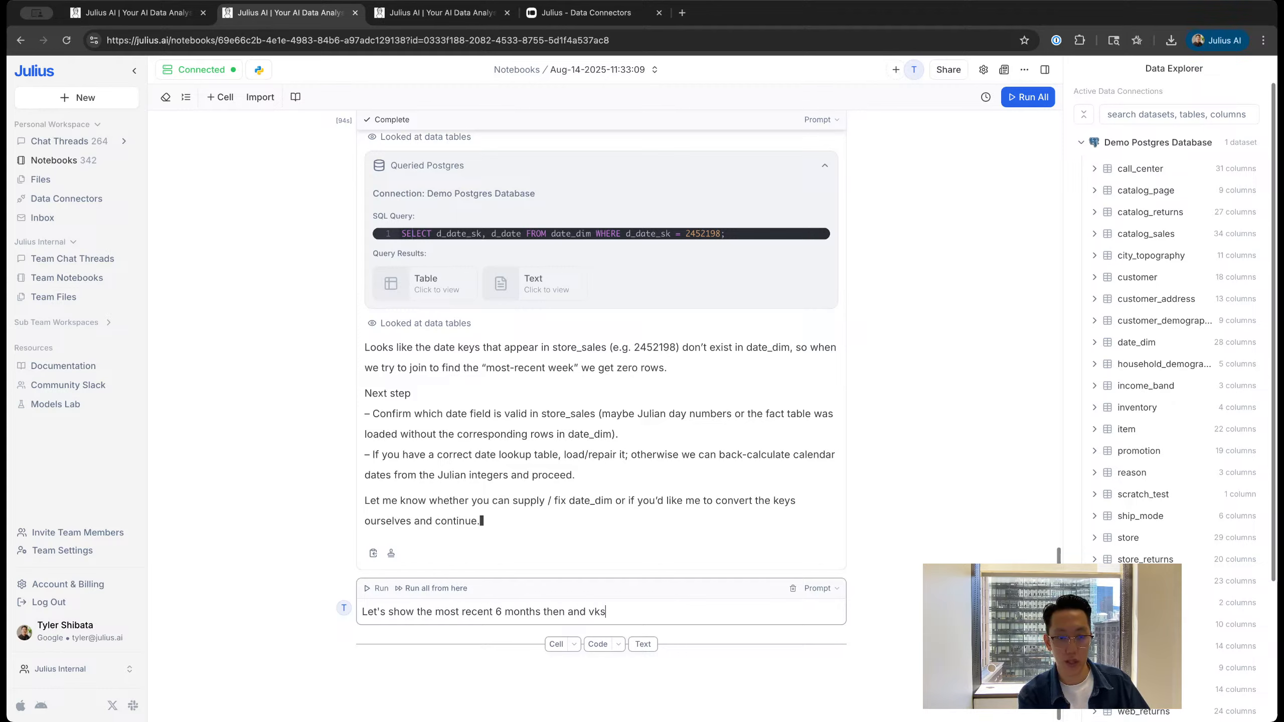
type("visualize this")
key("shift+Return")
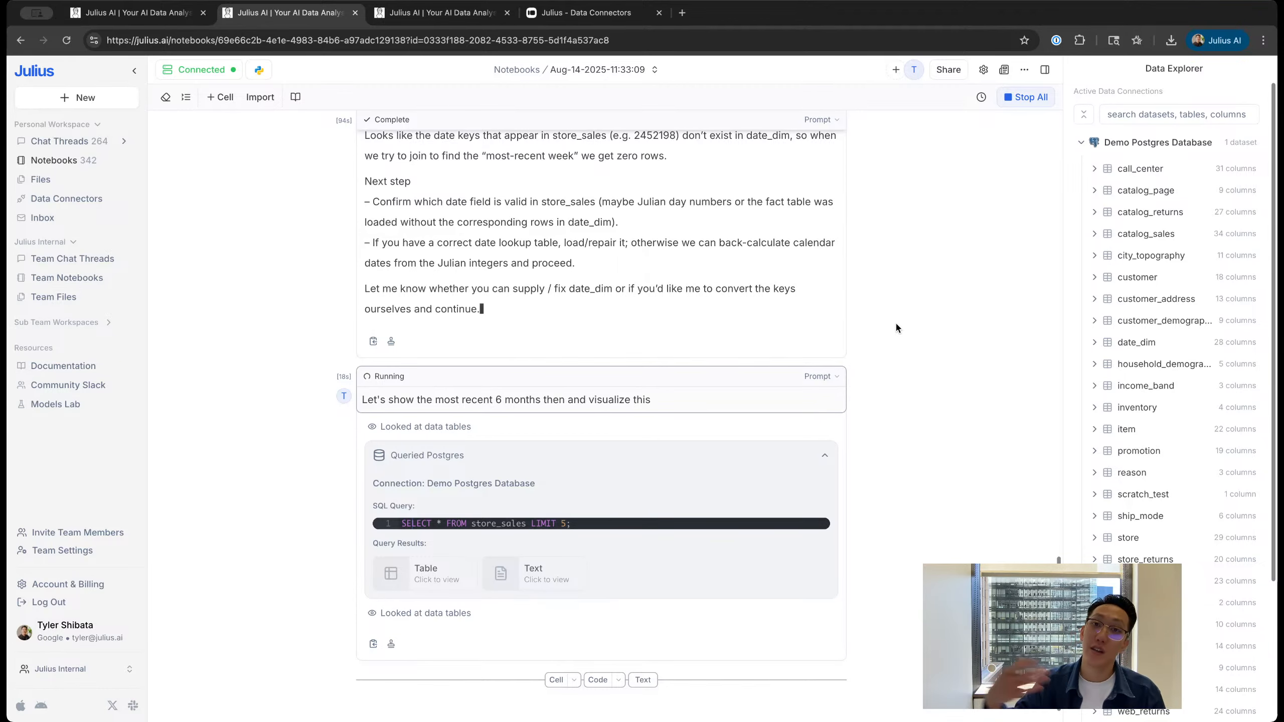
Step: Expand the notes on the store_sales tables while the six-month per-store totals are computed
scroll(899, 319, "down", 1)
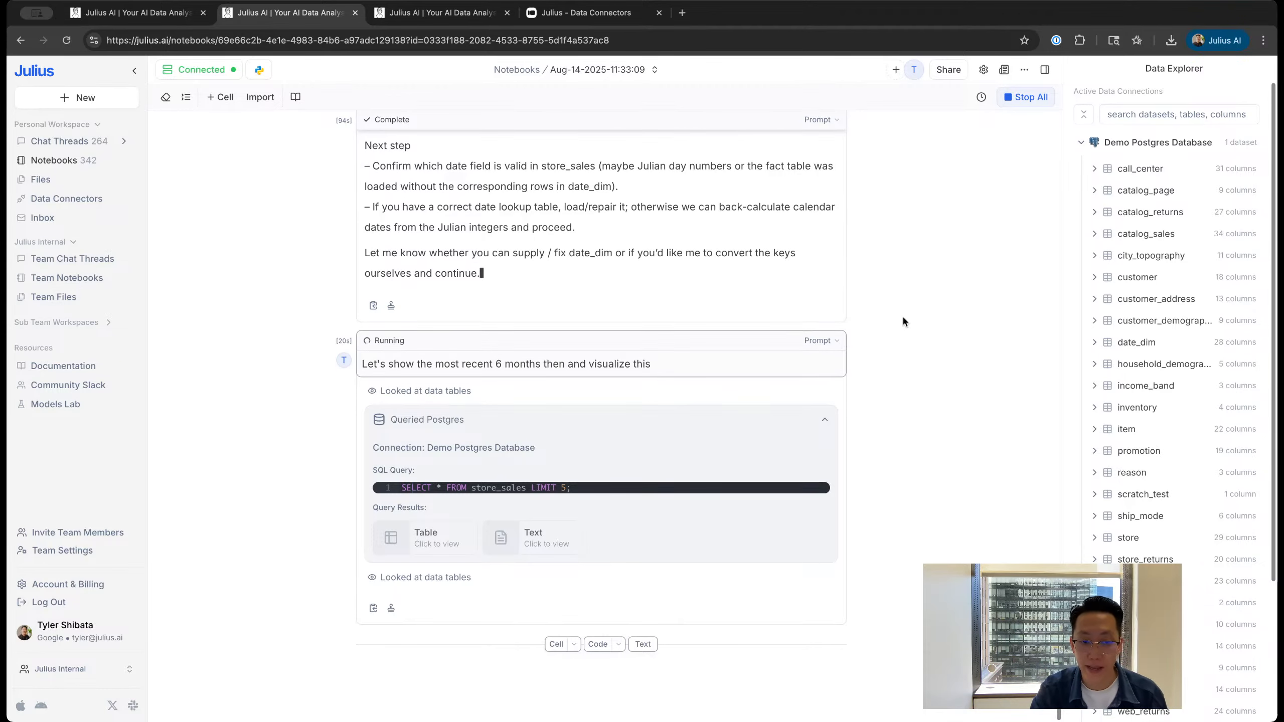
scroll(861, 370, "down", 3)
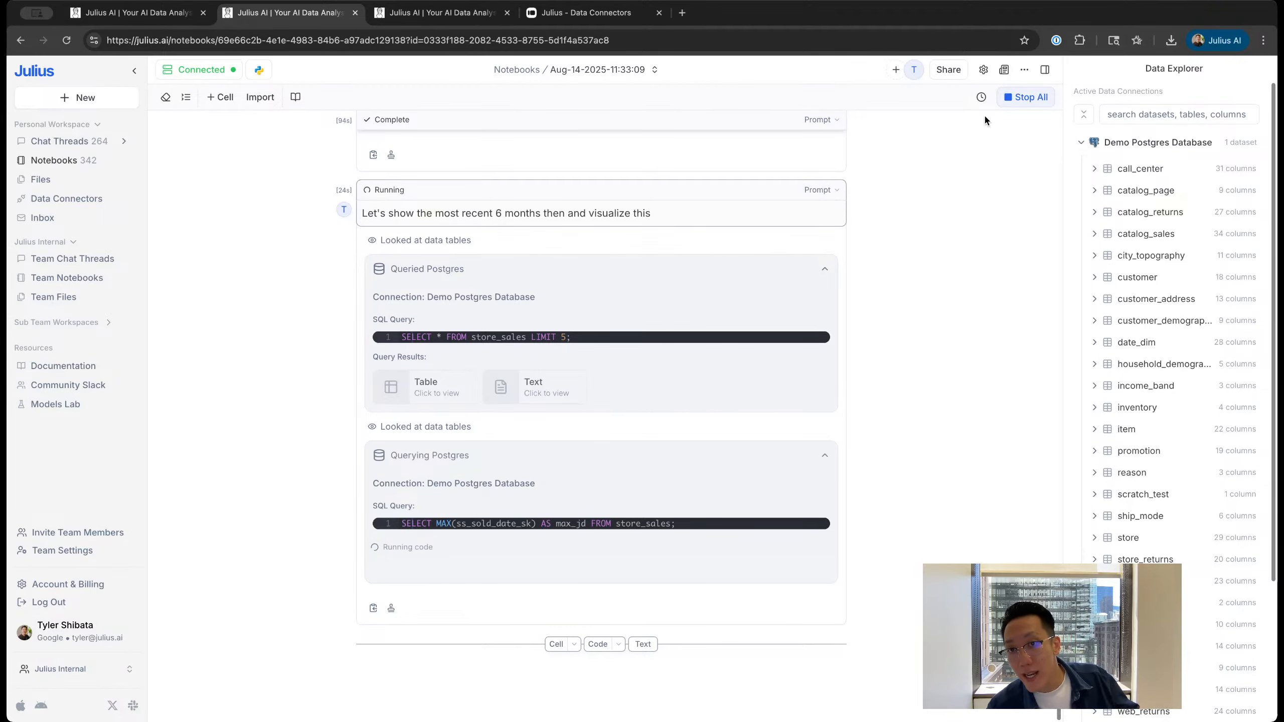
scroll(850, 395, "down", 1)
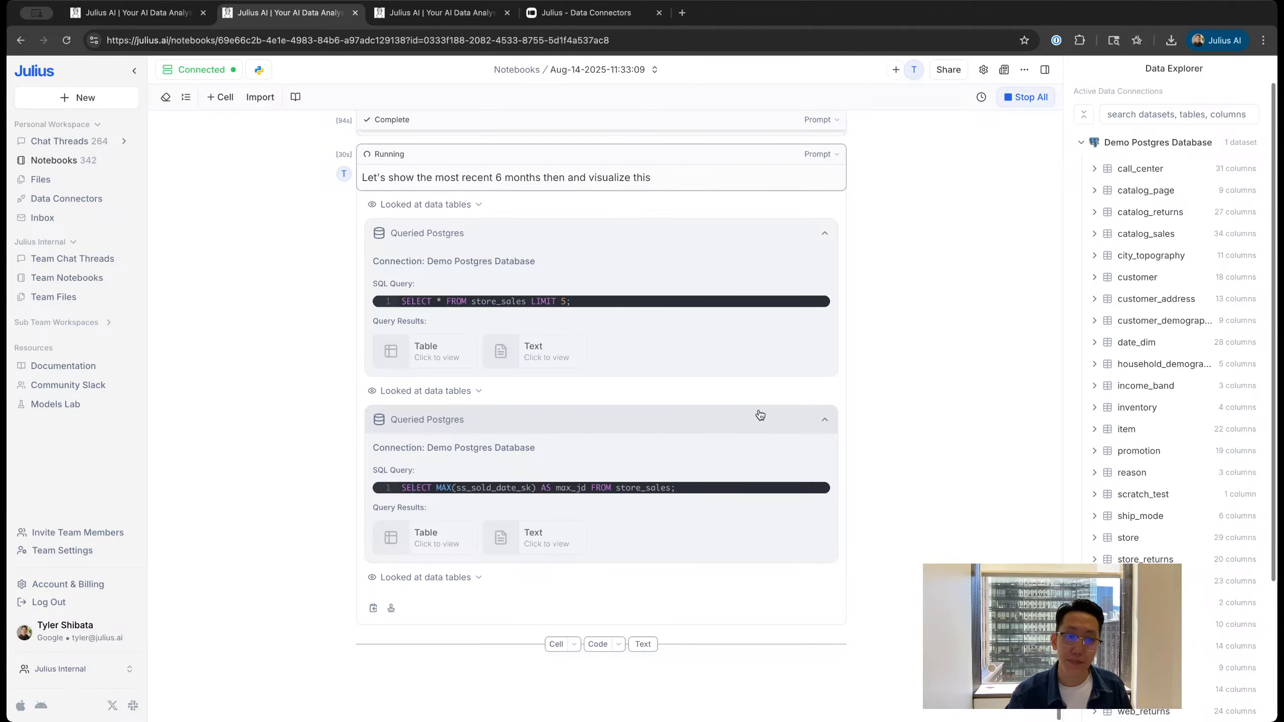
left_click(478, 578)
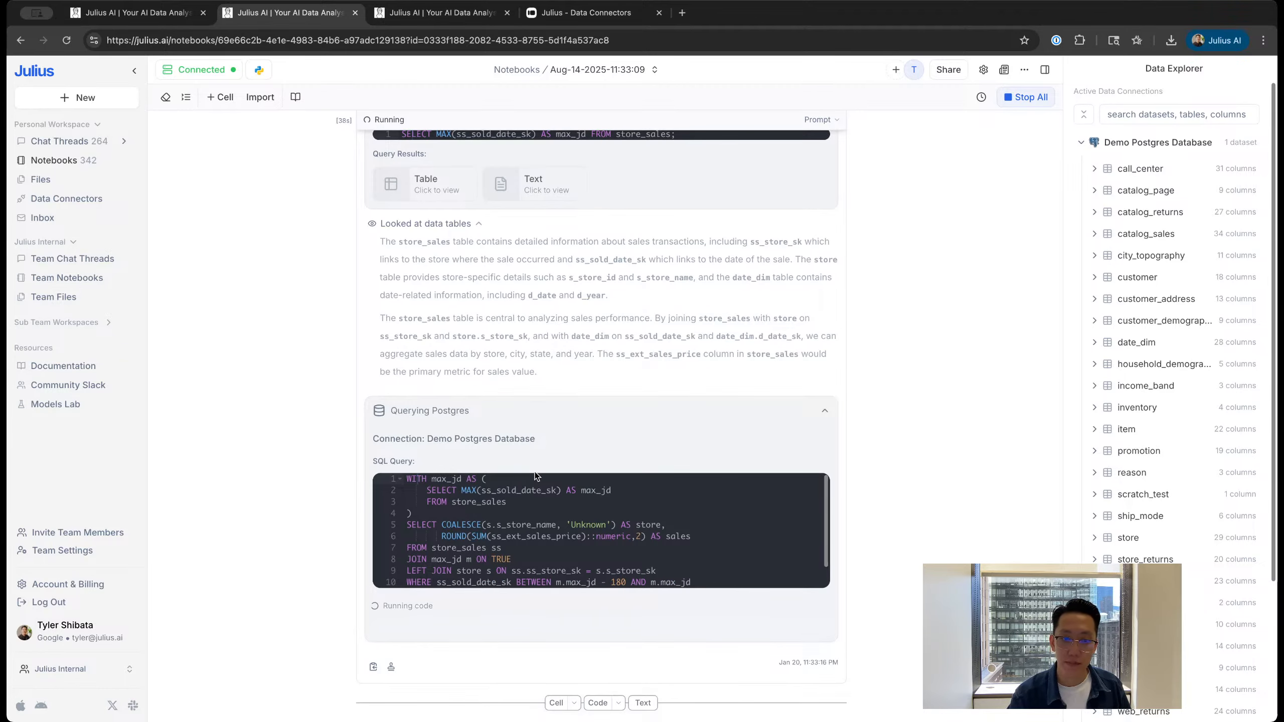
scroll(536, 476, "down", 3)
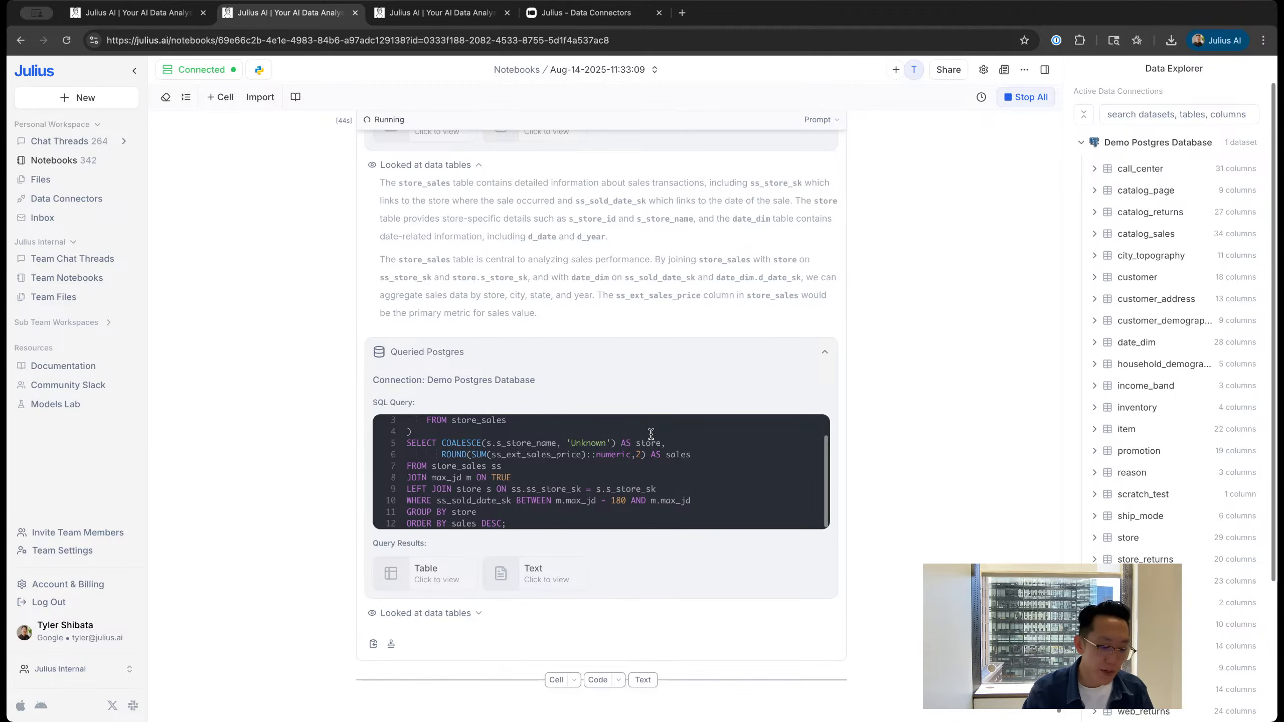
Step: Open YouTube's home page in a new browser tab
key("super+t")
type("you")
key("Return")
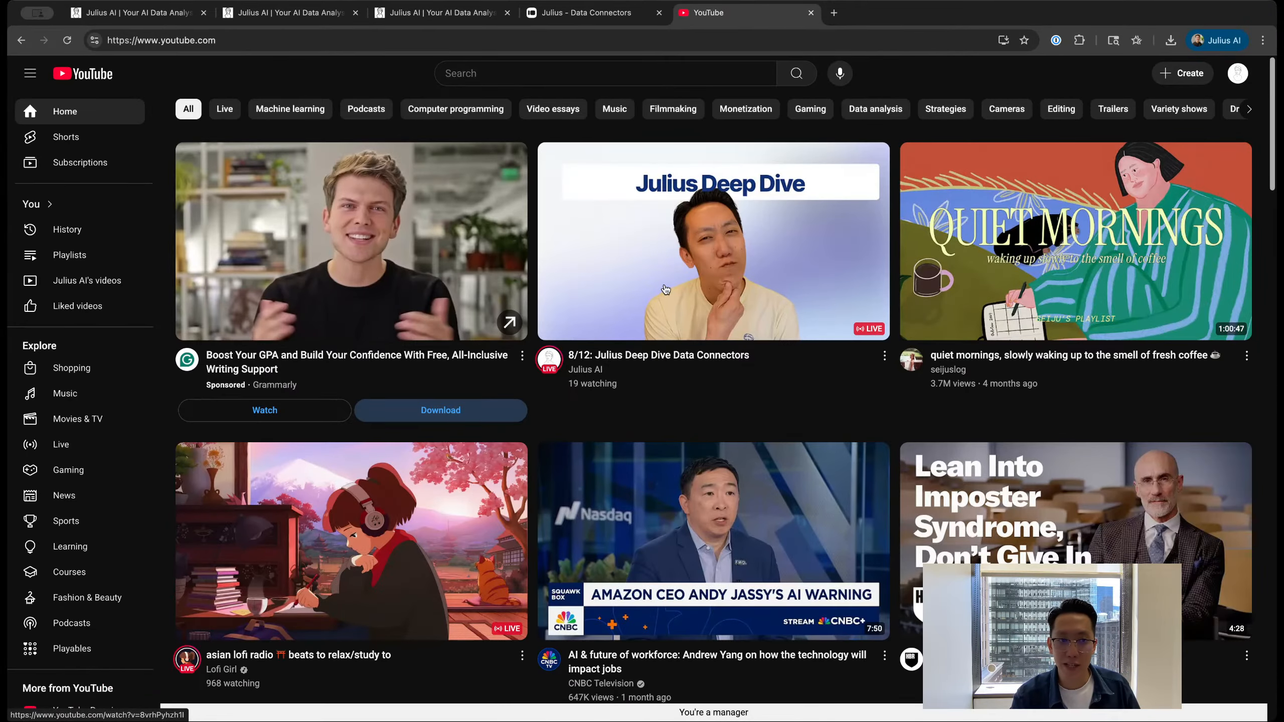
Step: Go to the Julius AI channel on YouTube and show its Live streams
left_click(1237, 73)
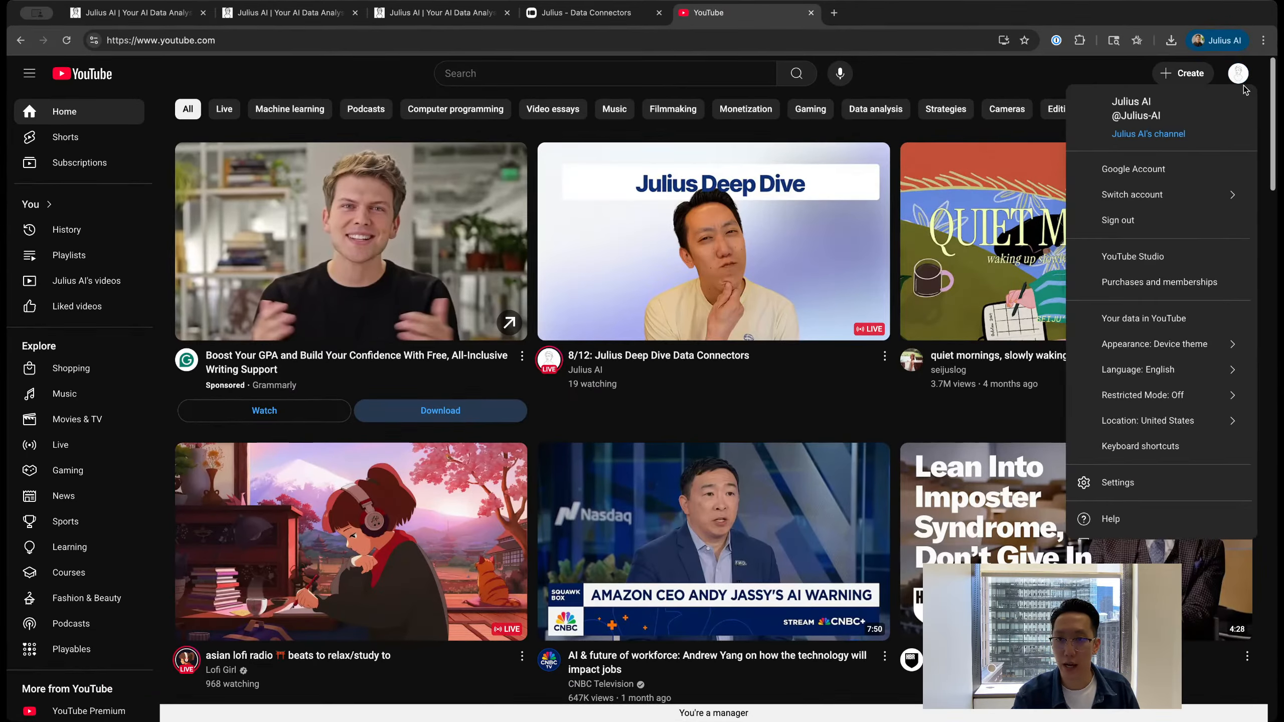
left_click(1131, 139)
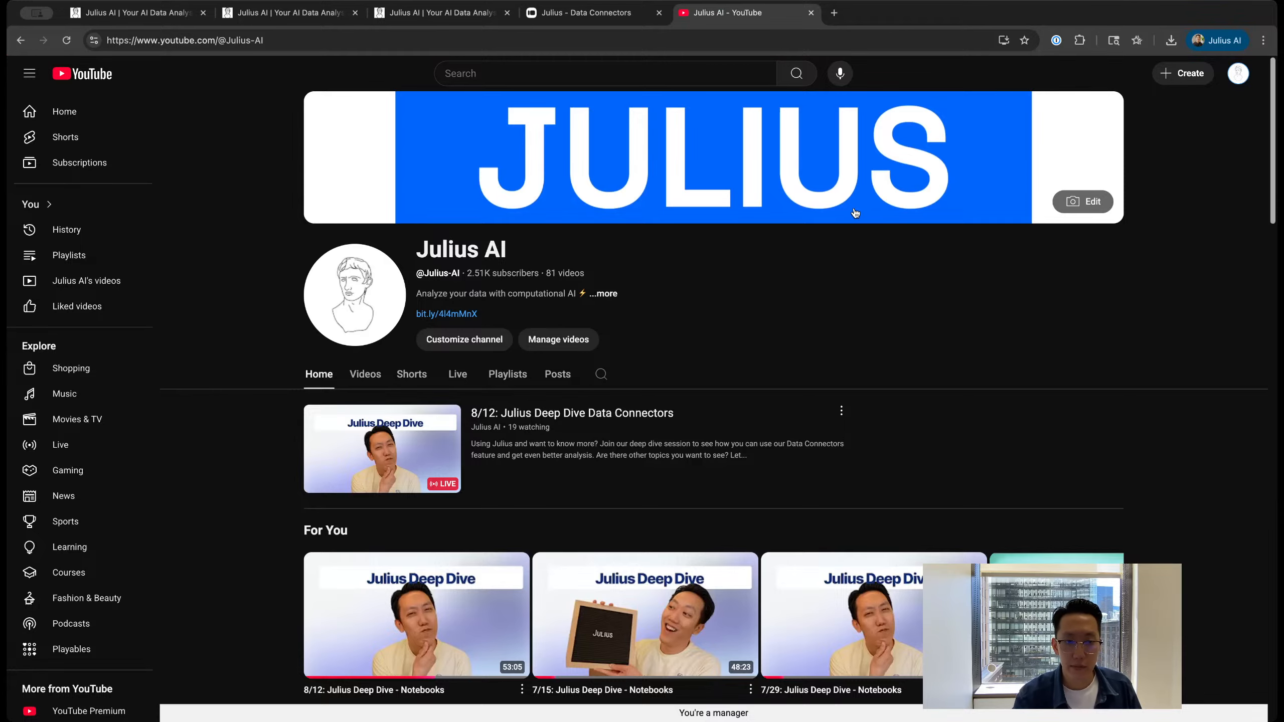
left_click(457, 374)
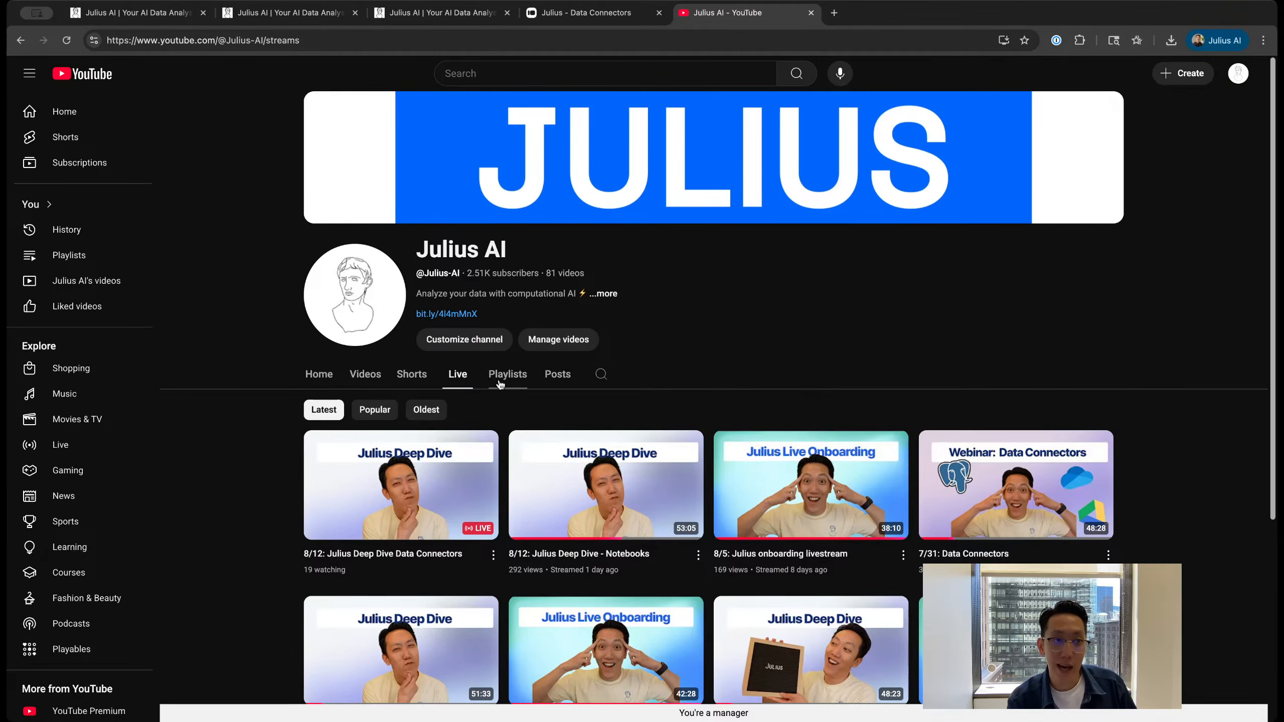
Step: Scroll through the channel's live streams, then return to the Julius Data Connectors tab
left_click(270, 48)
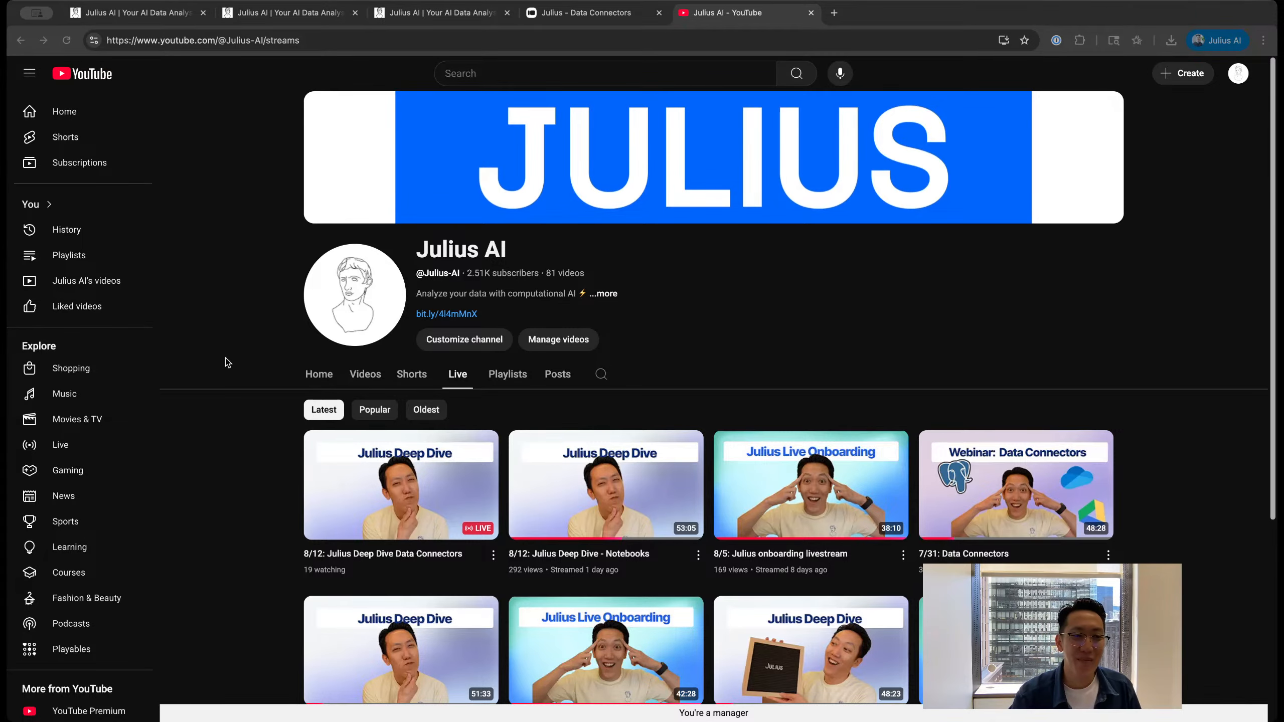
scroll(349, 385, "down", 3)
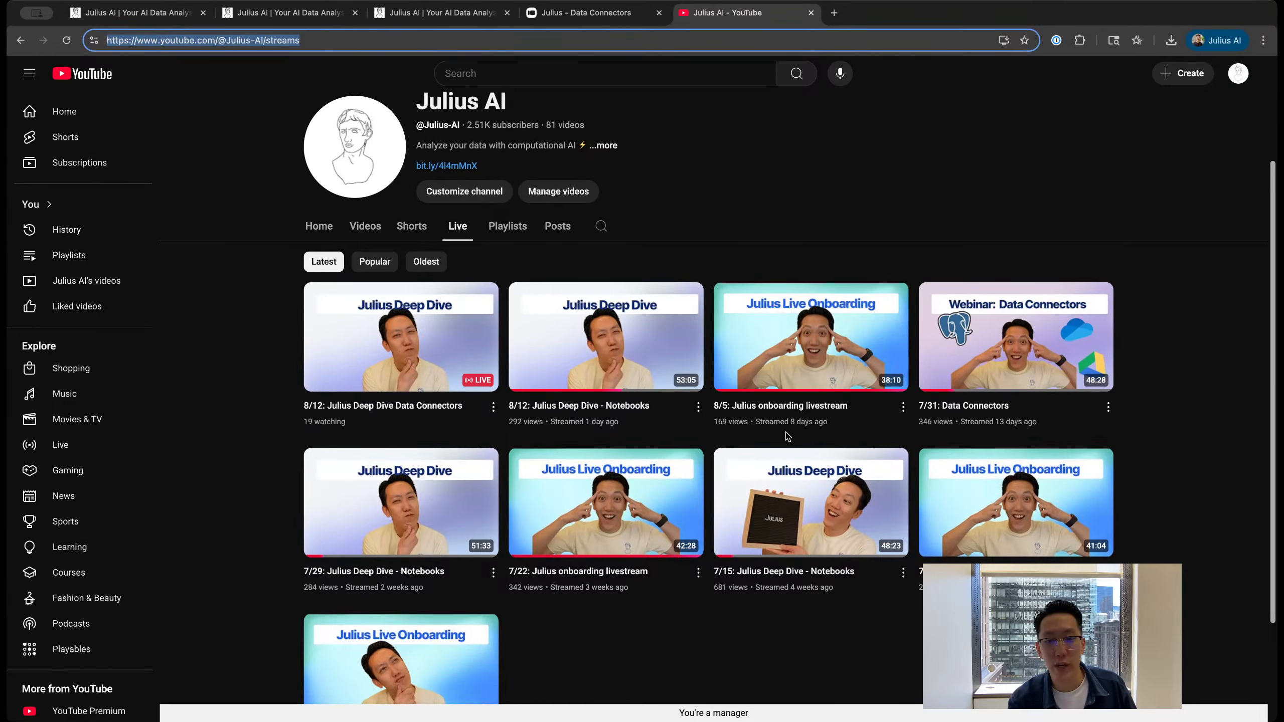
scroll(786, 436, "down", 3)
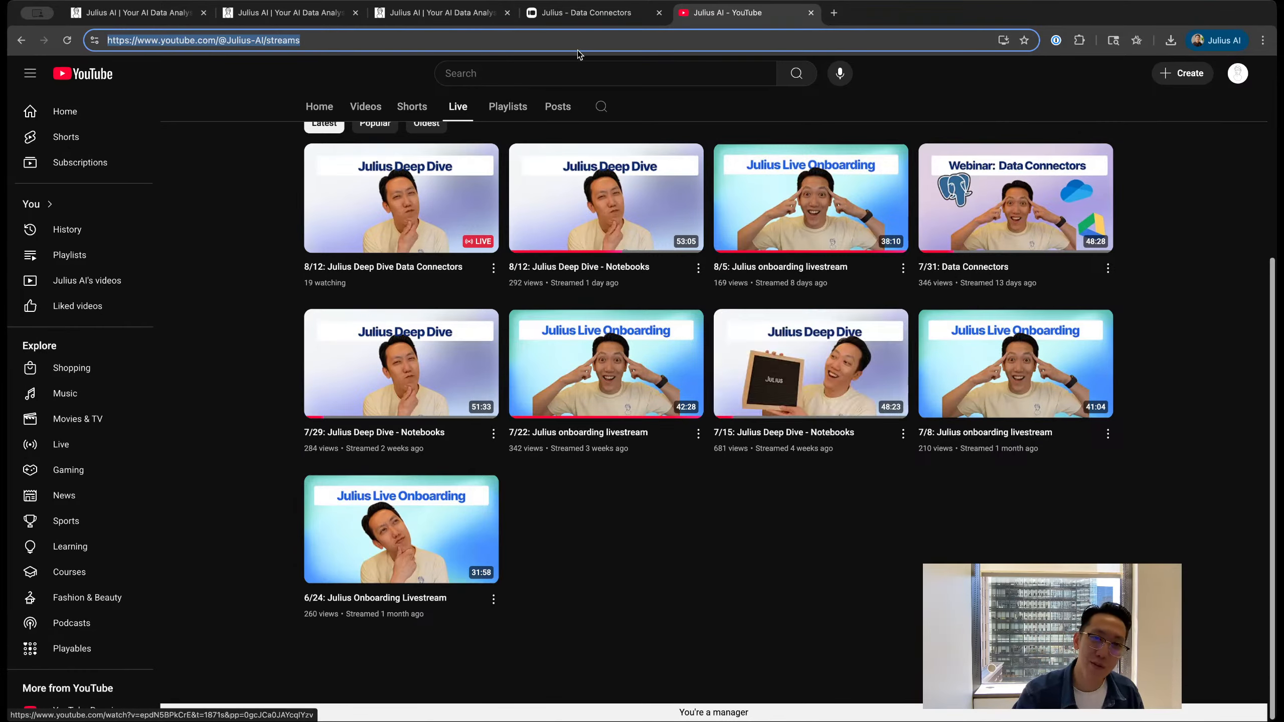
mouse_move(810, 412)
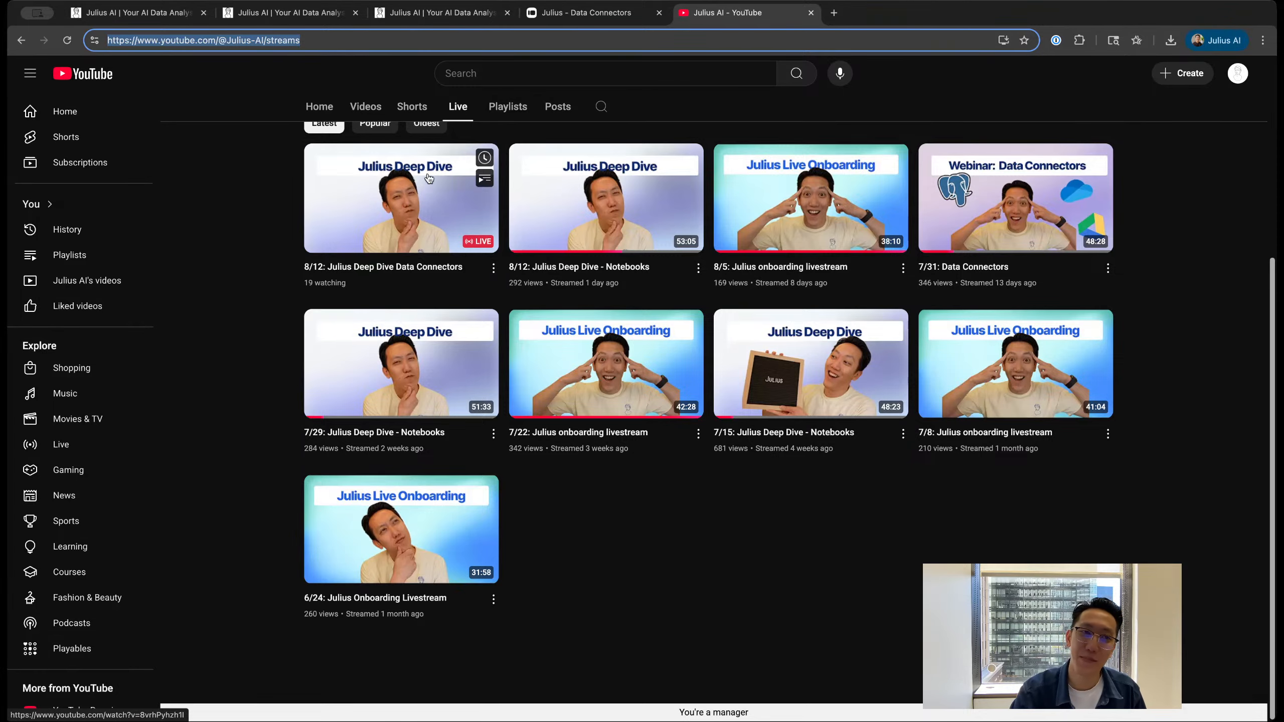
left_click(440, 15)
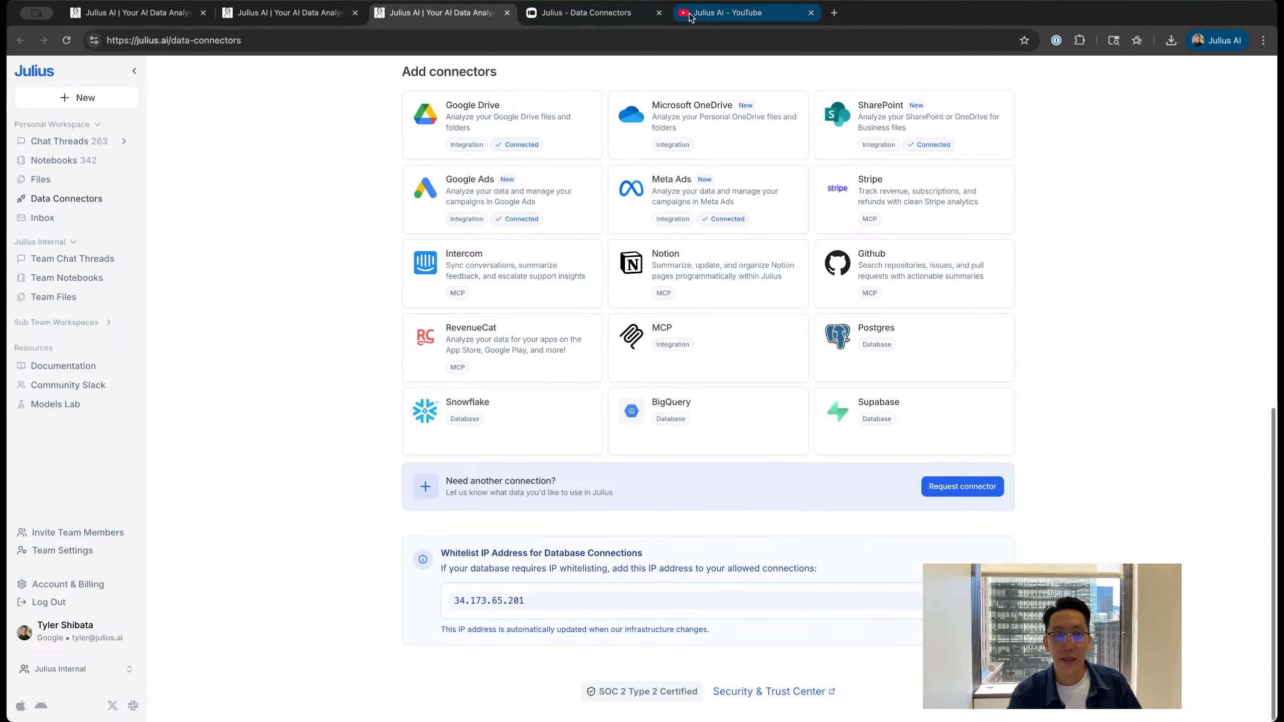
Step: Open the Luma events home page at lu.ma in a new tab
key("ctrl+t")
type("lu.s")
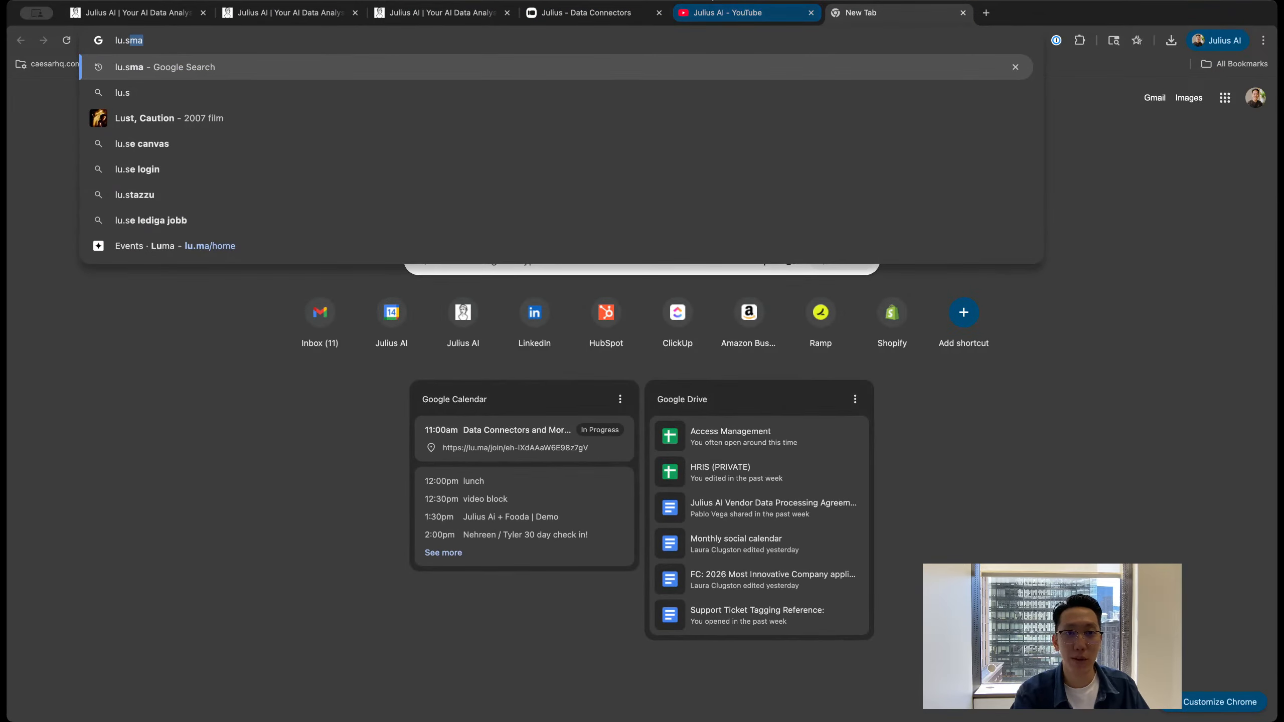
key("BackSpace")
key("BackSpace")
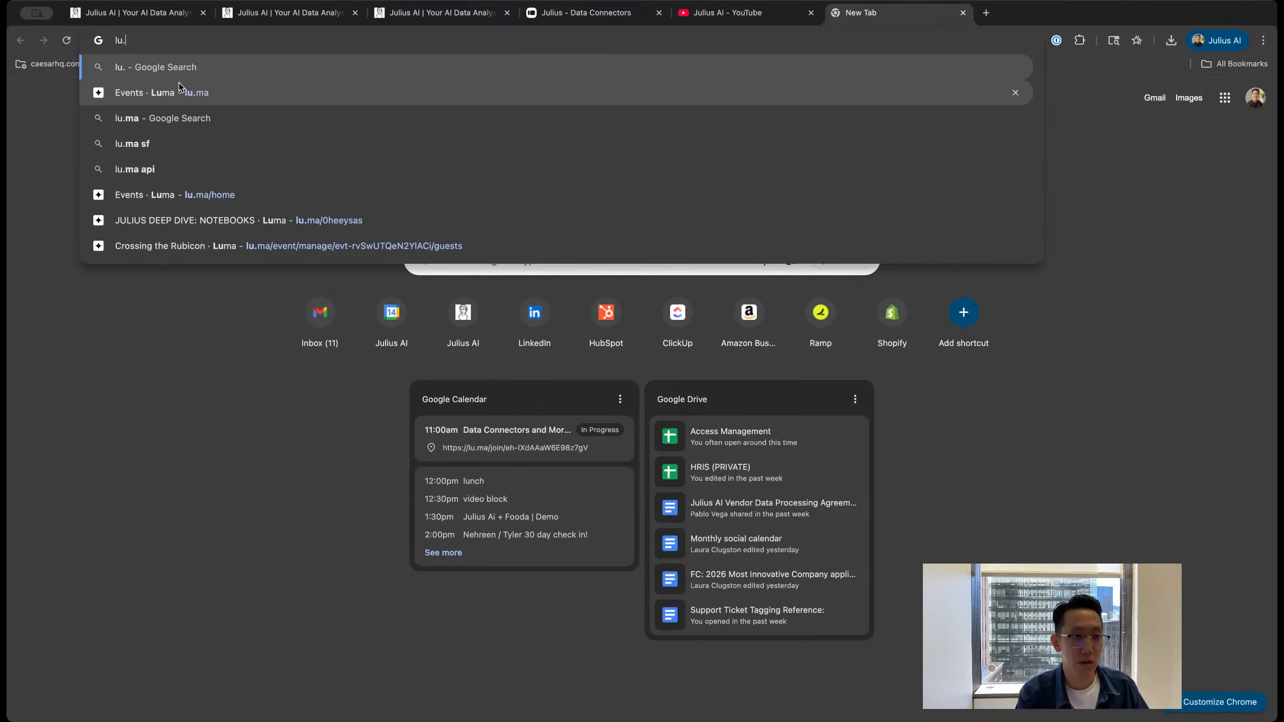
left_click(180, 93)
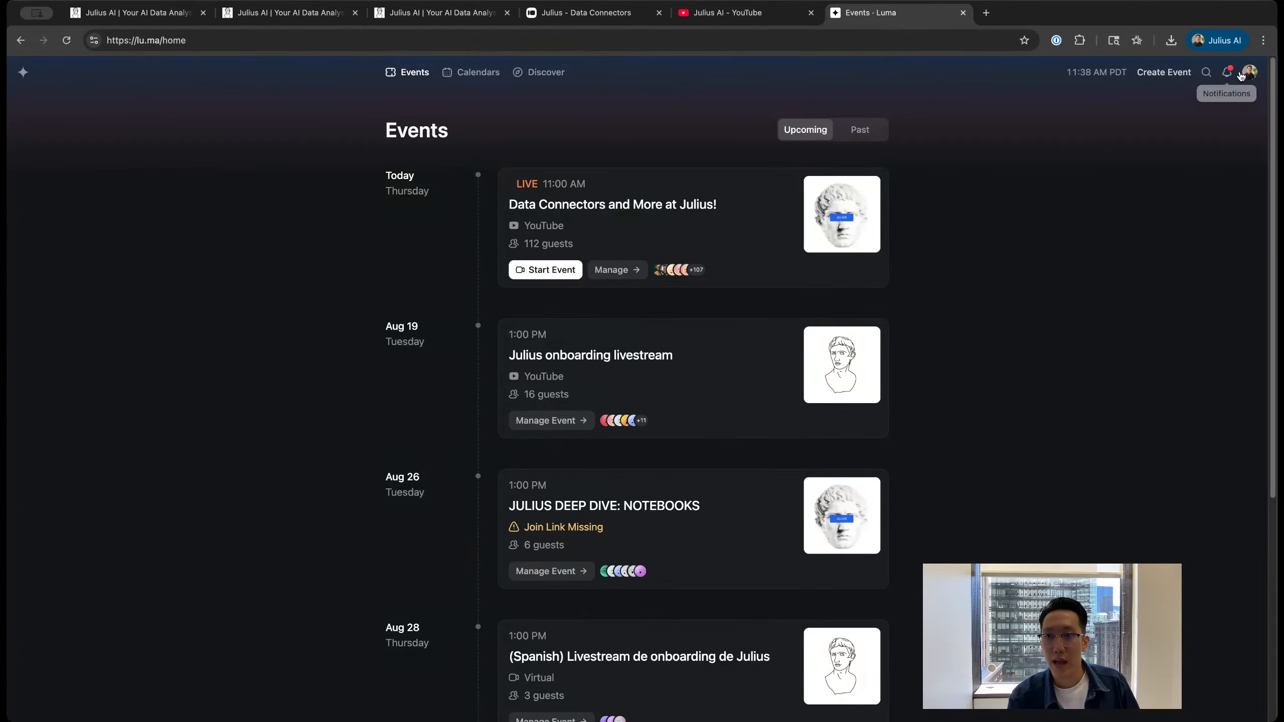
Step: Open the Data Connectors and More at Julius! event page and go to the Julius AI calendar
left_click(1237, 75)
left_click(609, 220)
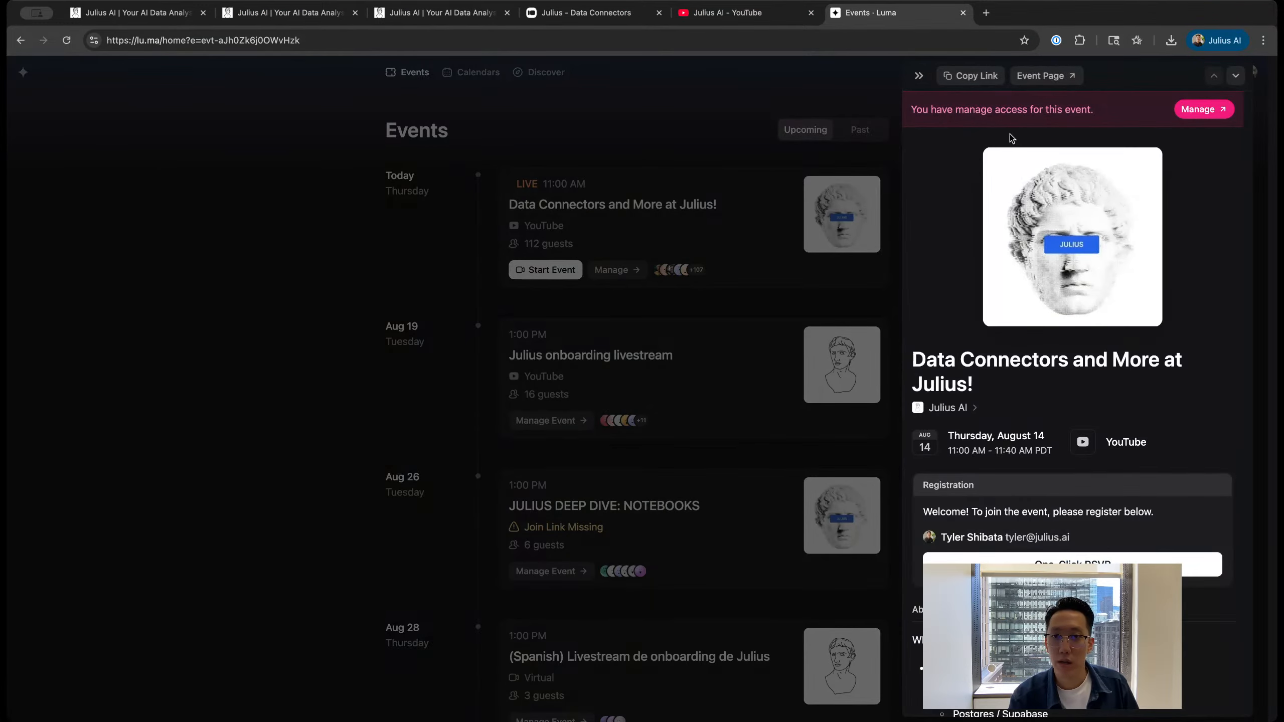
left_click(1045, 75)
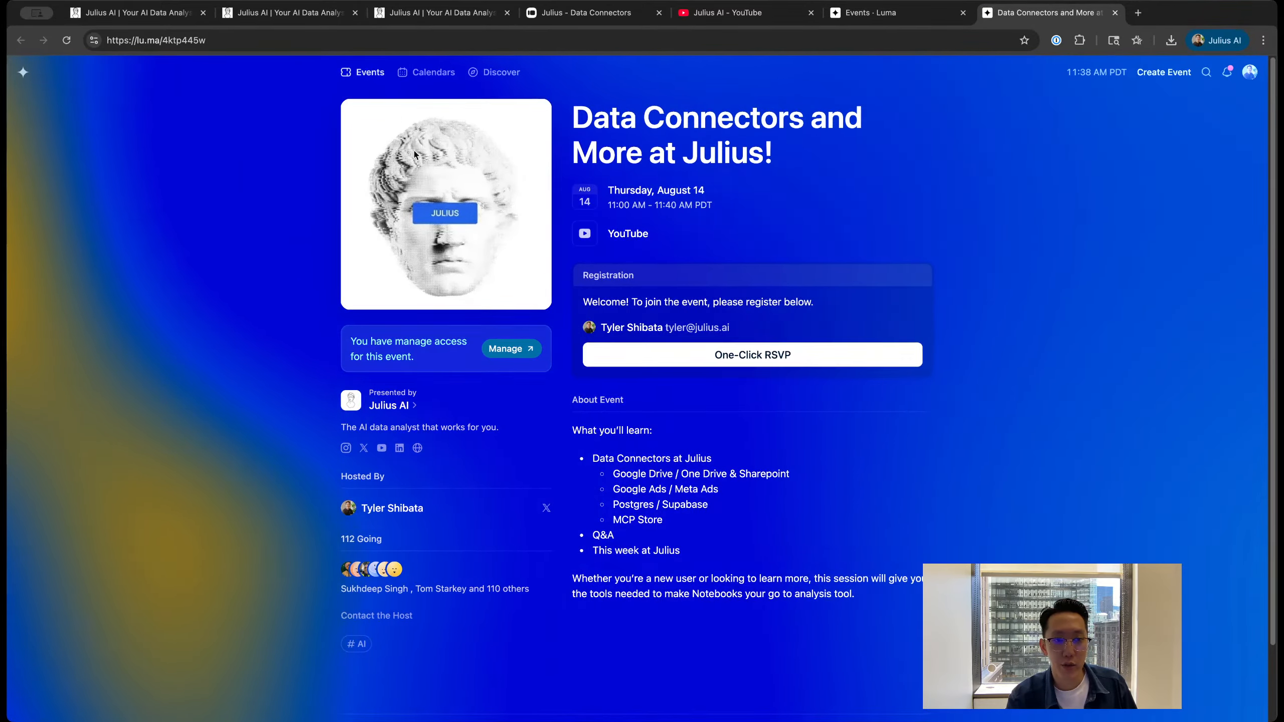
left_click(388, 405)
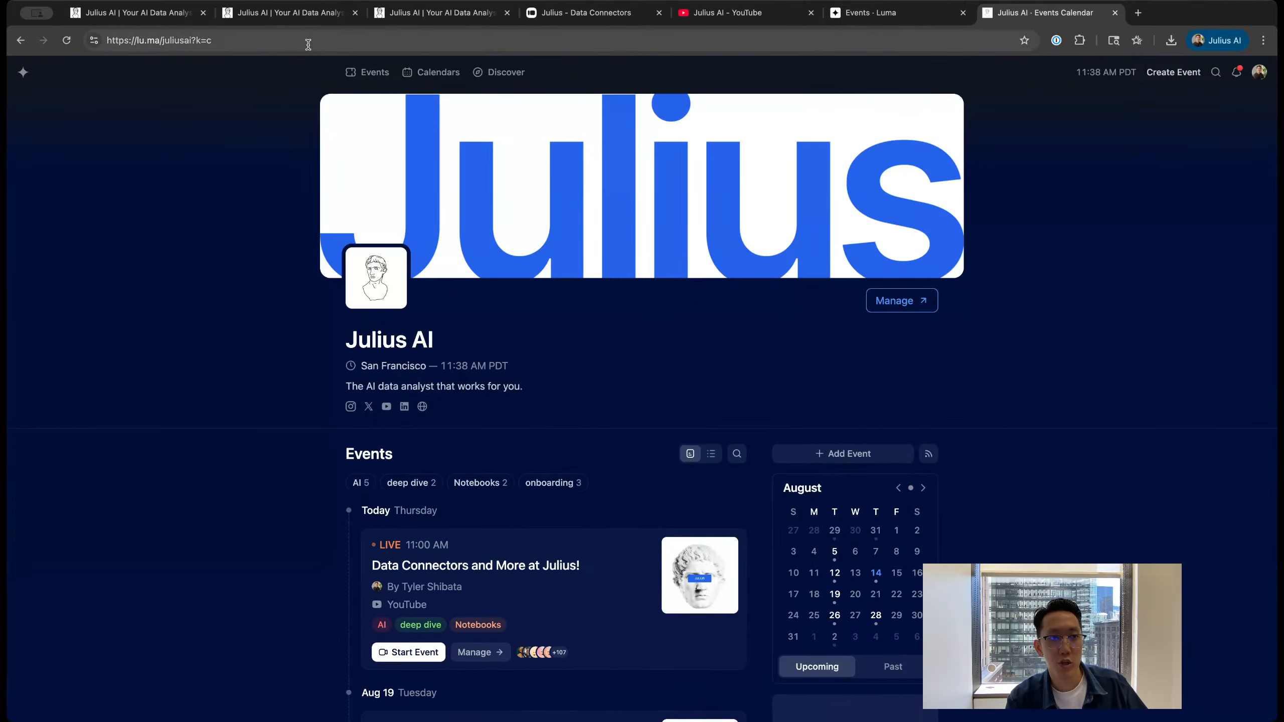
Step: Select the calendar page address and scroll through the Julius AI events calendar
left_click(307, 42)
key("super+Tab")
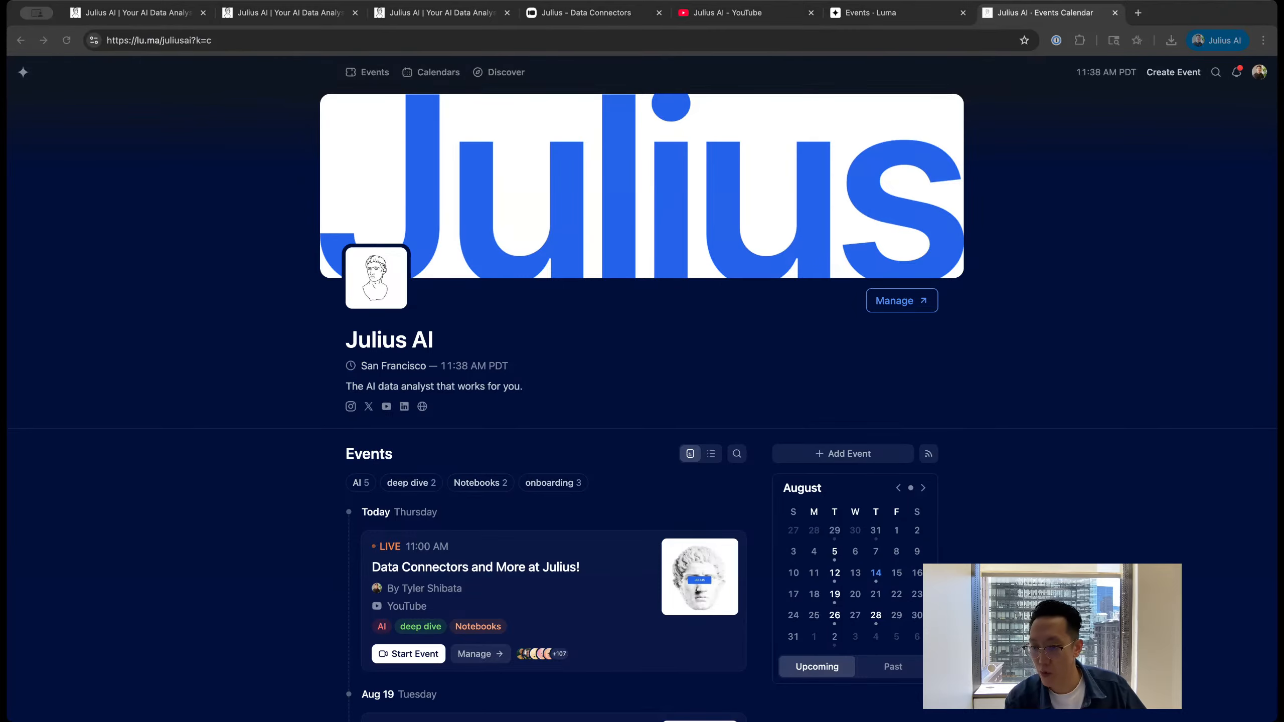
key("super+Tab")
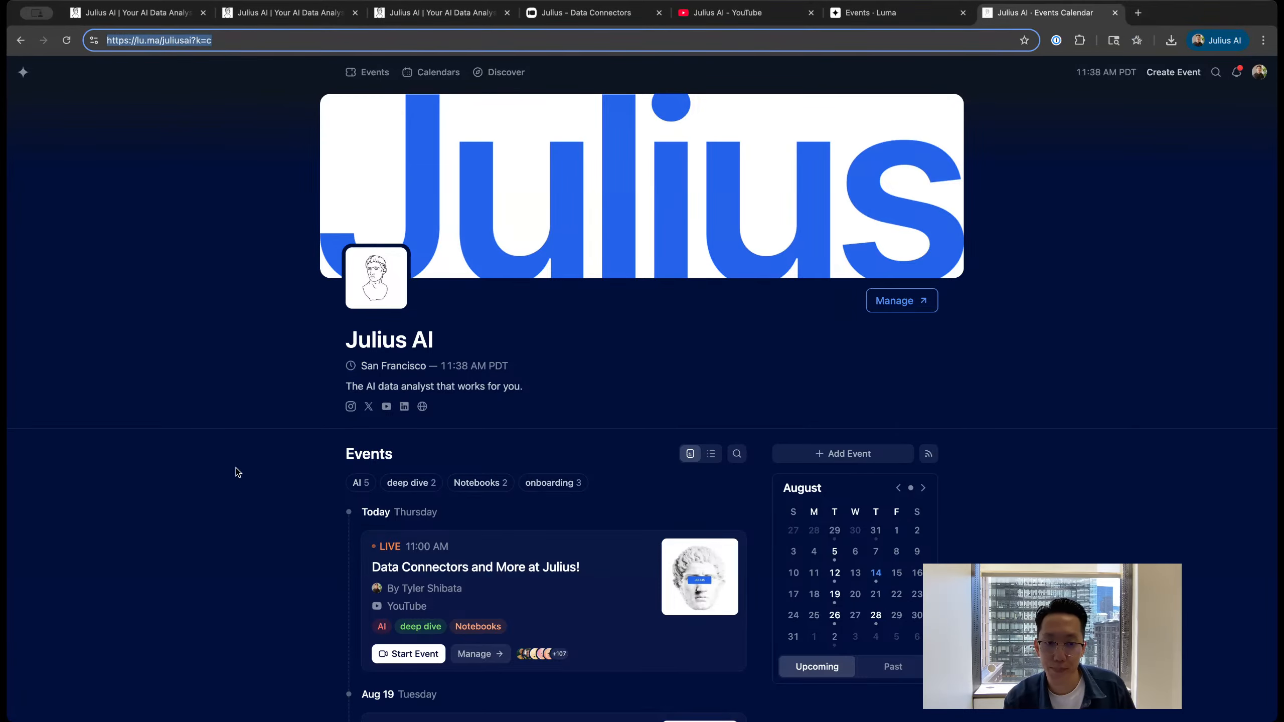
scroll(238, 470, "down", 10)
scroll(450, 326, "up", 4)
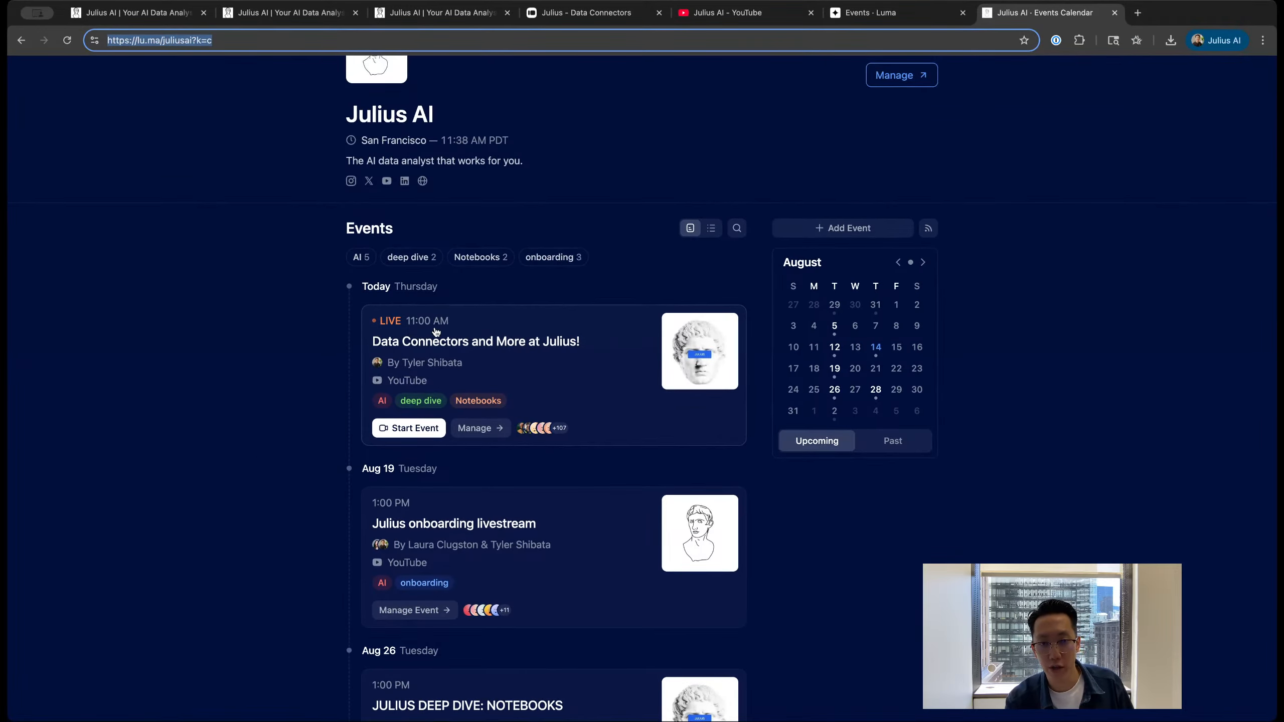
scroll(447, 320, "up", 4)
Step: Return to the Julius Data Connectors page and open the BigQuery card under Add connectors
left_click(460, 15)
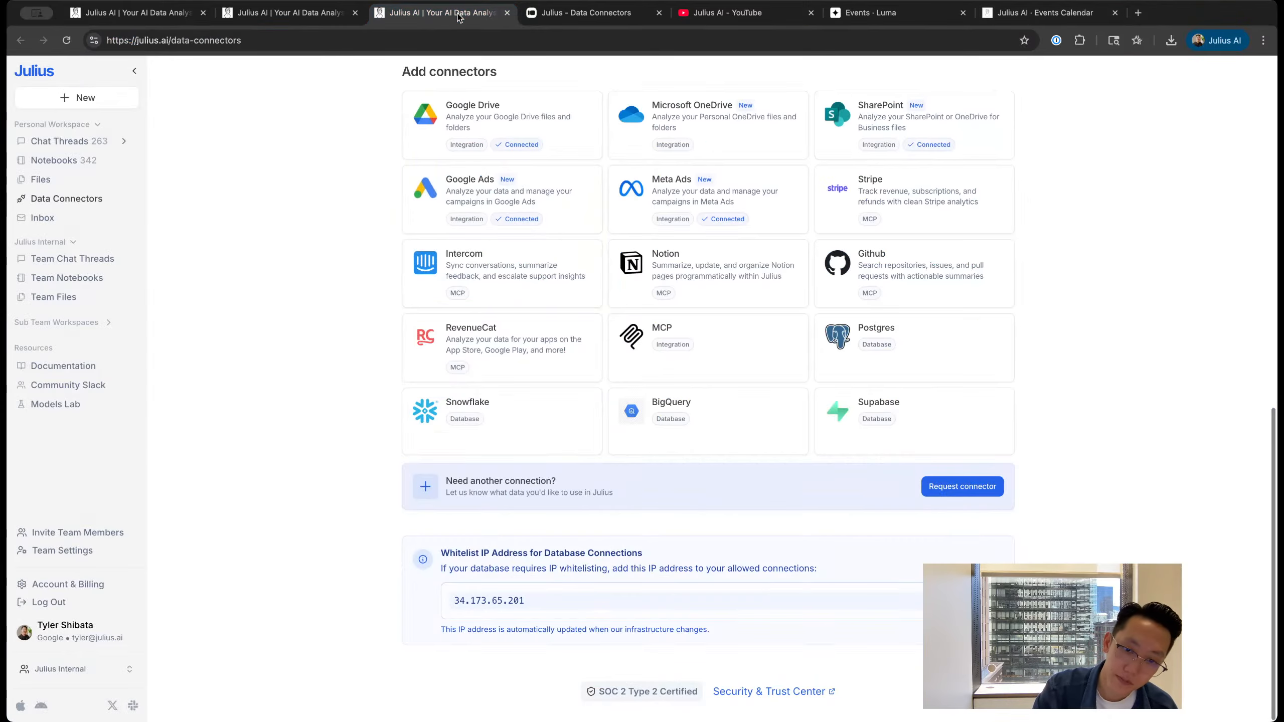
scroll(365, 212, "up", 10)
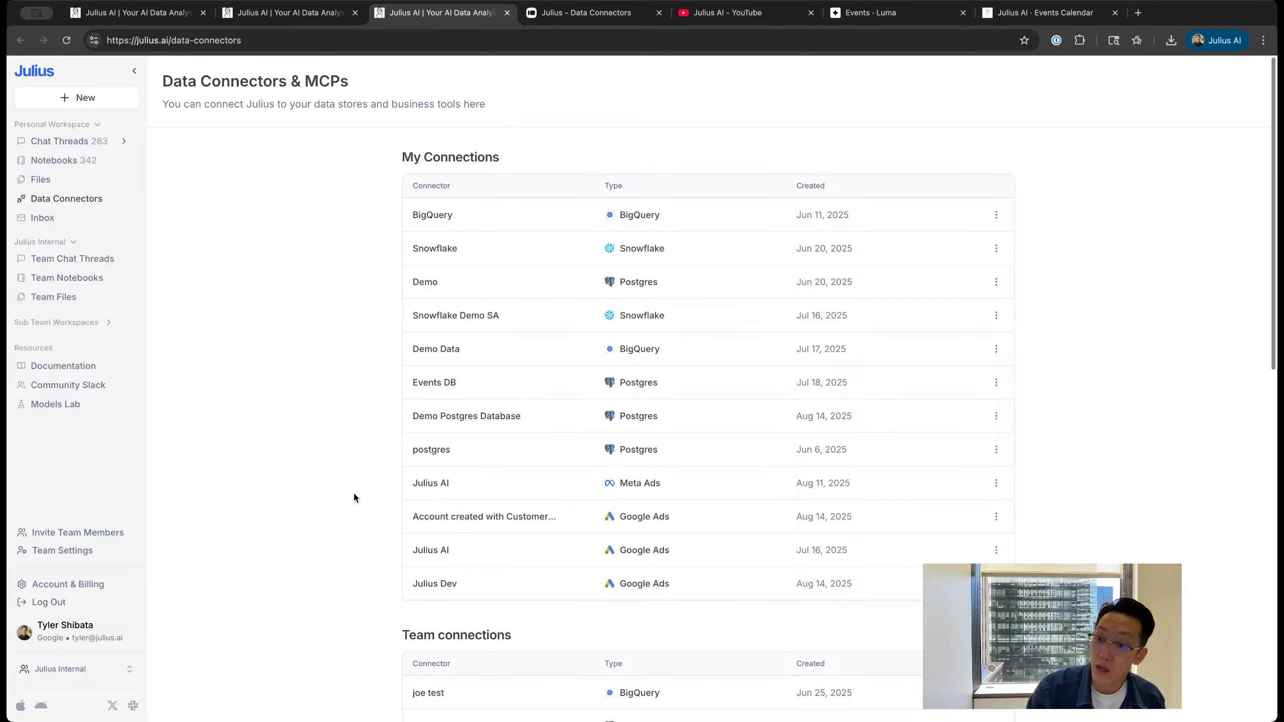
scroll(364, 448, "down", 10)
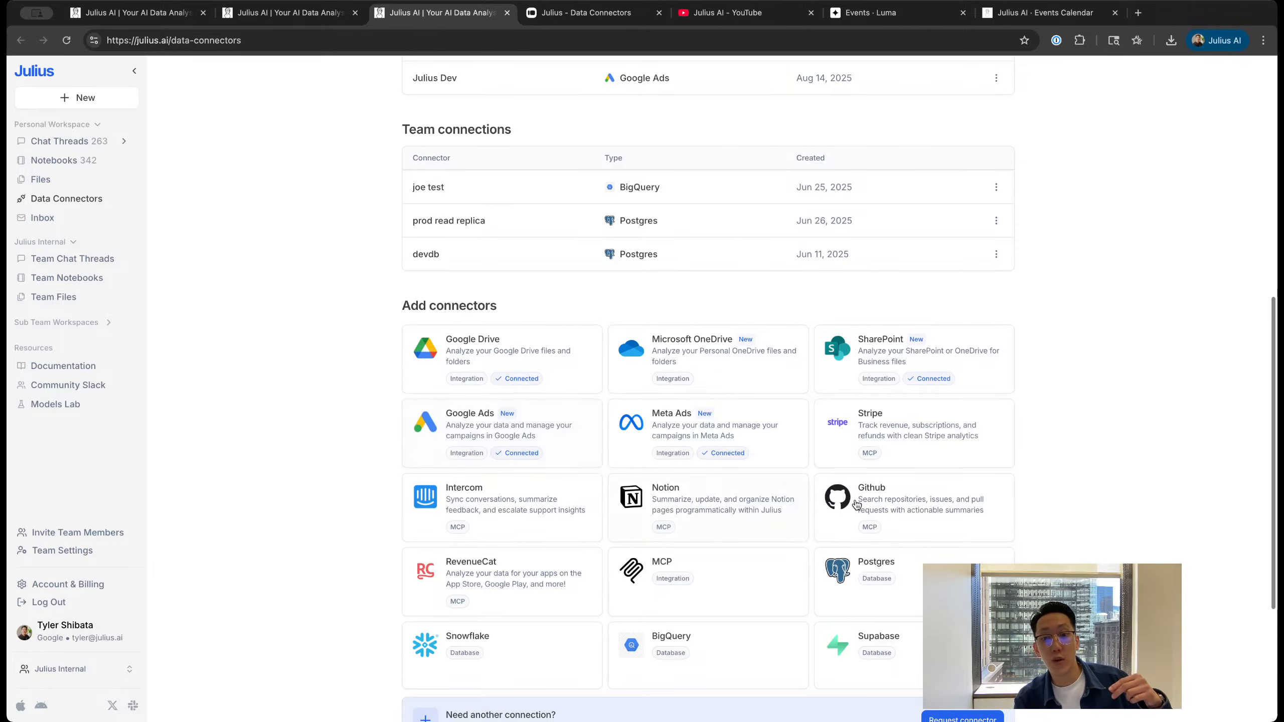
scroll(910, 572, "down", 5)
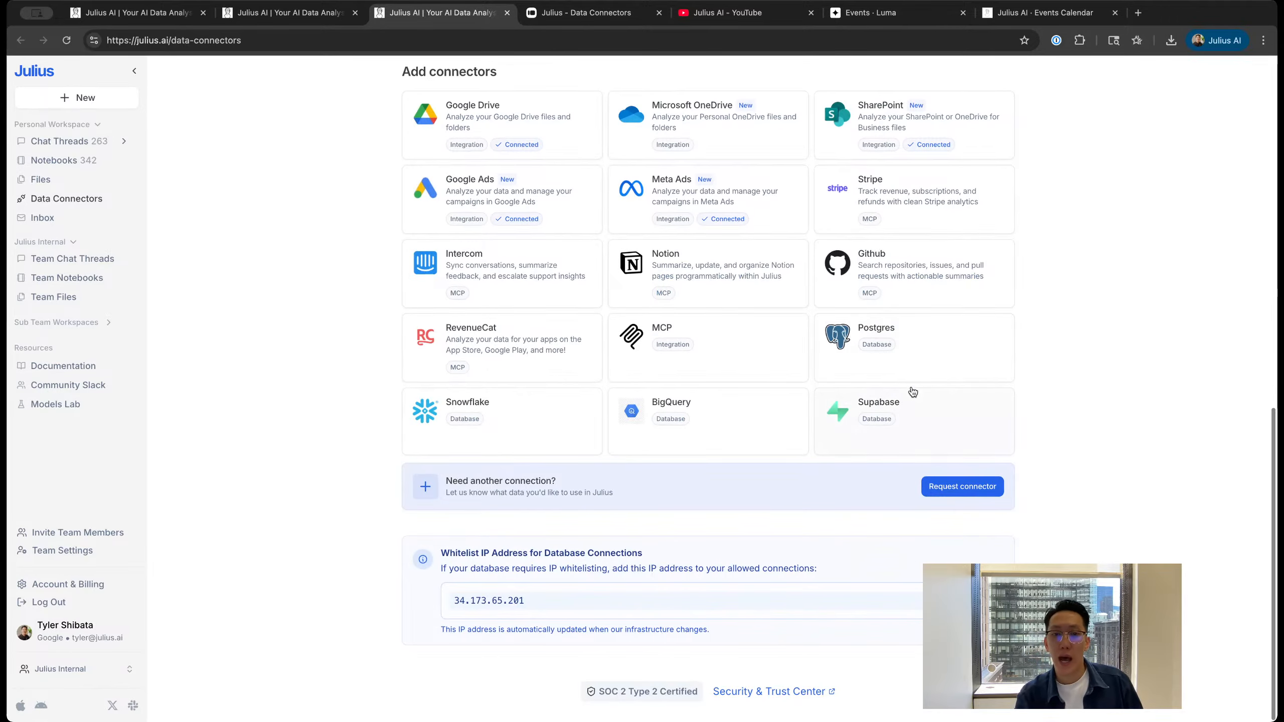
left_click(683, 434)
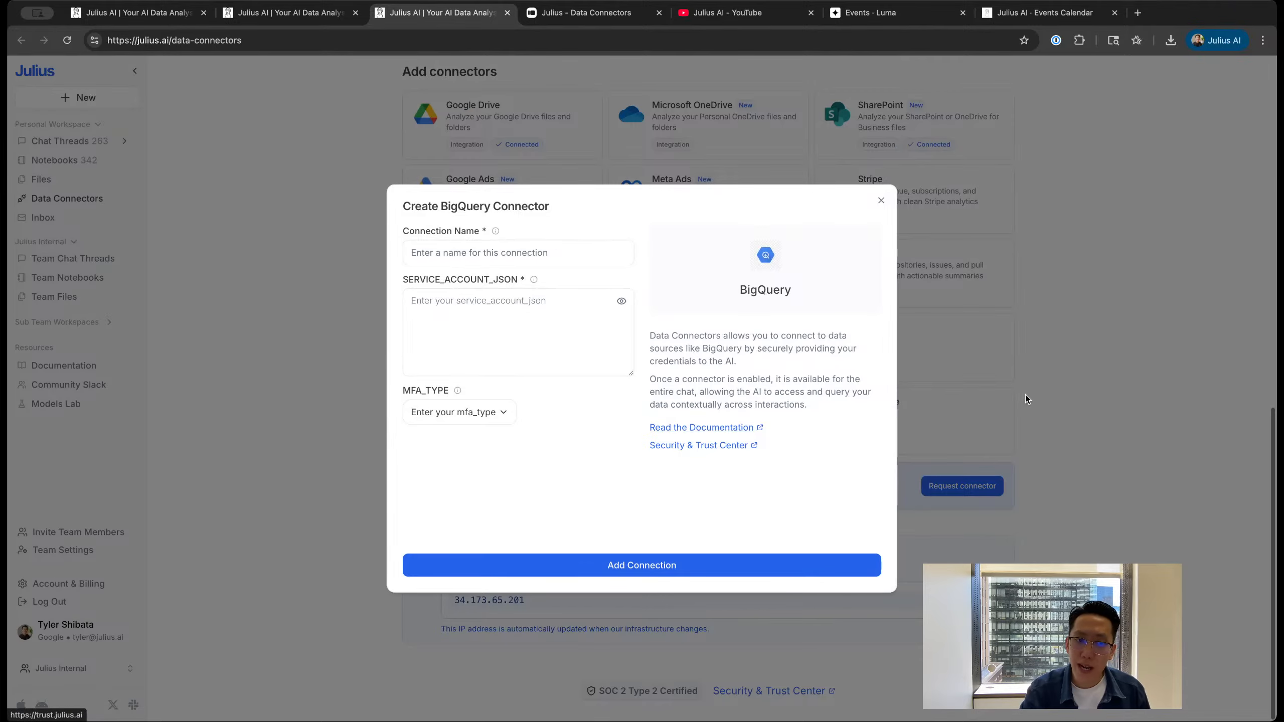
key("Escape")
left_click(547, 413)
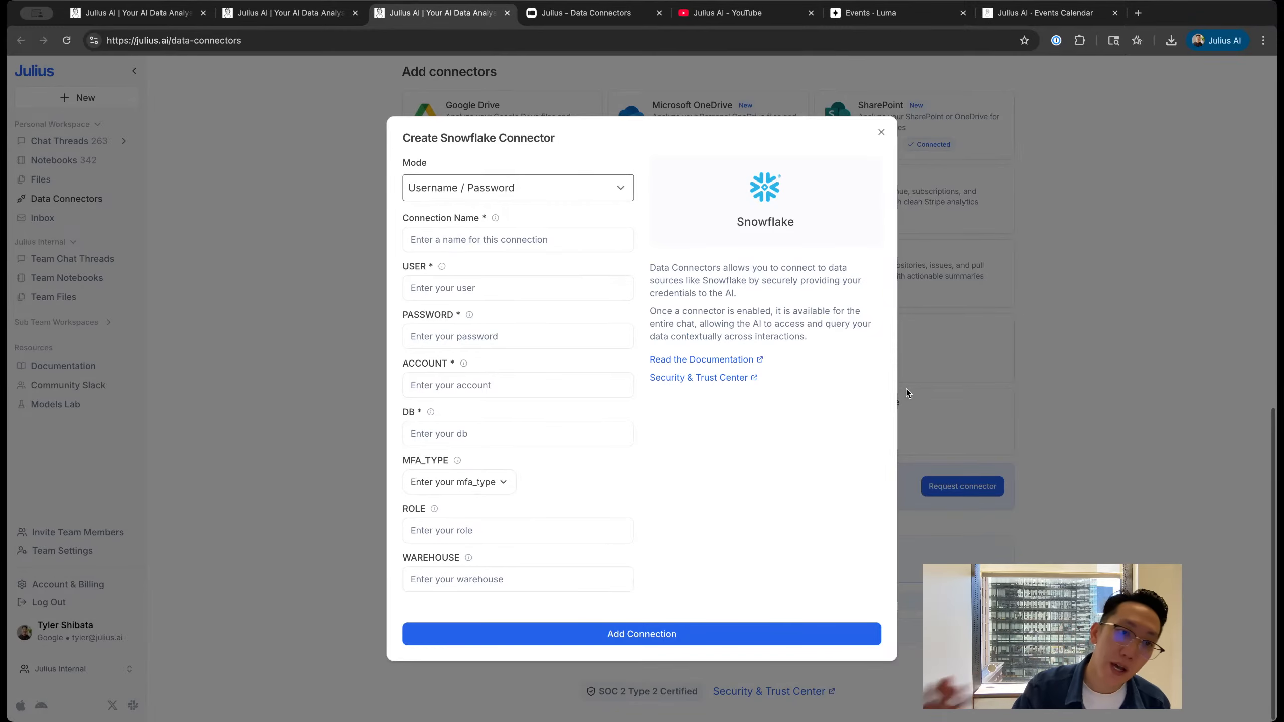
left_click(1043, 400)
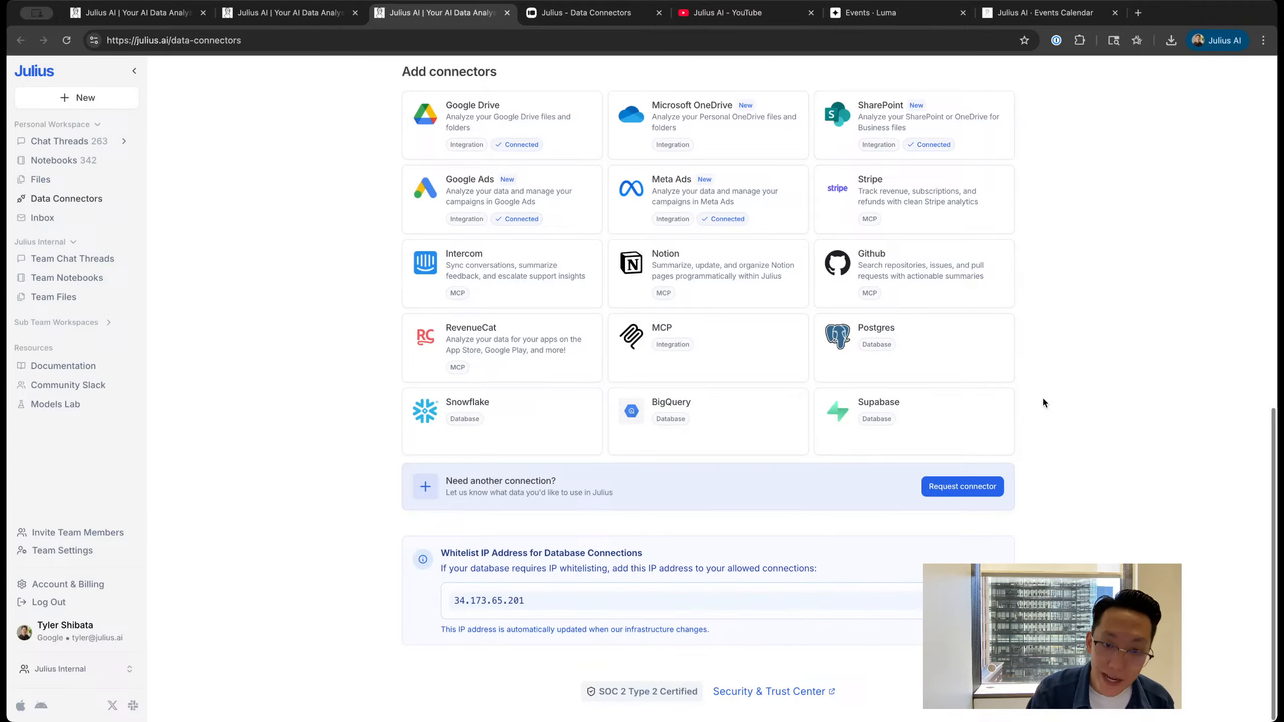
left_click(978, 435)
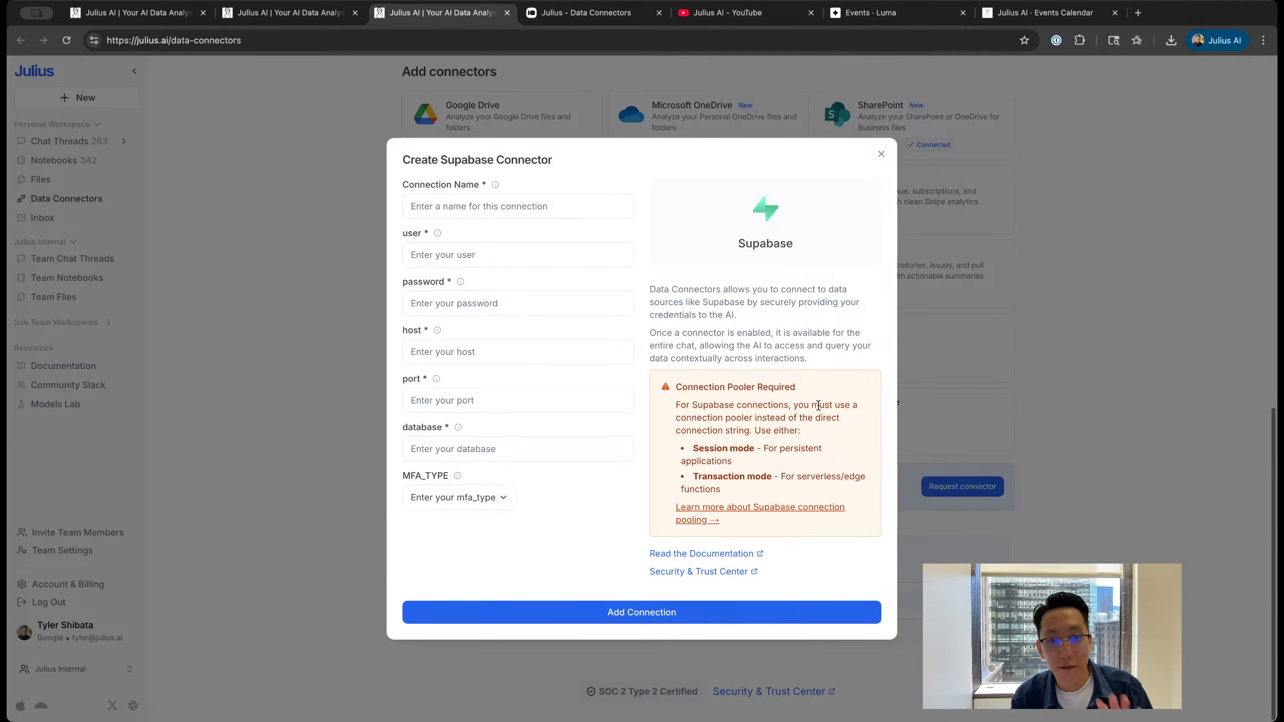
left_click(1075, 353)
left_click(731, 439)
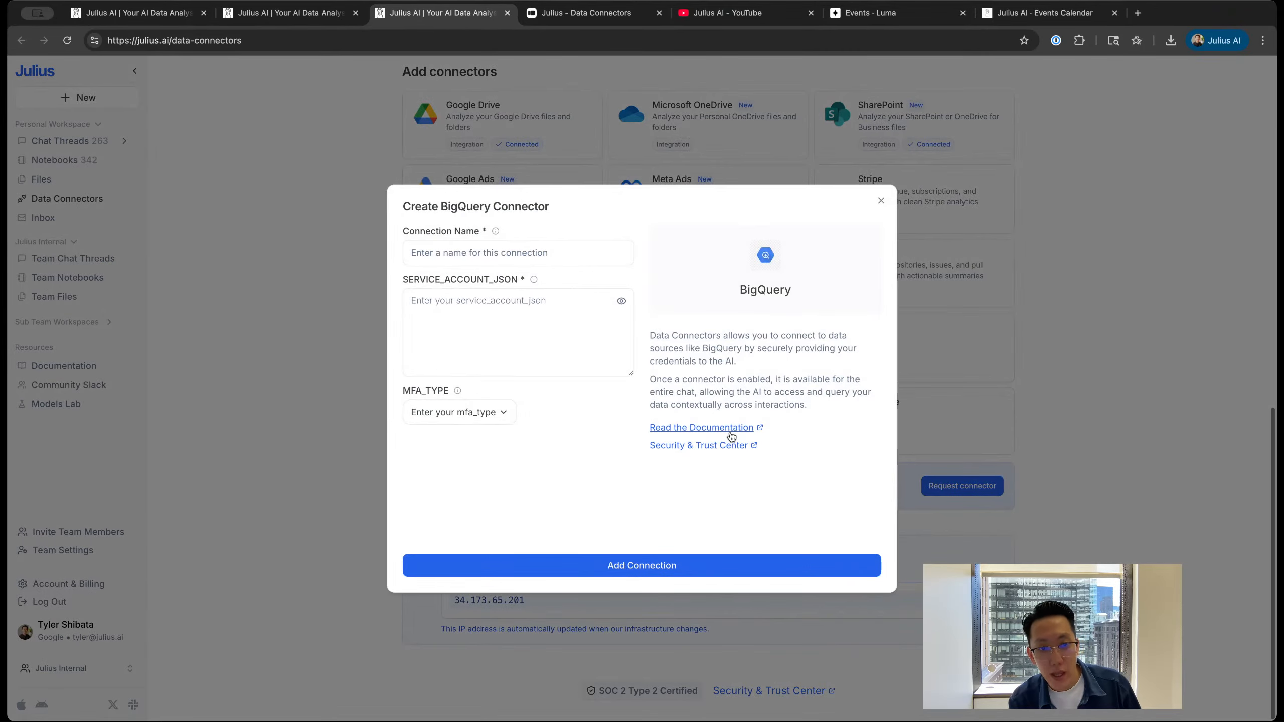
left_click(672, 429)
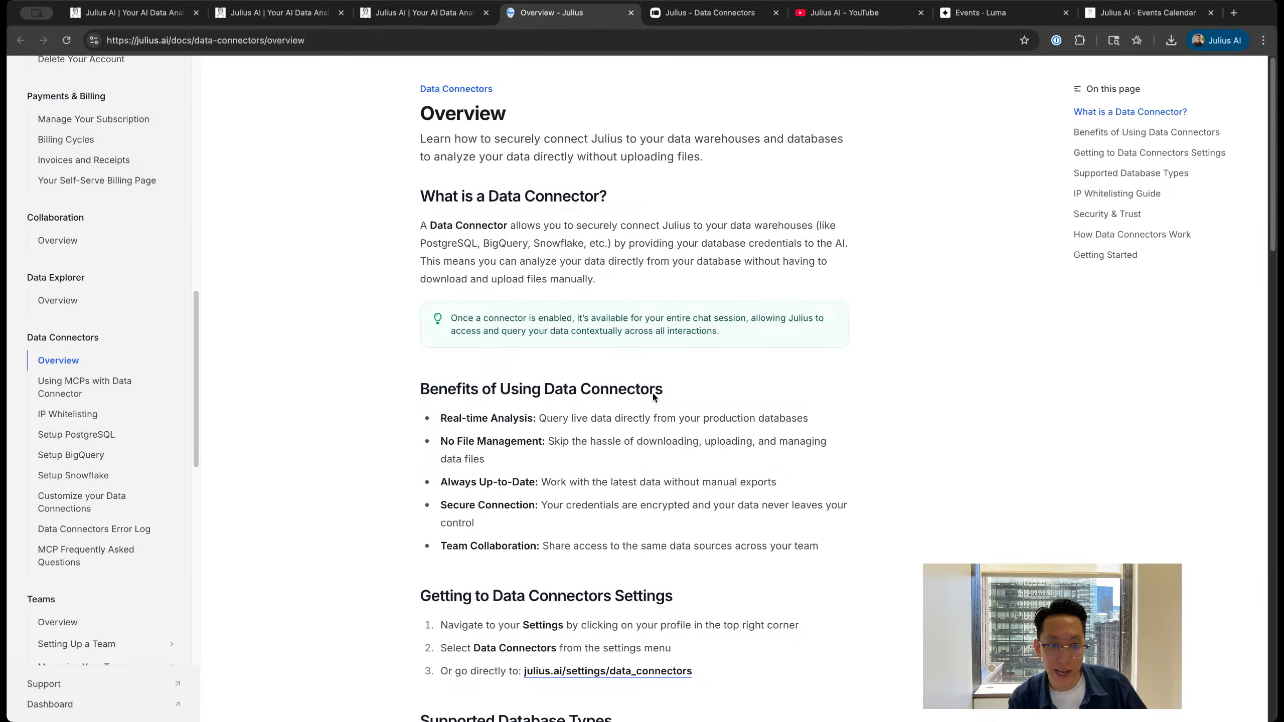
Step: Read the Using MCPs, Setup PostgreSQL, Setup BigQuery and Setup Snowflake guides in Julius Docs
scroll(94, 354, "down", 2)
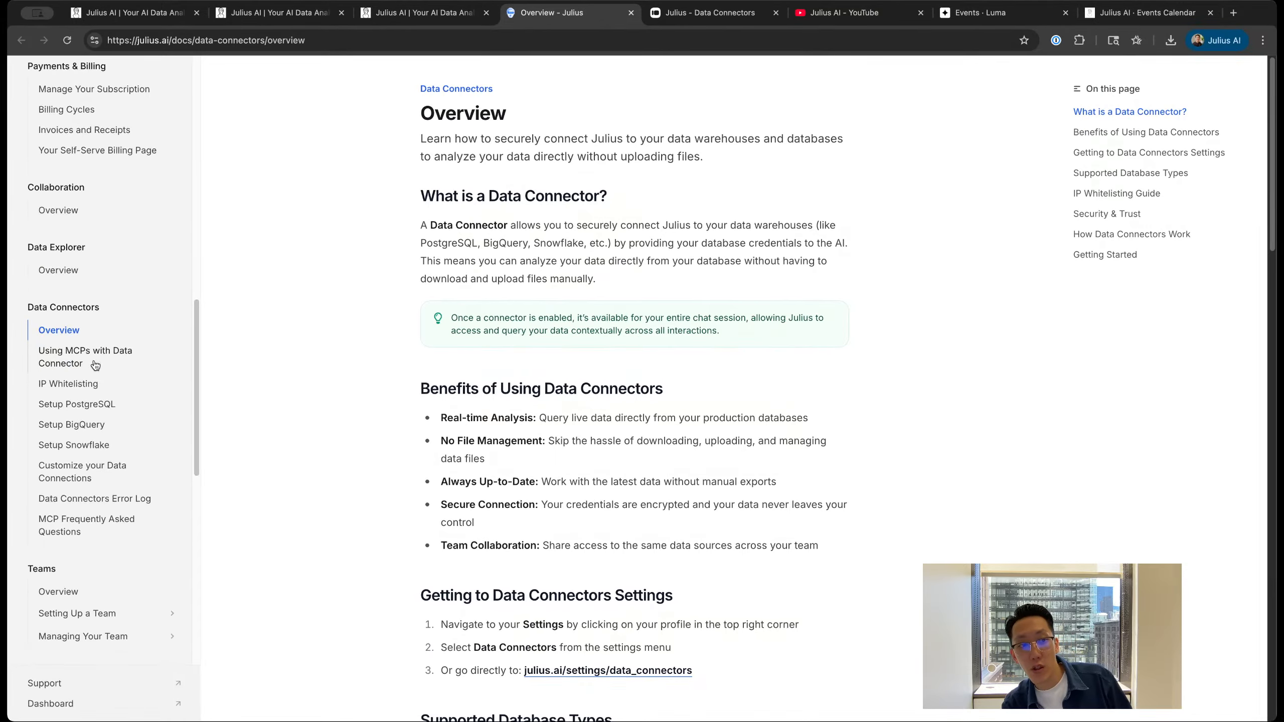
left_click(79, 287)
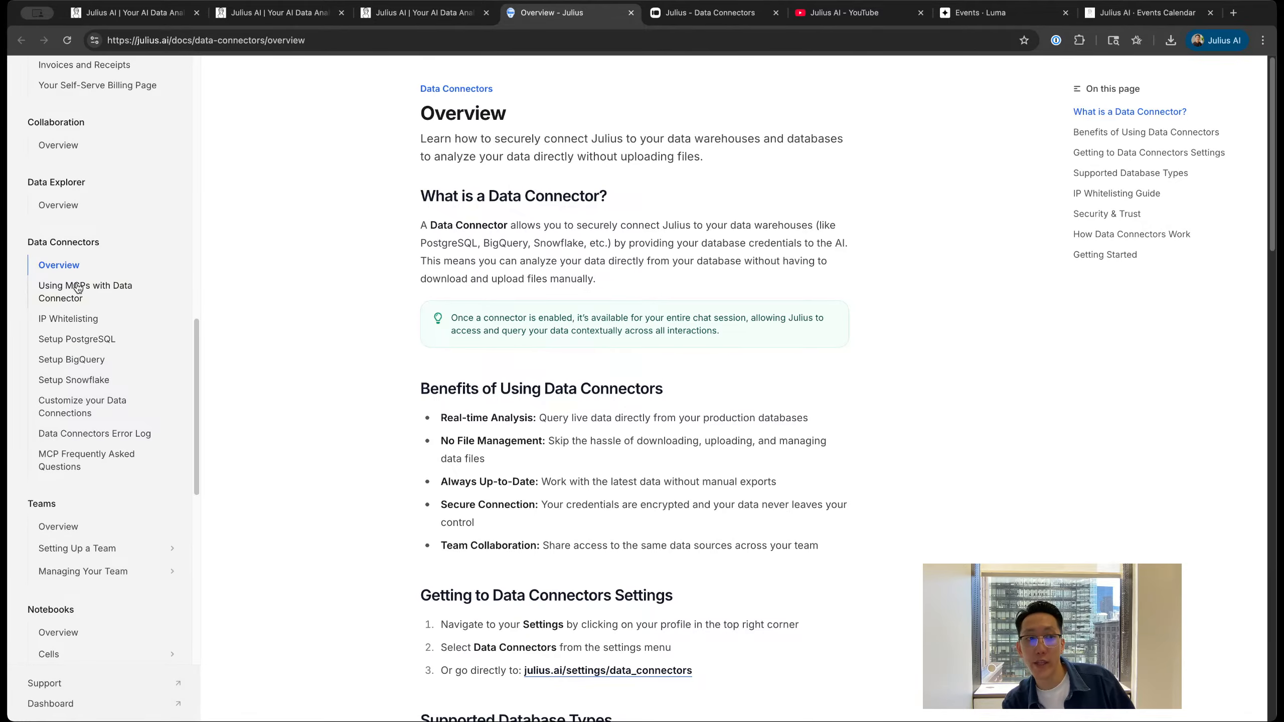
left_click(84, 344)
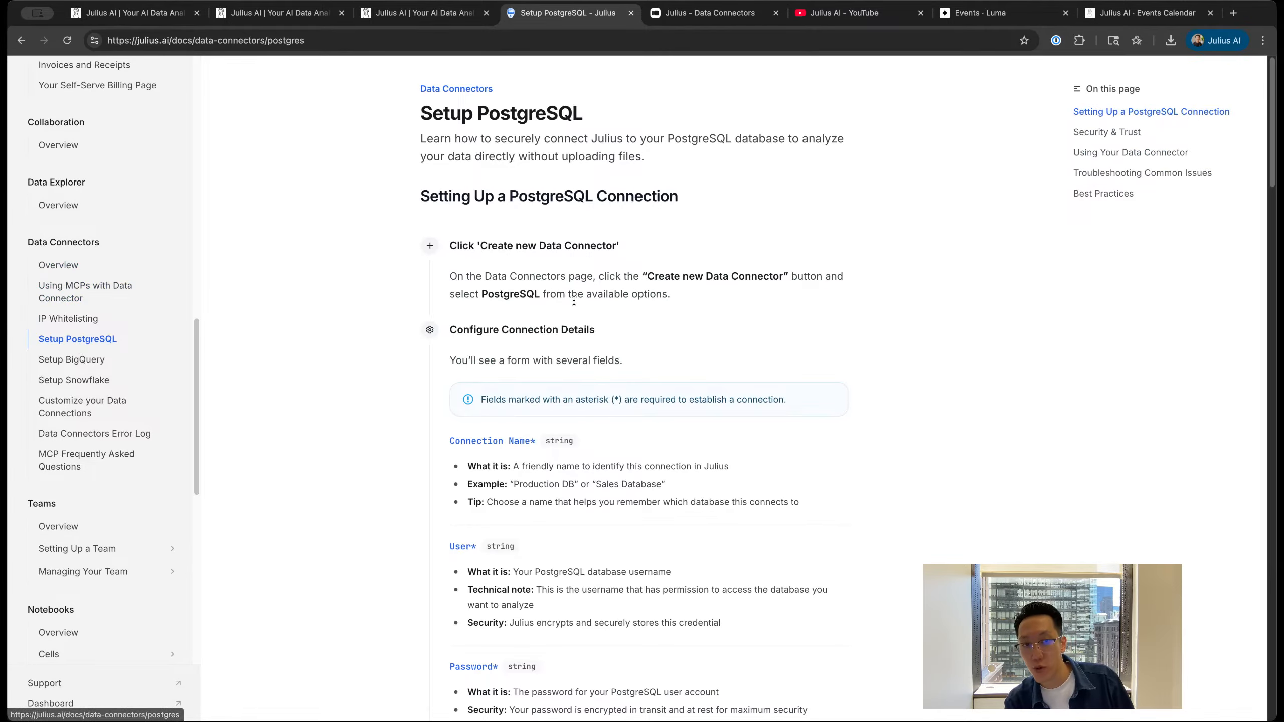
scroll(559, 275, "down", 7)
left_click(107, 361)
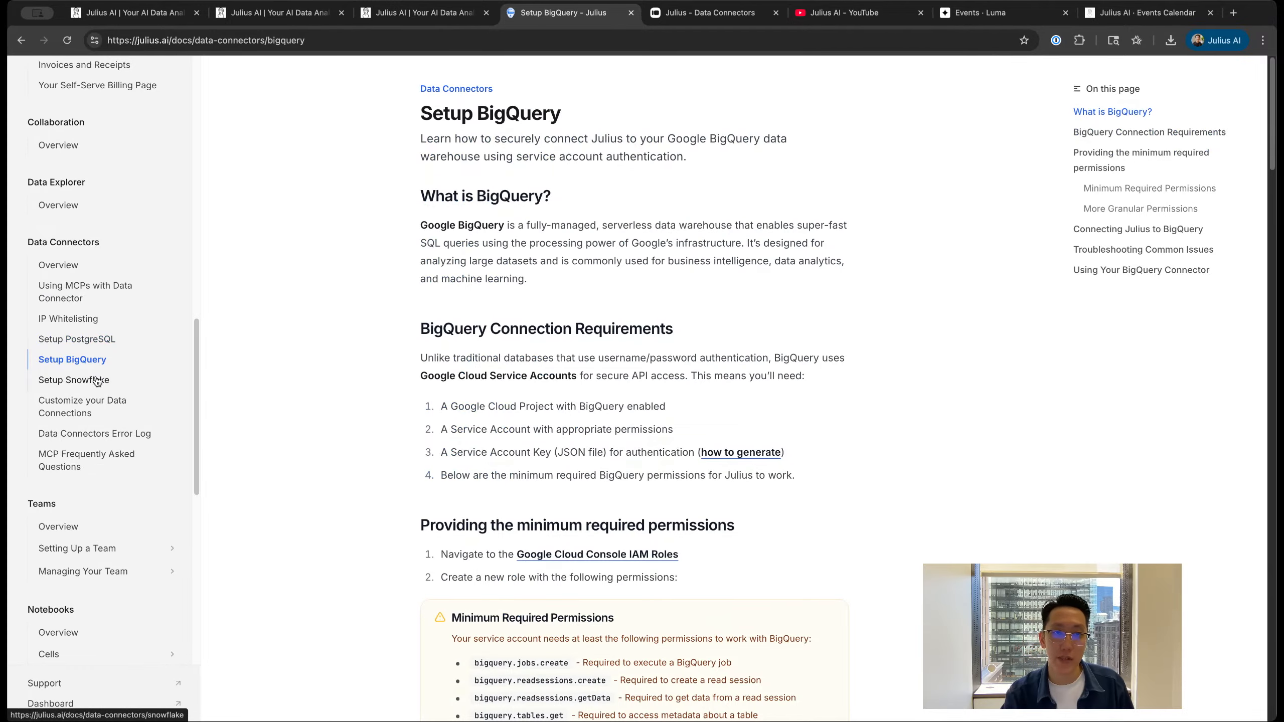
left_click(83, 383)
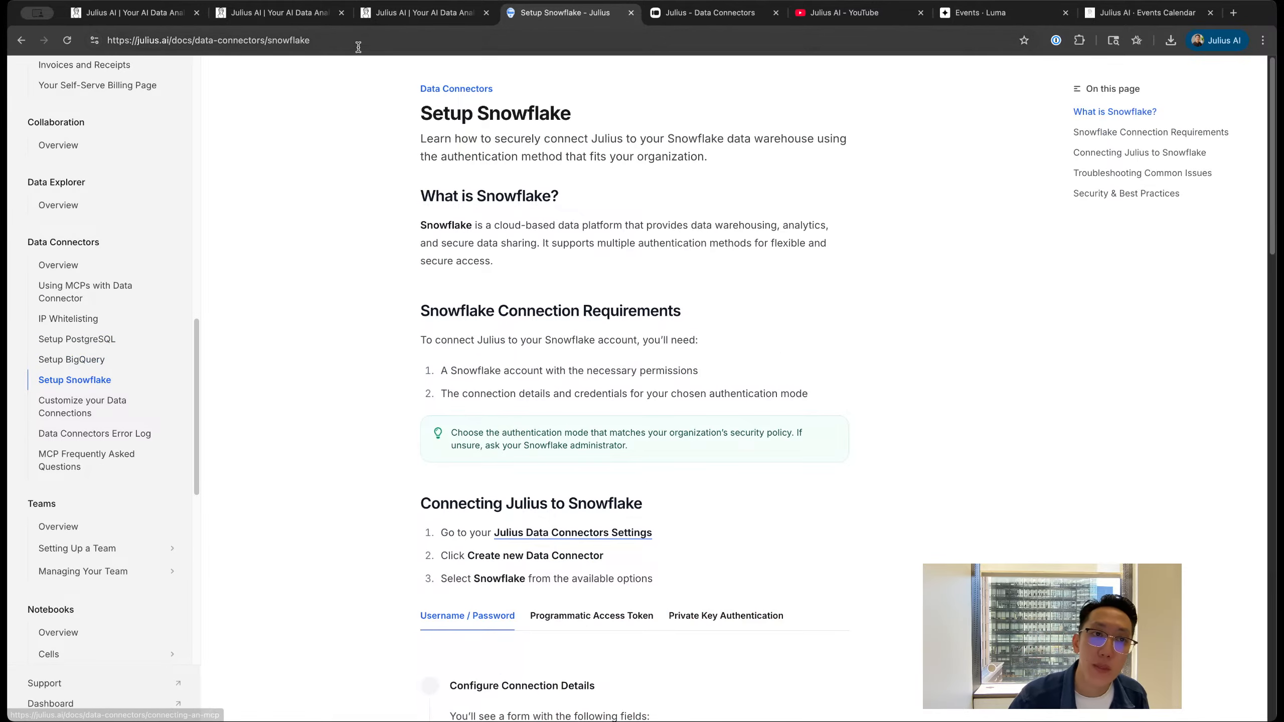
Step: Dismiss the BigQuery form, close the tab that opened Notion's install page, and switch Julius tabs
left_click(268, 14)
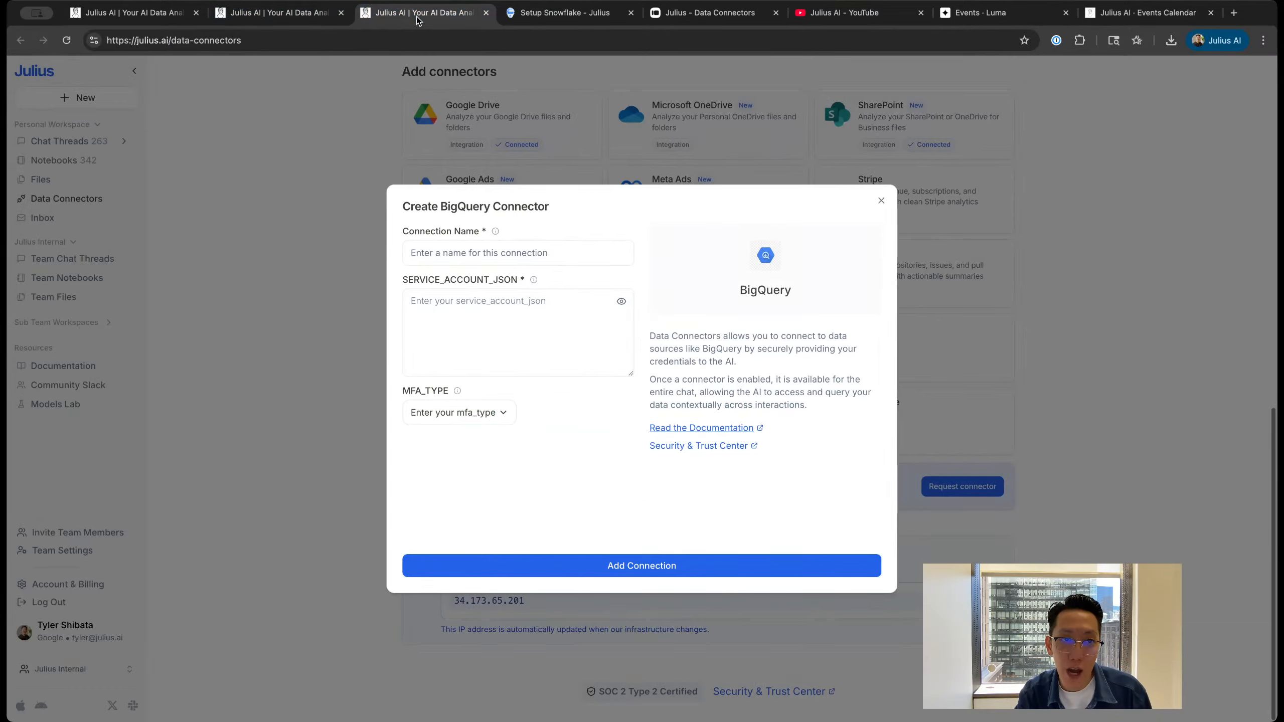
left_click(308, 269)
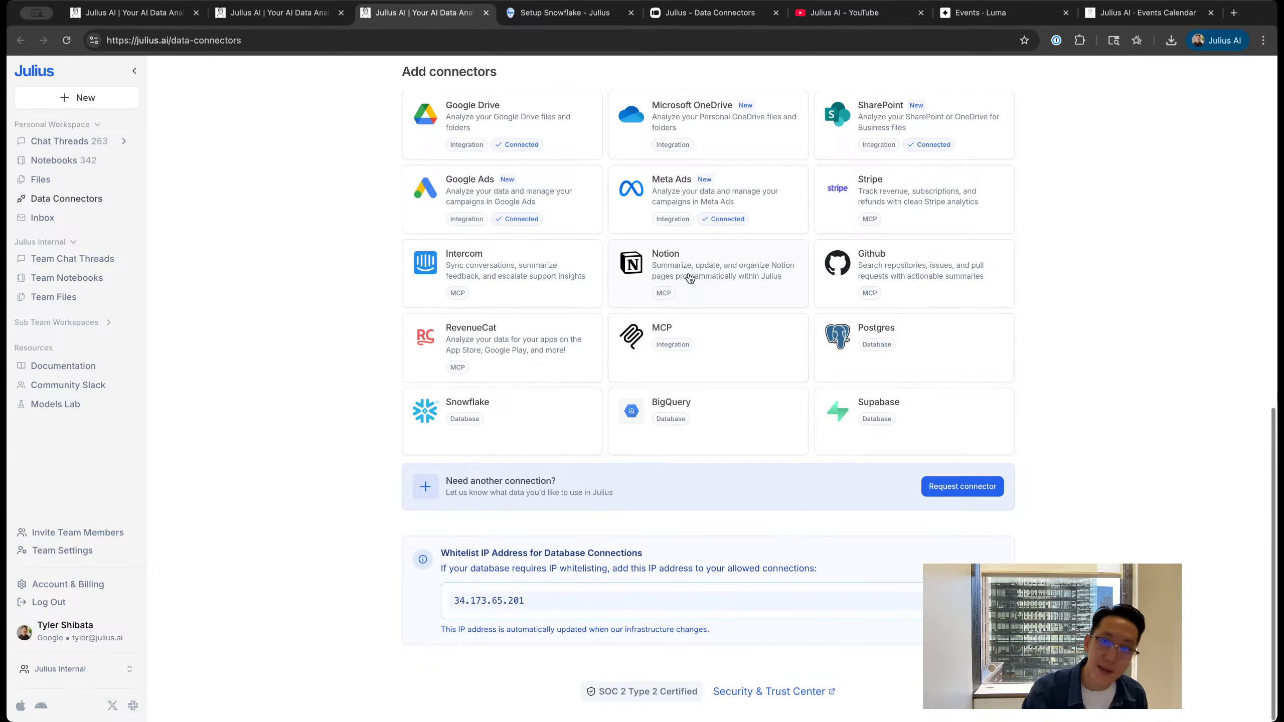
left_click(722, 282)
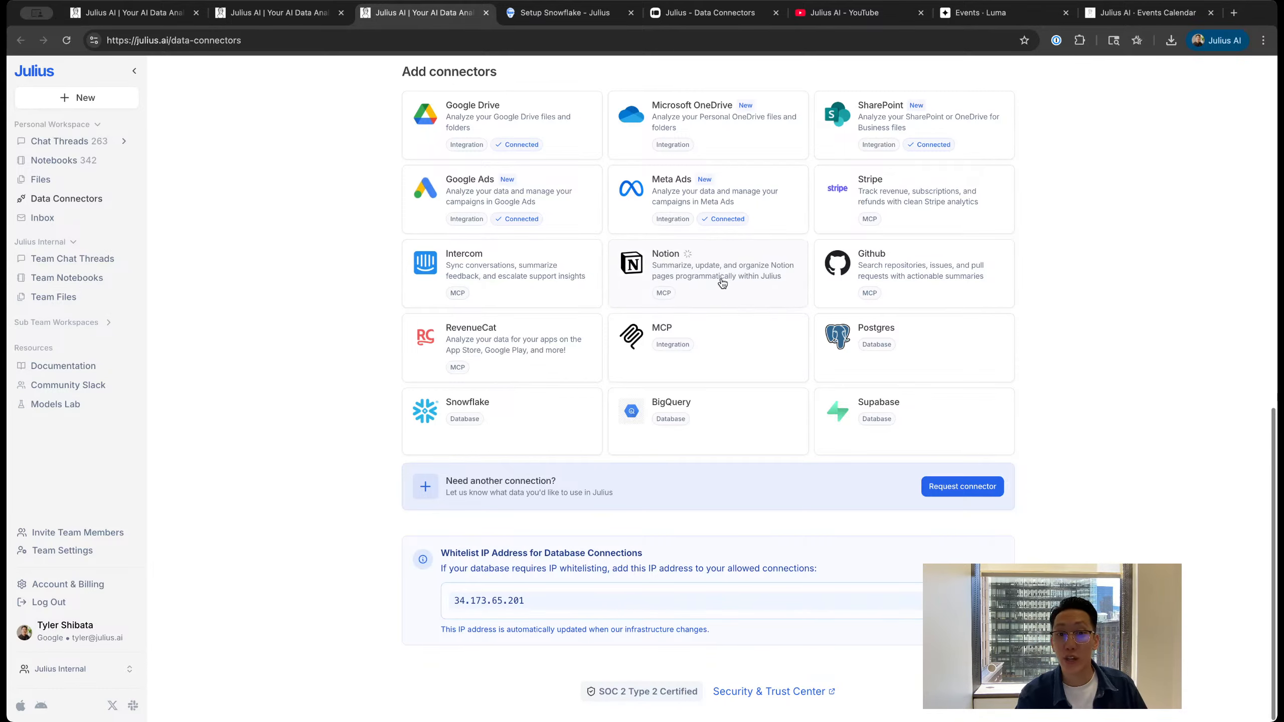
key("super+[")
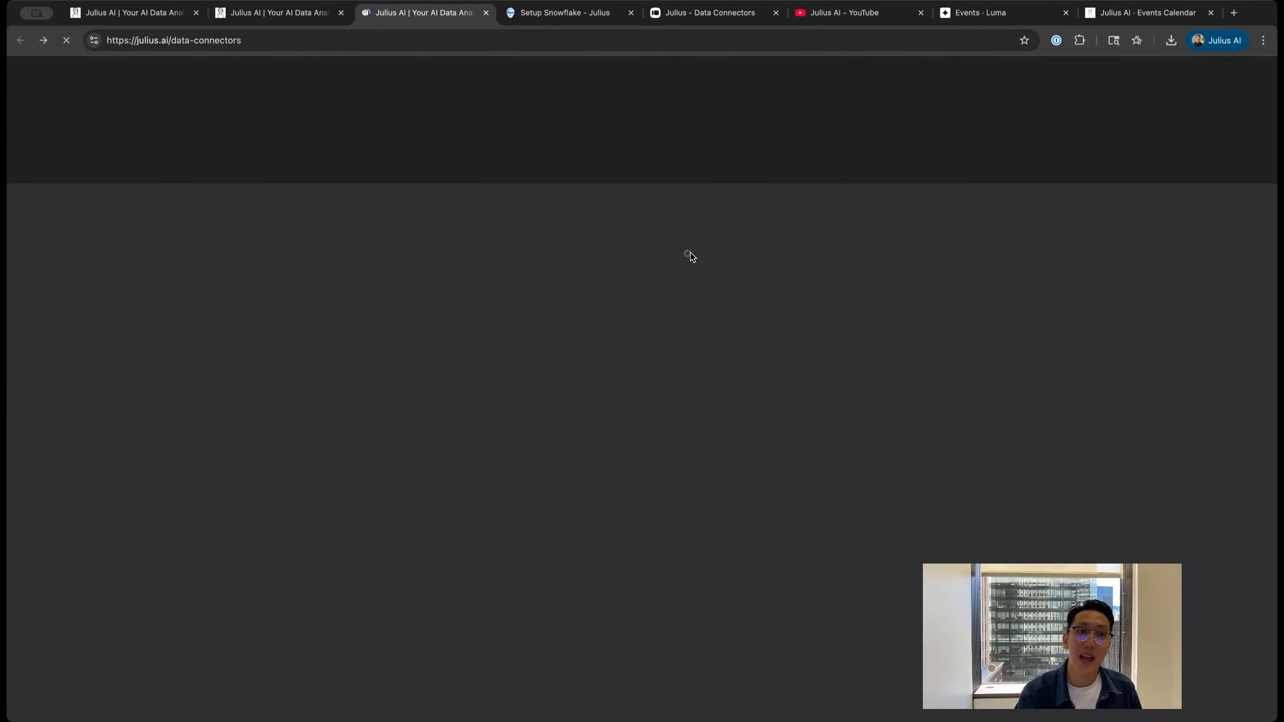
key("super+w")
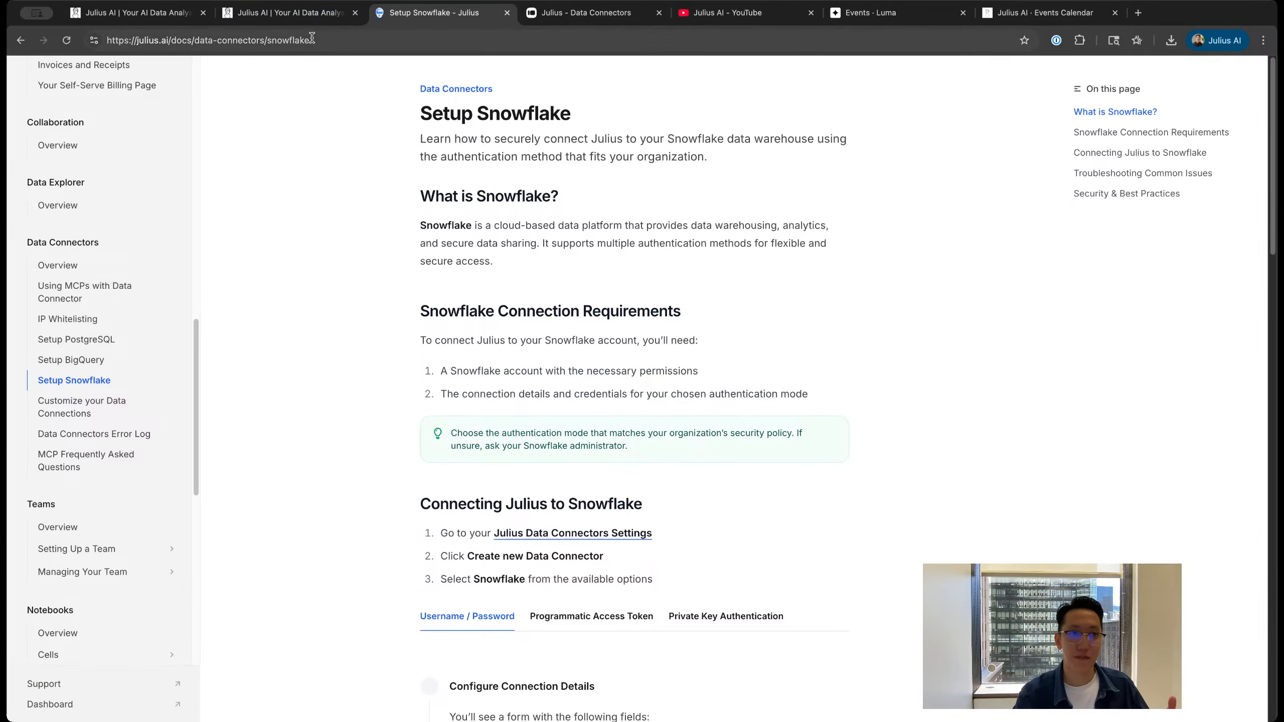
key("super+alt+Left")
left_click(84, 207)
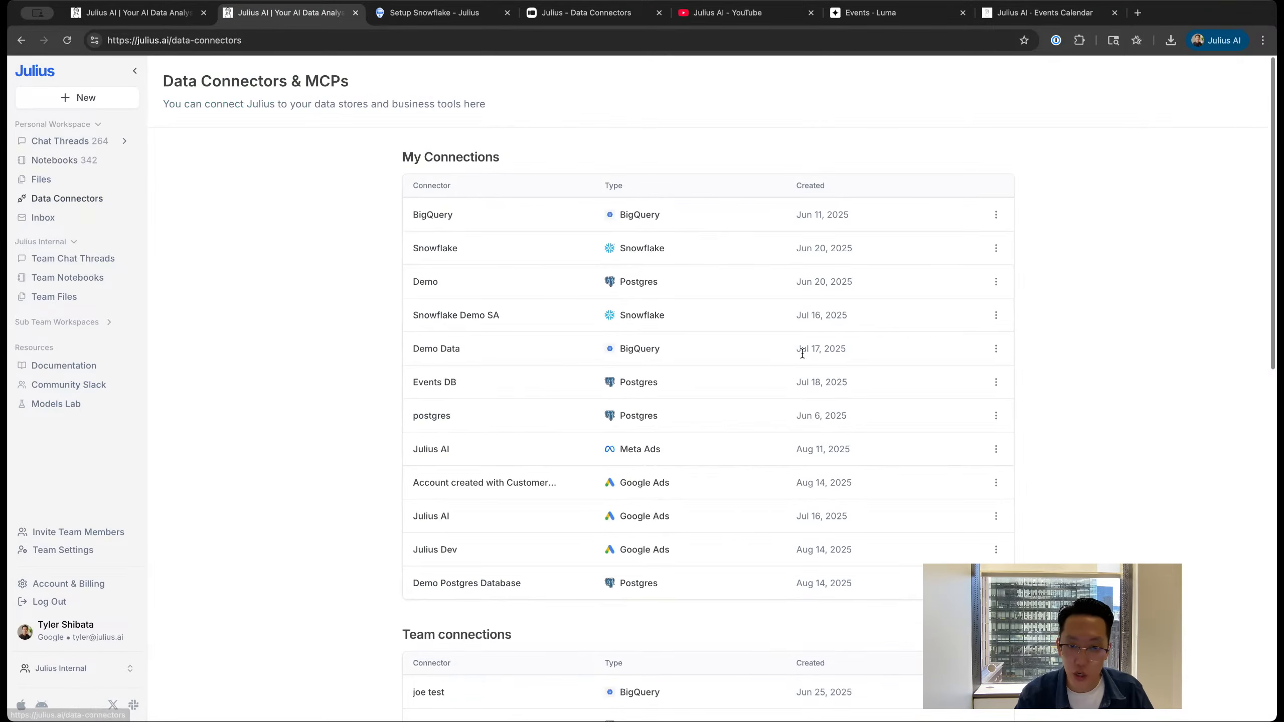
scroll(644, 530, "down", 10)
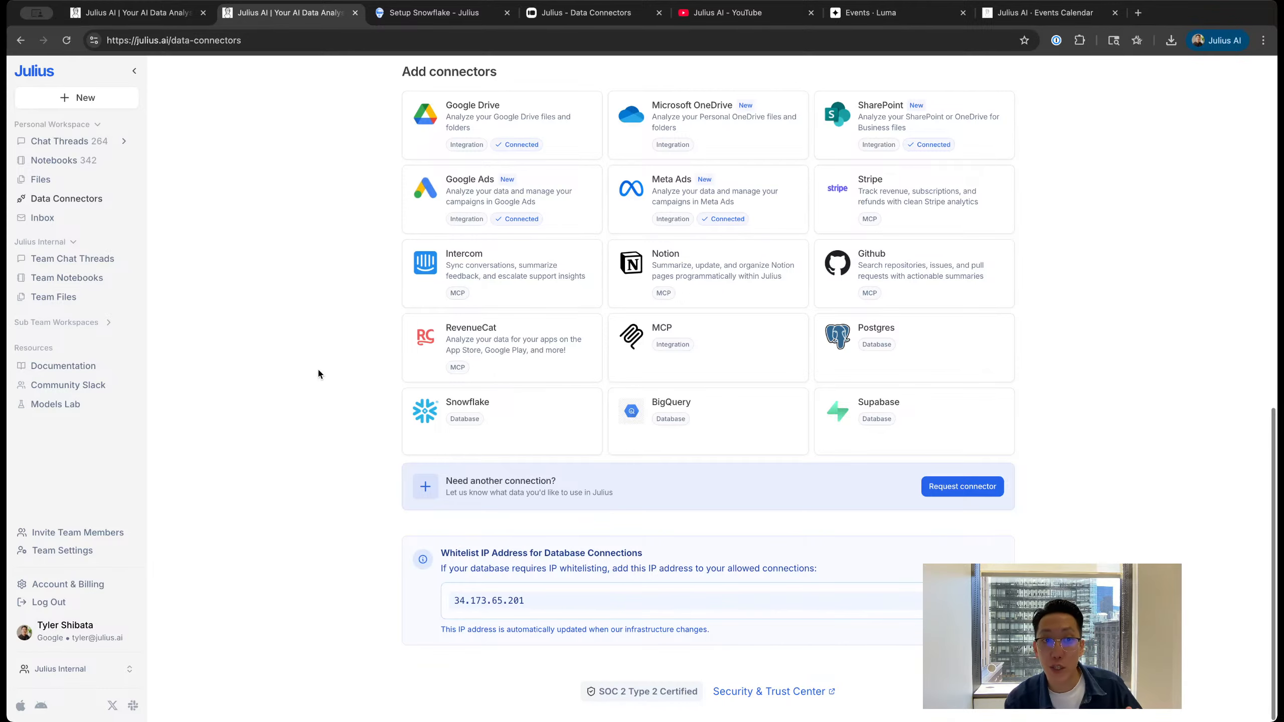
scroll(317, 374, "up", 5)
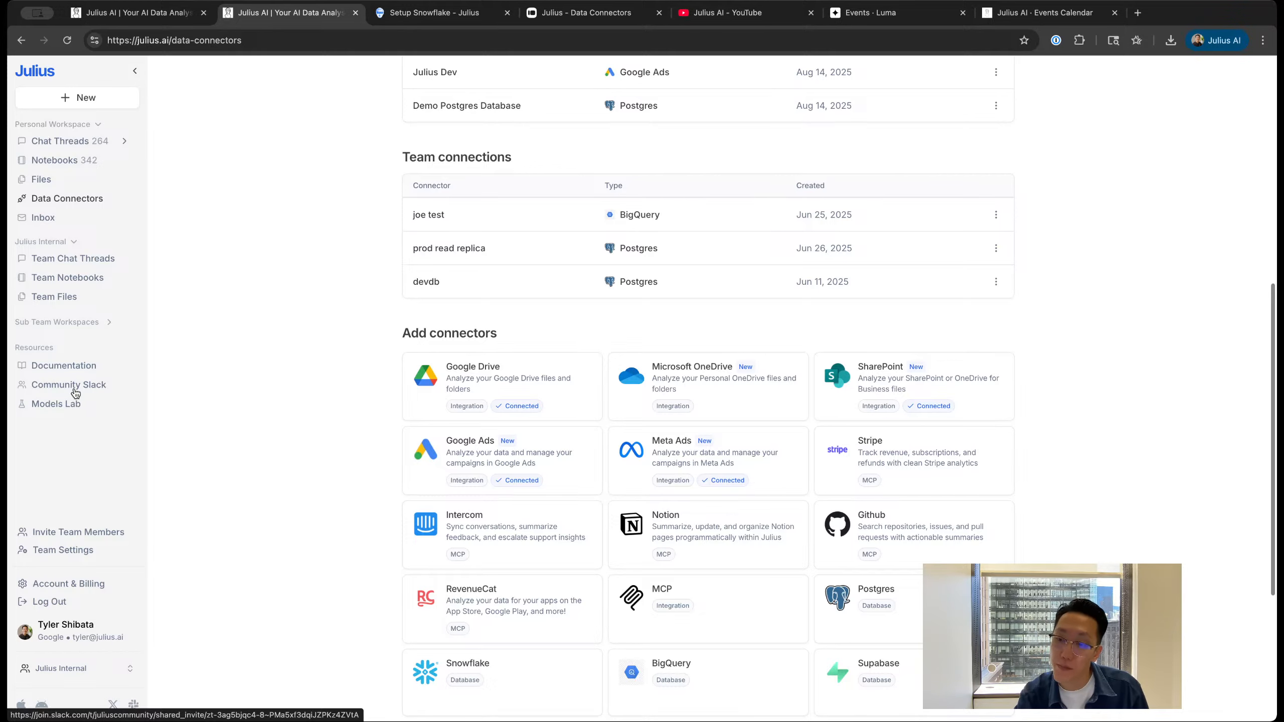
scroll(315, 502, "down", 2)
scroll(317, 507, "down", 3)
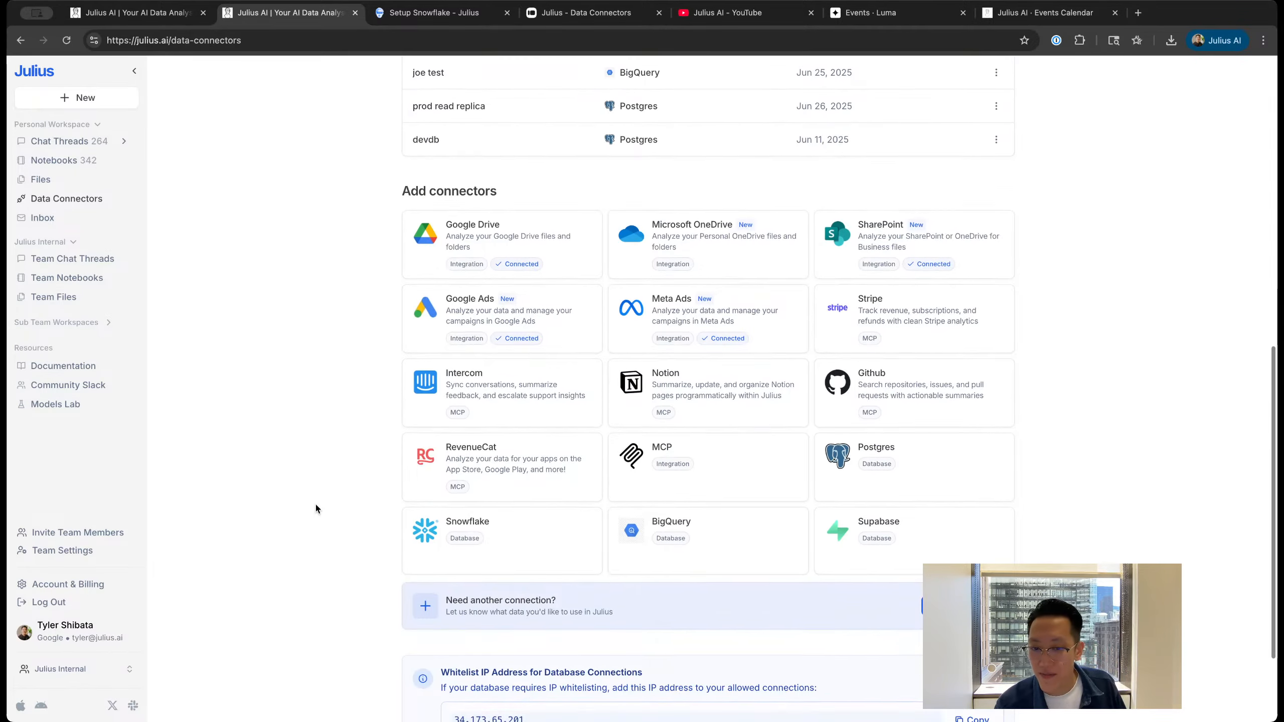
scroll(341, 379, "up", 10)
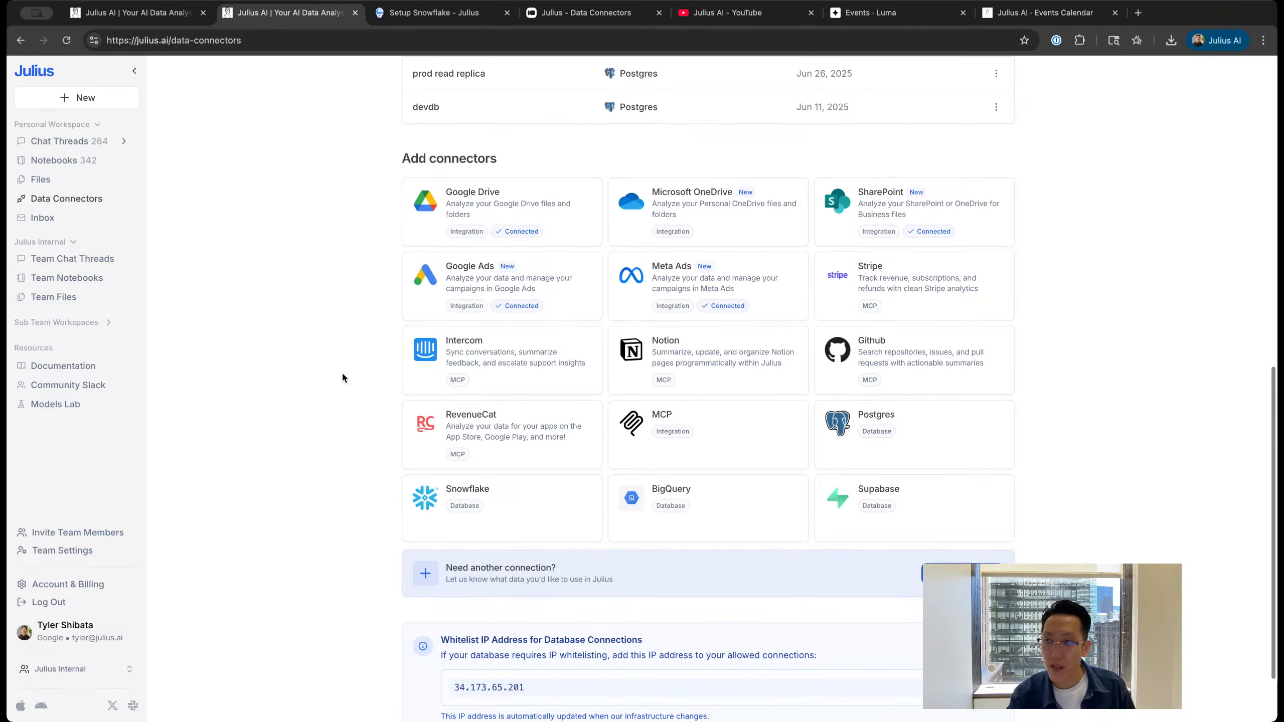
scroll(342, 384, "up", 5)
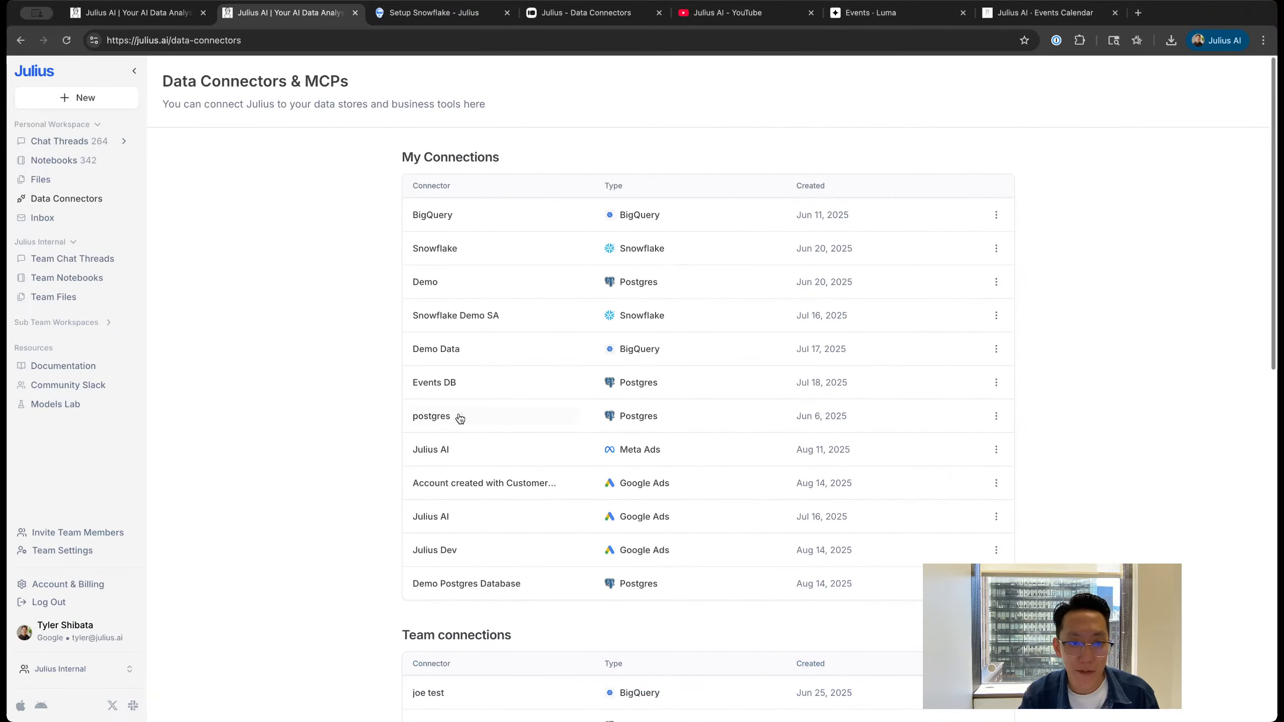
scroll(459, 417, "down", 5)
scroll(458, 417, "down", 5)
scroll(559, 433, "down", 4)
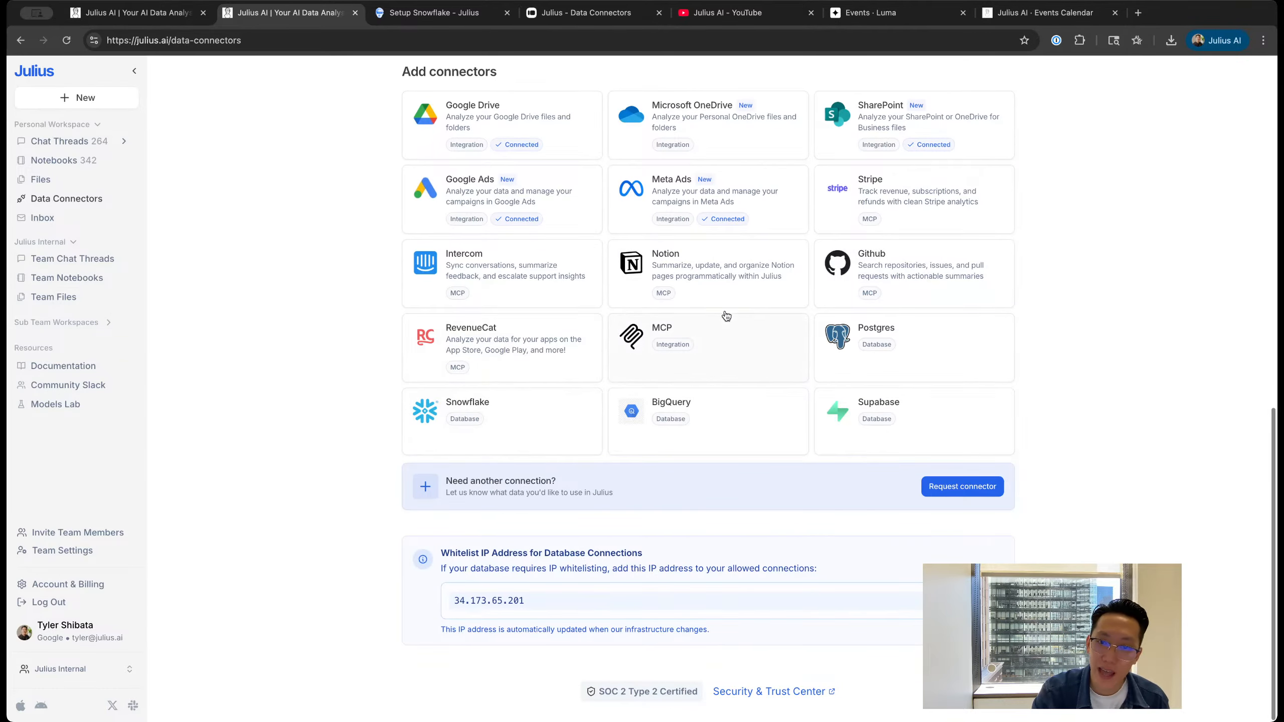
scroll(743, 334, "up", 2)
scroll(698, 423, "down", 2)
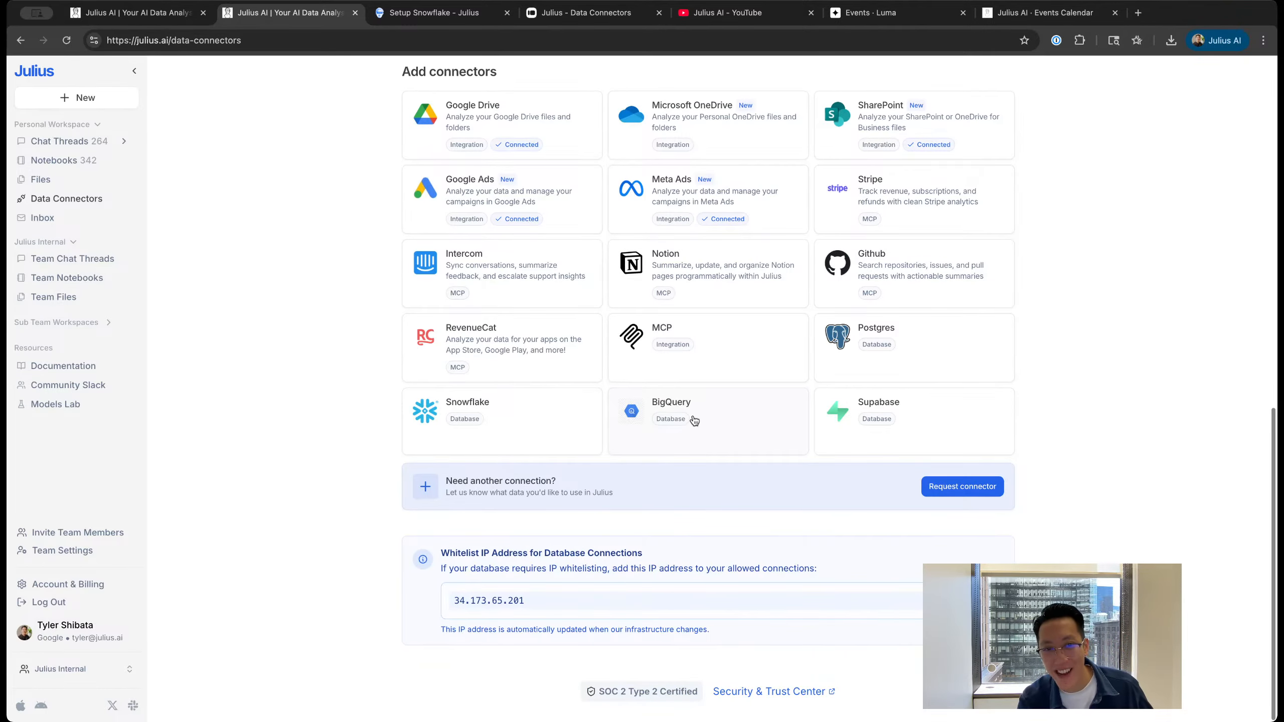
scroll(707, 367, "up", 1)
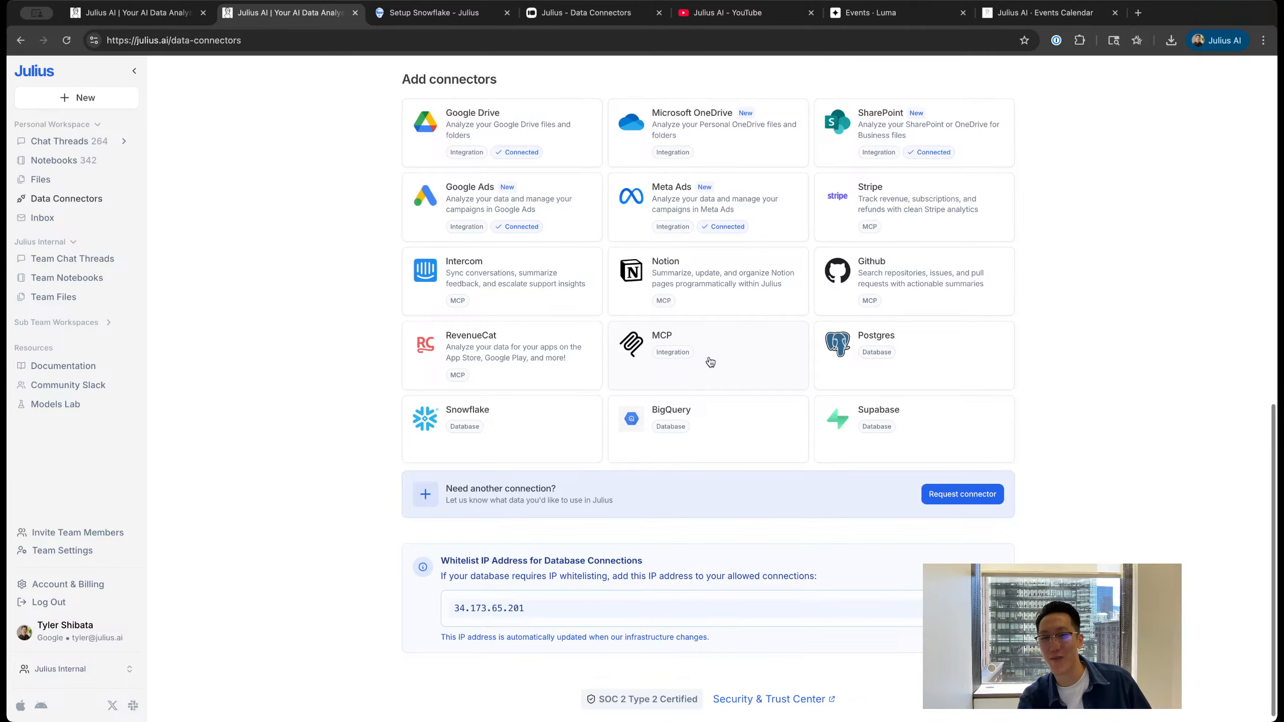